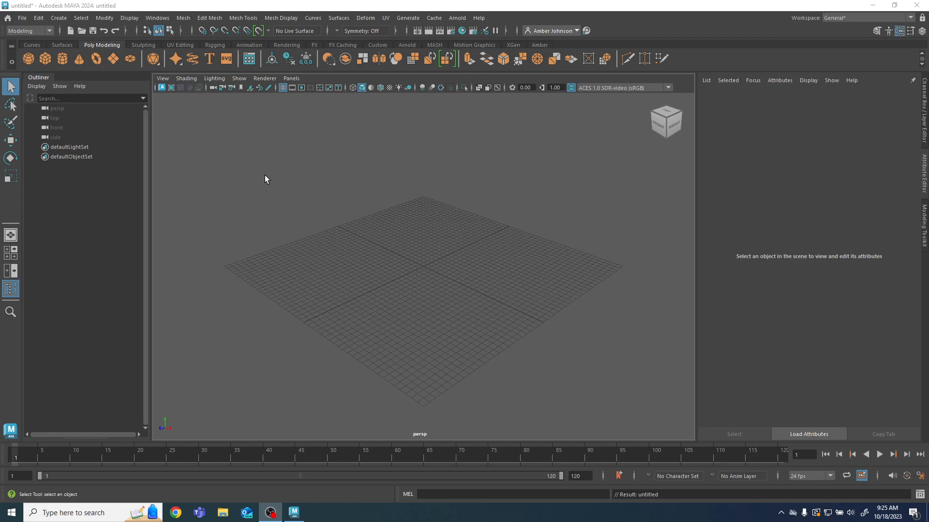
Step: Create a polygon plane at the origin and set its width to 250
left_click(114, 60)
scroll(507, 249, "up", 10)
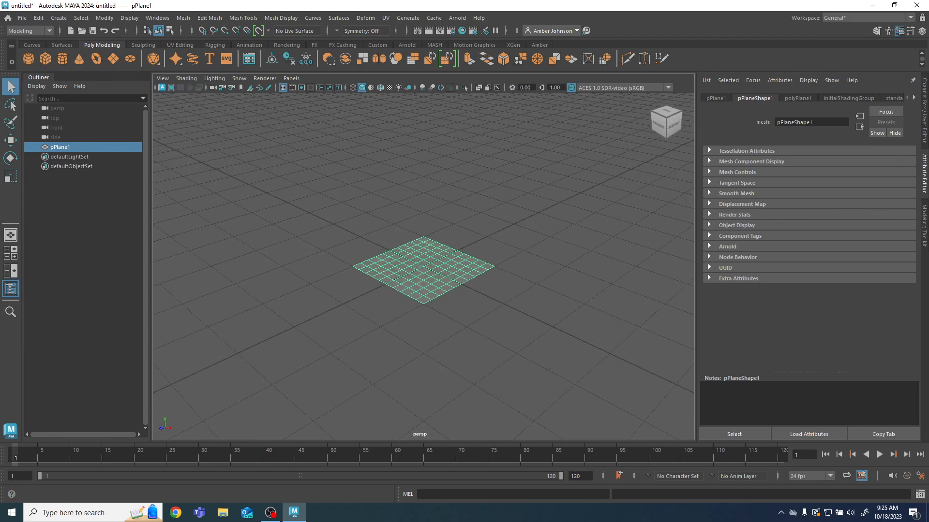
left_click(925, 104)
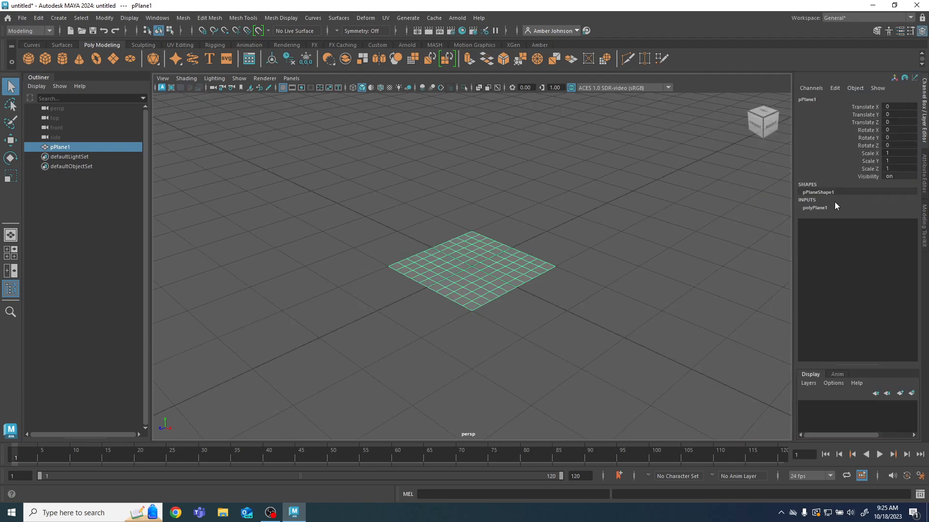
left_click(822, 207)
left_click(895, 224)
type("250")
key("Return")
scroll(595, 261, "down", 3)
scroll(578, 261, "down", 4)
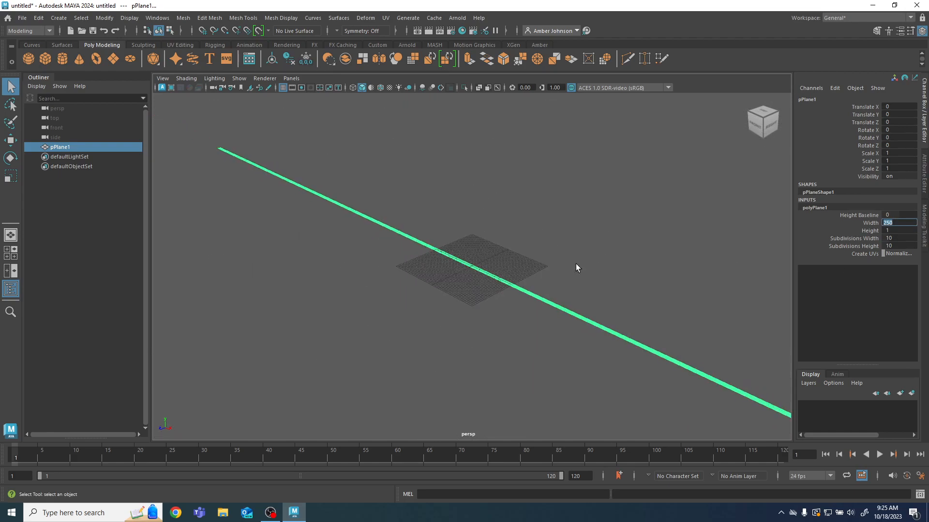
Step: Set the plane's height to 500
left_click(891, 232)
left_click(892, 232)
type("500")
key("Return")
scroll(540, 359, "down", 5)
scroll(474, 252, "up", 4)
Step: Reduce the plane's width and height subdivisions to 1 each
key("Tab")
type("1")
key("Return")
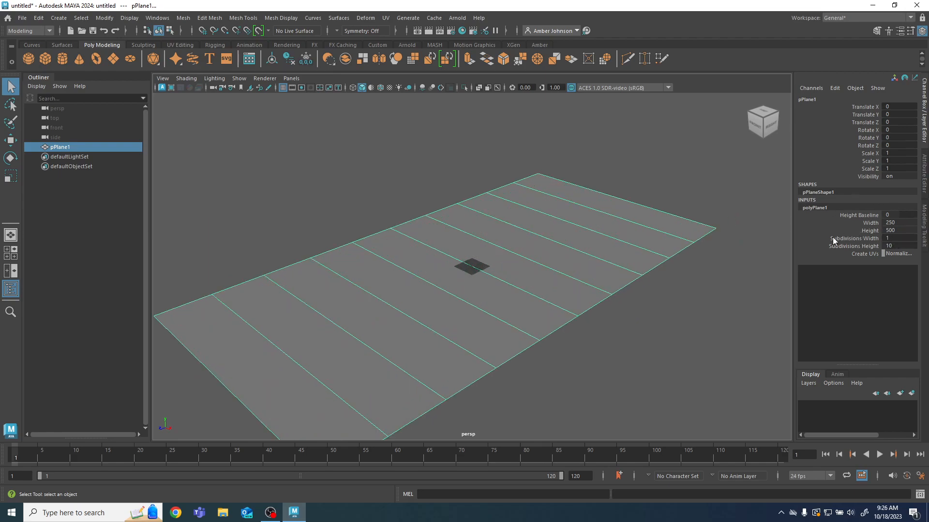
left_click_drag(888, 244, 866, 243)
Step: Rename the plane as Floor
double_click(74, 147)
type("Floor")
key("Return")
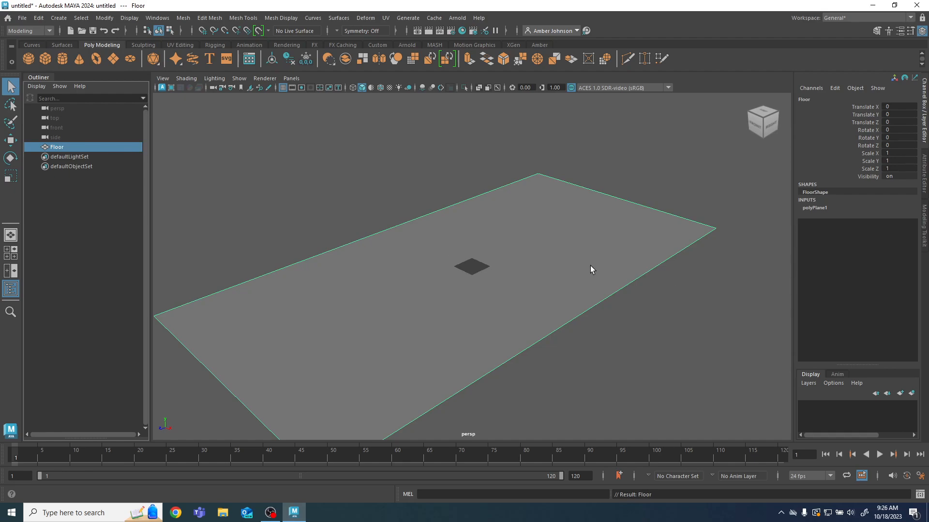
Step: Assign a new Lambert material to the Floor plane and name the material WoodFloor_MAT
right_click_drag(512, 242, 513, 475)
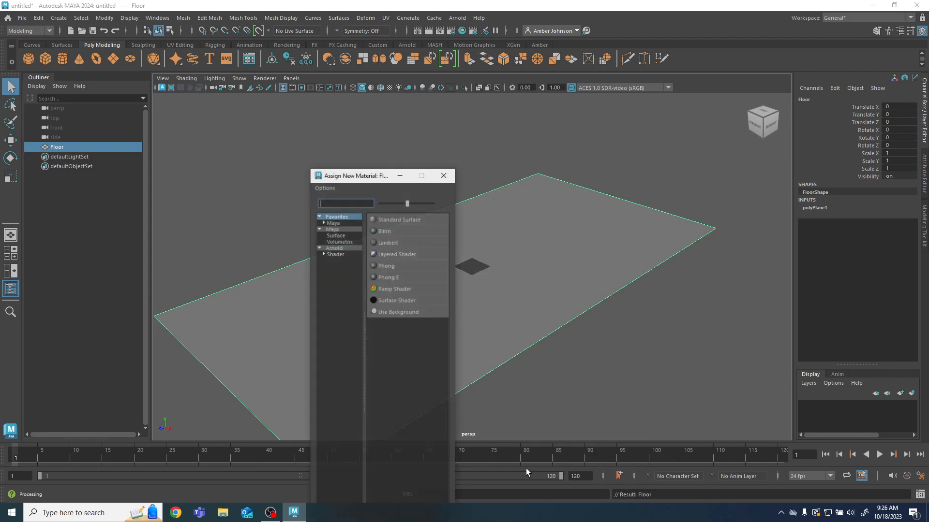
left_click(392, 242)
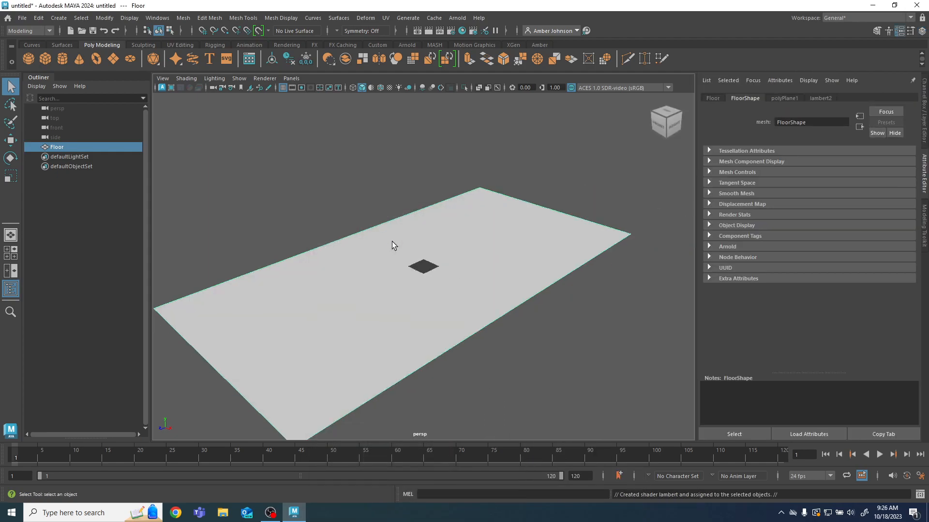
left_click(818, 98)
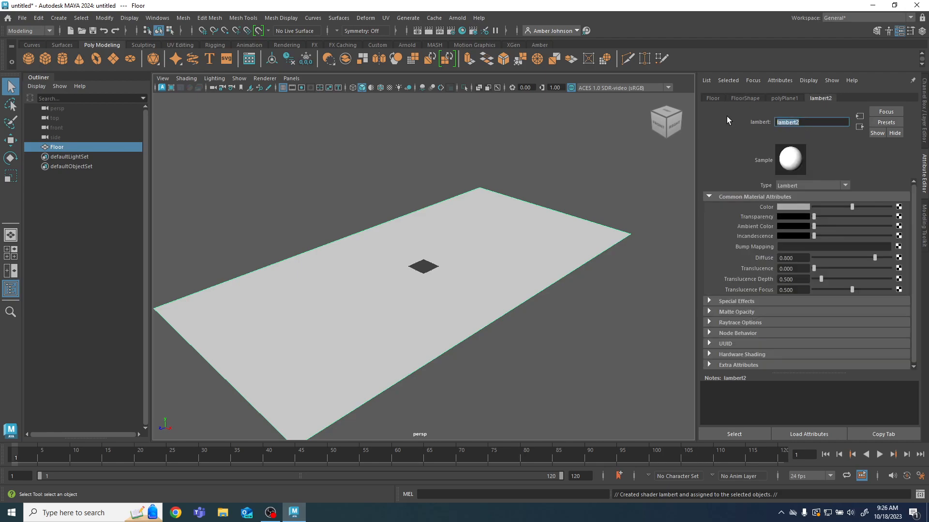
type("Woof")
type("Floor")
type("_MAT")
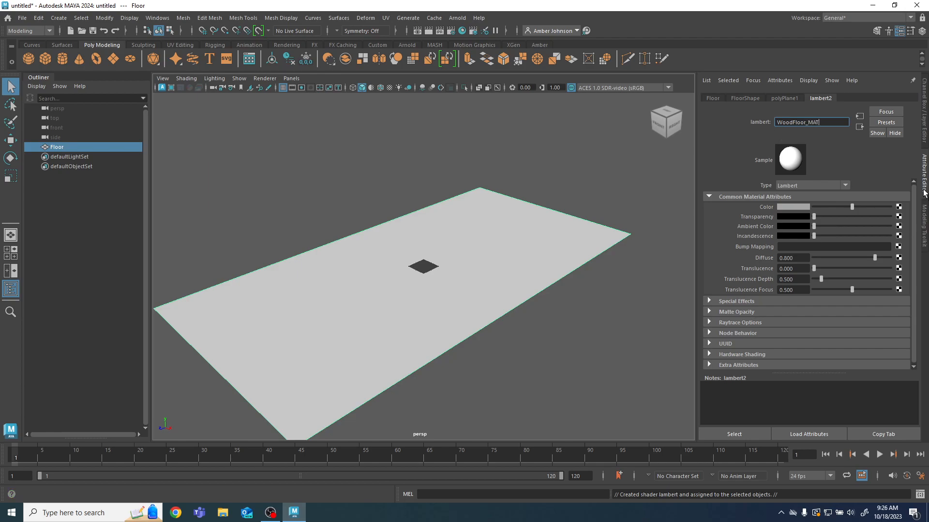
Step: Try to add a File texture to the material's color, loading Woodfloor_BC.jpg from EnvironmentTextures/WoodFloor on the Desktop
left_click(898, 206)
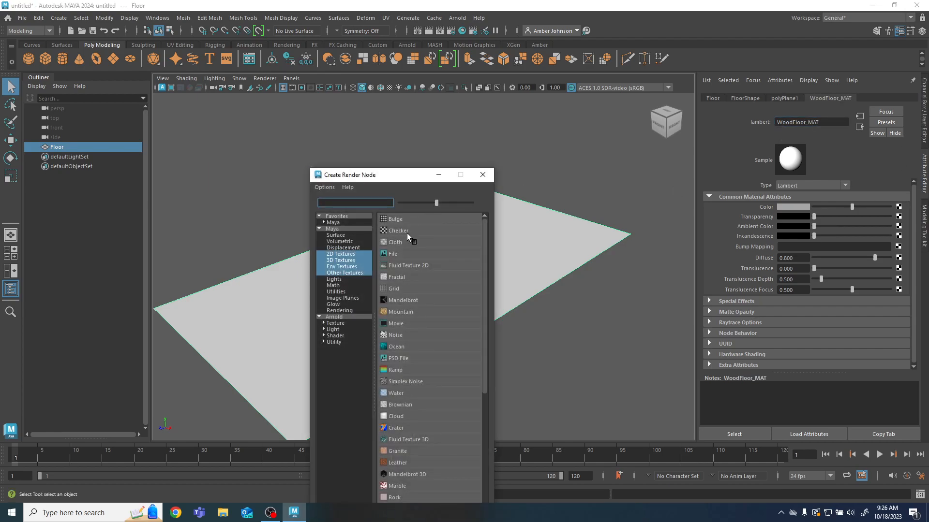
left_click(400, 254)
left_click(399, 254)
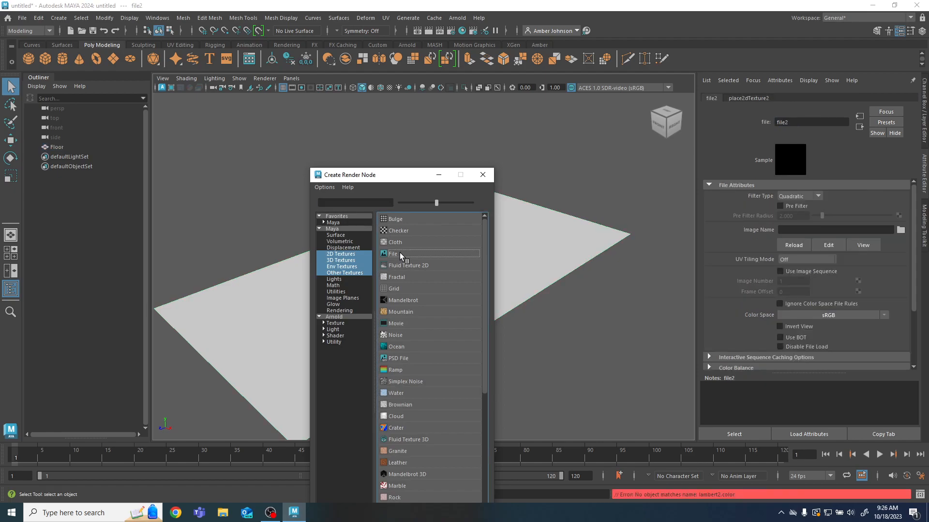
left_click(483, 175)
left_click(900, 229)
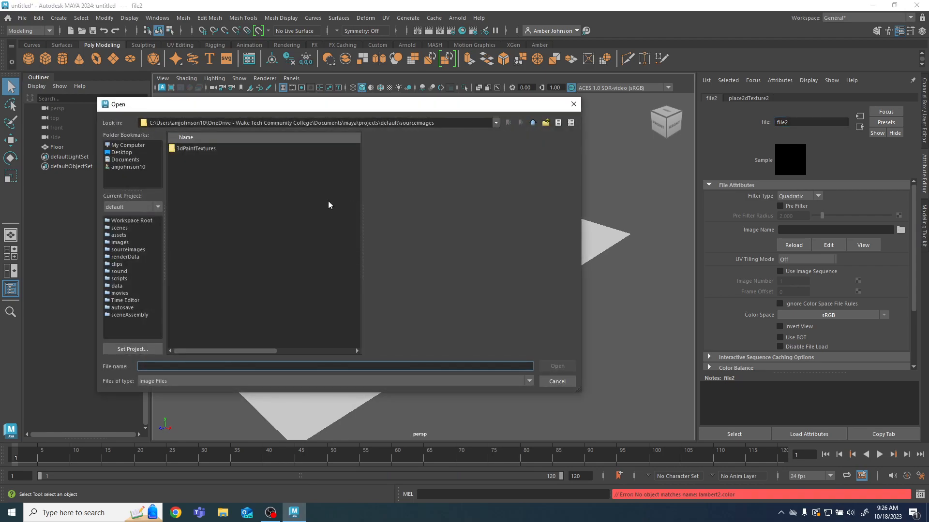
left_click(118, 152)
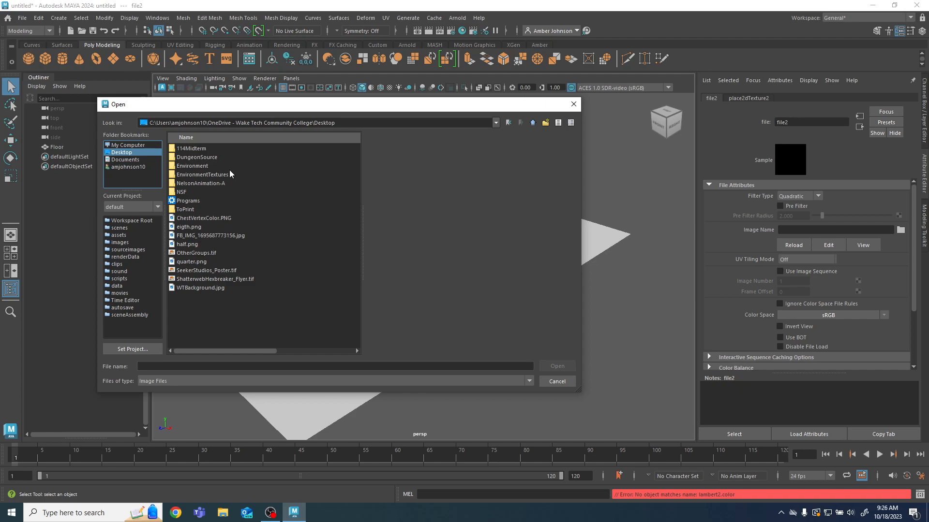
double_click(202, 174)
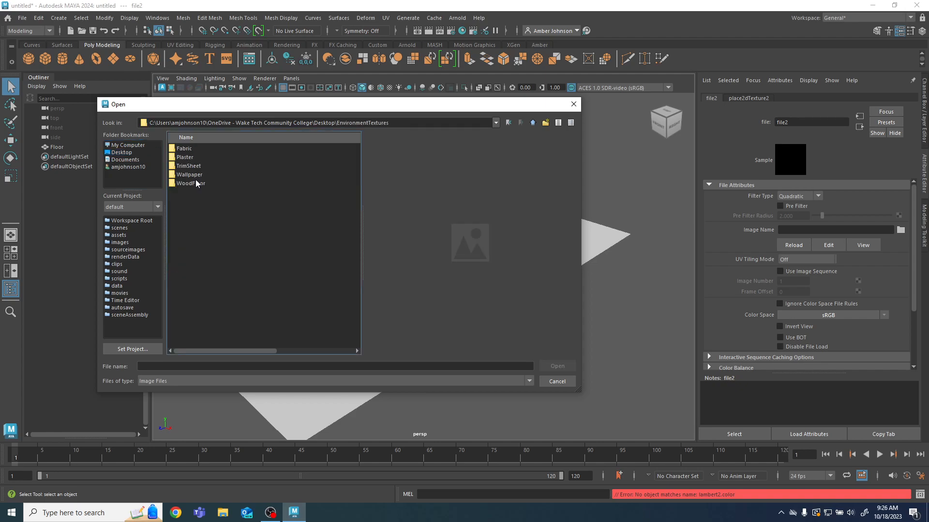
double_click(197, 183)
left_click(219, 148)
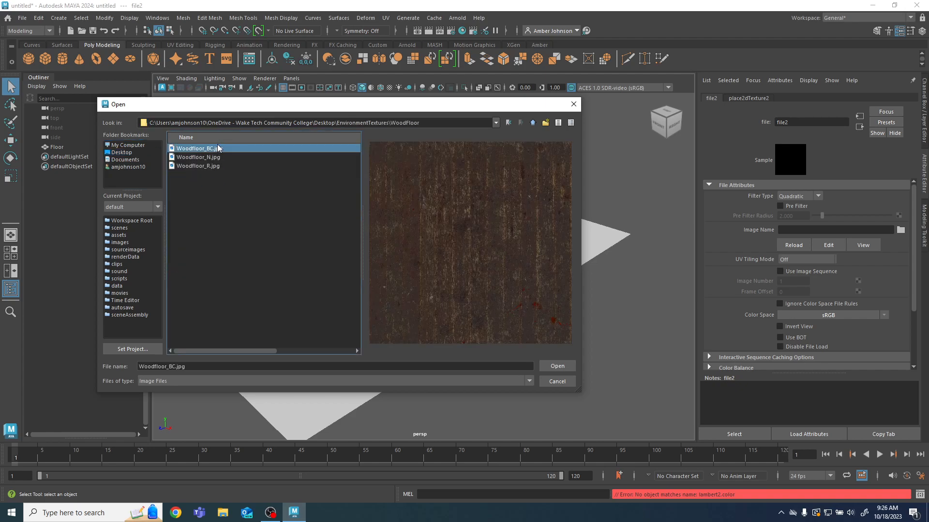
left_click(568, 367)
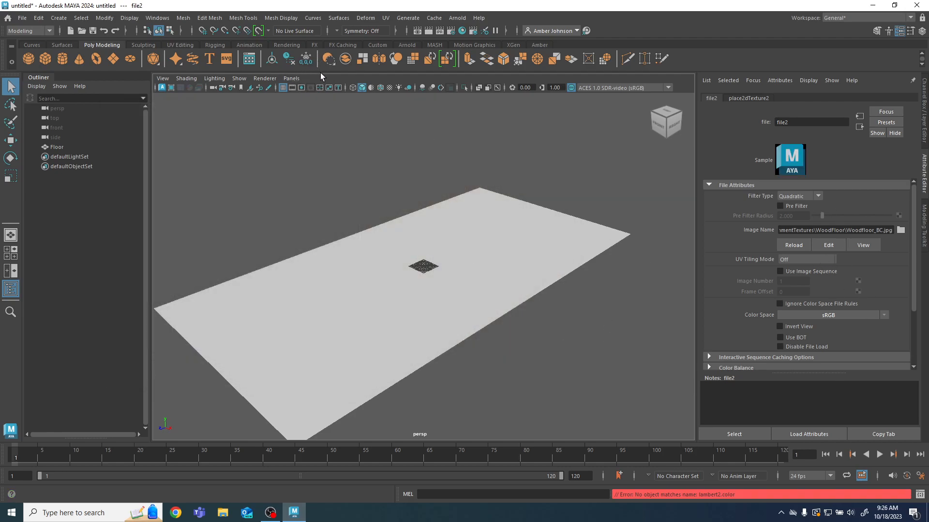
Step: Turn on textured display and map the WoodFloor_MAT color to a File texture using Woodfloor_BC.jpg from Desktop/EnvironmentTextures/WoodFloor
left_click(390, 87)
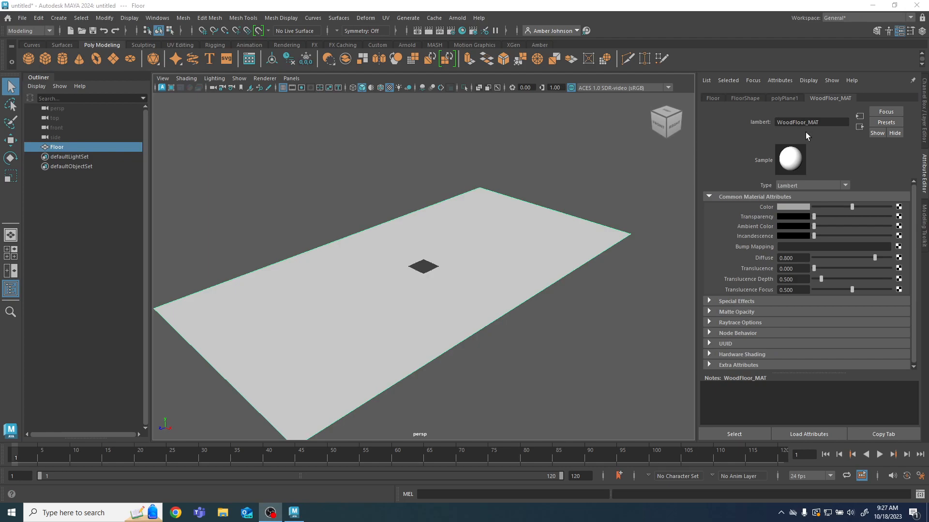
left_click(900, 207)
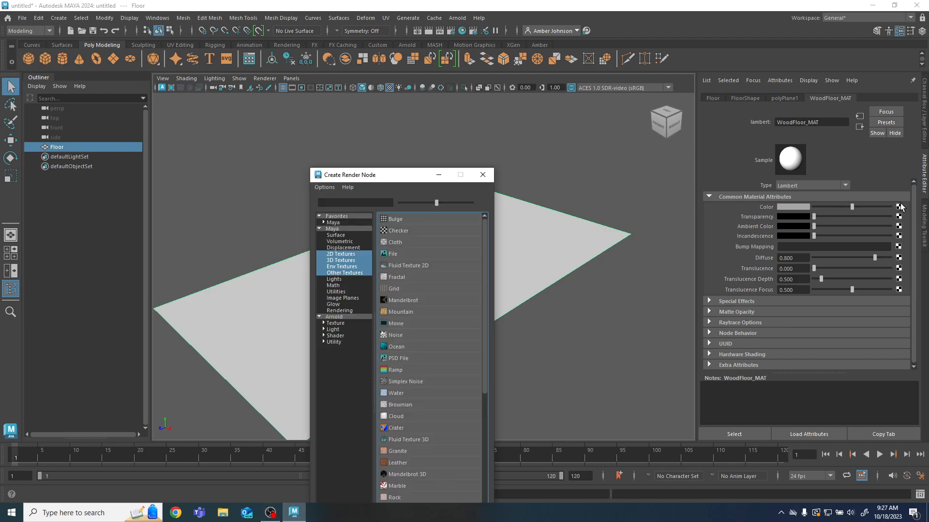
left_click(395, 256)
left_click(900, 231)
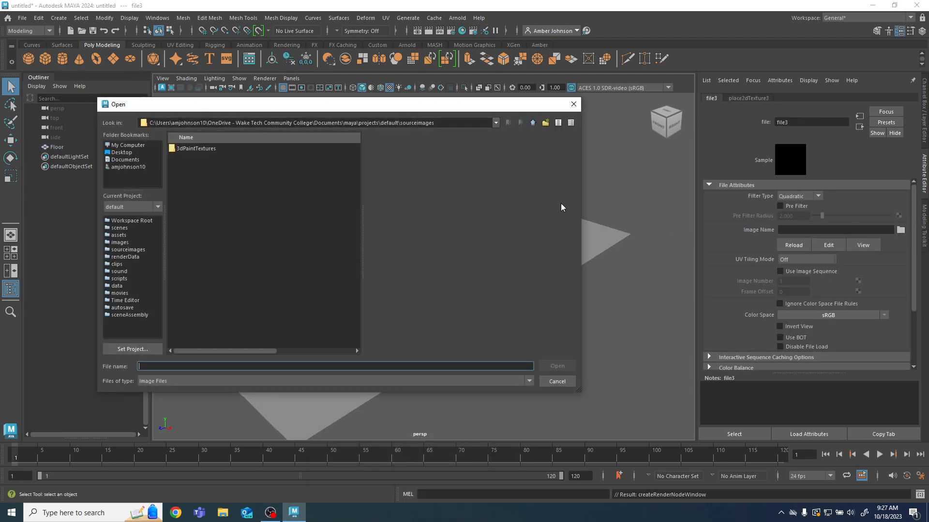
left_click(125, 152)
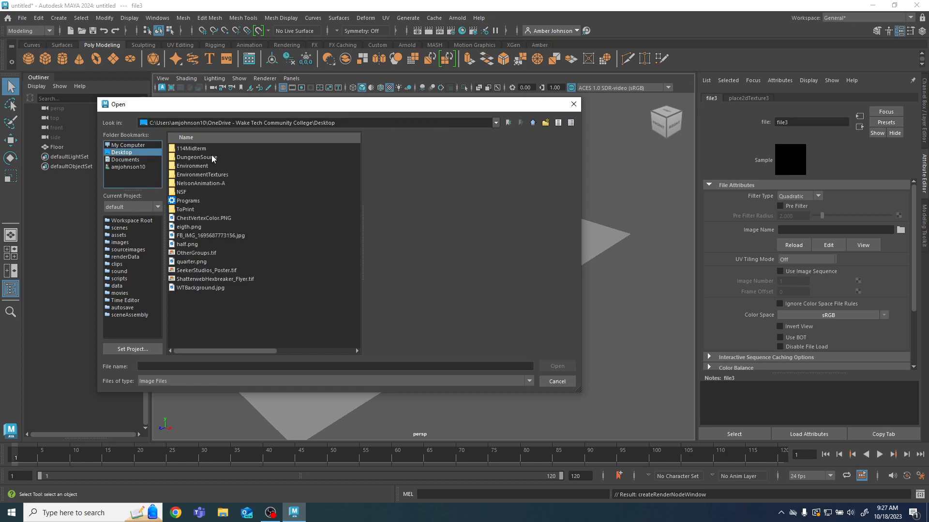
double_click(211, 174)
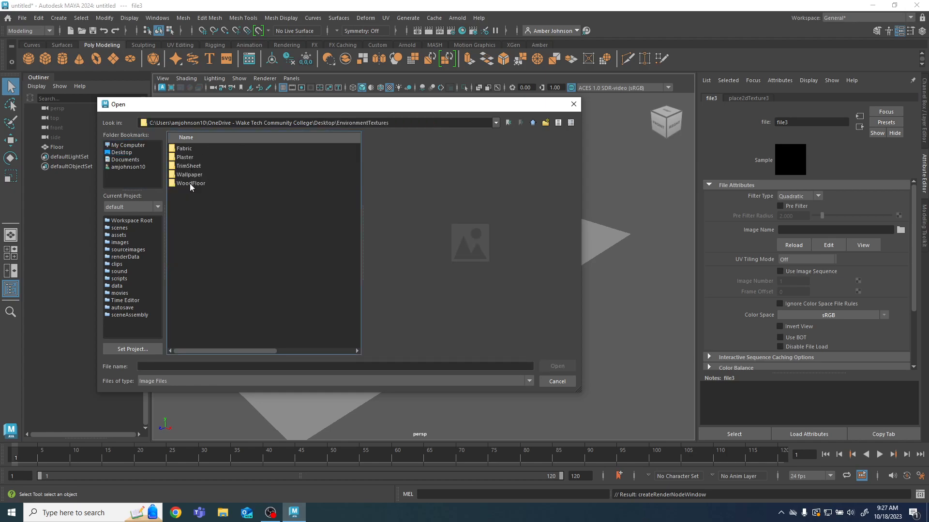
double_click(190, 184)
double_click(202, 147)
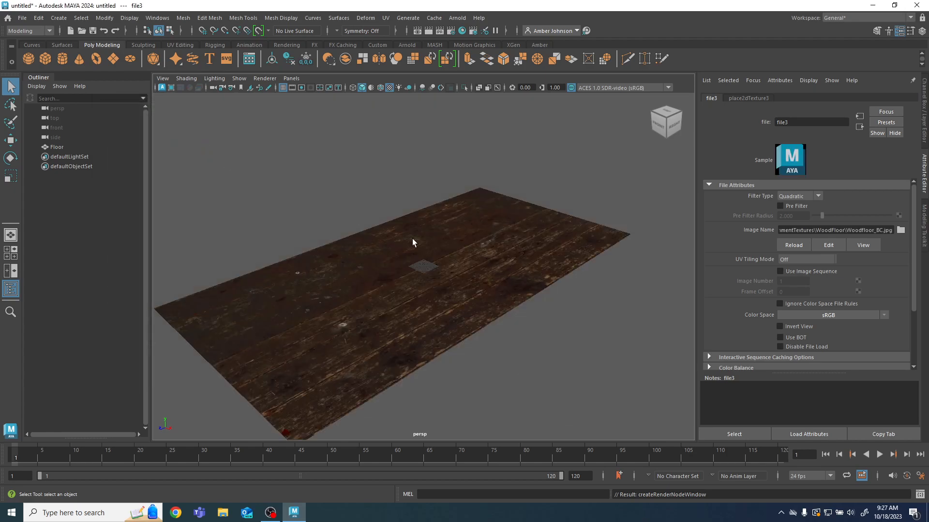
Step: Hide the grid in the perspective view
left_click_drag(365, 346, 356, 311, "alt")
left_click(125, 20)
left_click(136, 44)
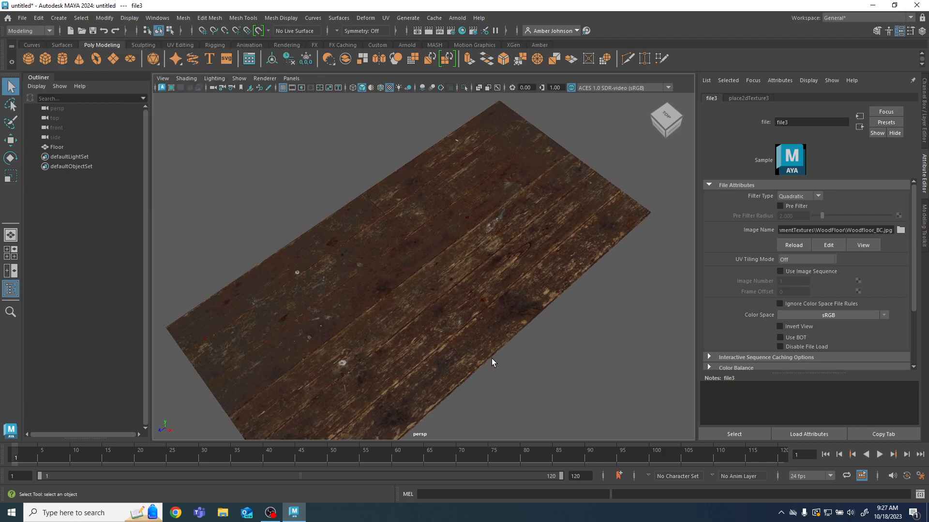
left_click_drag(404, 319, 429, 307, "alt")
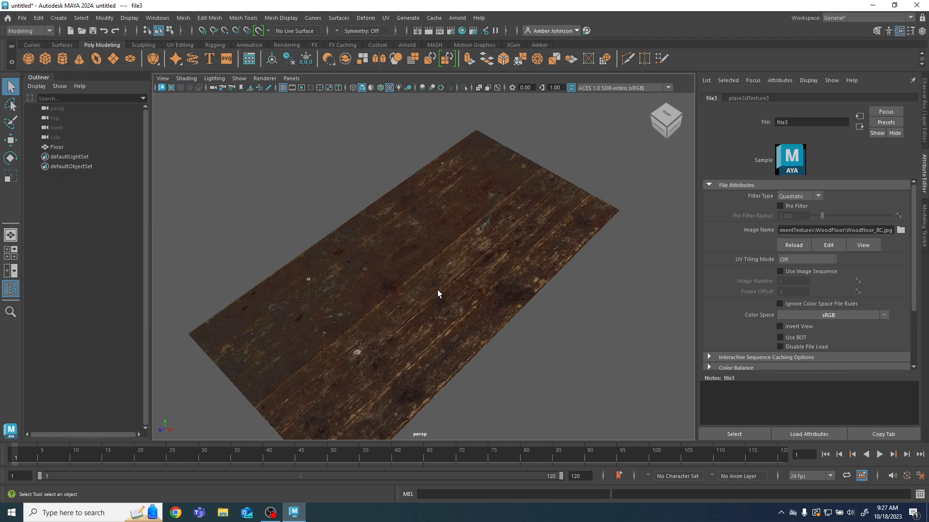
left_click_drag(394, 324, 564, 309, "alt")
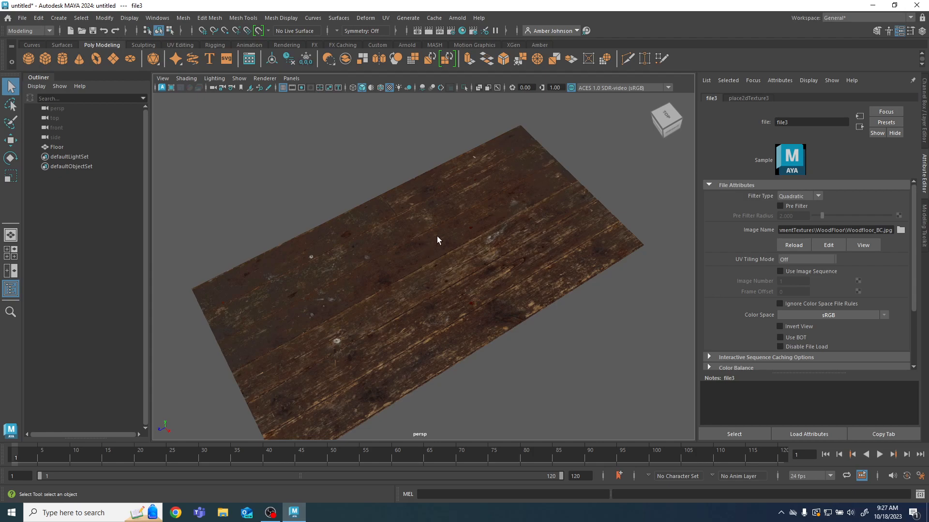
left_click_drag(407, 299, 424, 175, "alt")
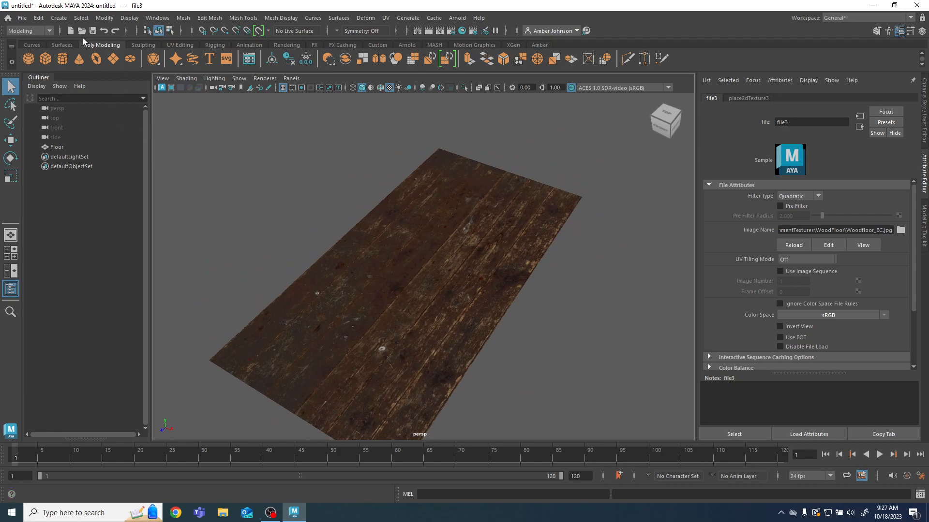
Step: Create a polygon cube and rename it as Person
left_click(45, 57)
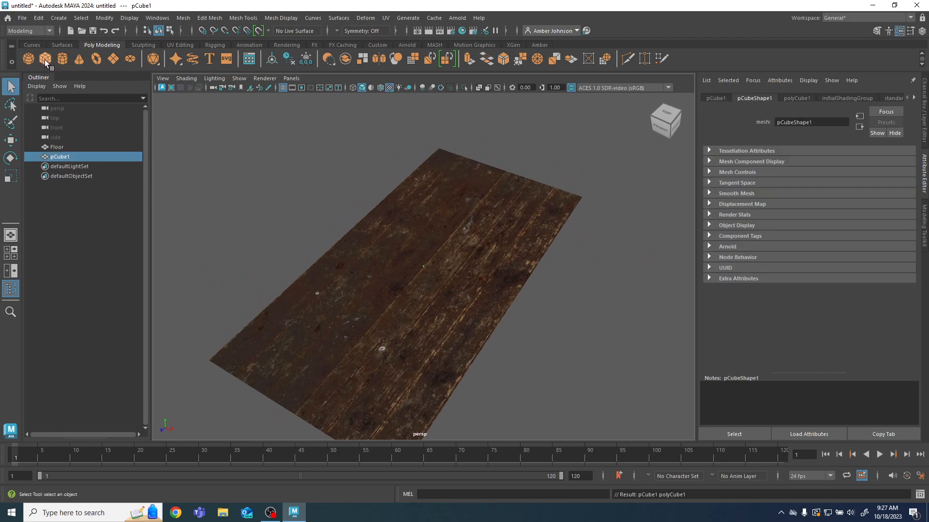
double_click(66, 156)
type("Perso")
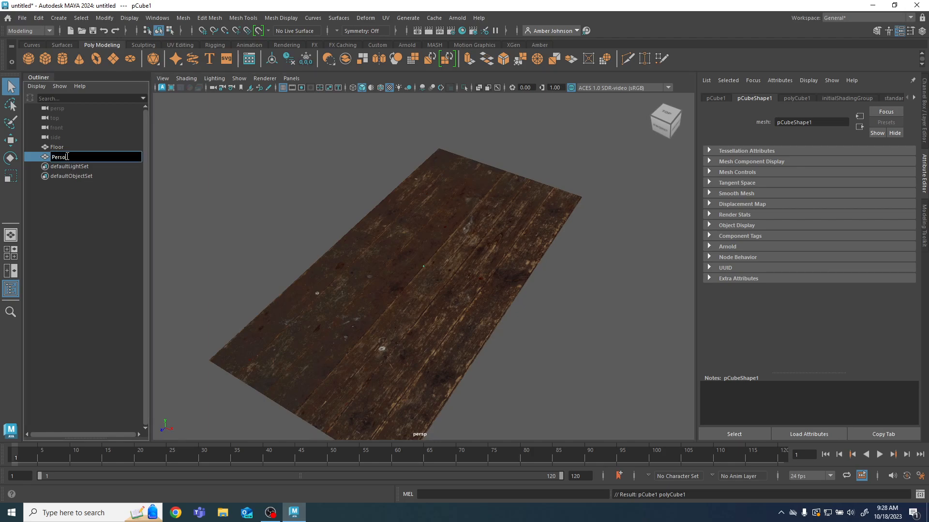
type("n")
key("Return")
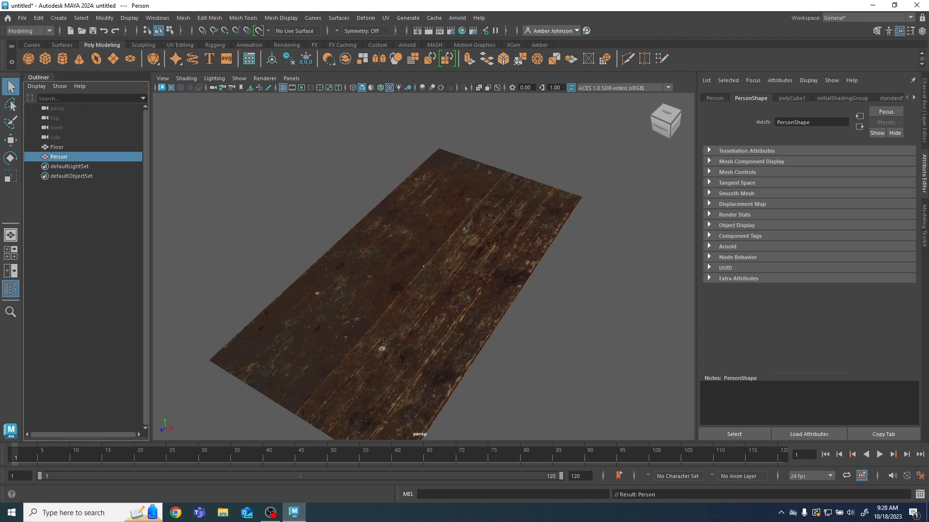
Step: Set the Person cube's width to 50, height to 200 and depth to 50
left_click(922, 110)
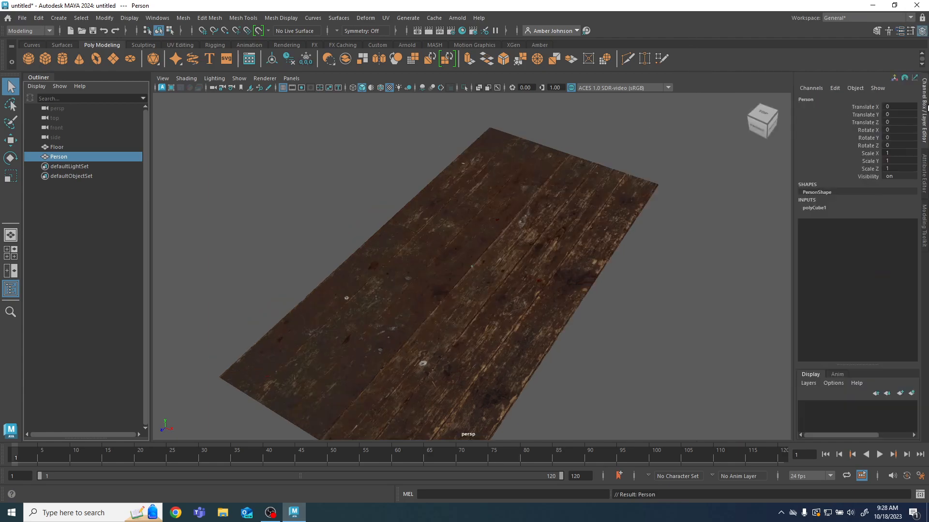
left_click(813, 207)
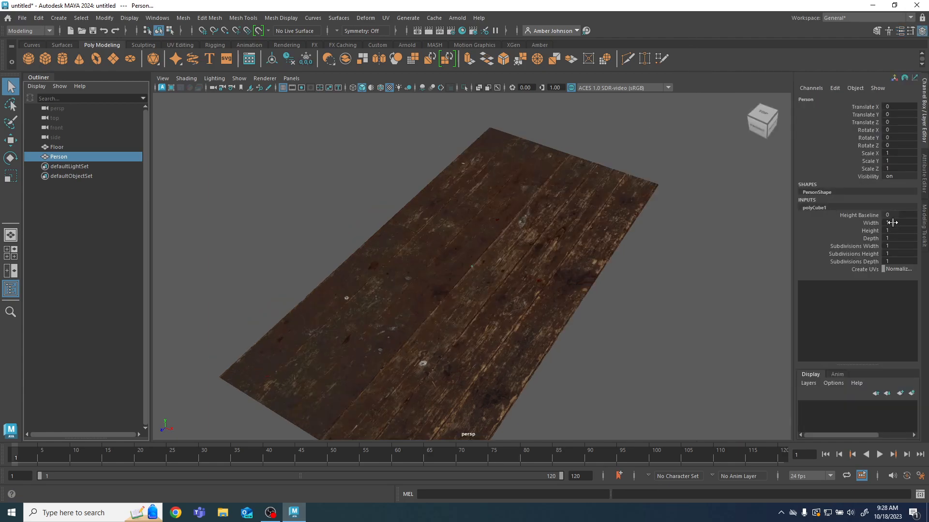
left_click(895, 223)
left_click(894, 224)
type("50")
key("Tab")
type("200")
key("Tab")
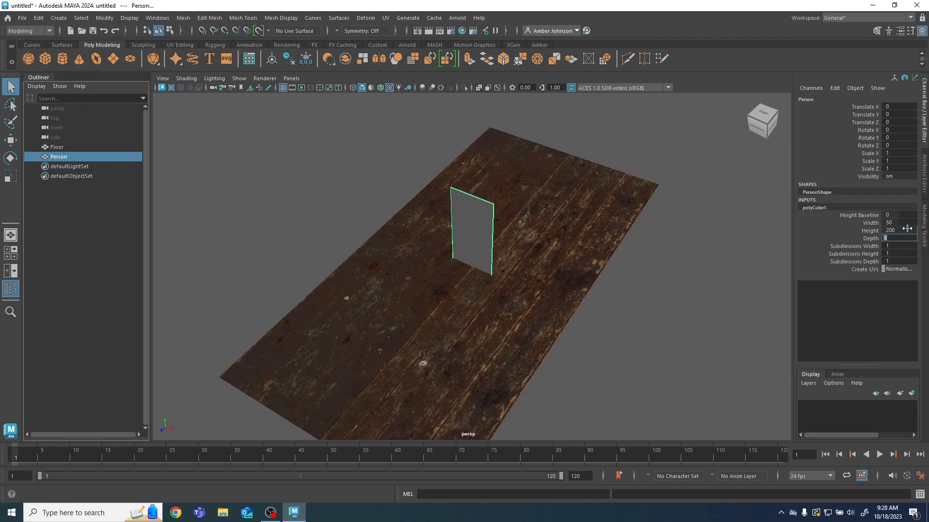
type("50")
key("Return")
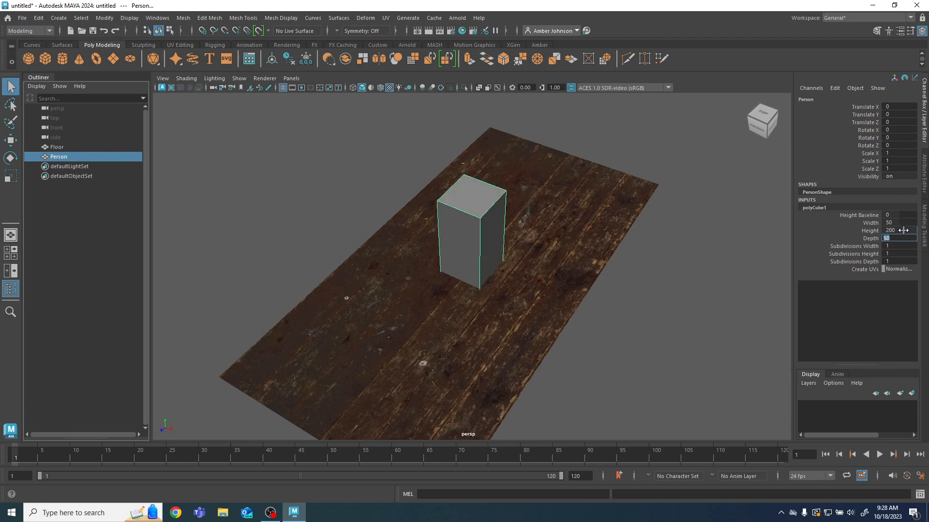
Step: Set the Person cube's height baseline to -1 and activate the Move tool
left_click_drag(889, 215, 878, 214)
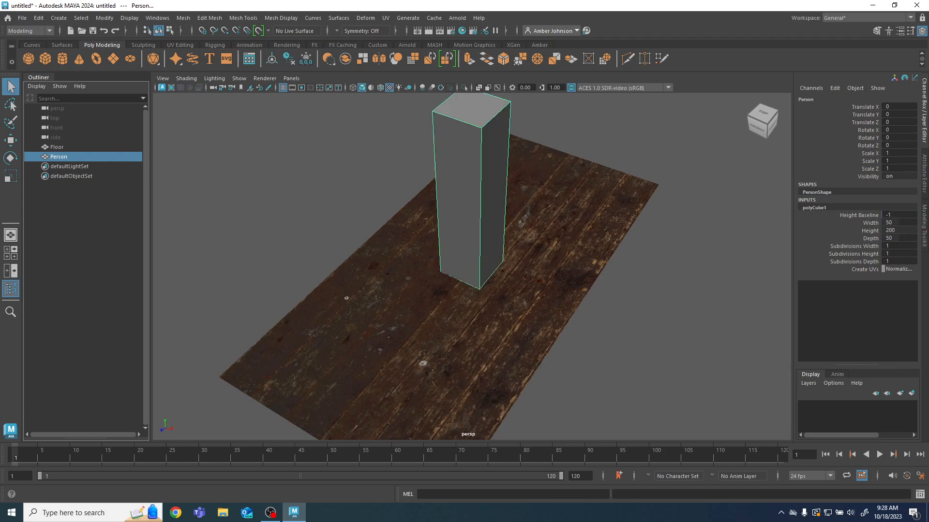
key("w")
left_click_drag(589, 382, 484, 104, "alt")
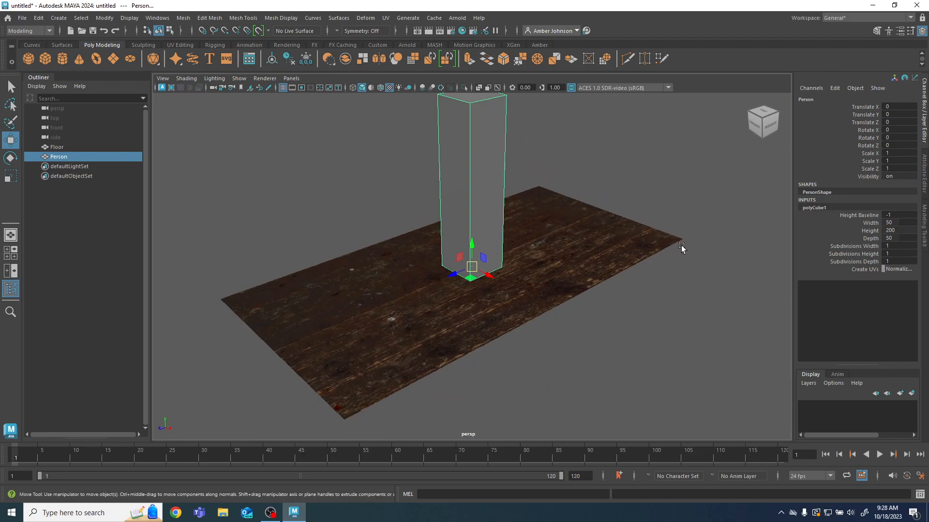
Step: Examine the Person box's proportions and footing against the wood floor from several angles and distances
middle_click_drag(668, 201, 670, 247, "alt")
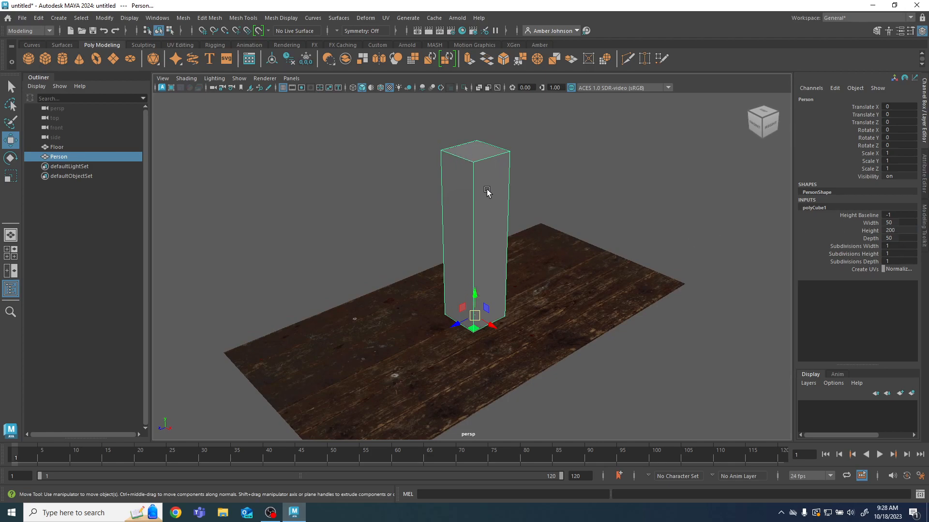
right_click_drag(624, 358, 575, 363, "alt")
left_click_drag(575, 362, 534, 368, "alt")
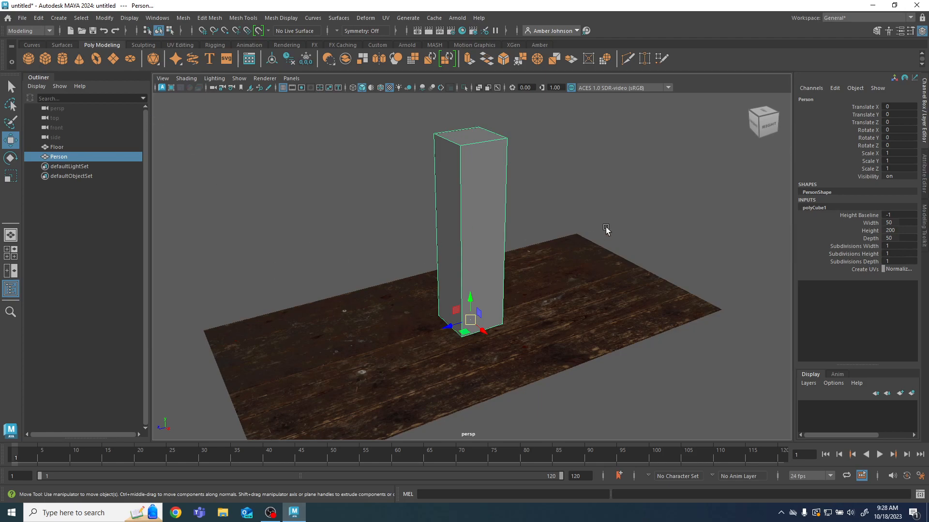
left_click_drag(435, 375, 503, 357, "alt")
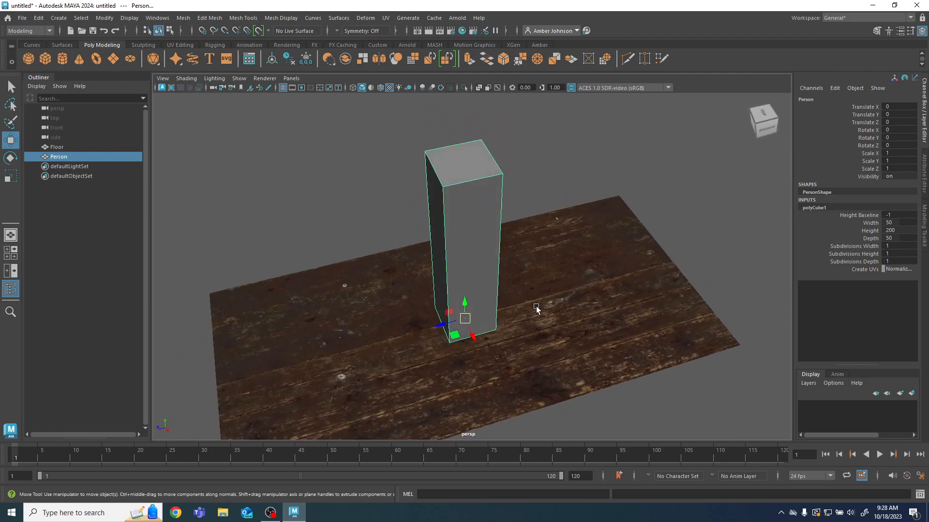
scroll(537, 309, "up", 5)
left_click_drag(443, 380, 622, 278, "alt")
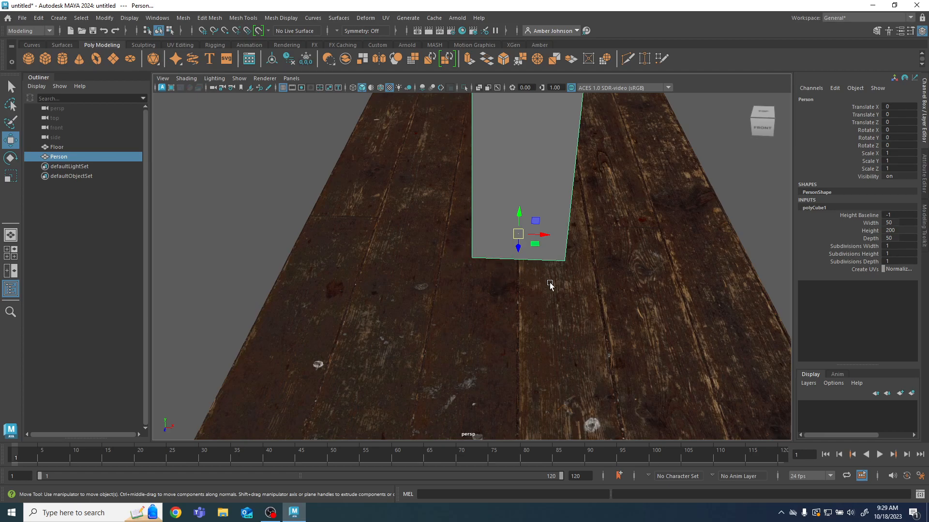
scroll(581, 286, "down", 8)
left_click_drag(640, 357, 526, 340, "alt")
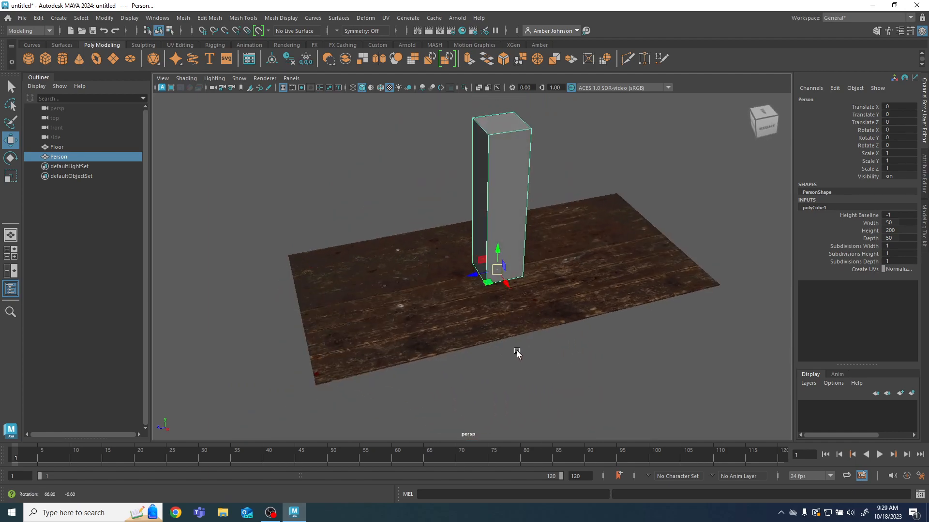
Step: Open the UV Editor and select the Floor's UV shell
left_click(386, 18)
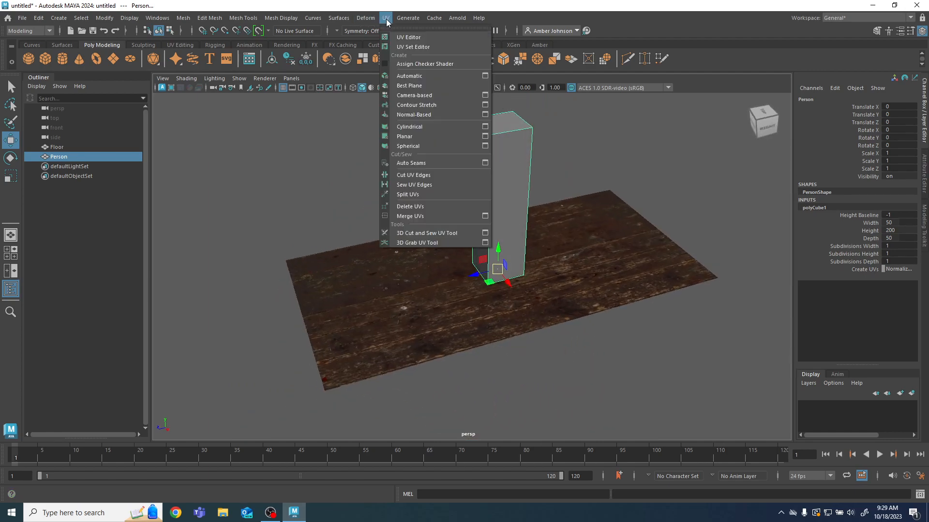
left_click(418, 41)
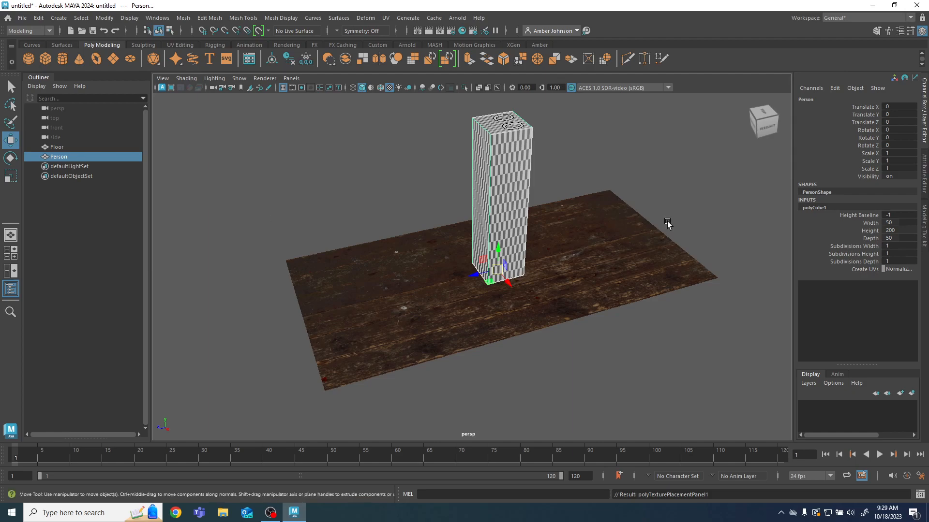
left_click(617, 243)
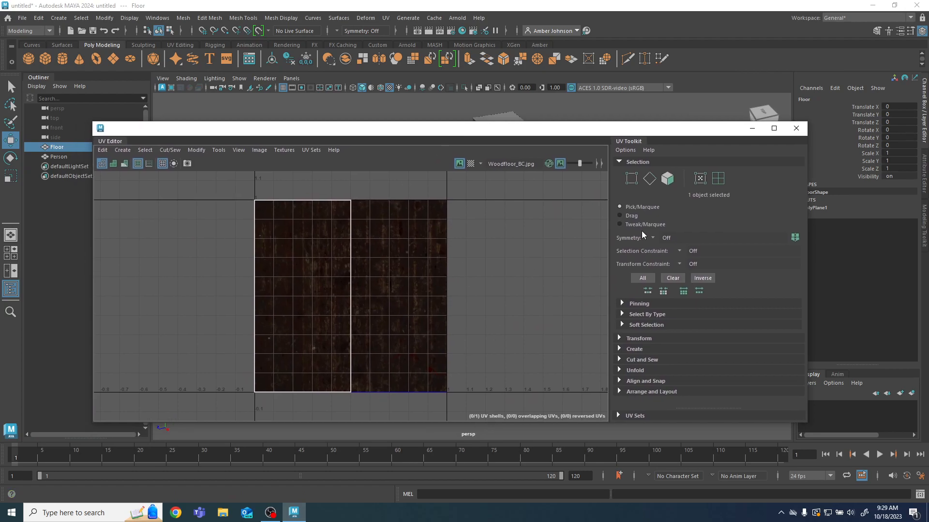
left_click(719, 178)
left_click(325, 235)
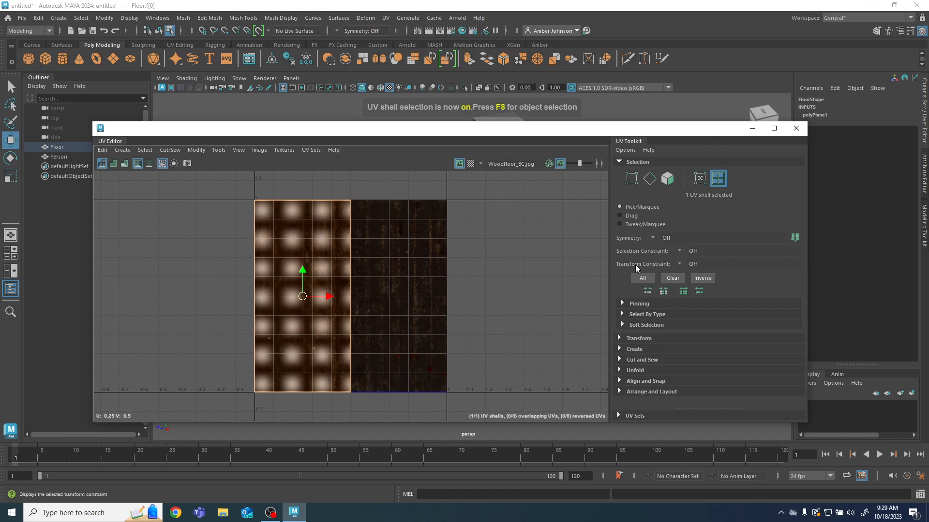
Step: Set the floor shell's texel density to 10.24 at map size 2048 and shift the shell along U
left_click(617, 336)
scroll(713, 307, "down", 5)
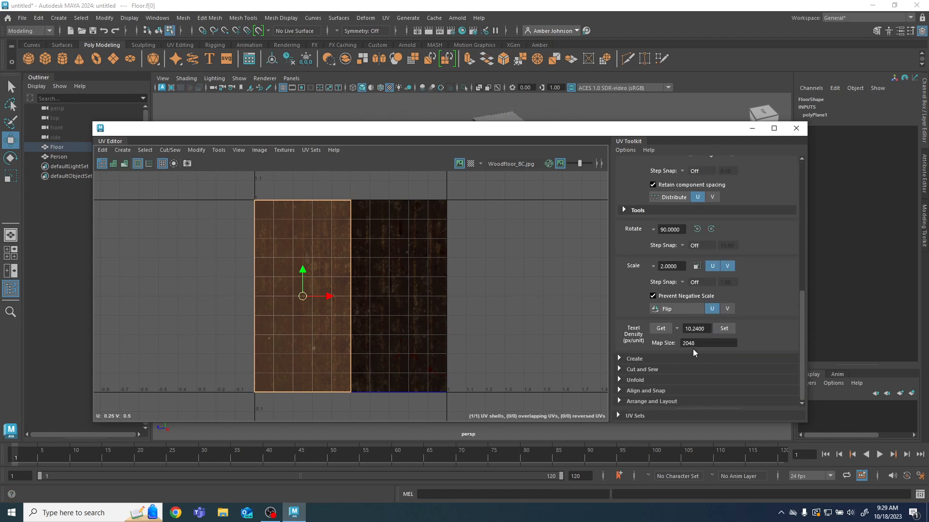
left_click(724, 329)
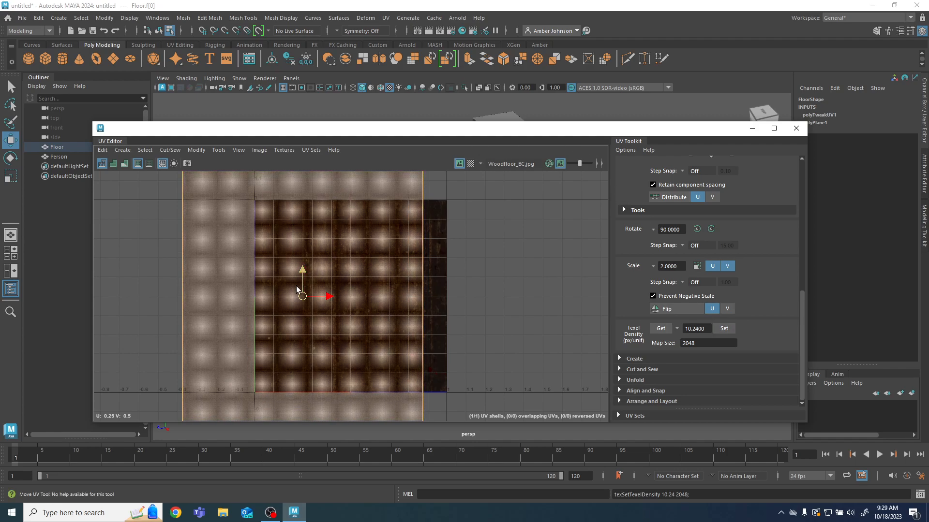
left_click_drag(332, 295, 380, 296)
Step: Move the UV Editor aside, deselect the floor and inspect its wood texture scale beside the Person box
left_click_drag(539, 135, 0, 126)
left_click(219, 209)
scroll(350, 287, "up", 4)
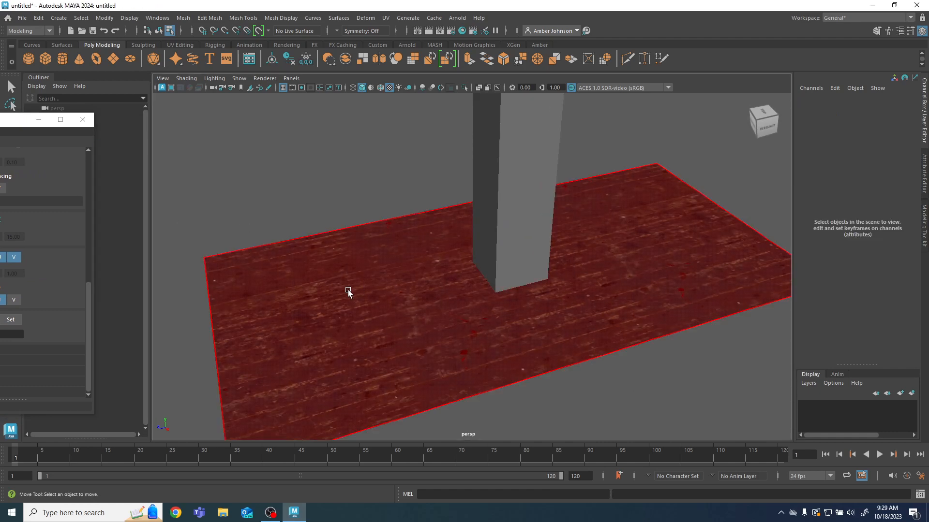
left_click_drag(356, 305, 399, 320, "alt")
left_click_drag(721, 404, 696, 409, "alt")
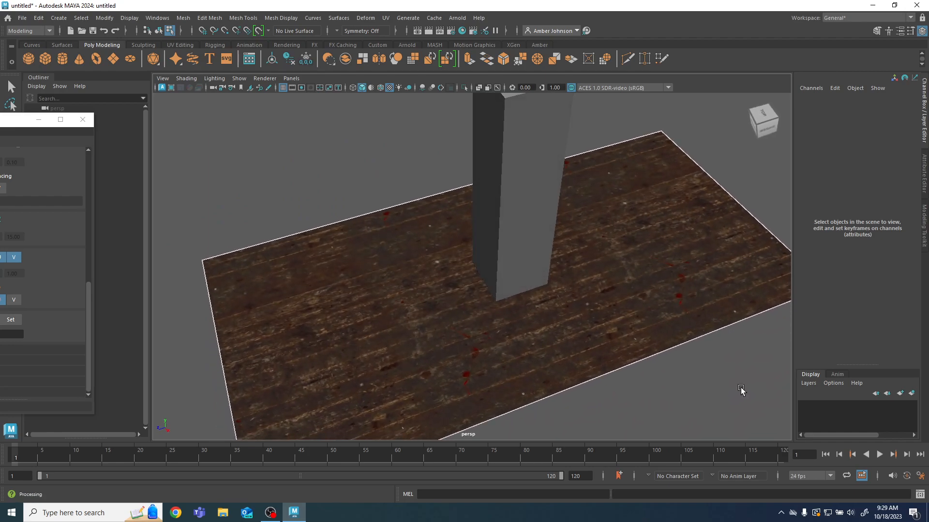
scroll(713, 367, "down", 3)
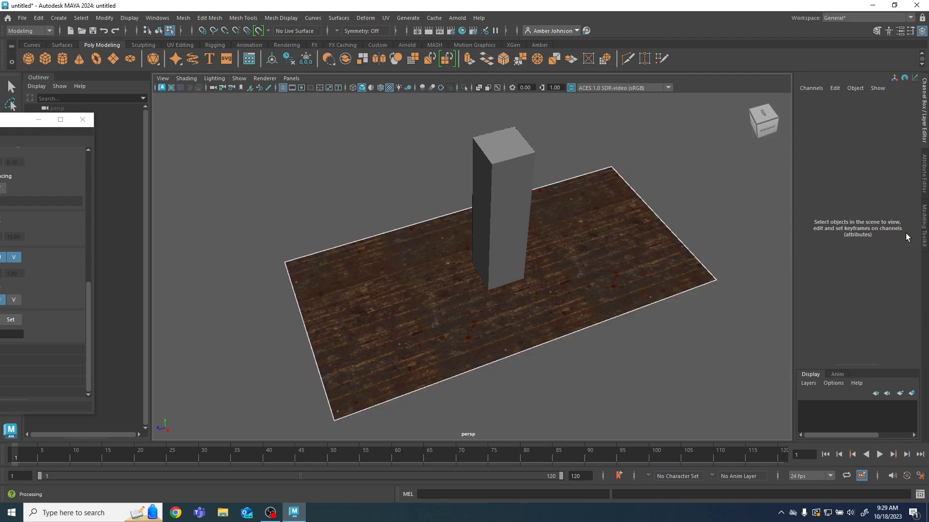
Step: Connect the floor's two short end edges with 2 segments running along its length
left_click(924, 175)
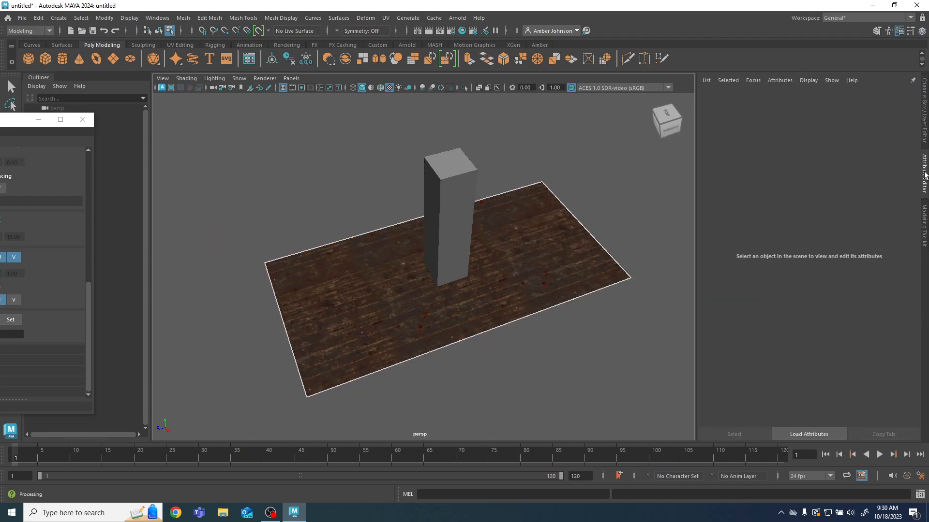
left_click(924, 224)
left_click(855, 112)
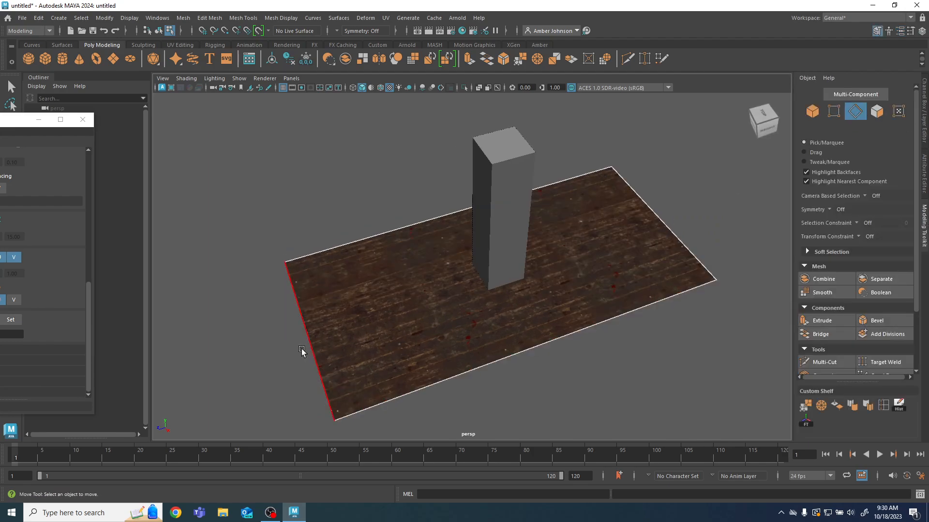
left_click(307, 338)
left_click(696, 235, "shift")
scroll(880, 279, "down", 2)
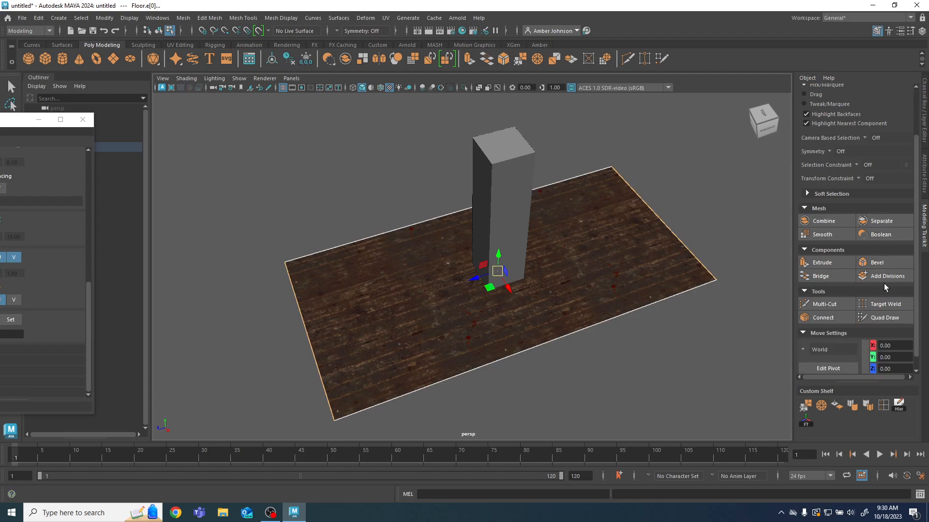
left_click(814, 315)
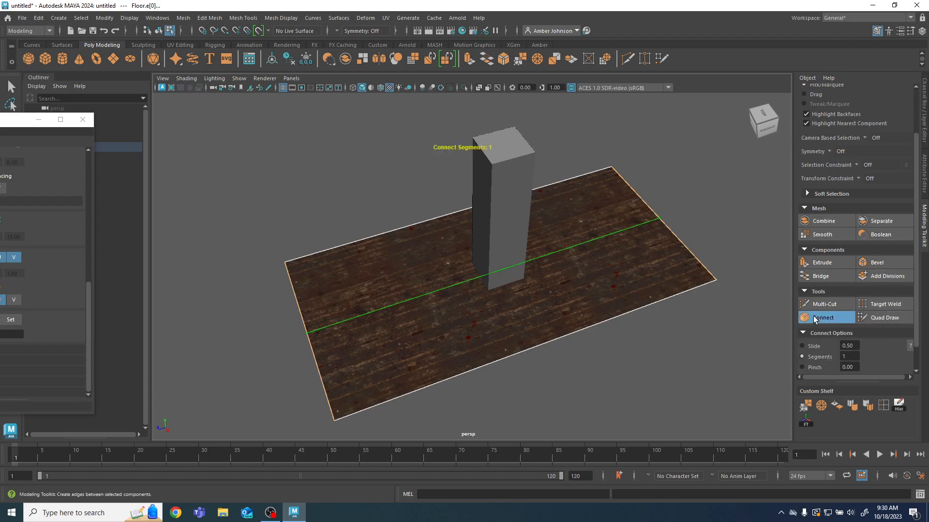
double_click(852, 357)
type("2")
key("Return")
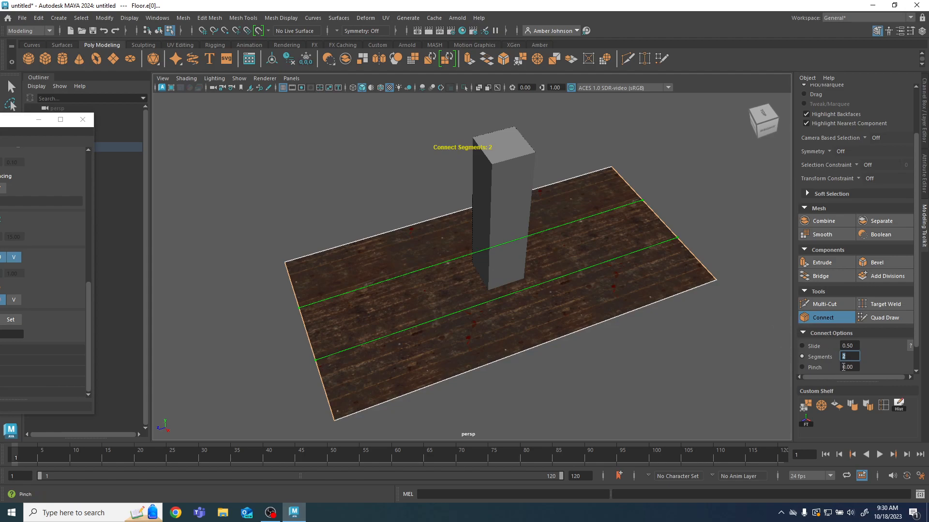
Step: Try Connect pinch values of 10, 5, 2, 1 and 0.75 for the two lengthwise edges
left_click(802, 366)
left_click(846, 367)
left_click_drag(851, 367, 795, 359)
type("10")
key("Return")
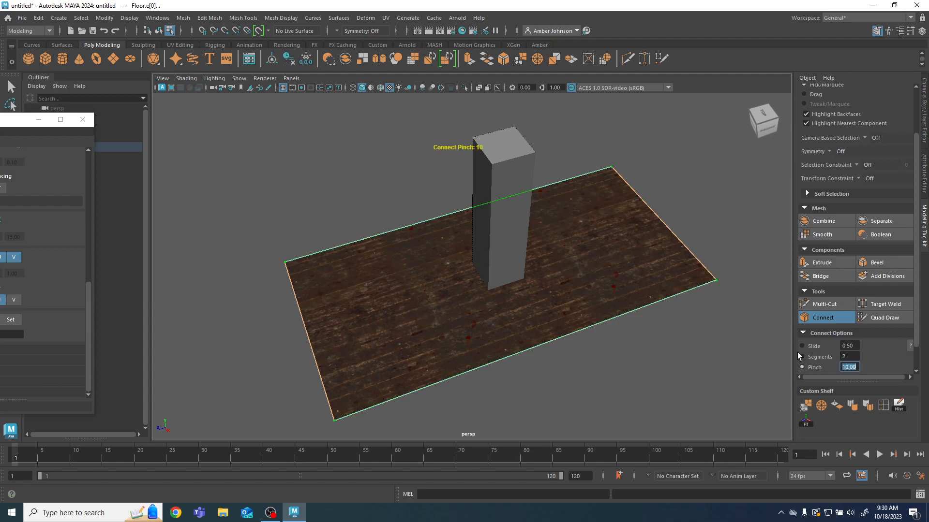
type("5")
key("Return")
type("2")
key("Return")
type("1")
key("Return")
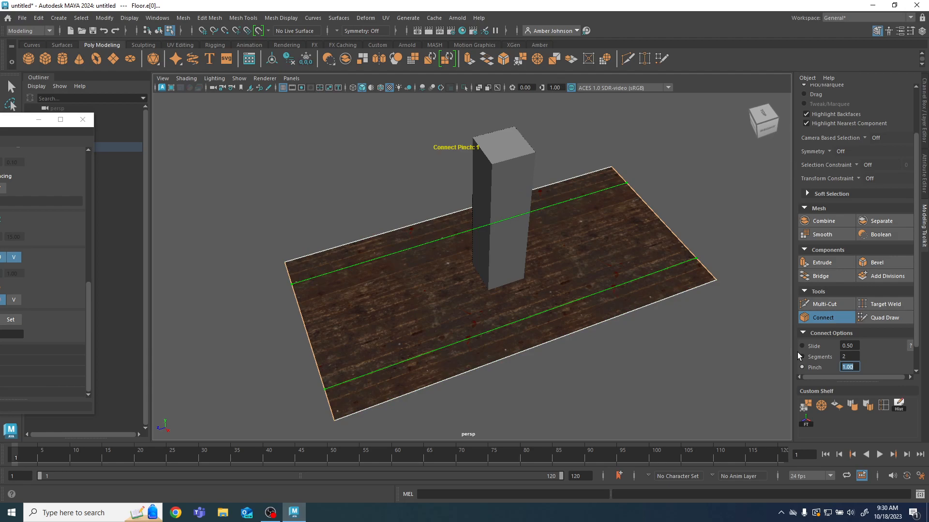
type("0.75")
key("Return")
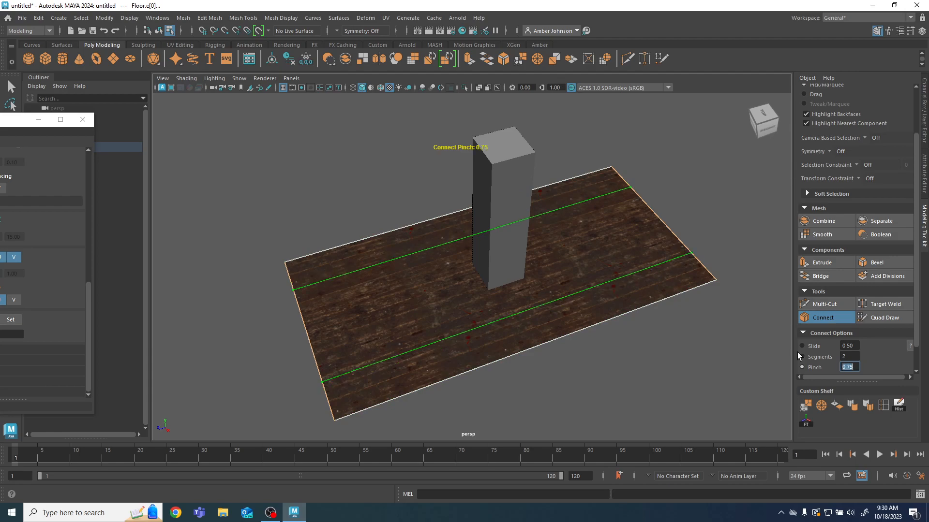
Step: Set the Connect pinch to 0.5 and finish the tool so the two lengthwise floor edges are created
type("0.5")
key("Return")
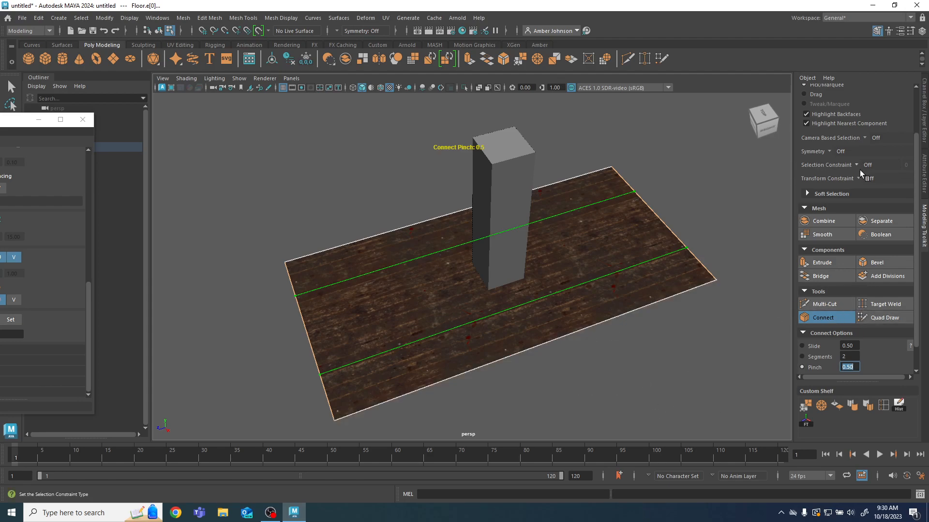
scroll(860, 167, "up", 2)
left_click(878, 112)
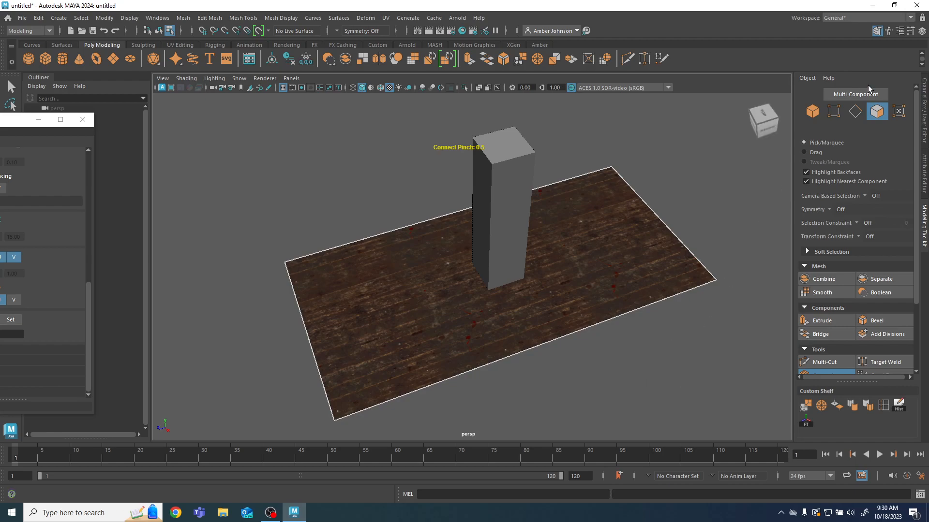
left_click(854, 112)
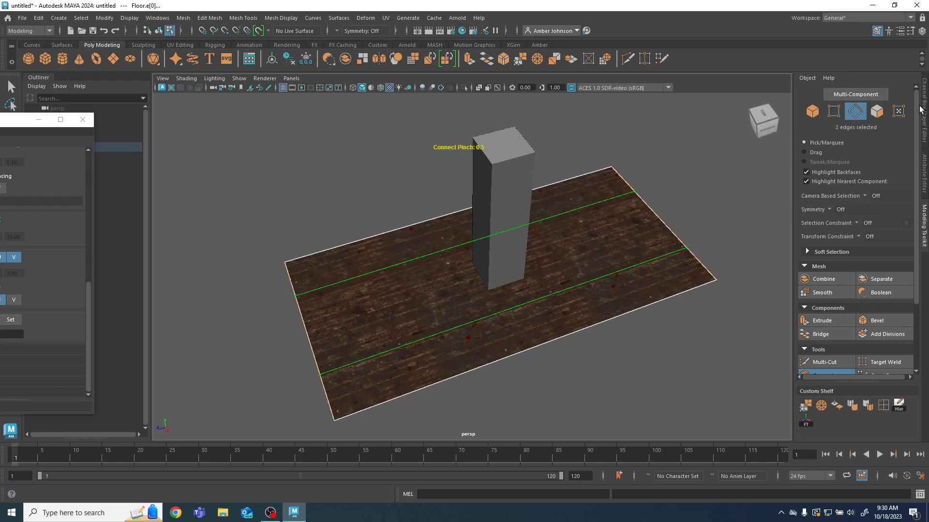
key("w")
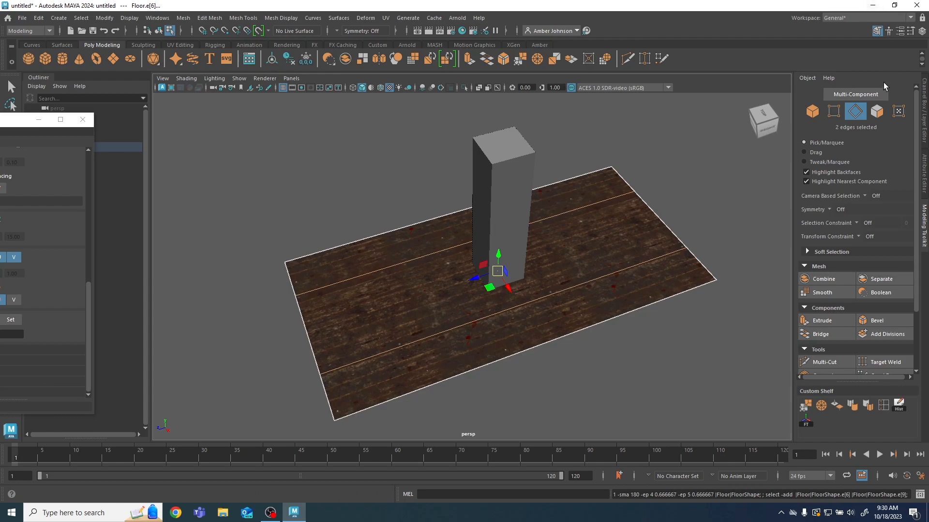
Step: Extrude the floor's middle face upward by 10 cm
left_click(876, 112)
left_click(569, 249)
scroll(589, 263, "up", 3)
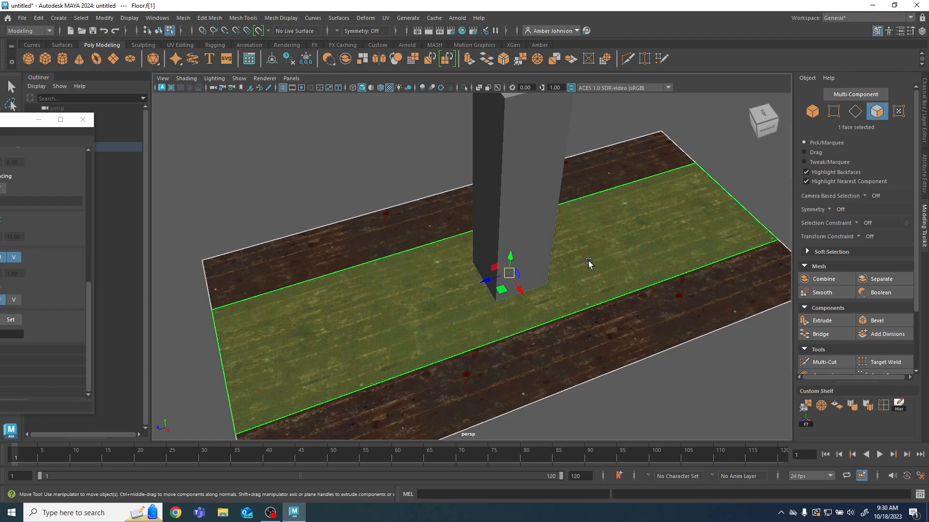
left_click_drag(589, 262, 509, 232, "alt")
key("ctrl+e")
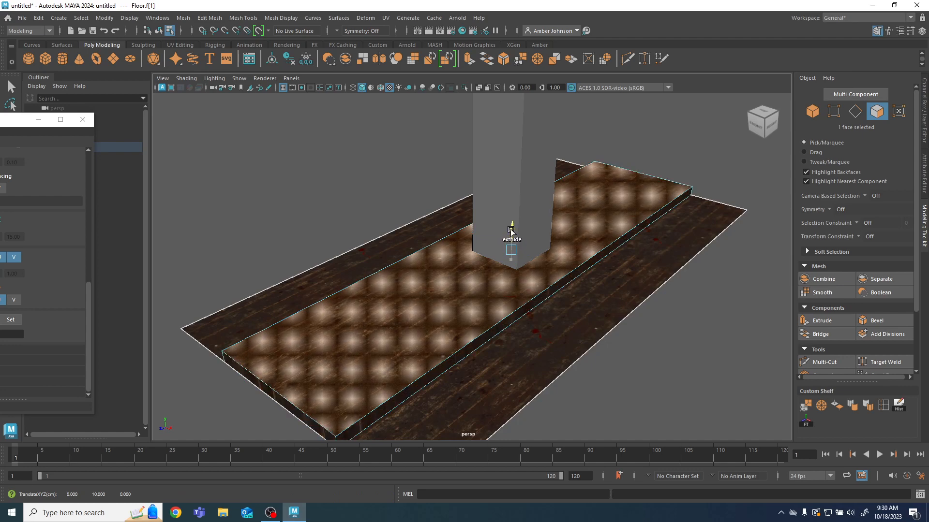
Step: Set the Move tool's relative step snap to 1 and lower the extruded middle face to a 2 cm offset
scroll(894, 257, "down", 3)
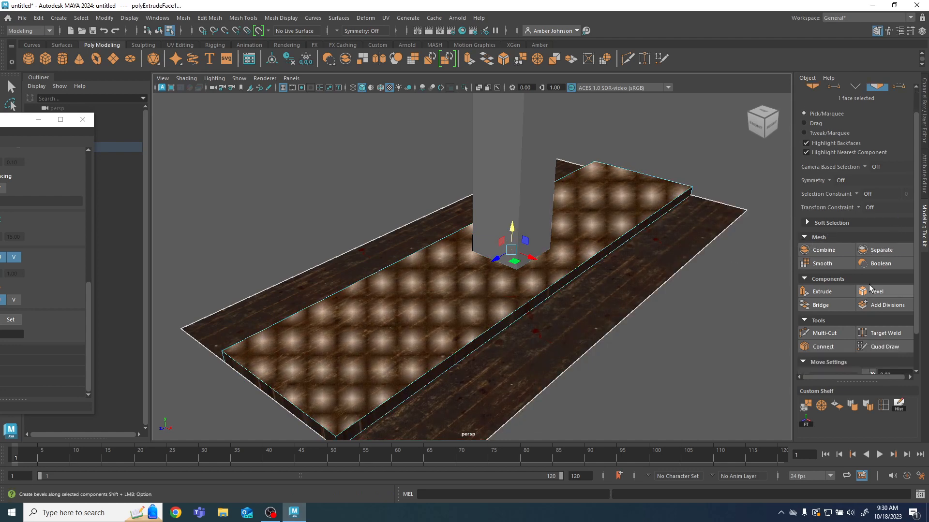
left_click(898, 367)
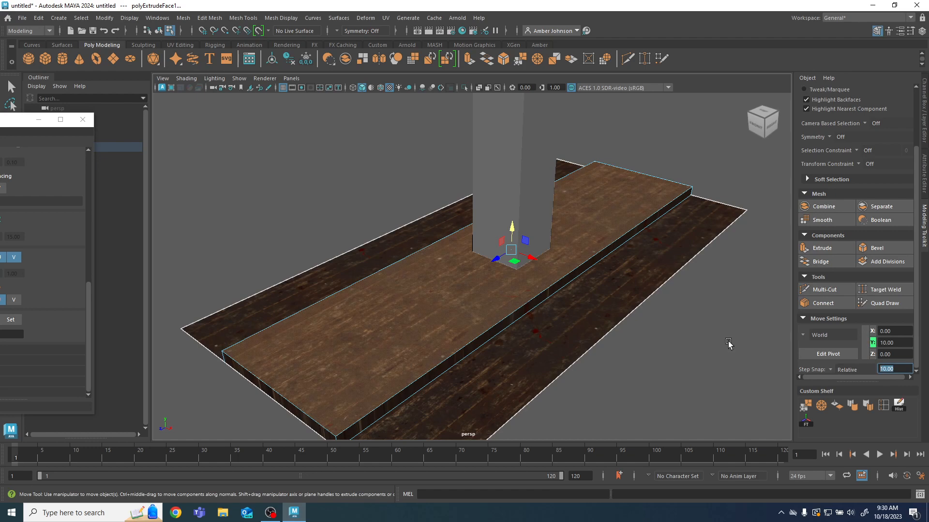
type("1")
key("Return")
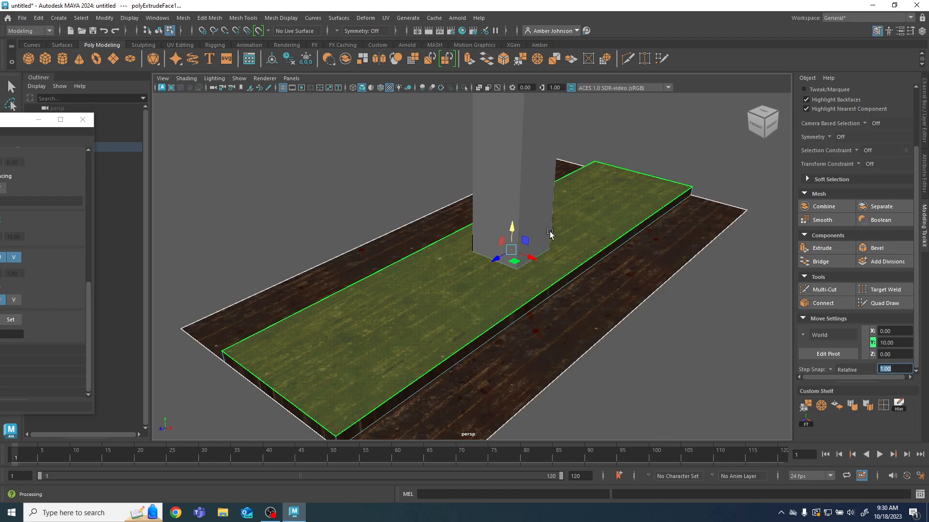
left_click_drag(513, 231, 517, 241)
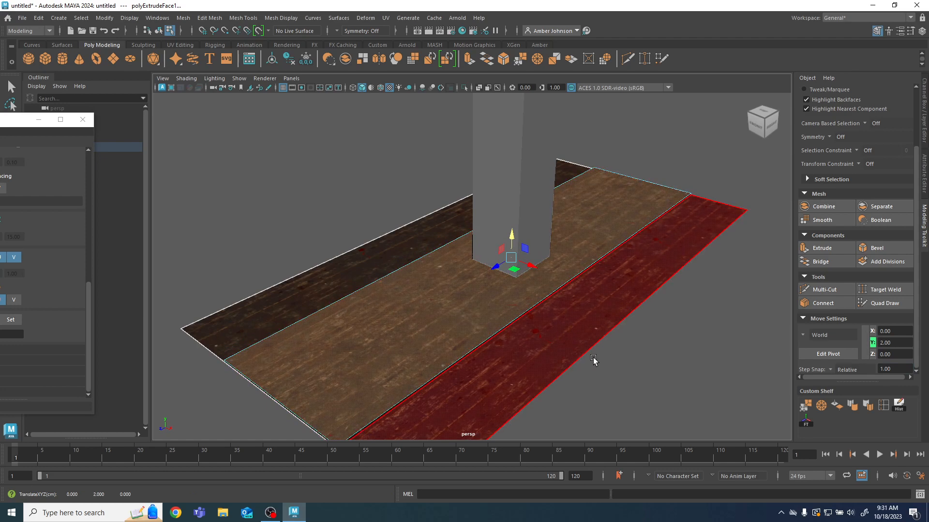
Step: Inspect the thickness and edges of the raised middle strip from the floor's side and end
middle_click_drag(626, 364, 635, 279, "alt")
left_click_drag(635, 280, 400, 384, "alt")
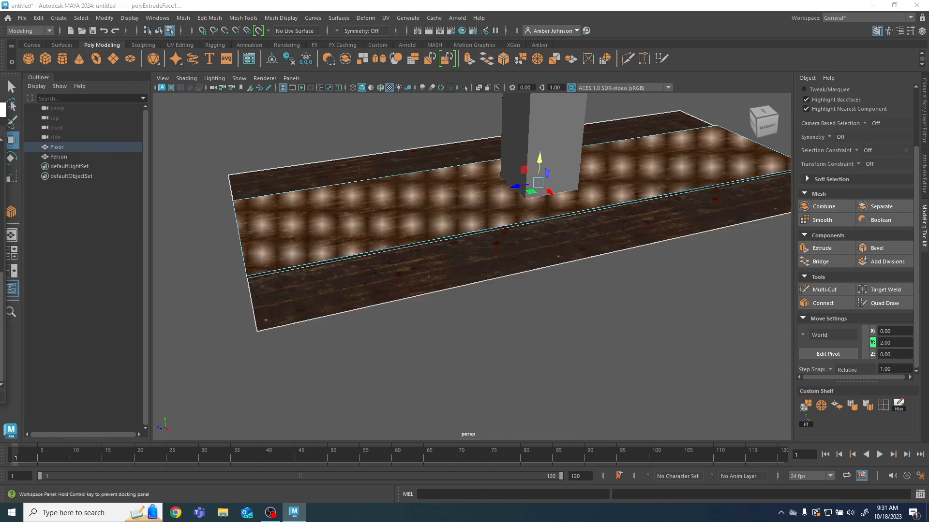
left_click_drag(549, 319, 467, 346, "alt")
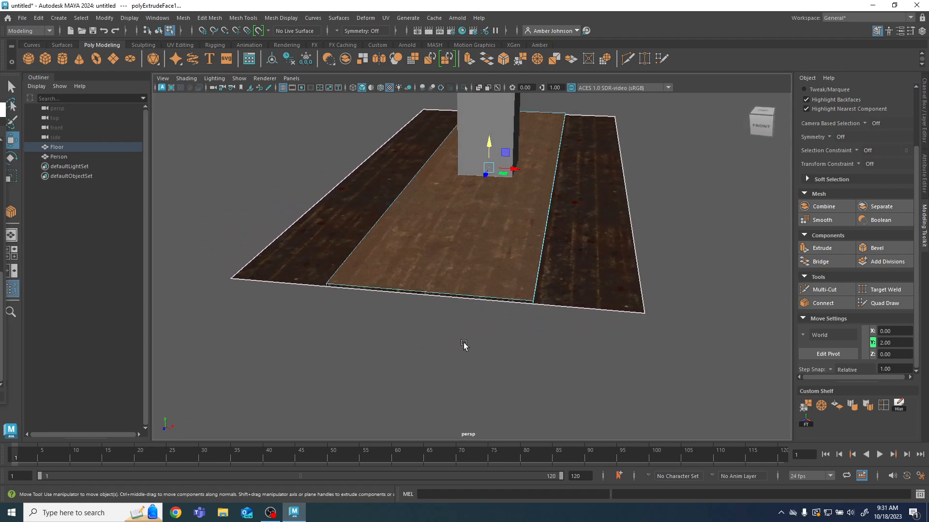
scroll(407, 317, "up", 4)
left_click_drag(660, 348, 597, 356, "alt")
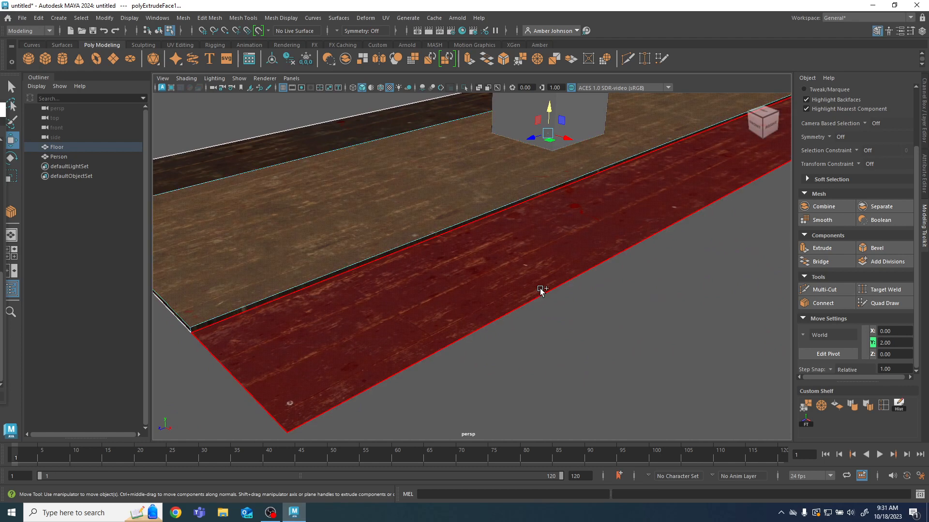
Step: Grow the face selection from the top of the raised middle strip to include its adjoining side faces
key("shift+period")
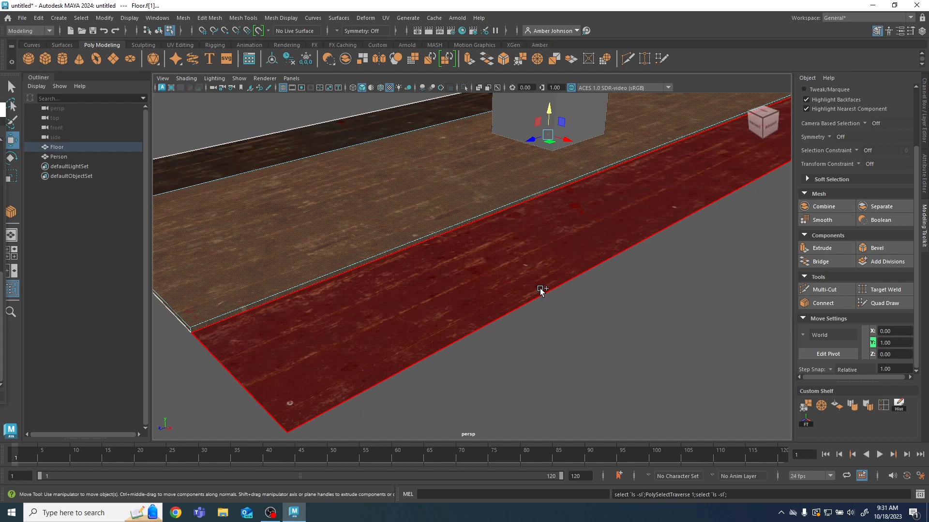
left_click(85, 18)
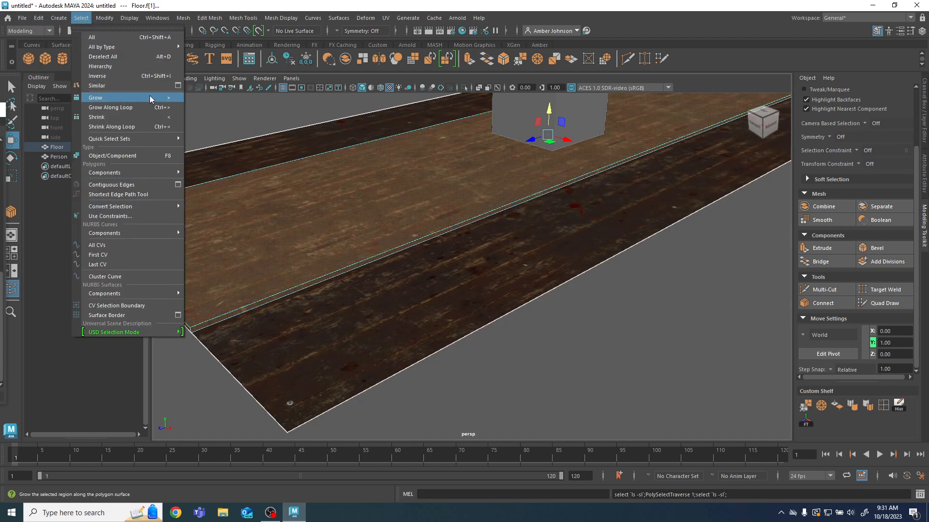
left_click(312, 4)
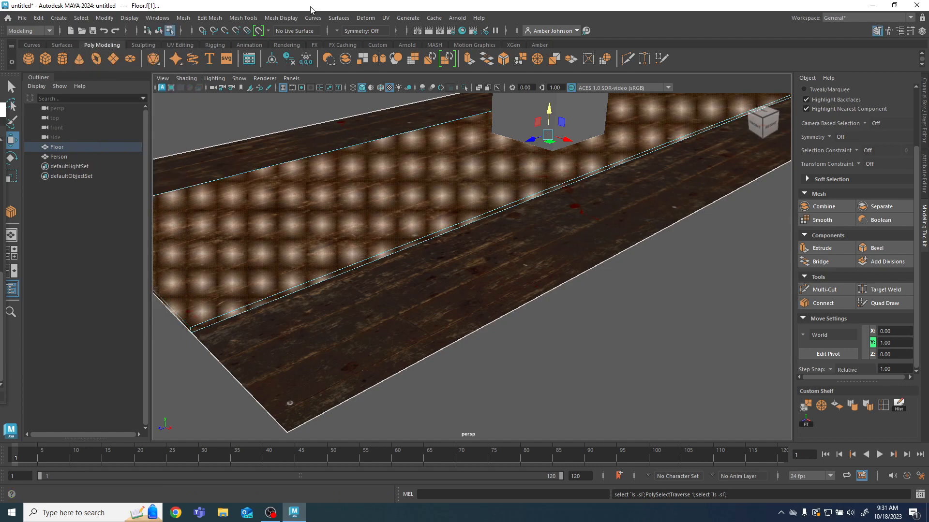
Step: Assign a new Lambert material to the selected faces of the raised middle strip
right_click(418, 199)
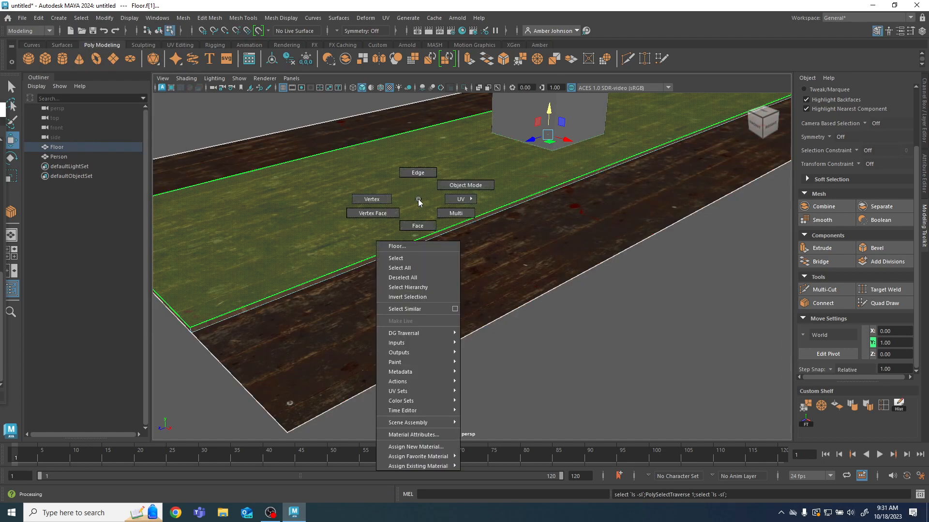
left_click(434, 446)
left_click(390, 242)
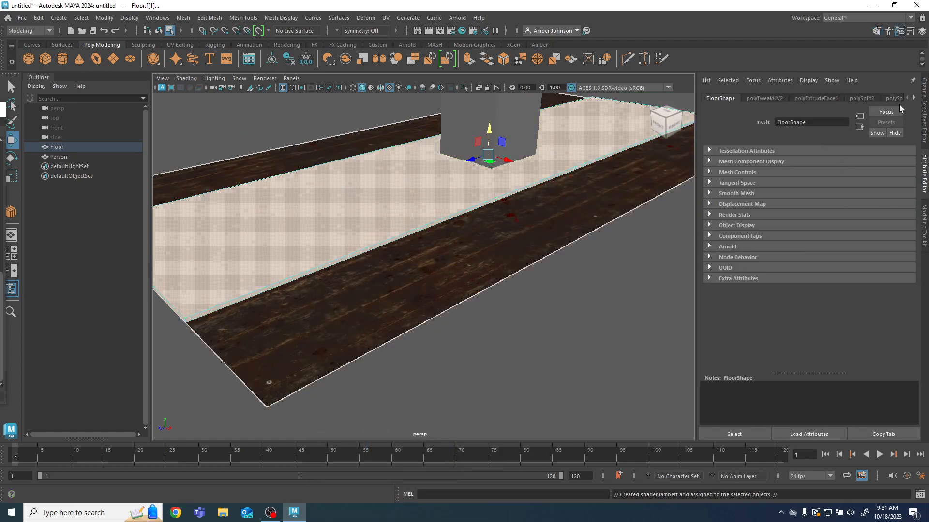
Step: Rename the middle strip's new Lambert material as Rug_MAT
left_click(914, 98)
left_click(915, 98)
left_click(915, 99)
left_click(886, 98)
double_click(812, 122)
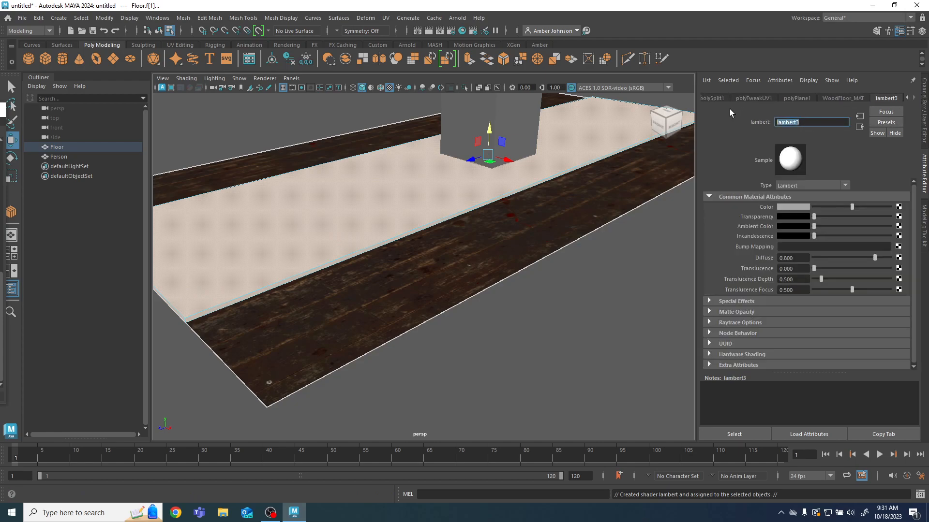
type("Rug_MAT")
key("Return")
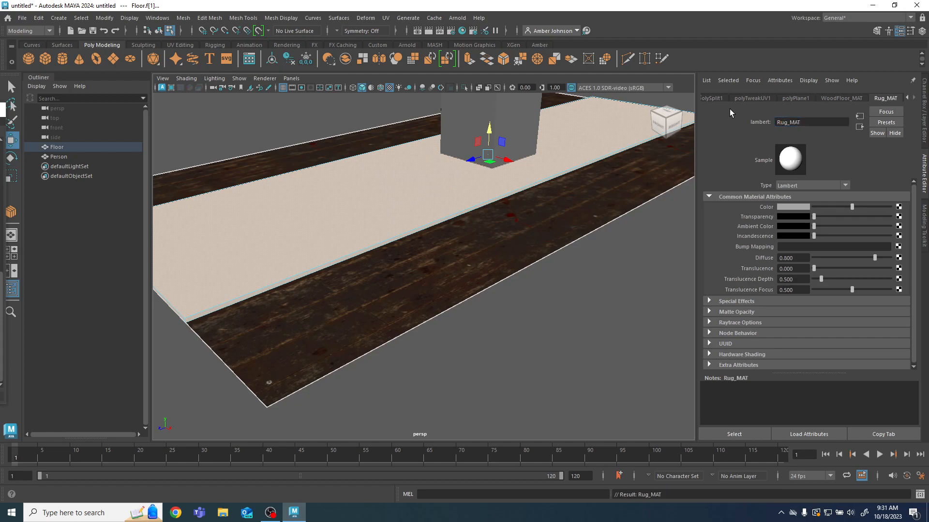
Step: Connect a File texture to Rug_MAT's color and load Fabric_BC.jpg from the Desktop's EnvironmentTextures/Fabric folder
left_click(898, 207)
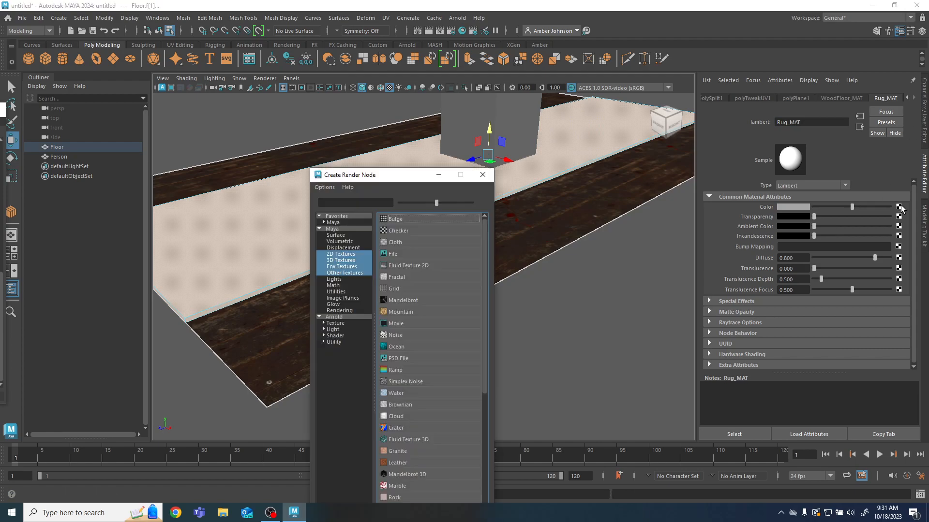
left_click(394, 254)
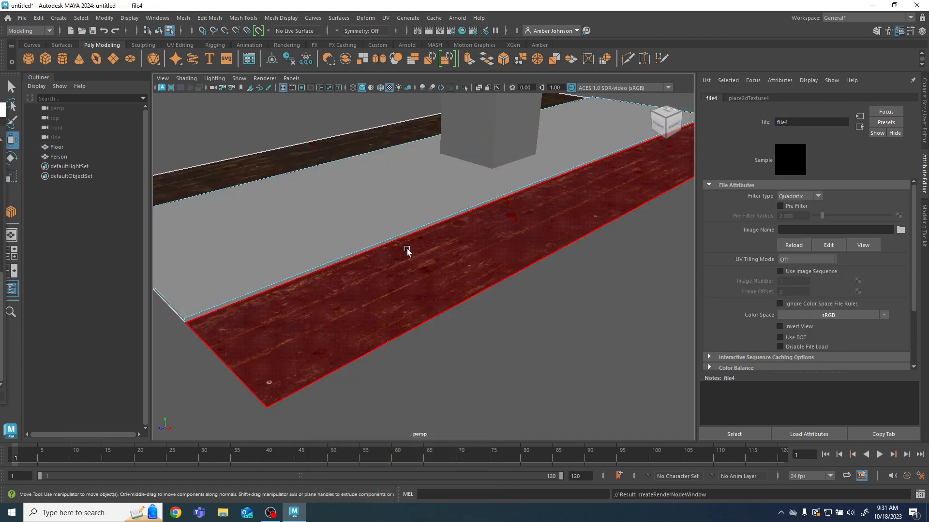
left_click(901, 229)
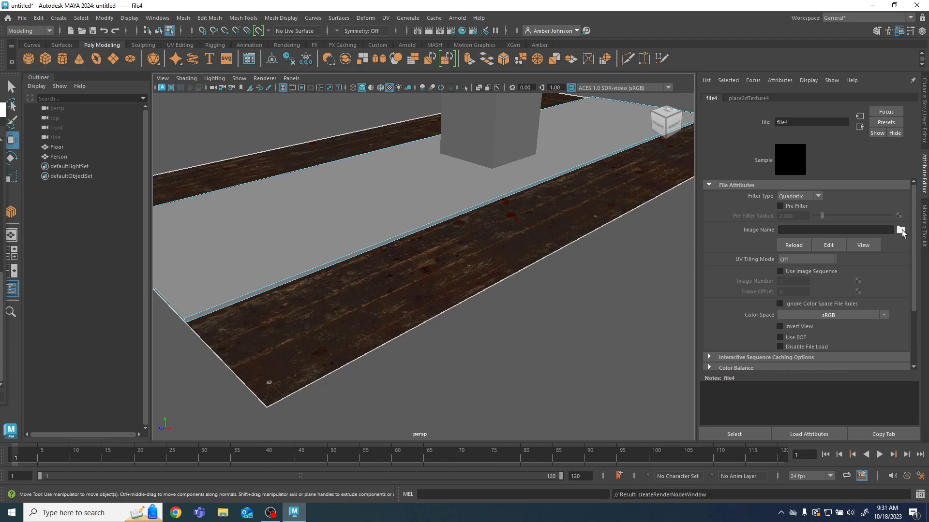
left_click(140, 153)
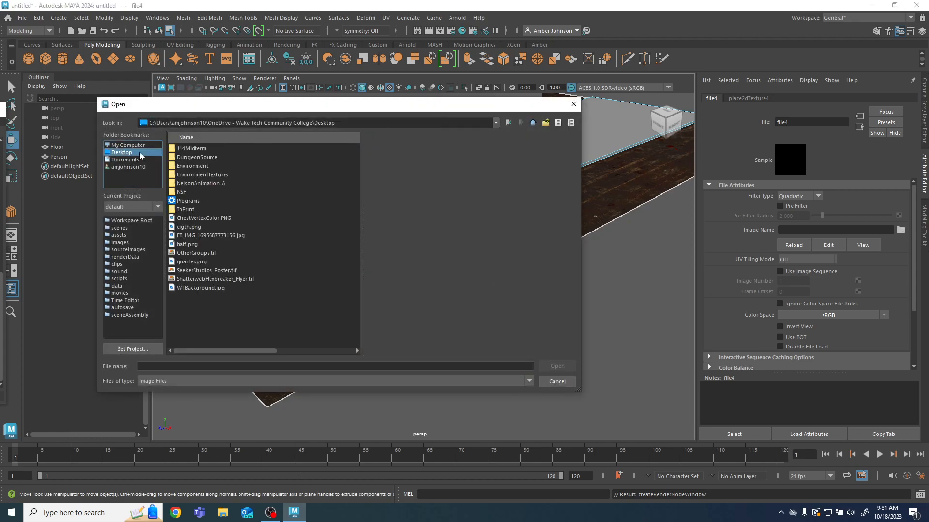
double_click(203, 174)
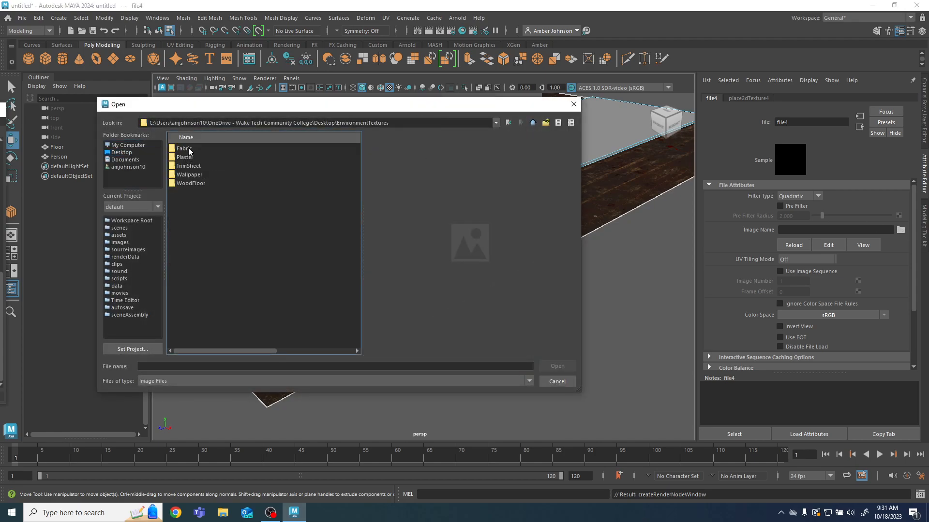
double_click(189, 150)
left_click(205, 149)
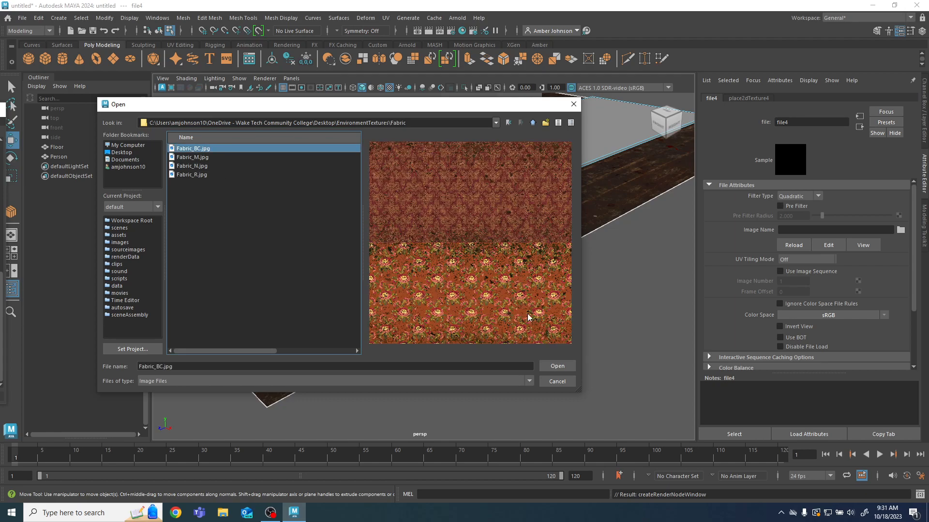
left_click(558, 367)
Step: Select all floor faces that use Rug_MAT through the Hypershade
scroll(559, 275, "down", 5)
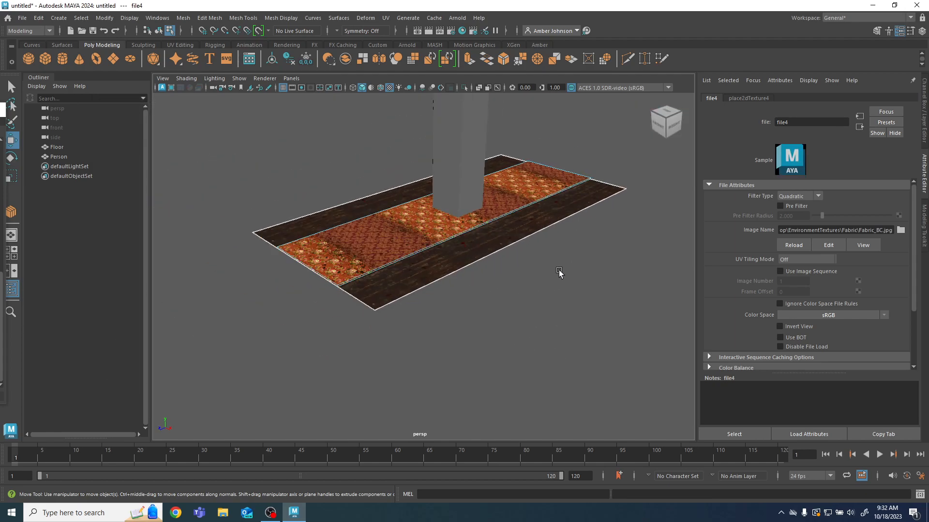
scroll(411, 263, "up", 5)
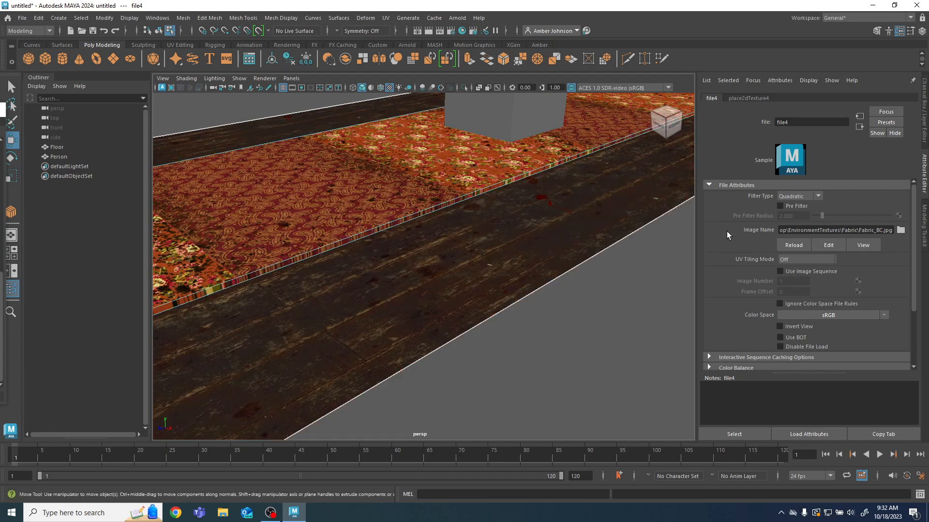
left_click_drag(657, 300, 369, 385, "alt")
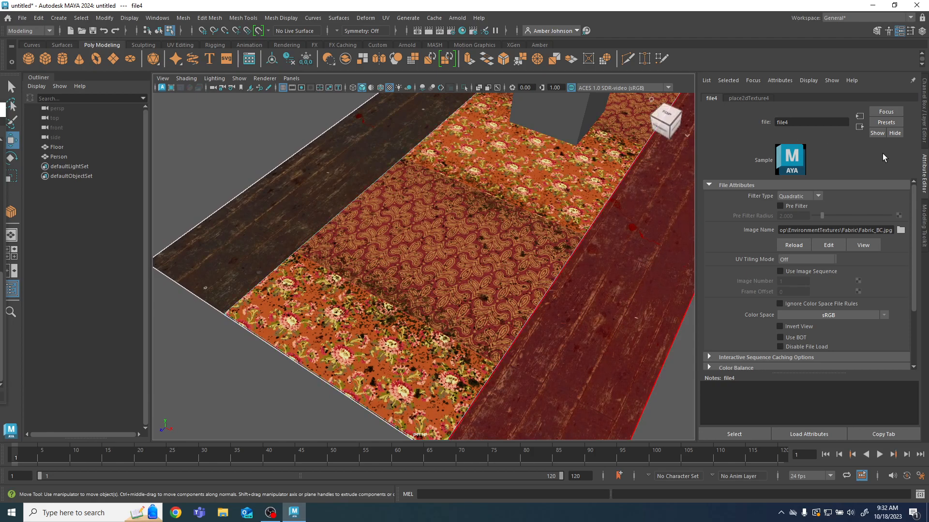
left_click_drag(414, 411, 414, 307, "alt")
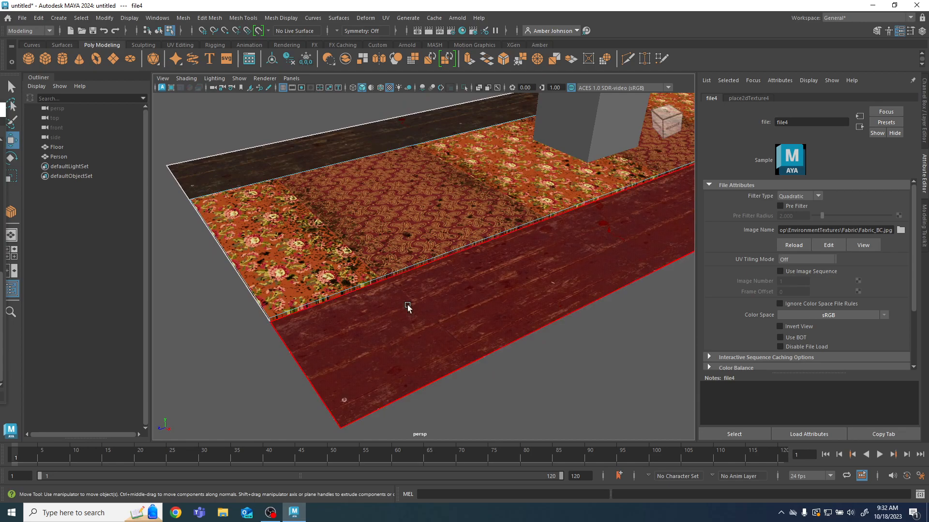
left_click(924, 122)
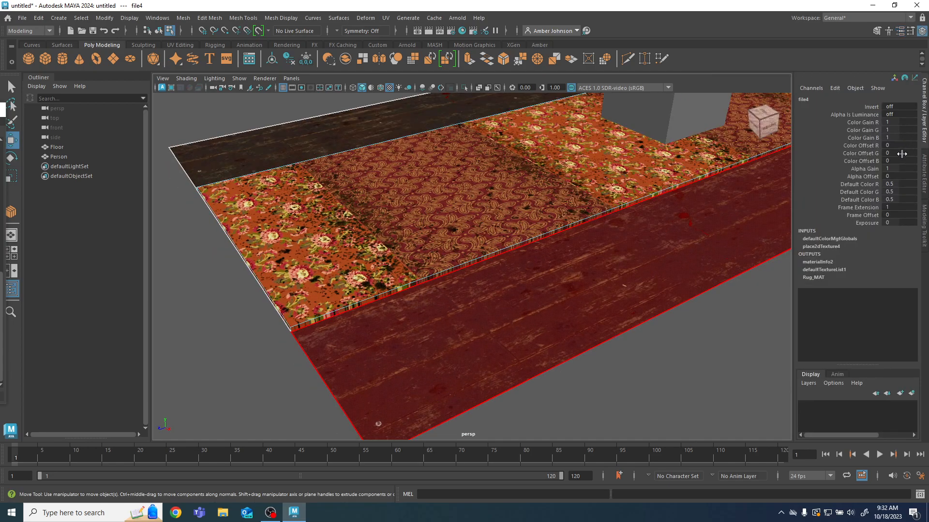
scroll(504, 332, "down", 4)
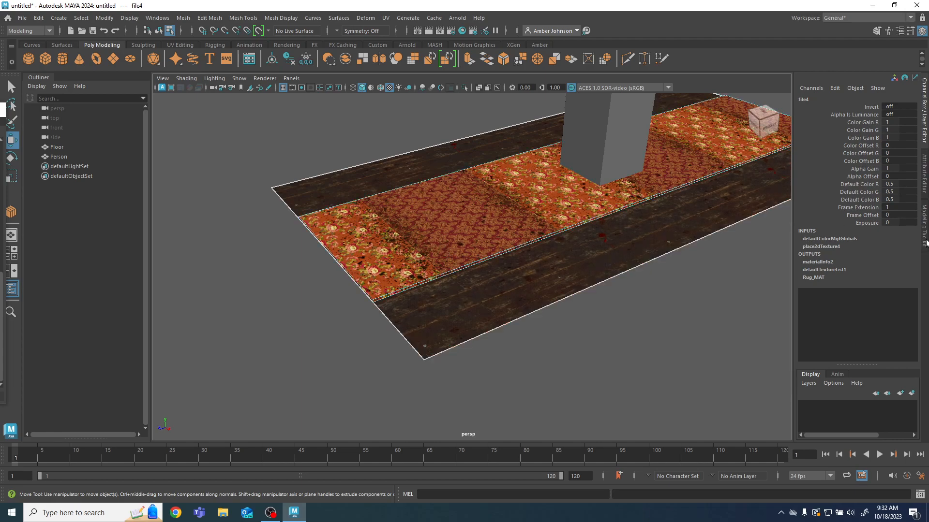
left_click(924, 239)
left_click(876, 111)
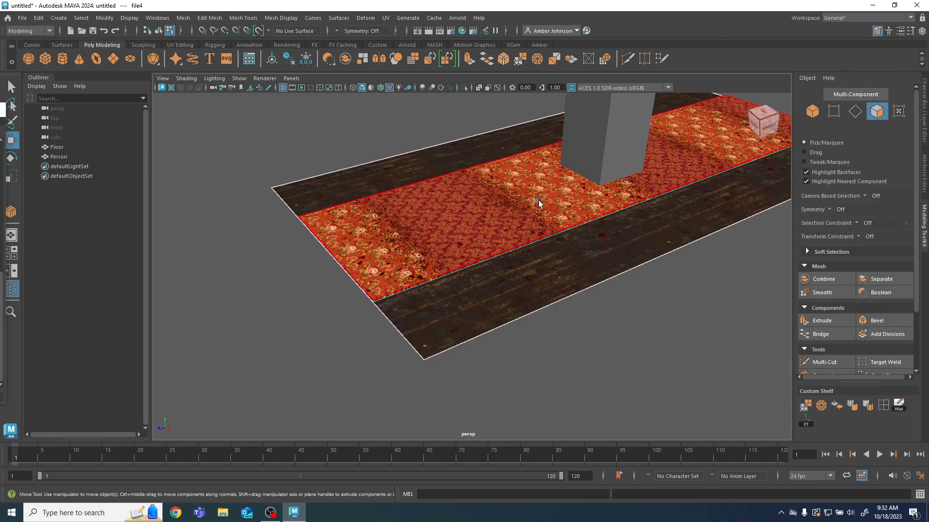
left_click(462, 31)
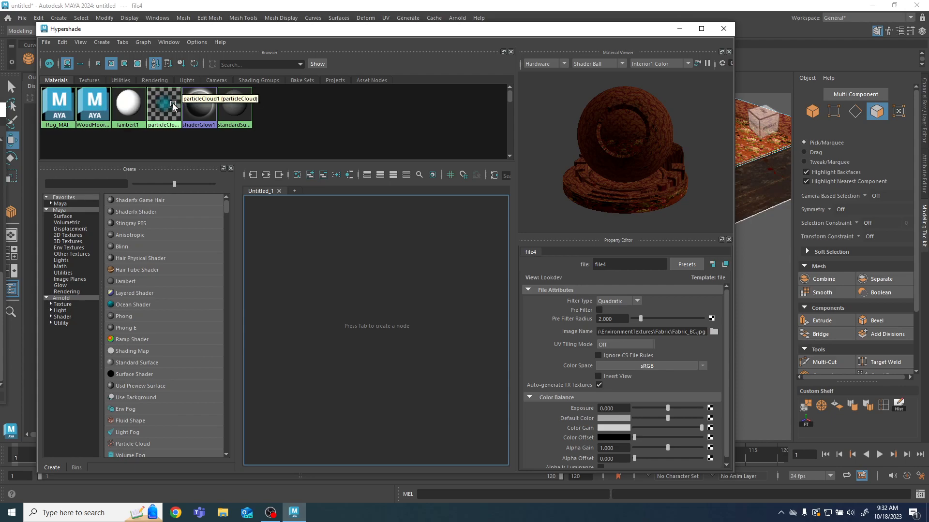
right_click(58, 106)
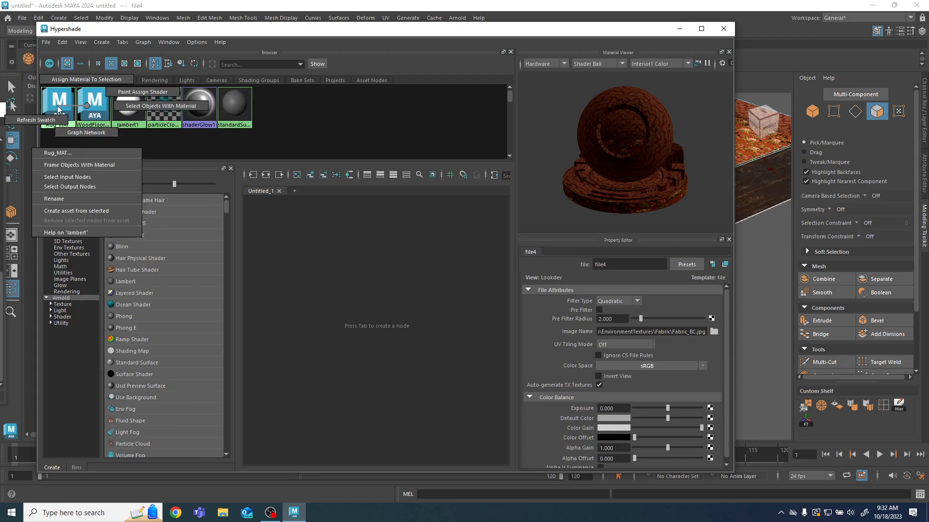
left_click(155, 106)
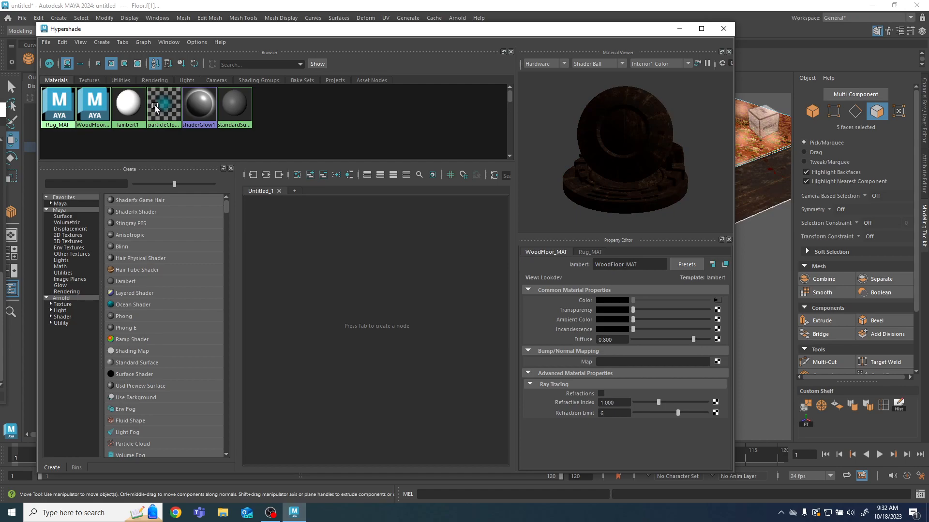
left_click(723, 29)
Step: Cut the rug faces' UVs from the wood floor in the UV Editor and move the rug shell left of the texture tile
scroll(300, 315, "up", 3)
left_click_drag(300, 315, 217, 327, "alt")
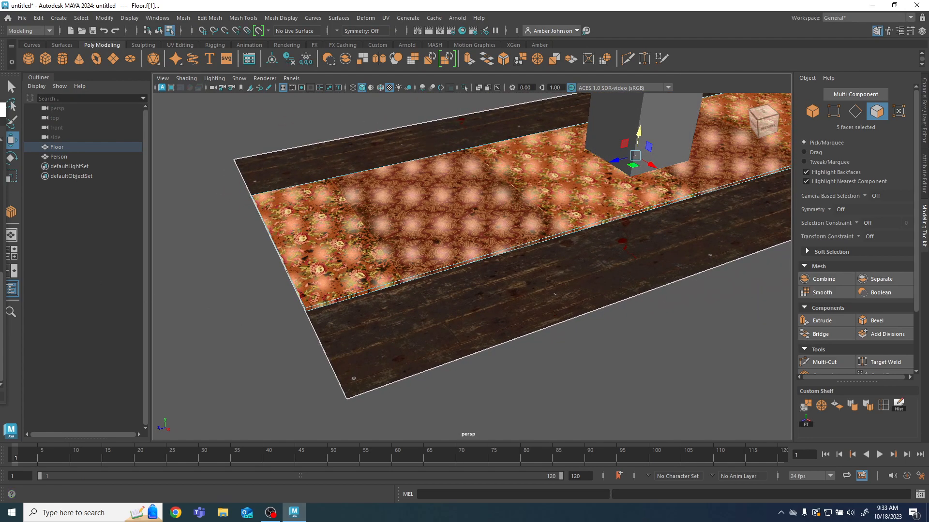
left_click_drag(0, 110, 449, 86)
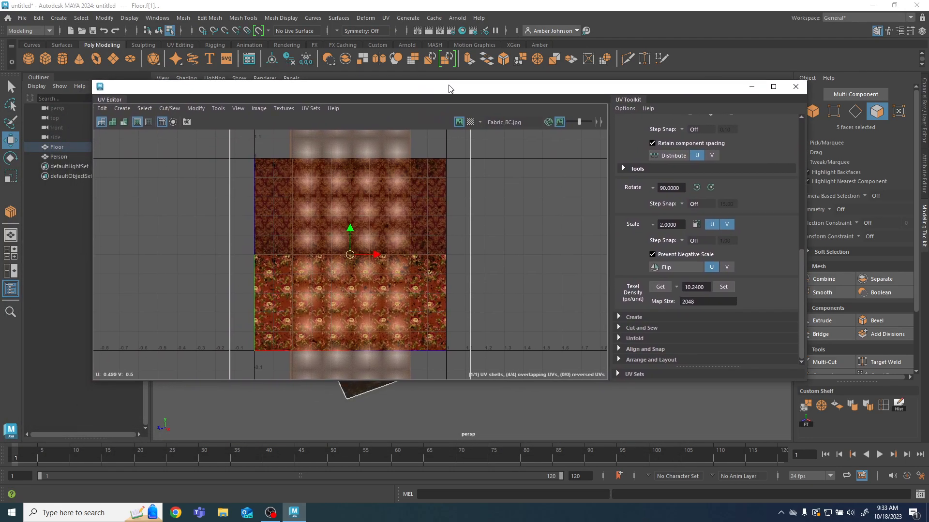
key("shift+x")
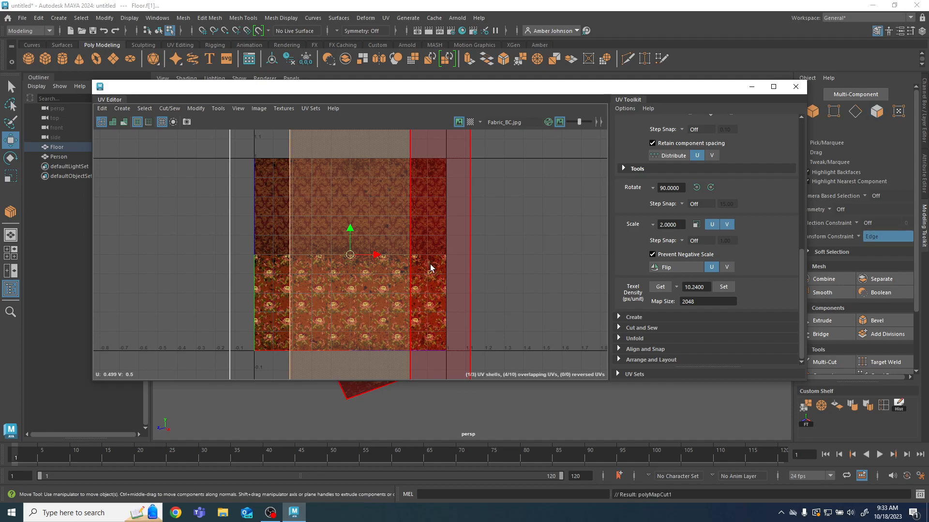
left_click_drag(376, 256, 166, 255)
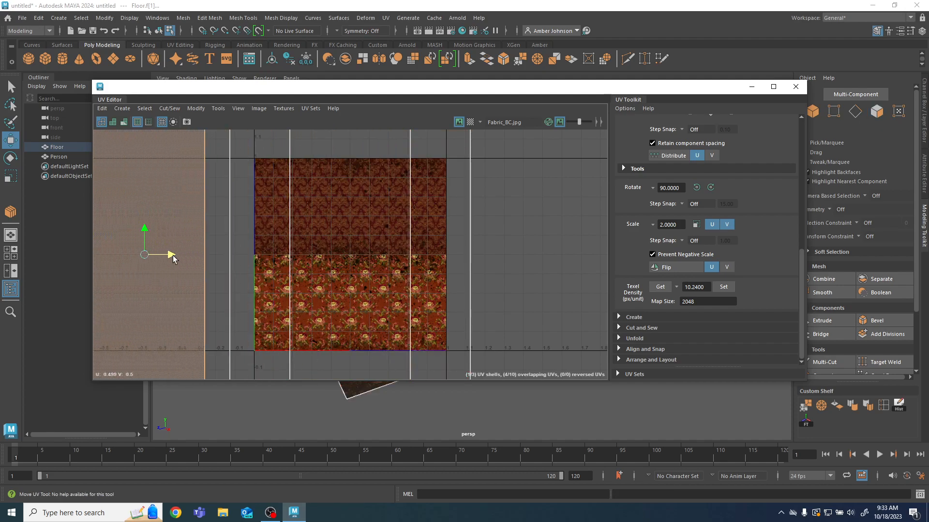
scroll(212, 263, "down", 3)
scroll(212, 263, "down", 2)
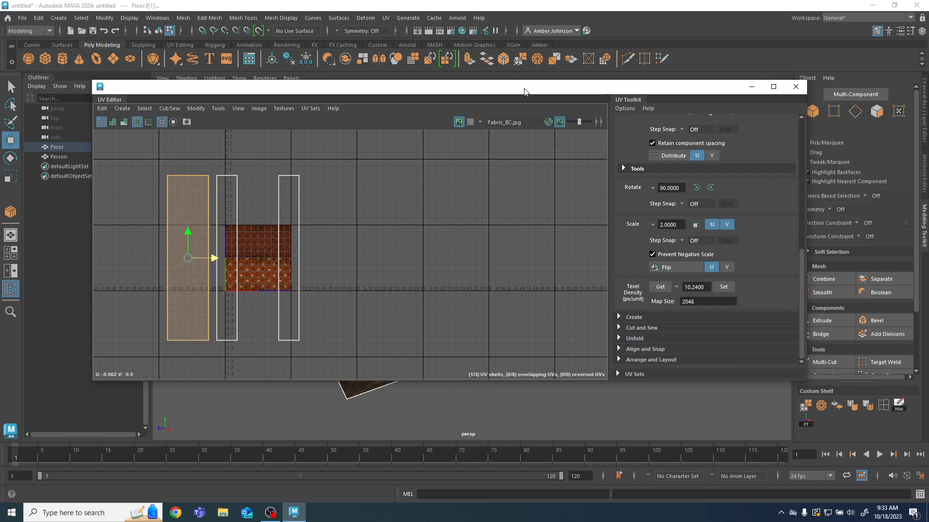
Step: Check the stretched fabric along the rug's side edges and apply Automatic UV mapping to the rug faces
left_click_drag(456, 91, 577, 355)
scroll(316, 273, "up", 3)
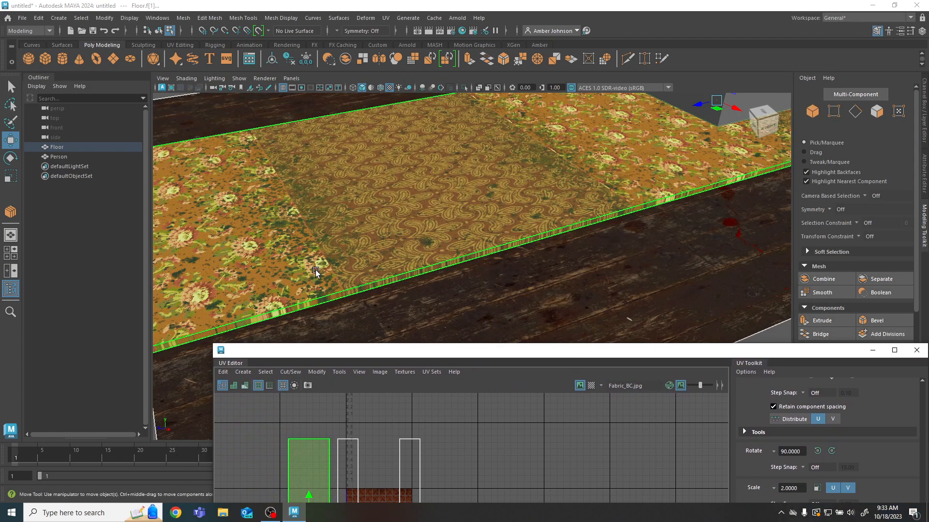
scroll(315, 272, "down", 4)
left_click_drag(480, 355, 367, 160)
left_click(386, 18)
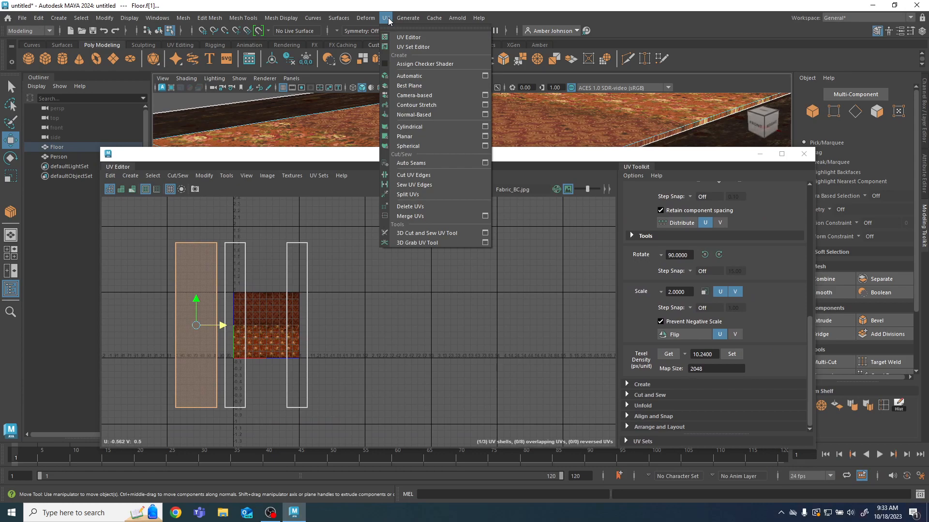
left_click(412, 76)
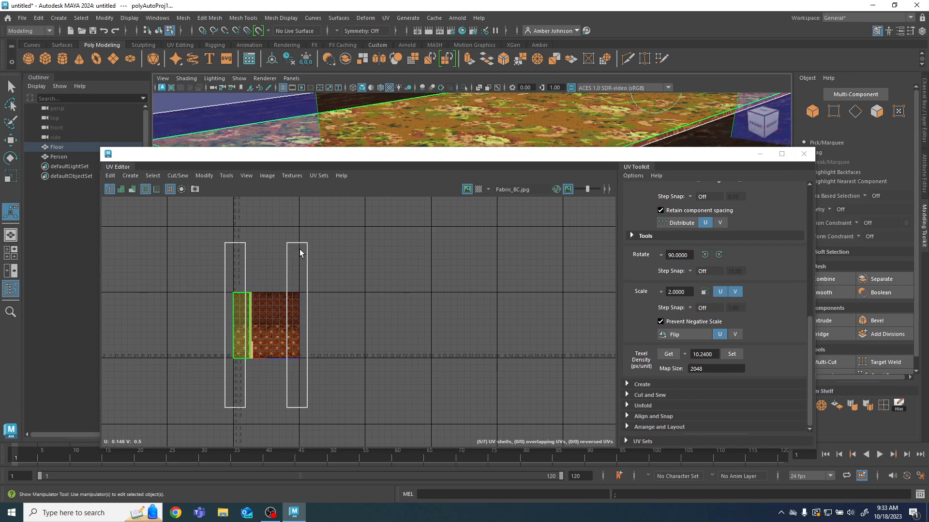
Step: Move the rug's newly projected UV shells past the right side of the texture tile
left_click(241, 314)
key("w")
left_click_drag(268, 322, 347, 309)
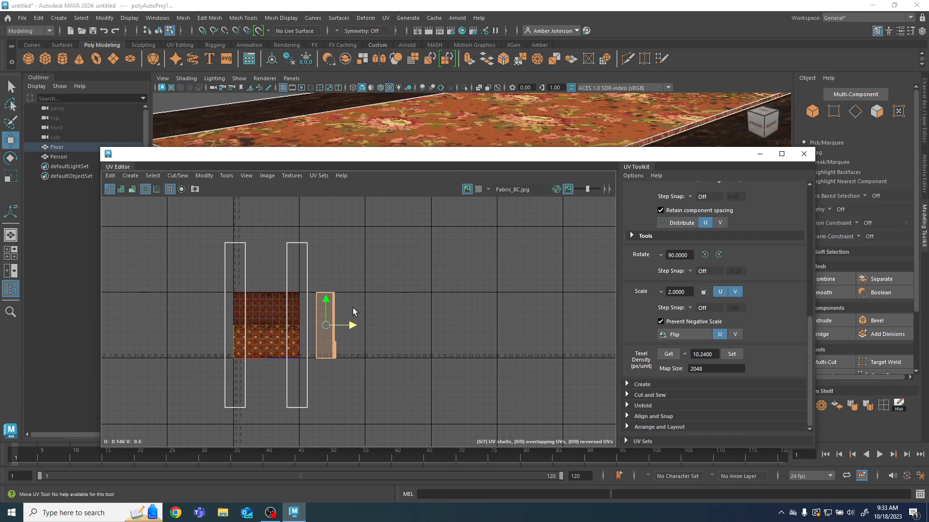
Step: Select a long edge of the rug's top UV shell and move and sew it to its matching side strip
scroll(396, 315, "up", 10)
left_click(396, 315)
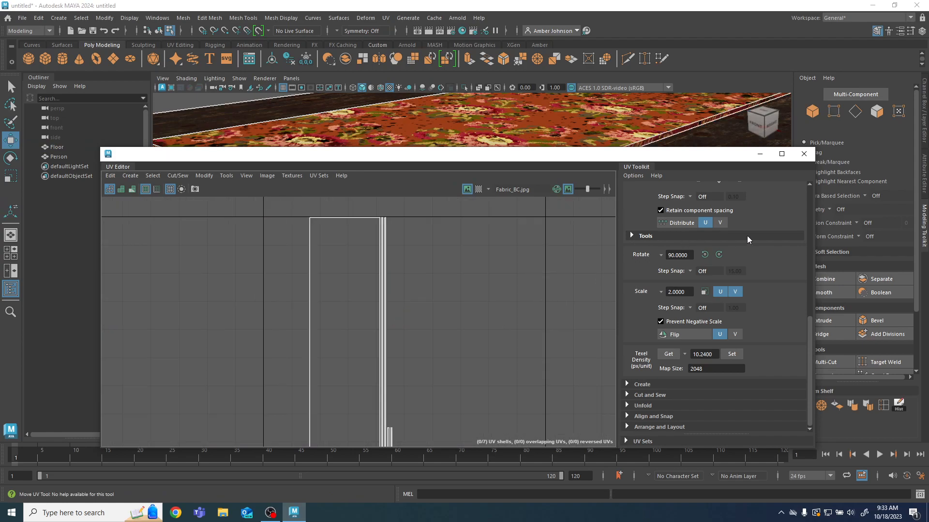
scroll(726, 239, "up", 5)
left_click(657, 204)
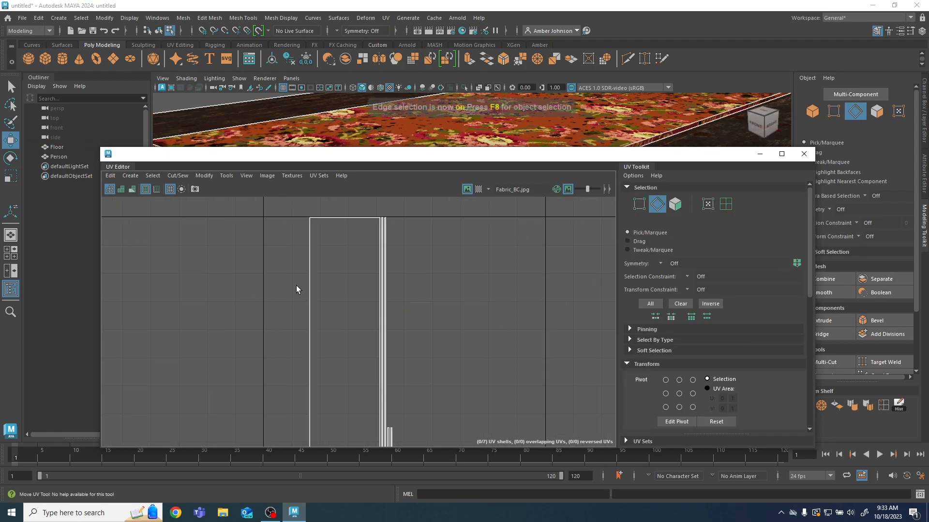
left_click(309, 272)
right_click_drag(309, 271, 373, 414)
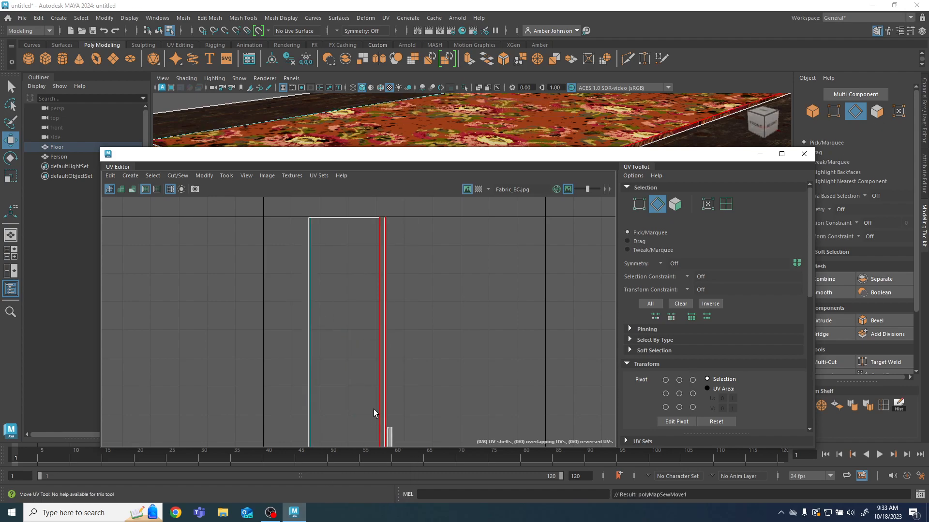
Step: Move and sew the rug's remaining side and end strips onto its top UV shell
left_click(375, 289)
key("g")
left_click(349, 218)
key("g")
scroll(392, 306, "down", 3)
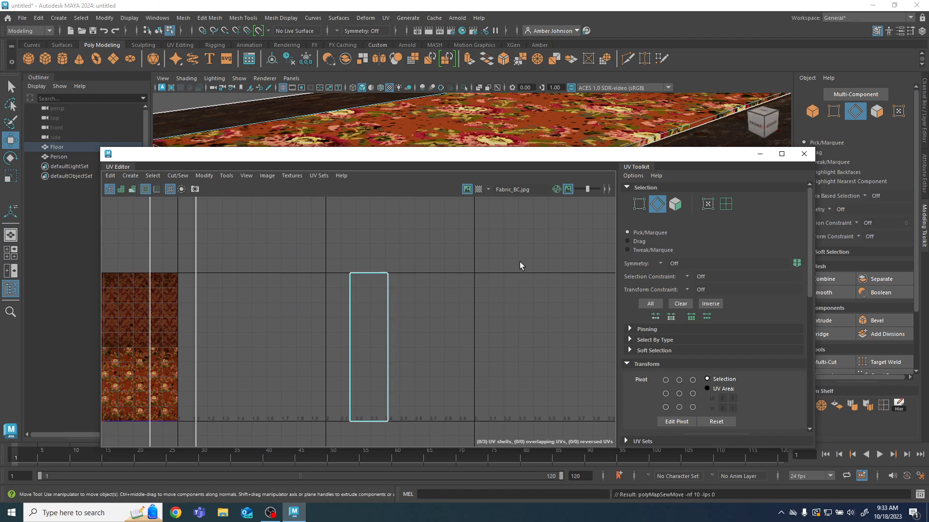
Step: Select the rug's whole UV shell and set its texel density to 10.24 at map size 2048
left_click(726, 203)
left_click(378, 321)
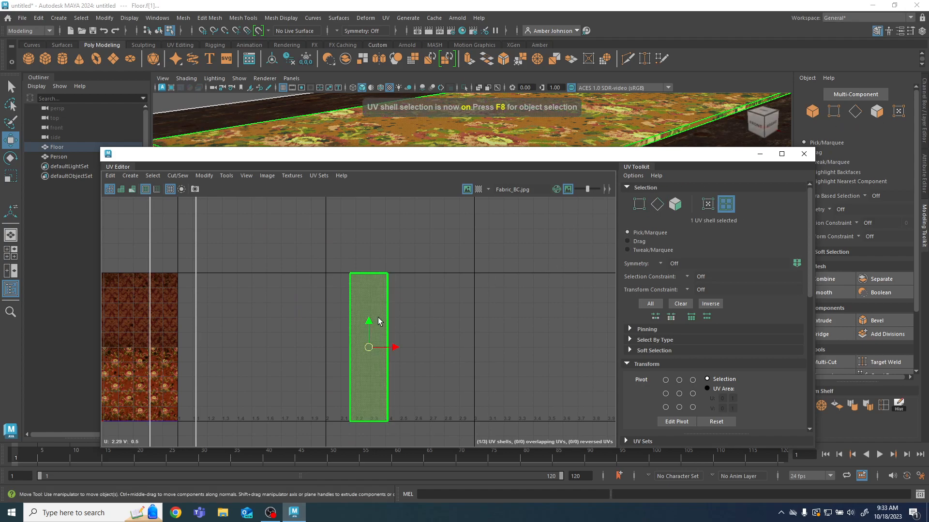
scroll(717, 329, "down", 10)
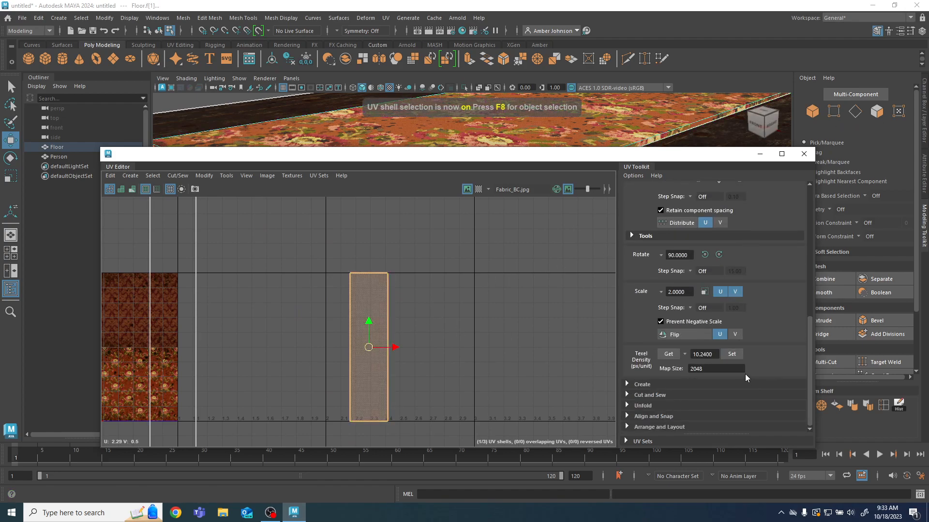
left_click(732, 354)
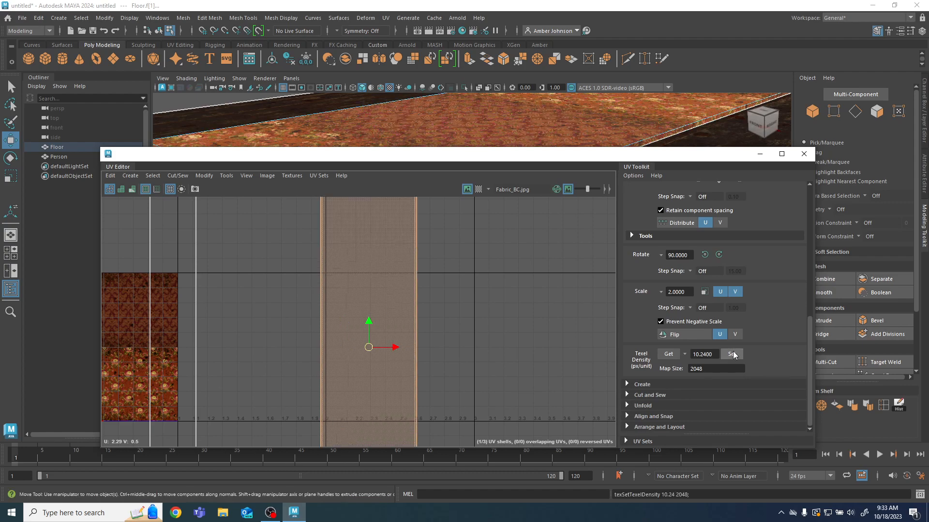
scroll(524, 330, "down", 4)
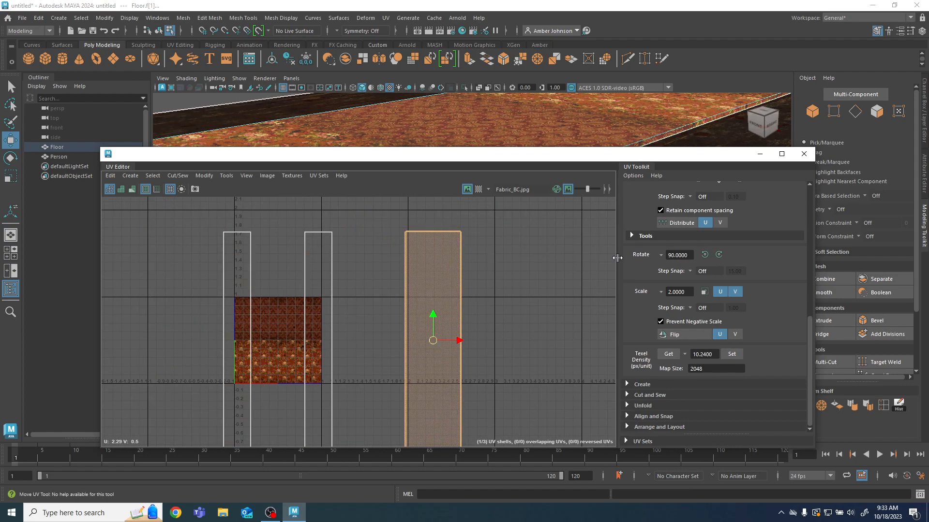
Step: Rotate the rug's UV shell 90 degrees and move it over the upper half of the fabric texture tile
left_click_drag(457, 155, 466, 307)
scroll(479, 233, "down", 5)
mouse_move(468, 222)
left_mouse_down("alt")
mouse_move(459, 264)
mouse_move(460, 228)
left_mouse_up("alt")
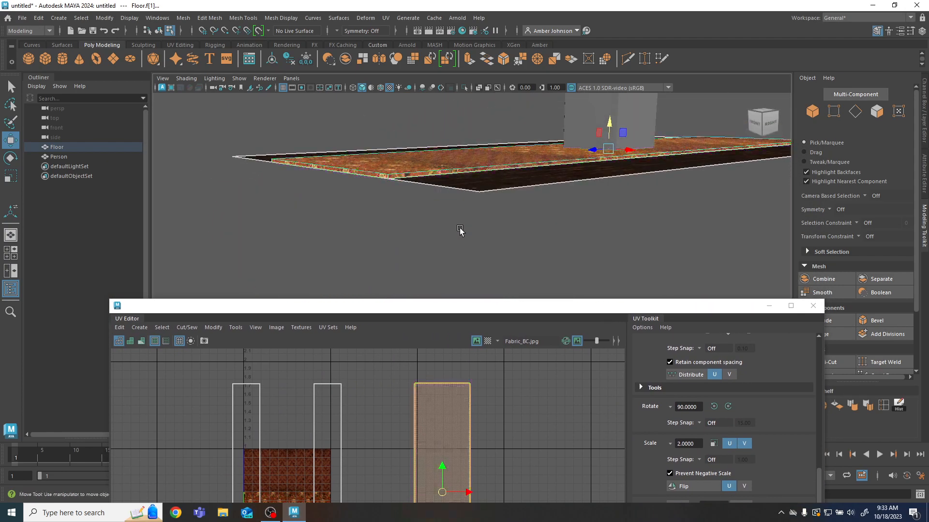
left_click_drag(454, 300, 510, 175)
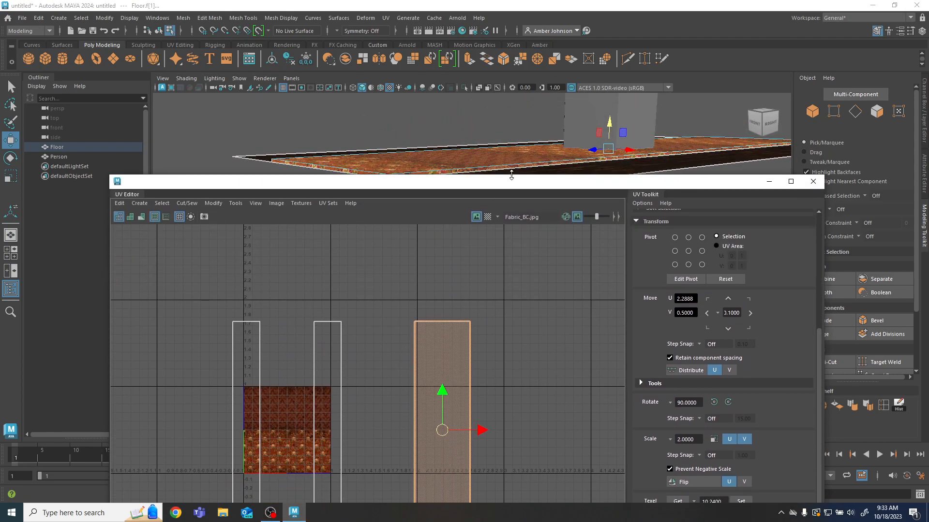
left_click(728, 402)
left_click_drag(442, 429, 293, 409)
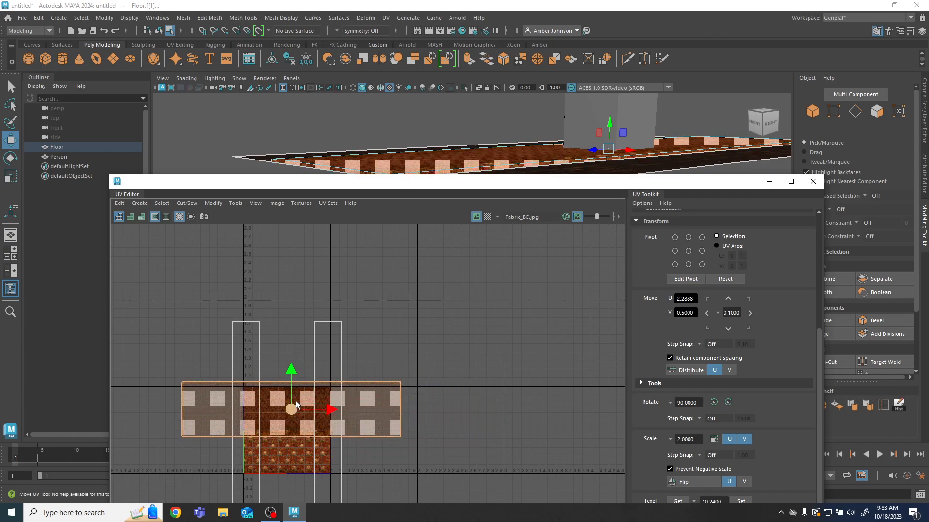
Step: Check the fabric pattern on the rug, fine-tune the UV shell's vertical position, and close the UV Editor
left_click_drag(402, 187, 436, 226)
middle_click_drag(435, 226, 416, 142, "alt")
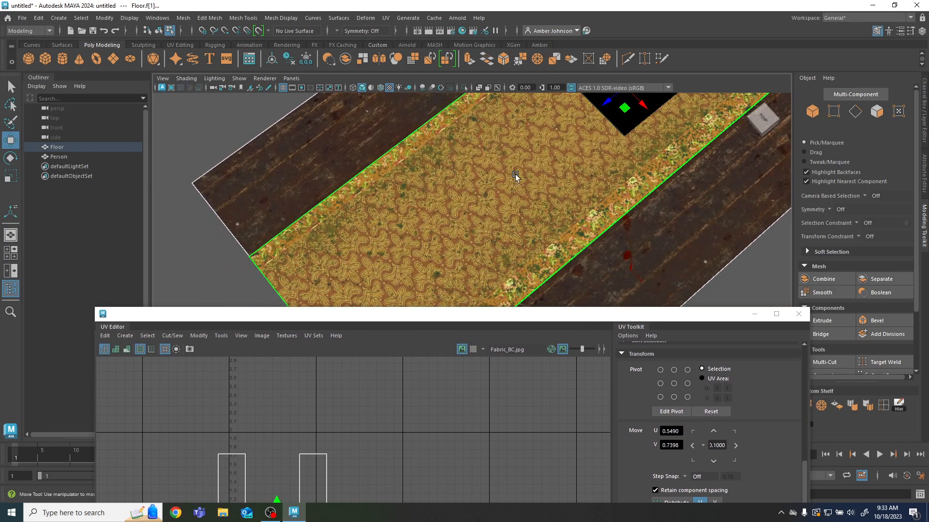
left_click_drag(437, 322, 437, 384)
left_click_drag(256, 239, 341, 224, "alt")
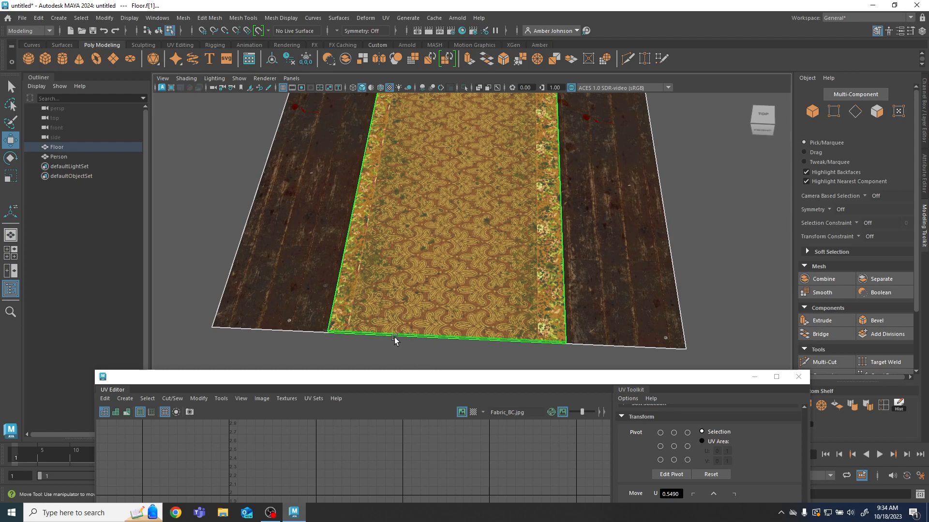
scroll(478, 323, "up", 3)
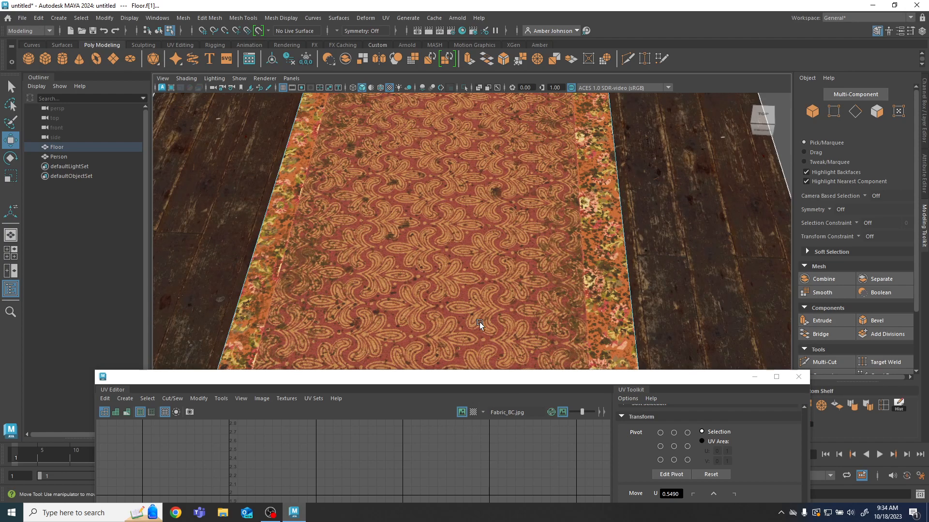
left_click_drag(419, 381, 458, 88)
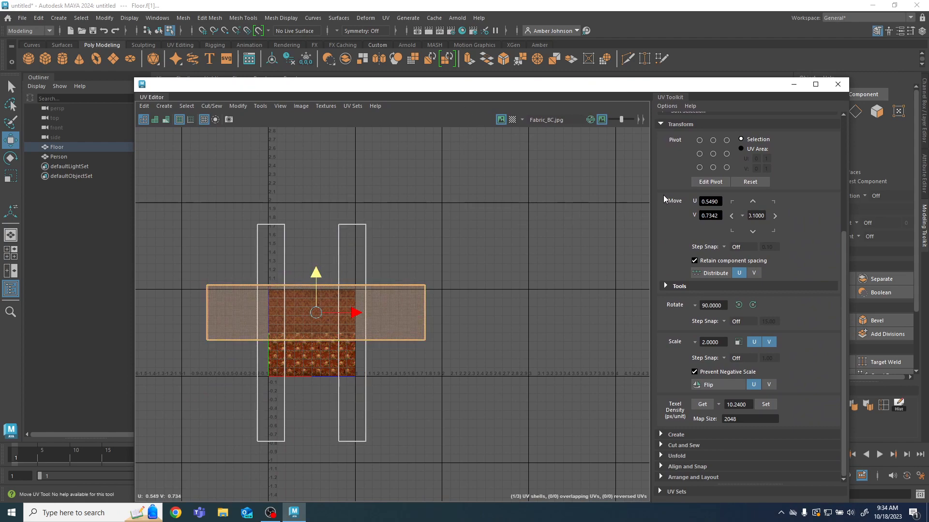
left_click(838, 86)
Step: Select the rug's thin long side face and make sure Preserve UVs is enabled for the Move tool
left_click(877, 112)
left_click_drag(571, 321, 525, 306, "alt")
left_click(477, 286)
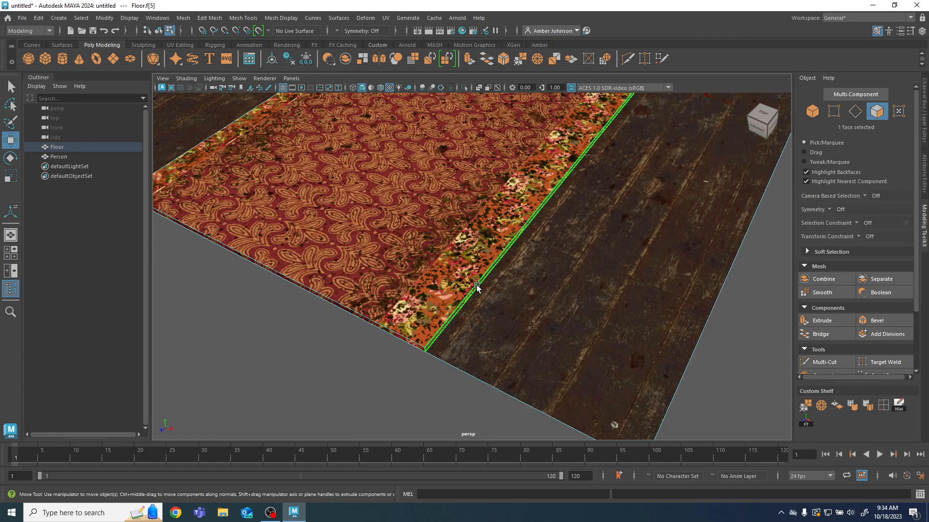
left_click_drag(285, 374, 306, 379, "alt")
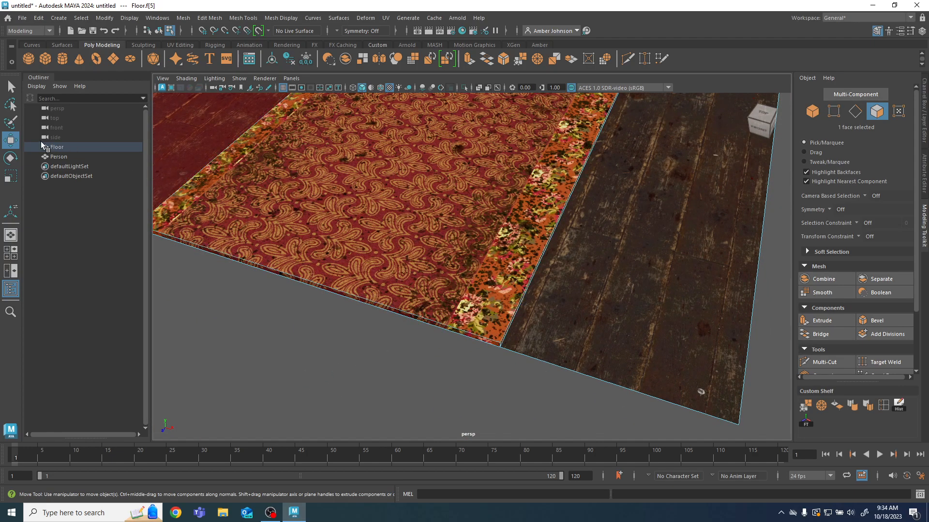
double_click(10, 141)
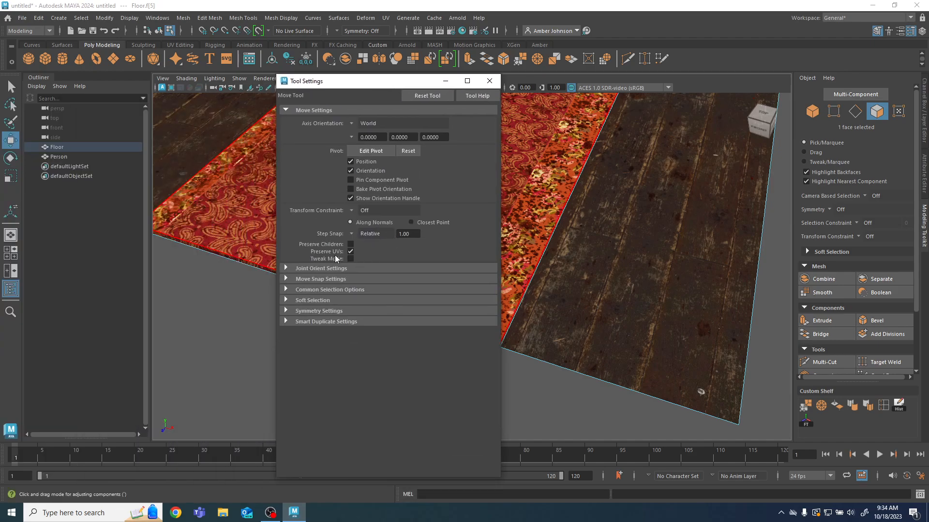
left_click(490, 81)
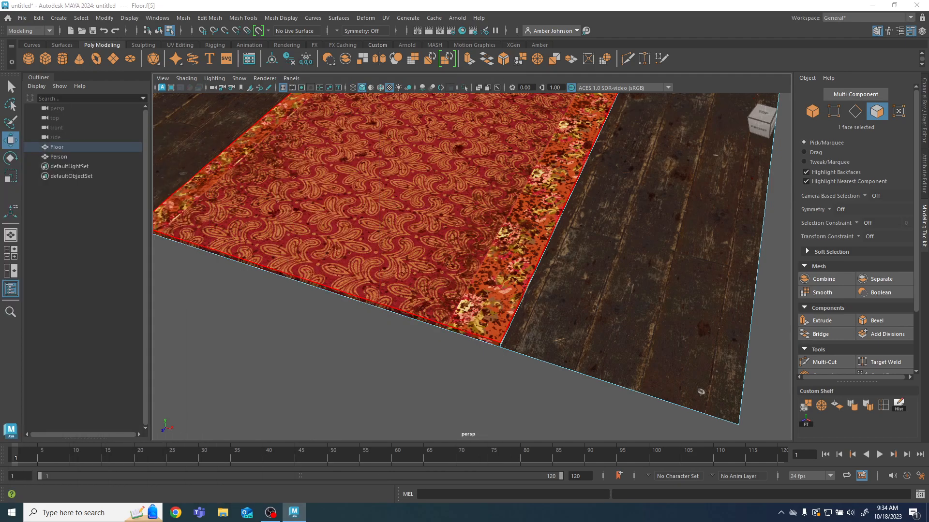
Step: Save the scene to the Desktop as envDemo in Maya ASCII format
left_click_drag(557, 301, 489, 306, "alt")
key("ctrl+s")
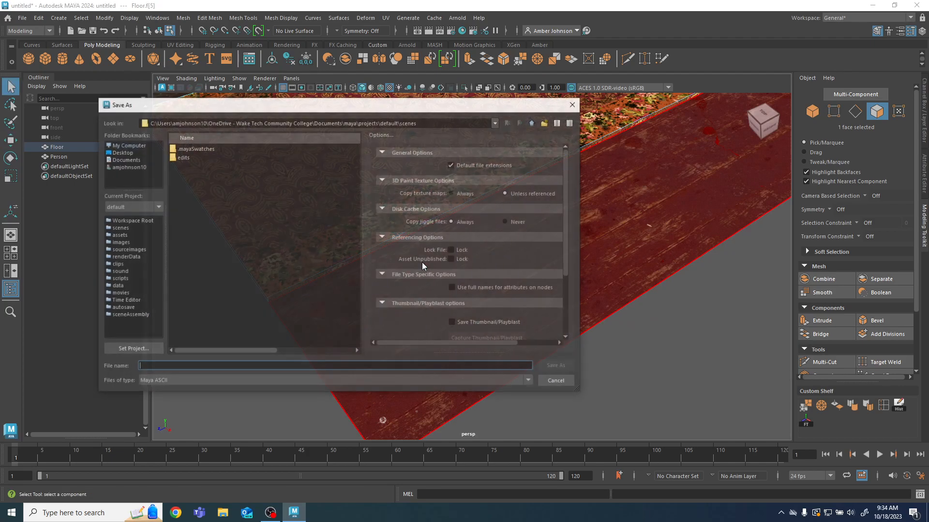
left_click(207, 366)
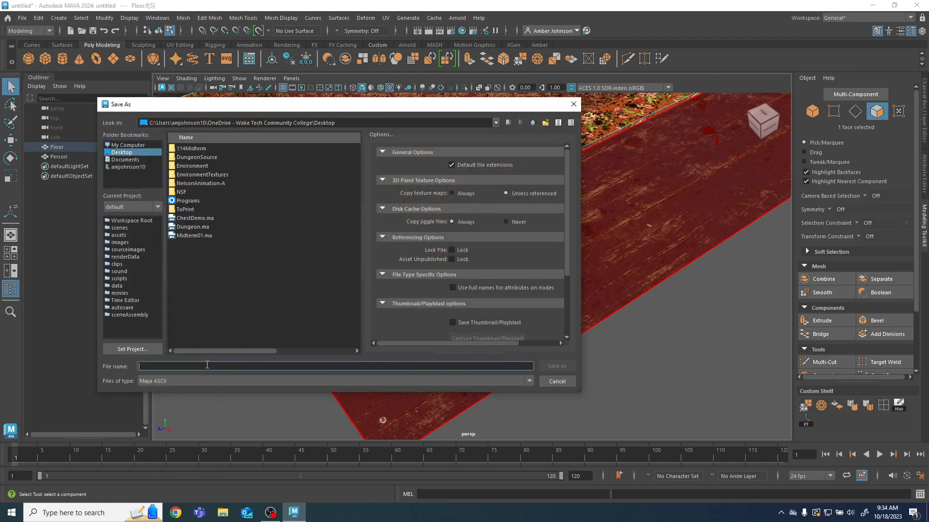
type("envDemo")
key("Return")
Step: Move the rug's selected side face inward to X 46.5 with UVs preserved
key("w")
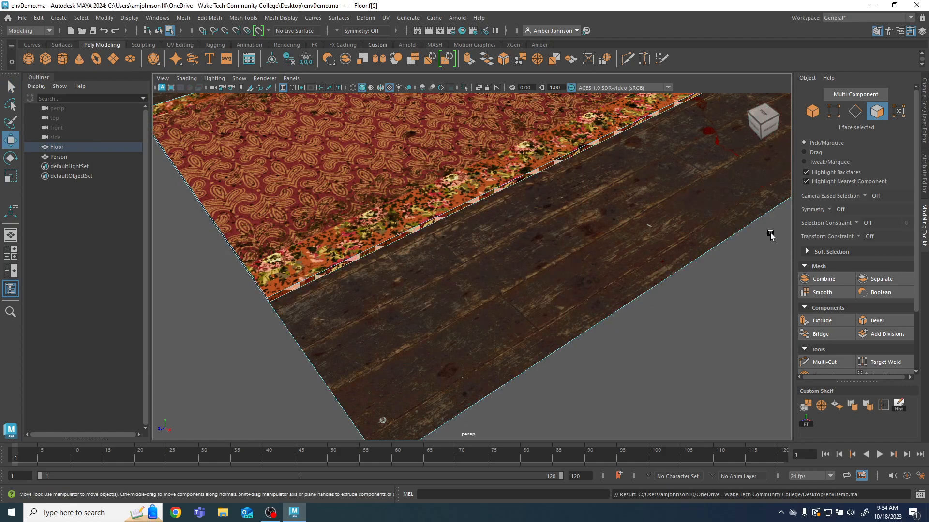
left_click_drag(575, 219, 684, 183, "alt")
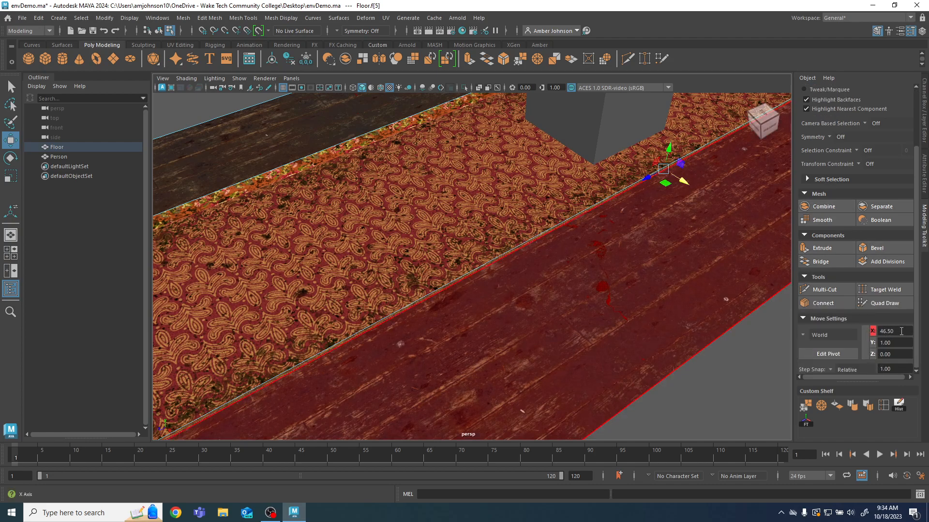
left_click_drag(456, 284, 497, 310, "alt")
Step: Move the rug's opposite side face inward to X -46.5 and clear the selection
left_click(470, 306)
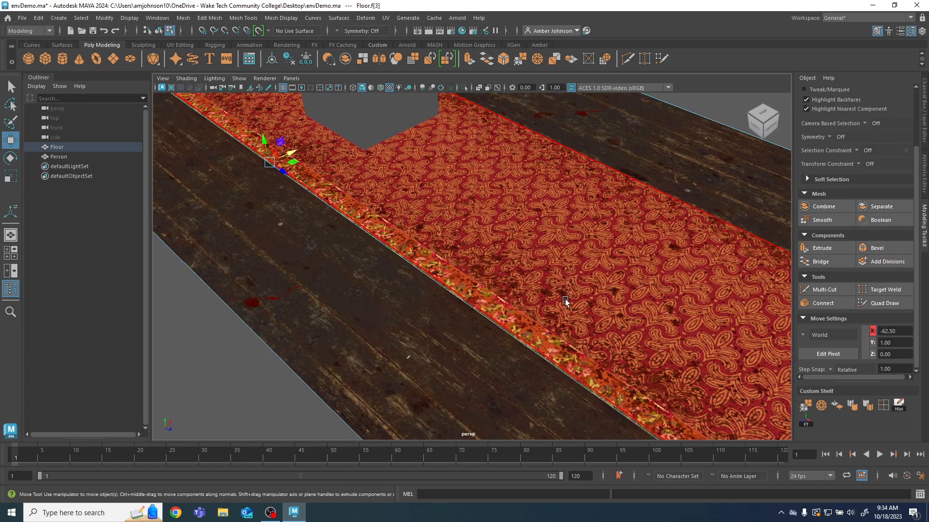
left_click(895, 331)
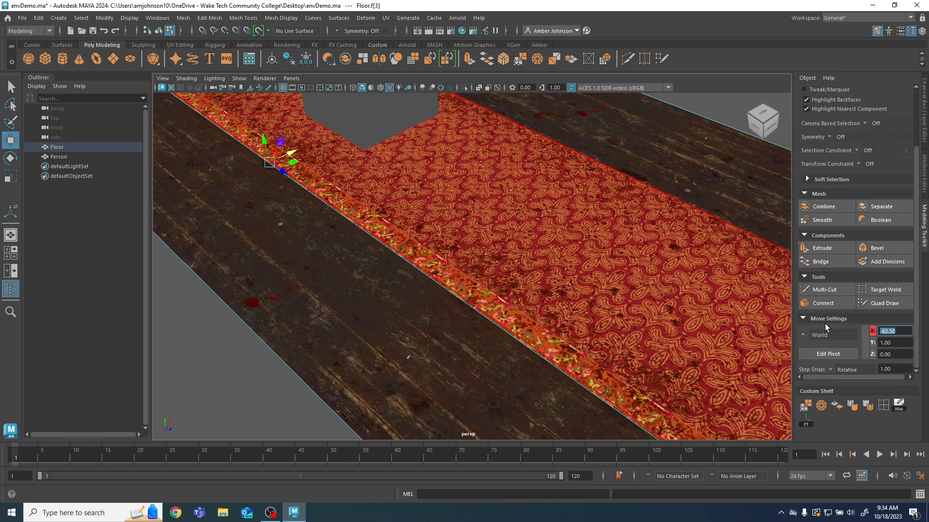
key("BackSpace")
type("-46.5")
key("Return")
scroll(559, 292, "down", 5)
left_click_drag(560, 292, 680, 370, "alt")
left_click(680, 370)
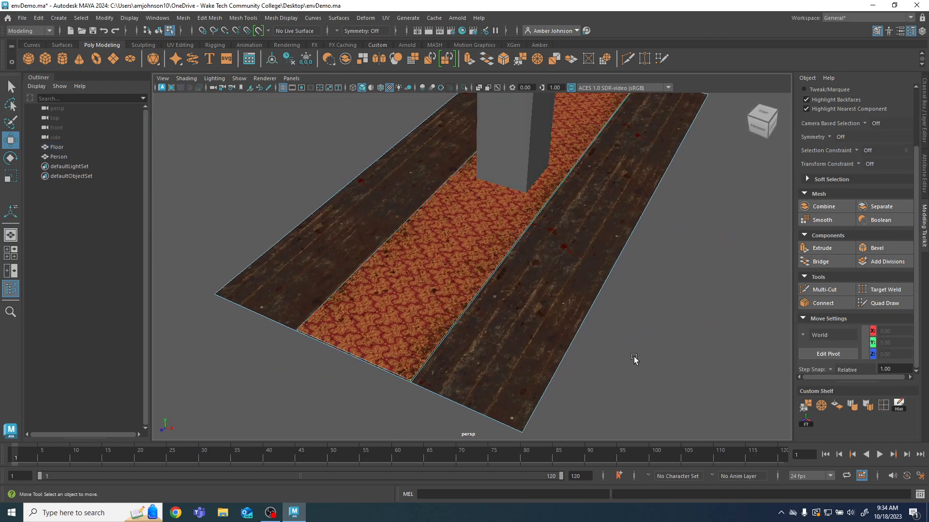
Step: Inspect the rug's edges up close and undo the inward moves of both side faces
mouse_move(675, 380)
left_mouse_down("alt")
mouse_move(732, 371)
mouse_move(653, 379)
mouse_move(668, 369)
left_mouse_up("alt")
scroll(509, 355, "up", 5)
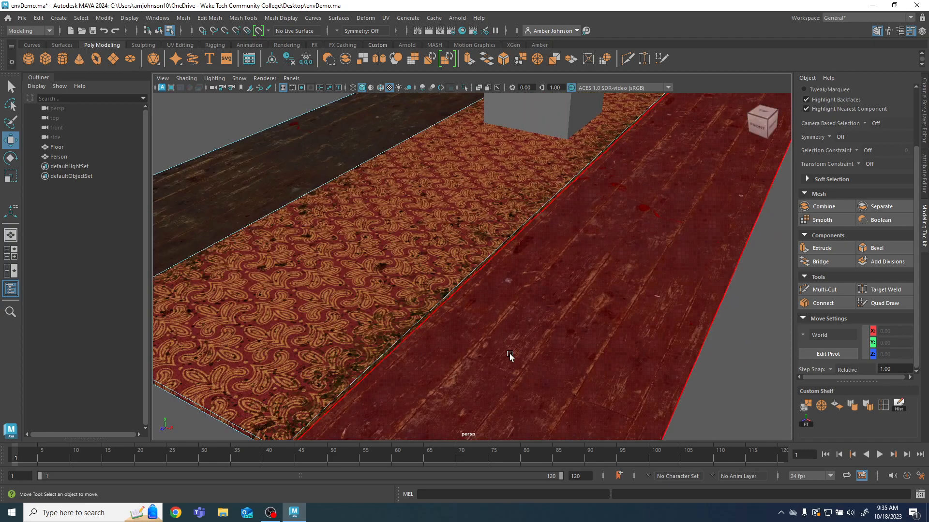
left_click_drag(510, 356, 535, 346, "alt")
scroll(823, 126, "up", 3)
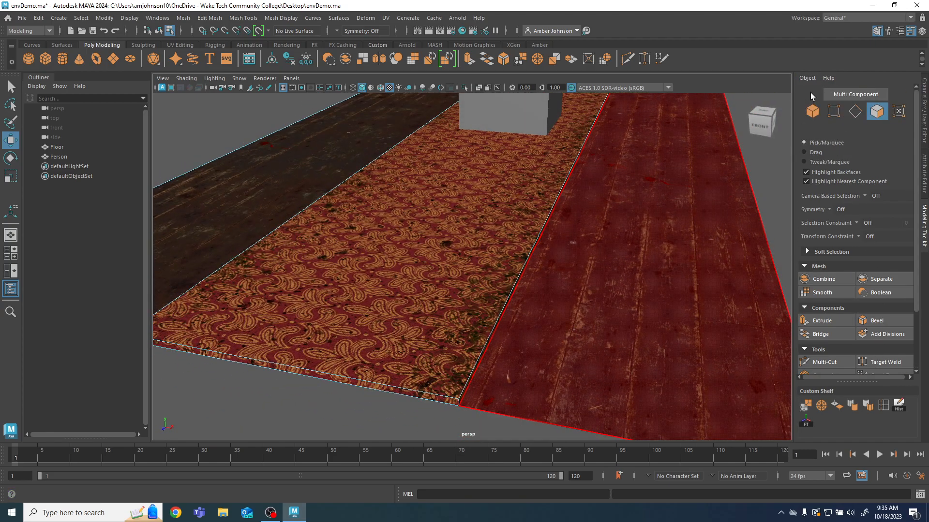
left_click(812, 111)
scroll(773, 196, "down", 5)
left_click_drag(666, 269, 632, 300, "alt")
key("ctrl+z")
key("ctrl+z")
key("ctrl+z")
key("ctrl+z")
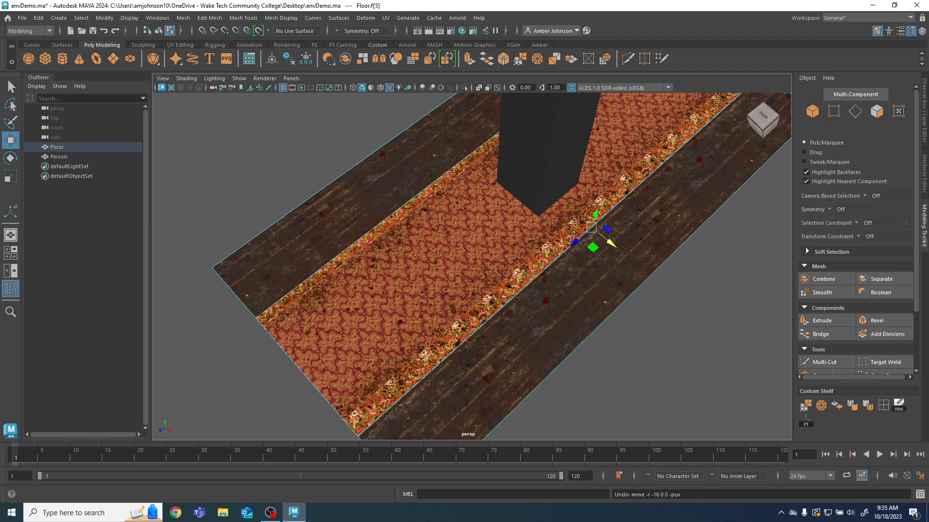
Step: Insert an edge loop lengthwise through the middle of the rug and set its X position to 0
left_click(884, 405)
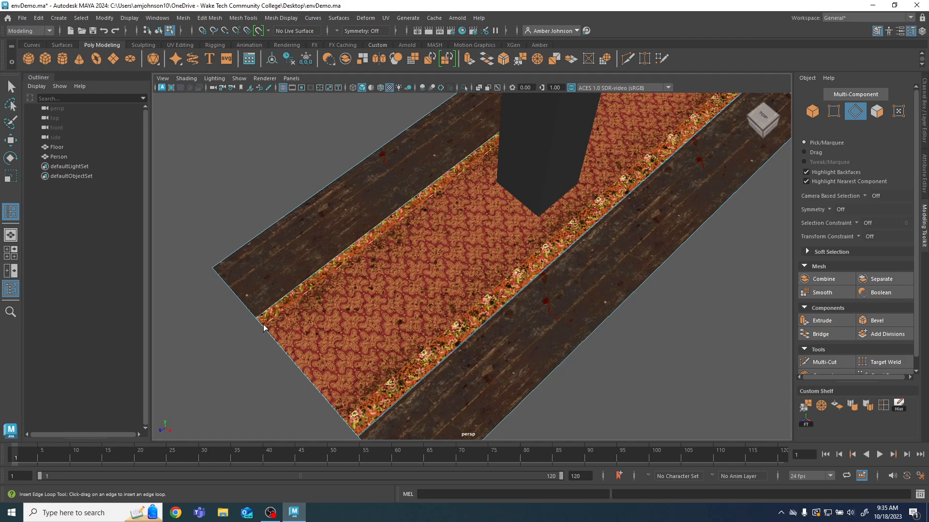
left_click(300, 374)
key("w")
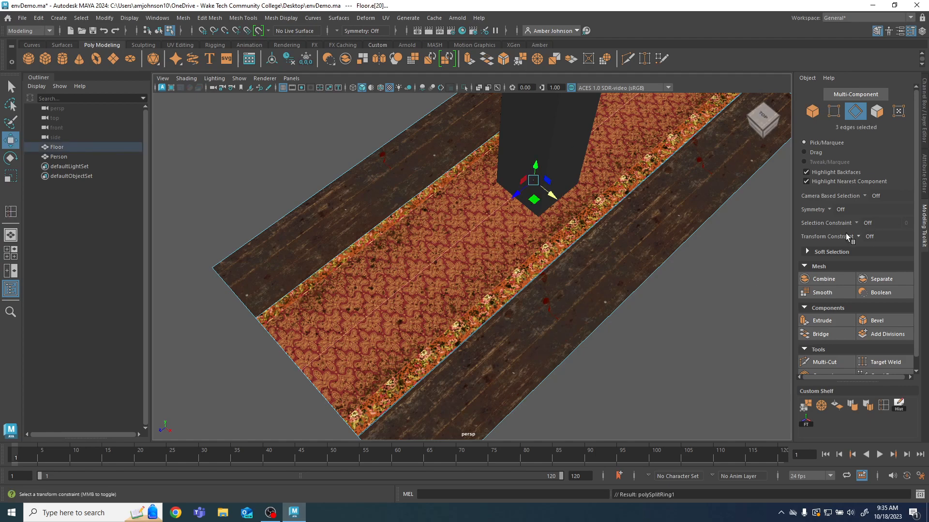
scroll(902, 334, "down", 3)
left_click_drag(899, 333, 769, 317)
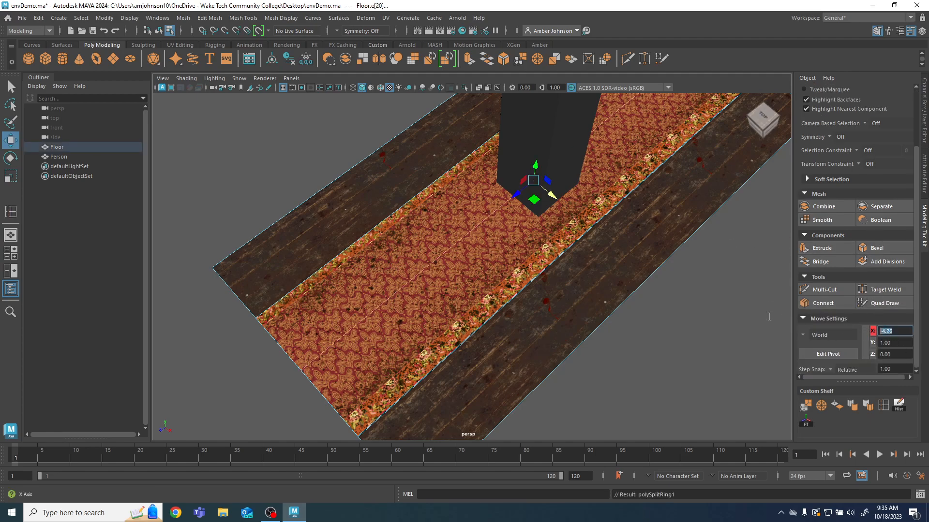
type("0")
key("Return")
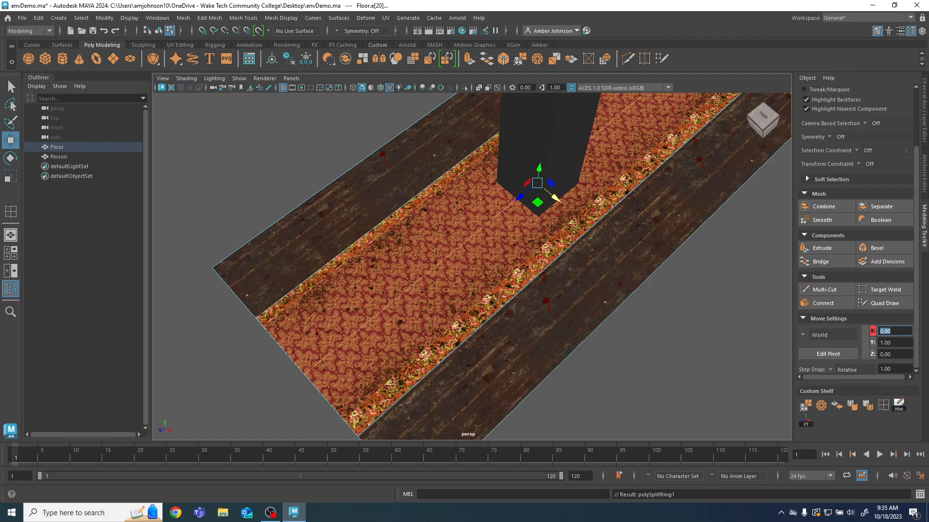
Step: Open the UV Editor and select the faces in the upper half of the rug's UV shell
left_click(387, 18)
left_click(399, 37)
scroll(757, 137, "up", 5)
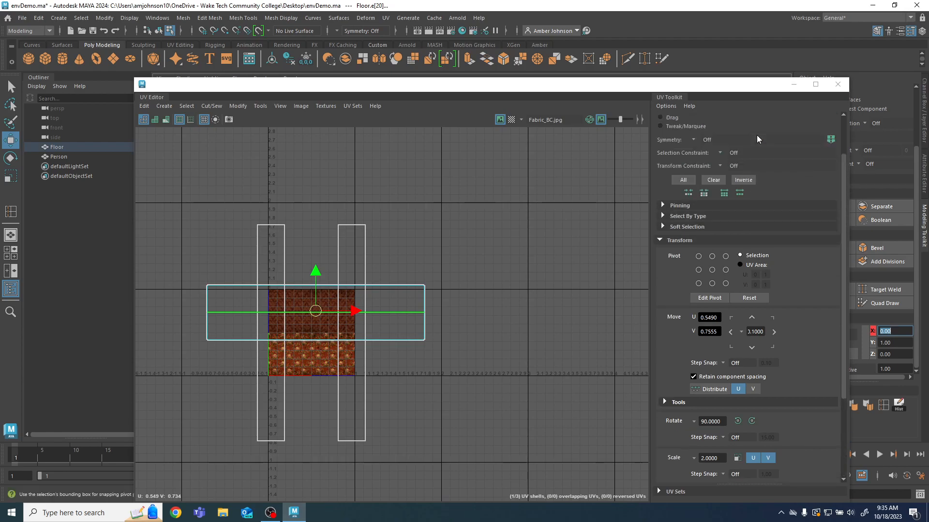
left_click(708, 135)
scroll(331, 313, "up", 1)
scroll(331, 312, "up", 4)
middle_click_drag(411, 363, 559, 372, "alt")
left_click_drag(179, 225, 271, 289)
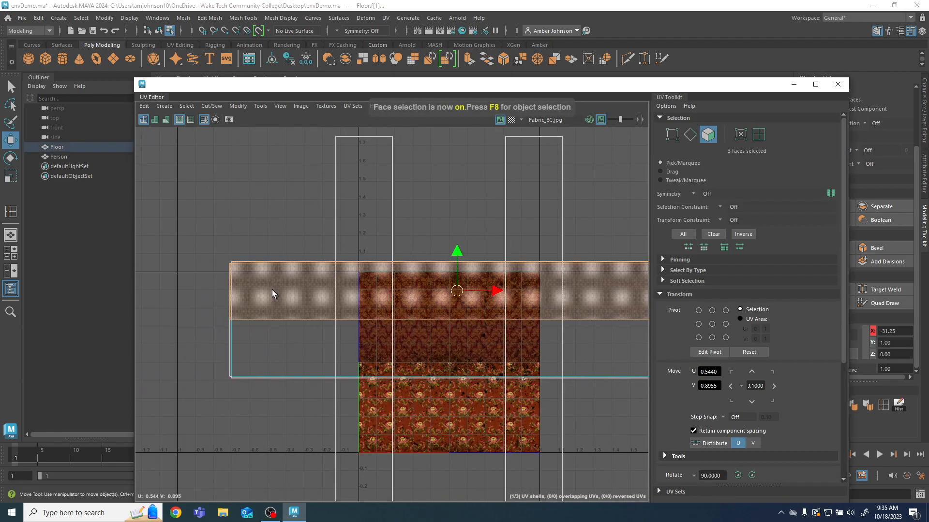
Step: Add the narrow faces at both ends of the rug to the selection of the shell's upper half
middle_click_drag(537, 338, 446, 279, "alt")
left_click_drag(439, 187, 357, 244)
key("ctrl+z")
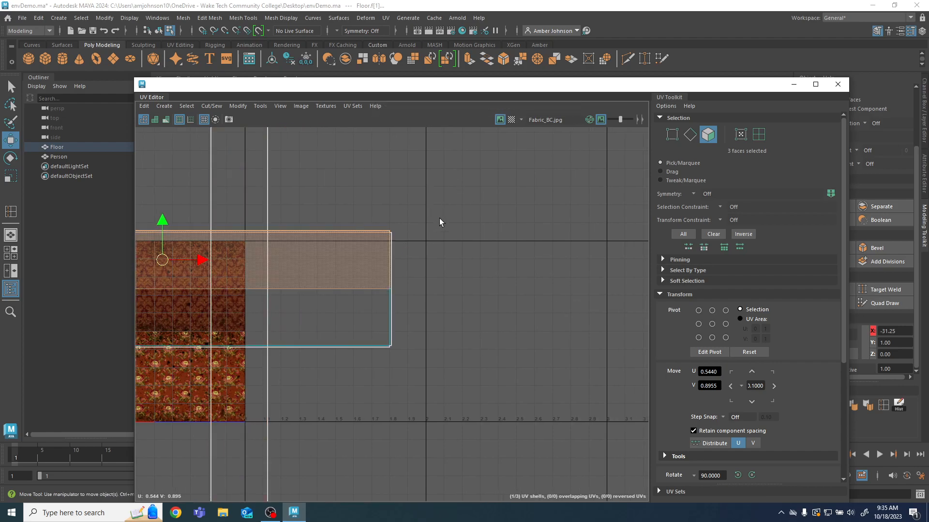
left_click_drag(445, 225, 380, 256, "ctrl")
key("ctrl+z")
left_click_drag(449, 226, 348, 253, "ctrl")
key("super")
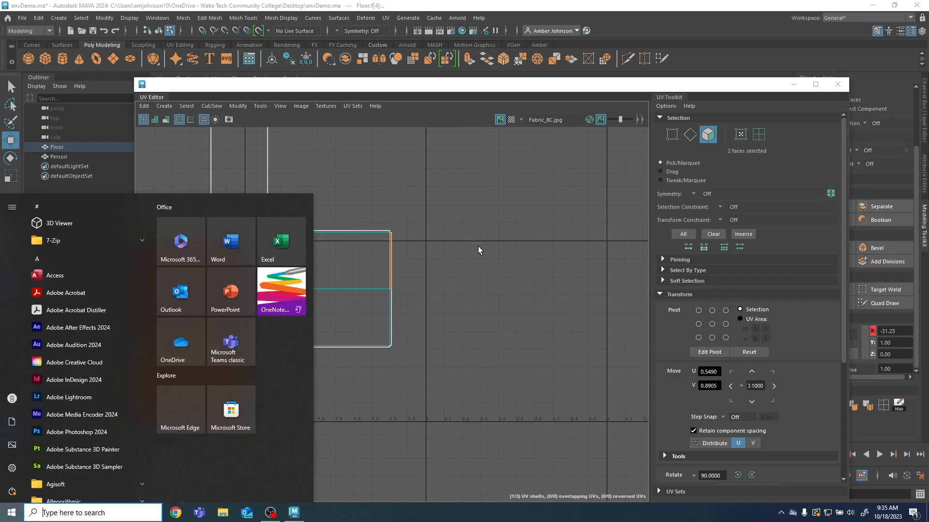
middle_click_drag(445, 252, 533, 248, "alt")
left_click_drag(516, 208, 395, 252, "shift")
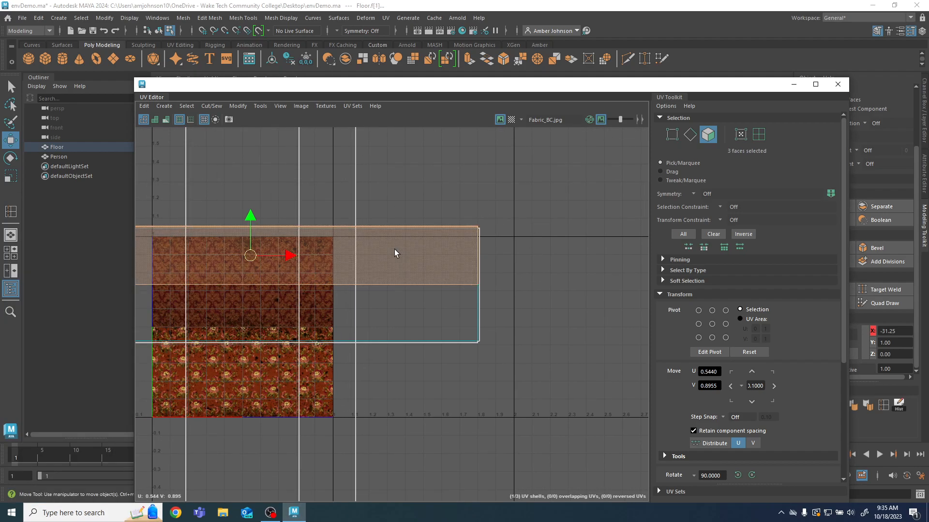
middle_click_drag(385, 401, 500, 400, "alt")
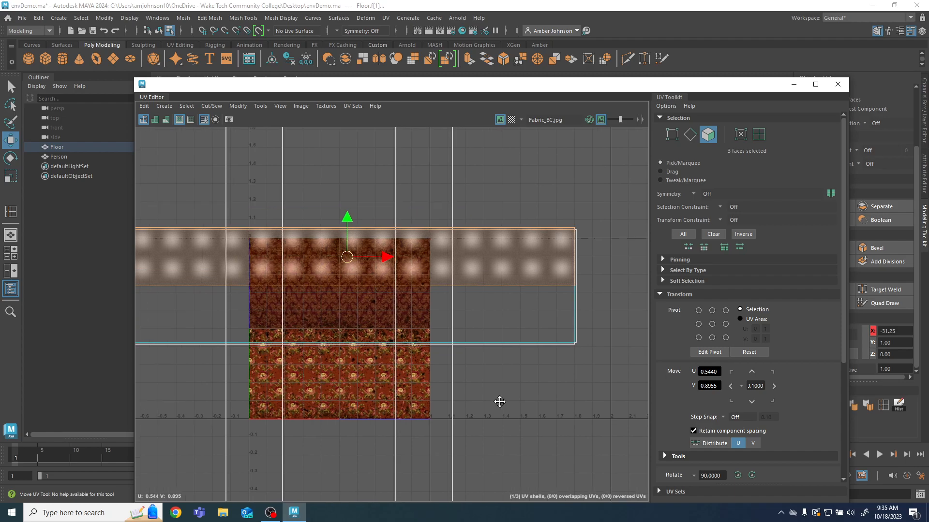
left_click(577, 241, "shift")
middle_click_drag(493, 398, 668, 397, "alt")
middle_click_drag(510, 344, 366, 338, "alt")
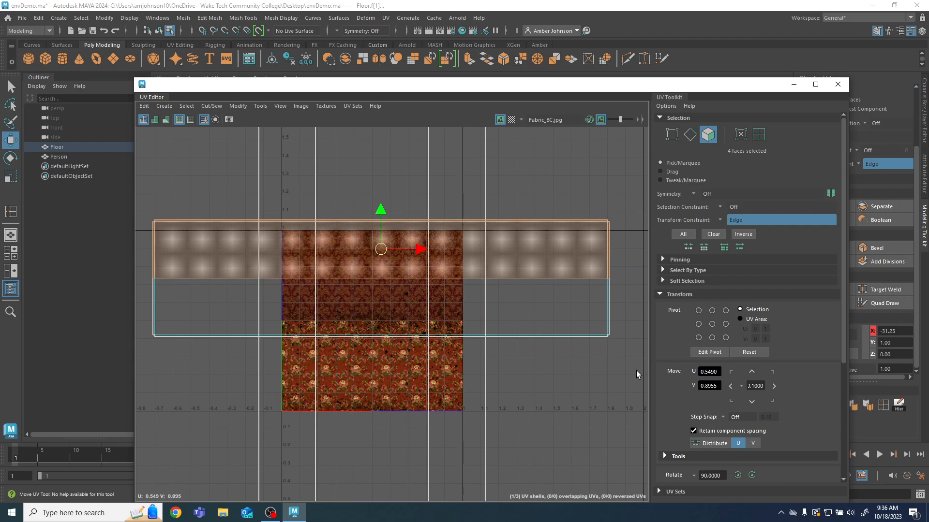
Step: Separate the selected rug faces into their own UV shell and move it down to V 0.8372
key("ctrl+shift+x")
scroll(400, 231, "up", 8)
left_click_drag(349, 240, 353, 269)
scroll(443, 315, "down", 5)
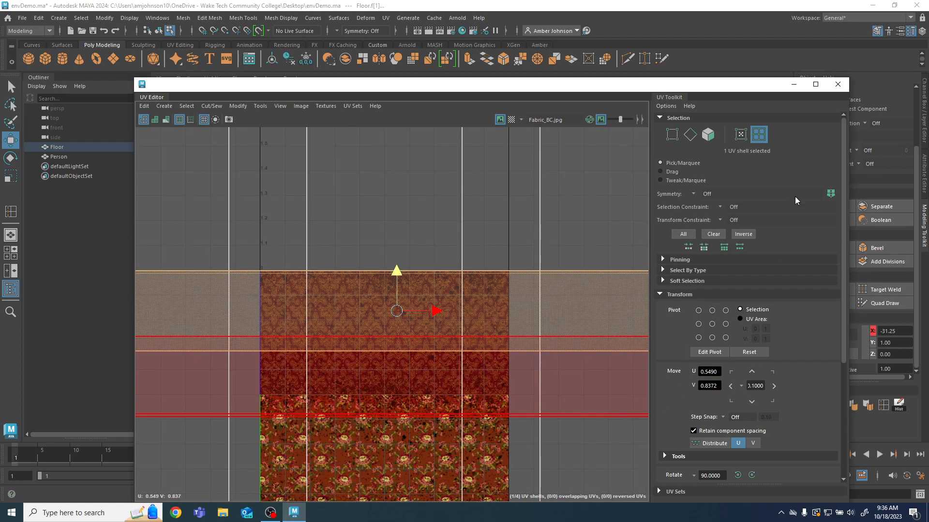
Step: Move the rug's other UV shell up along V to about 0.74, matching the fabric pattern across the middle seam
left_click(570, 373)
left_click_drag(397, 339, 404, 314)
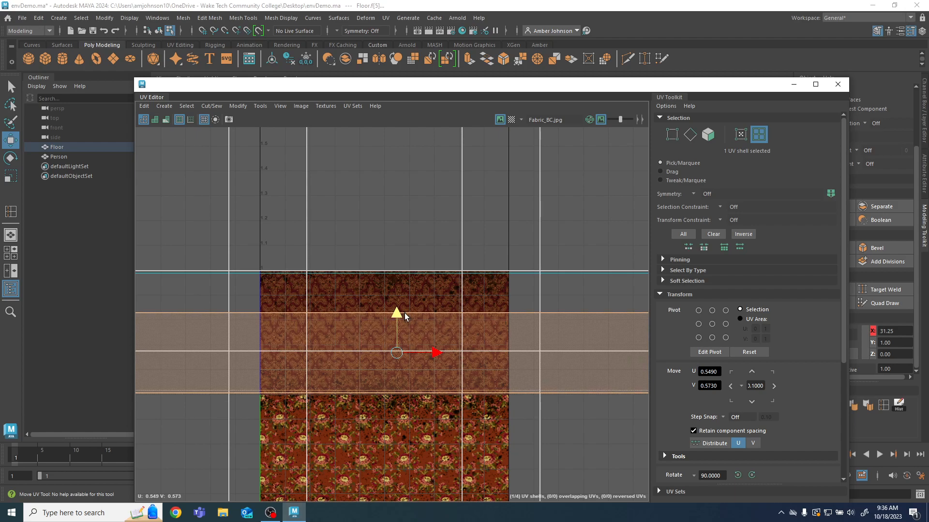
left_click_drag(491, 86, 0, 84)
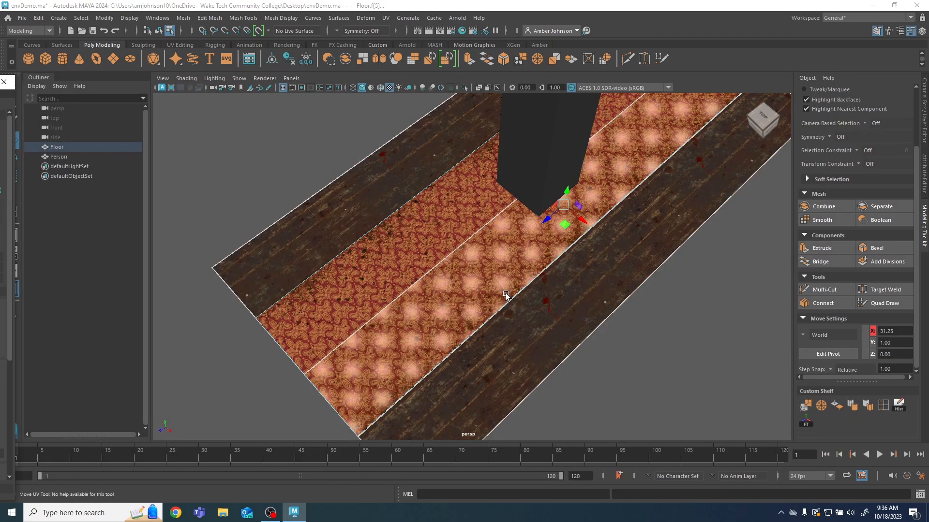
scroll(547, 345, "up", 5)
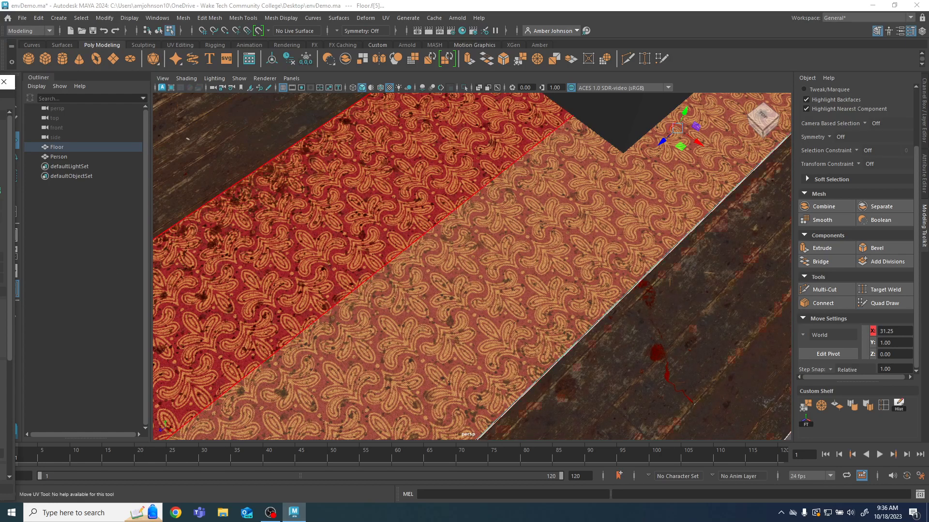
left_click_drag(406, 376, 426, 364, "alt")
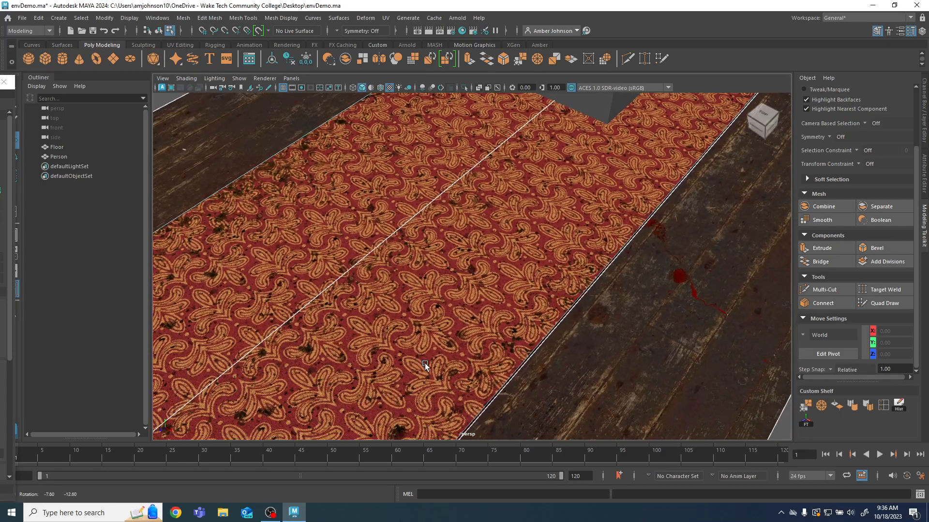
Step: Return to object selection, deselect everything, and inspect the fabric pattern along the rug's middle seam up close
key("f")
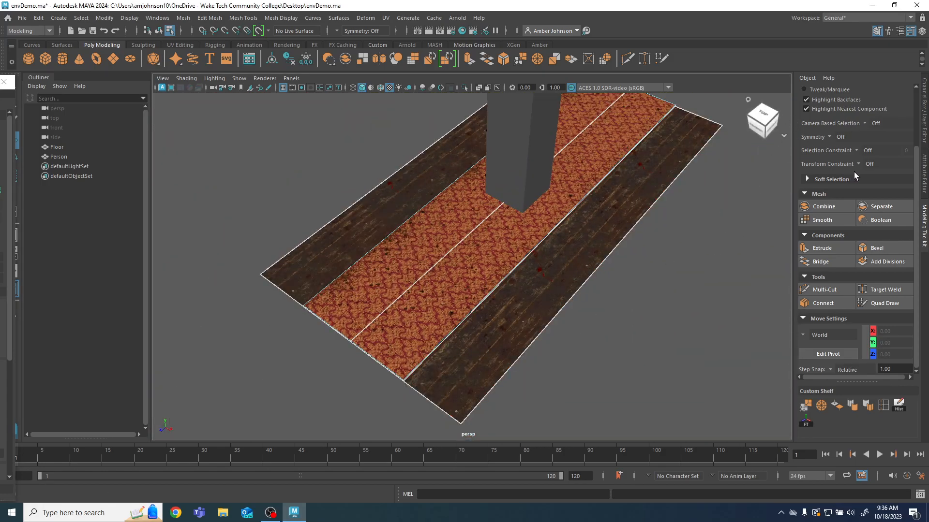
scroll(852, 172, "up", 2)
left_click(811, 110)
left_click(686, 337)
scroll(608, 363, "up", 4)
left_click_drag(559, 363, 609, 362, "alt")
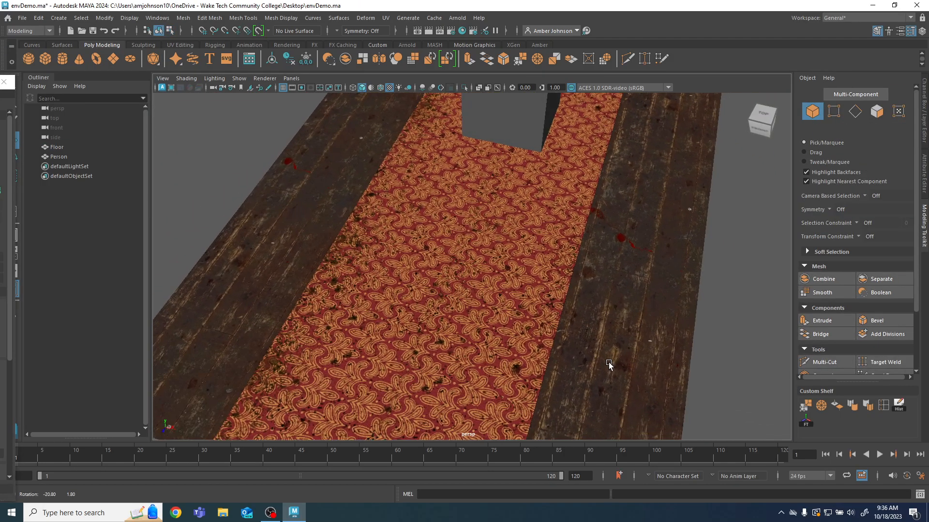
scroll(597, 352, "up", 3)
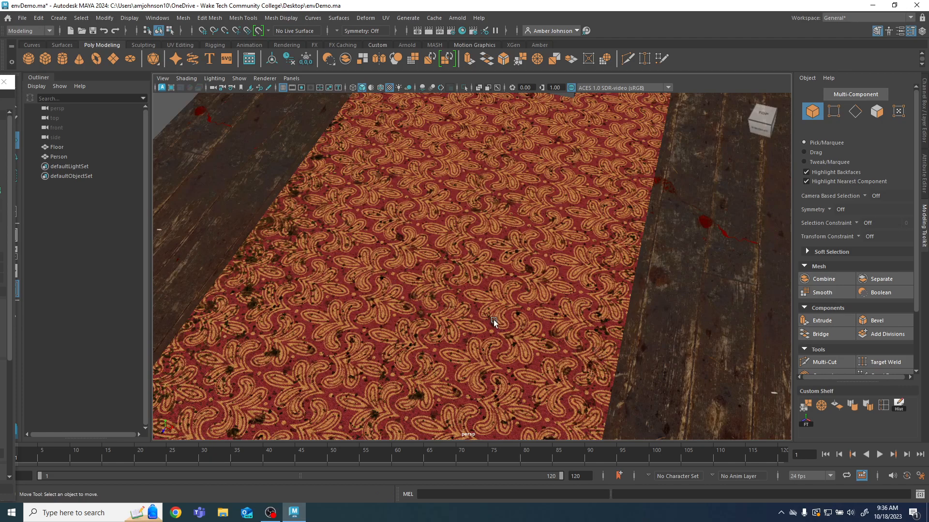
Step: Select the floor, check the placement of both rug UV shells in the UV Editor, and close the editor
left_click(438, 228)
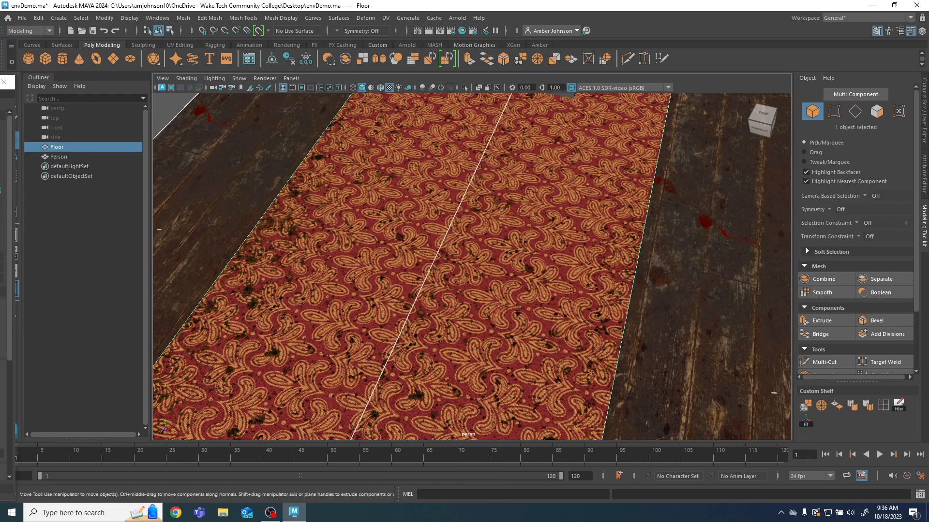
left_click_drag(0, 82, 486, 67)
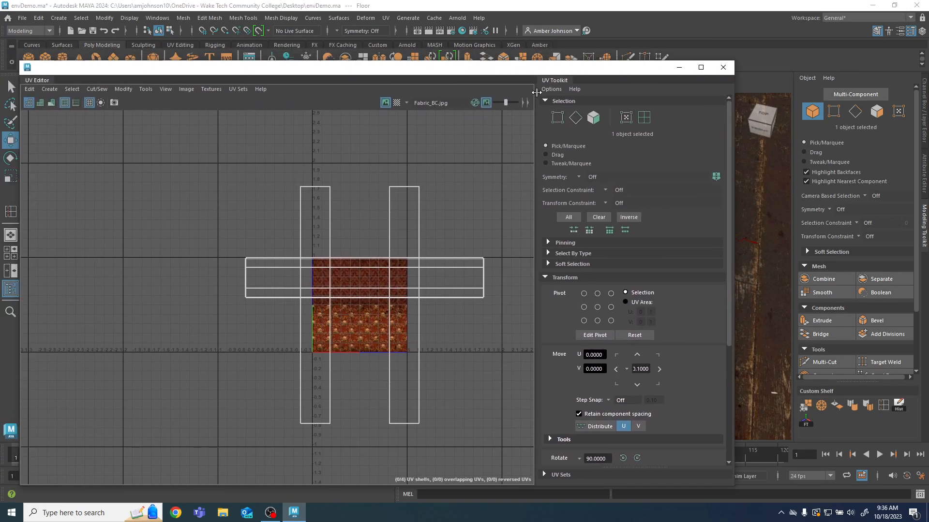
left_click(644, 119)
left_click(441, 286)
scroll(437, 272, "up", 3)
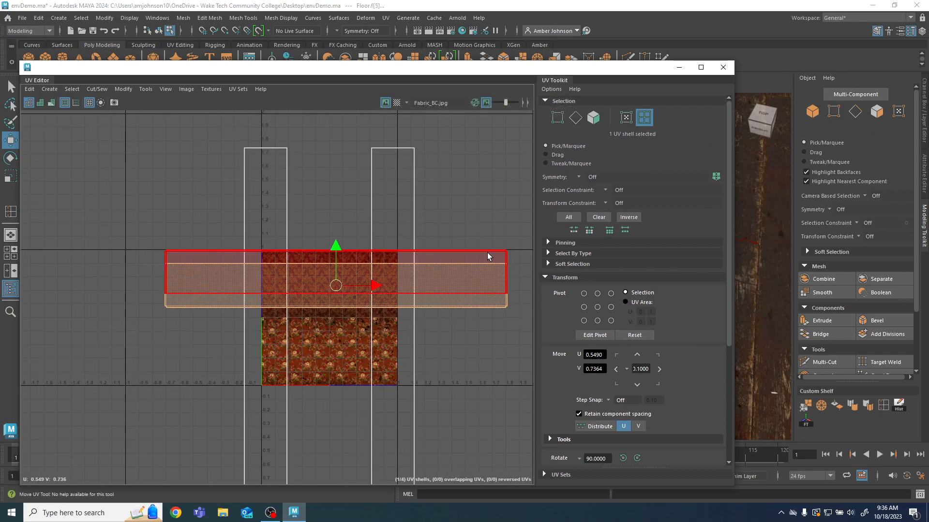
left_click(283, 268)
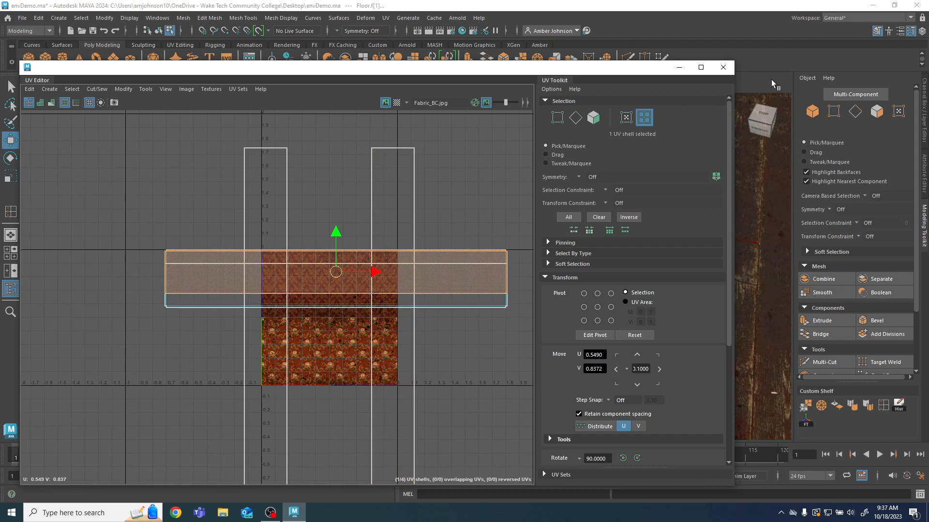
left_click(723, 67)
Step: Deselect the floor and look over the whole floor and rug from several angles
key("f")
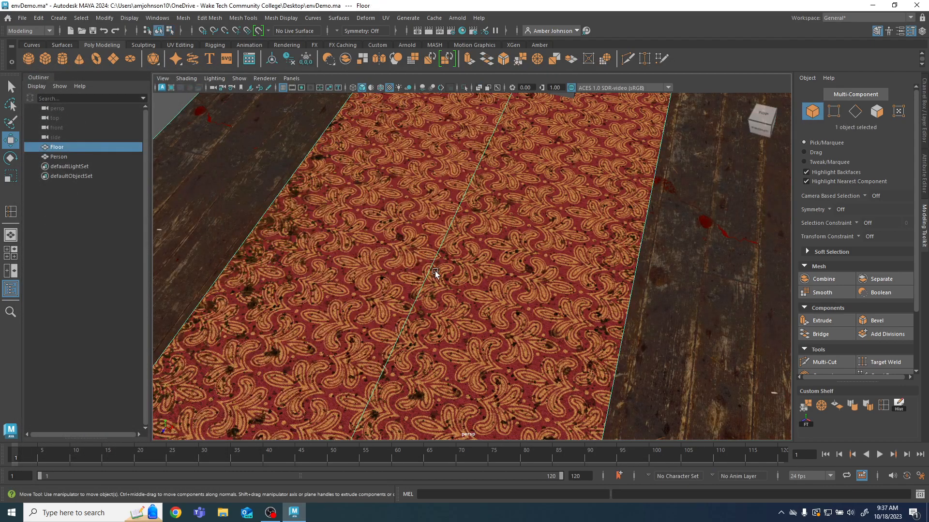
left_click(740, 329)
left_click_drag(740, 329, 566, 255, "alt")
key("super")
left_click(565, 280)
mouse_move(608, 286)
left_mouse_down("alt")
mouse_move(615, 303)
mouse_move(599, 293)
left_mouse_up("alt")
middle_click_drag(600, 293, 634, 412, "alt")
left_click_drag(634, 413, 636, 361, "alt")
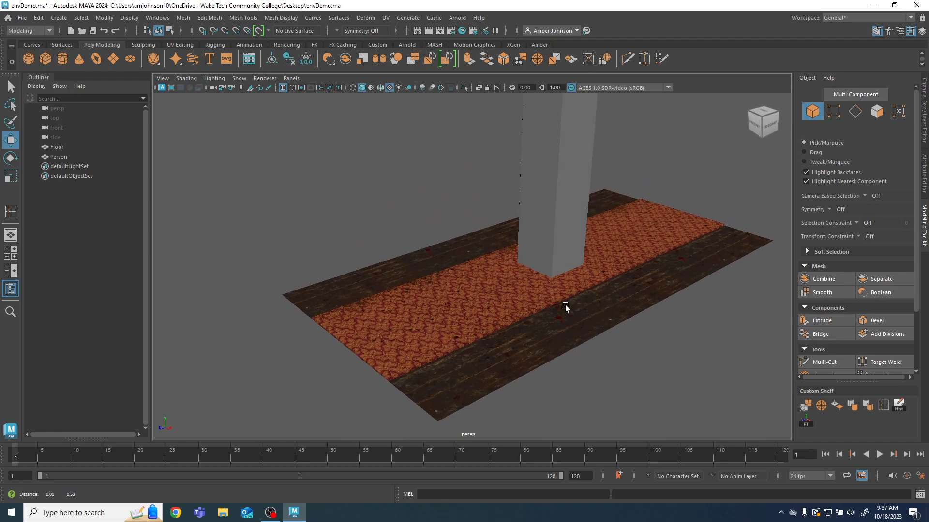
middle_click_drag(534, 286, 554, 315, "alt")
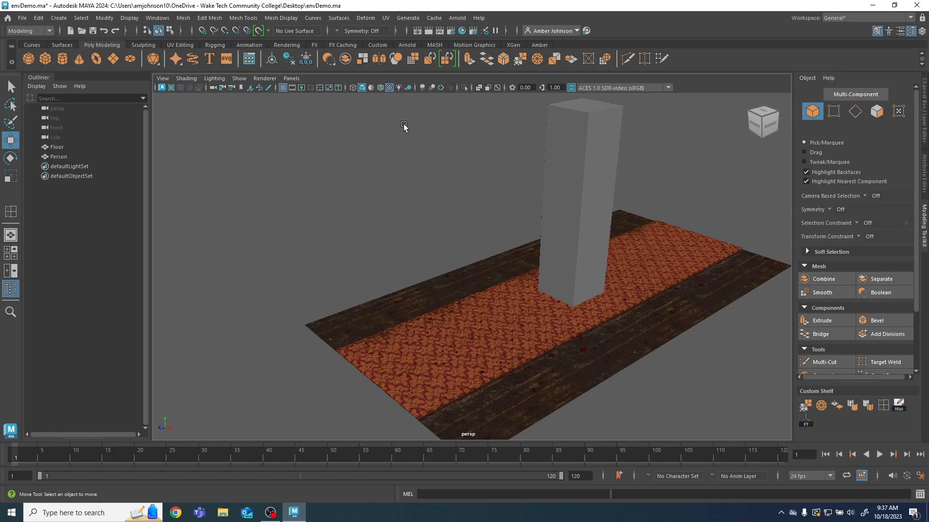
Step: Create a polygon plane for the wall and set its height baseline to -1
left_click(113, 57)
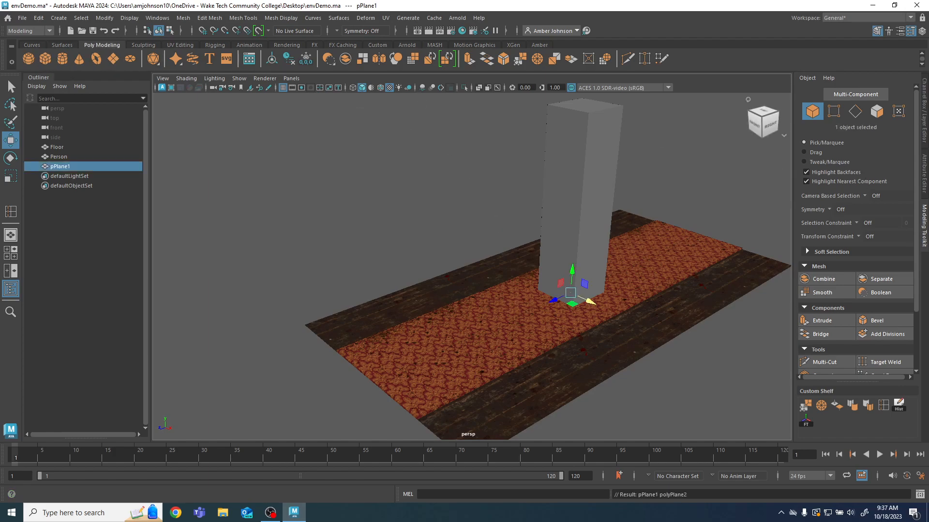
left_click(924, 125)
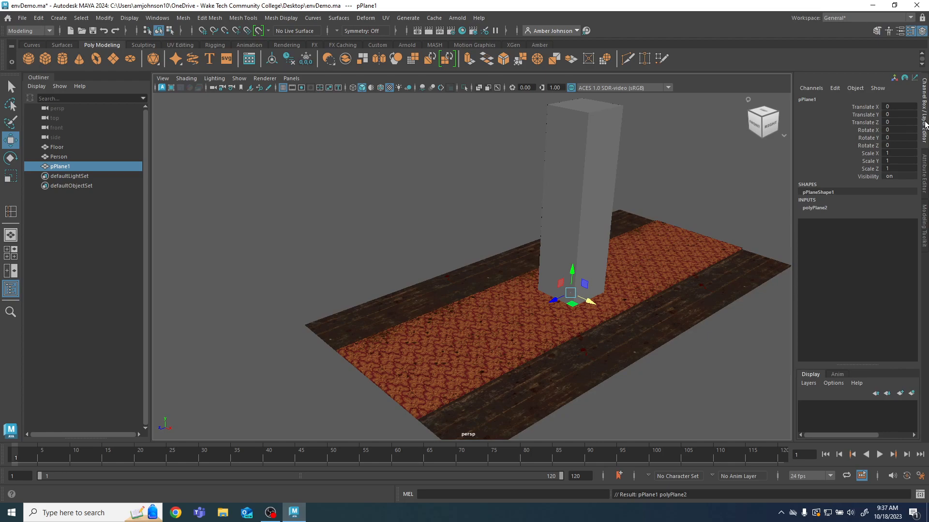
left_click(816, 207)
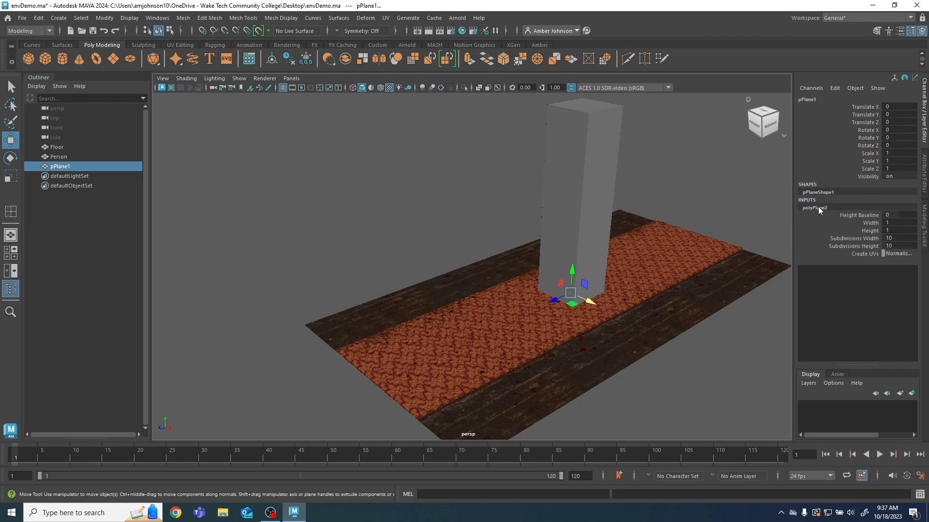
left_click(874, 213)
type("-1")
key("Return")
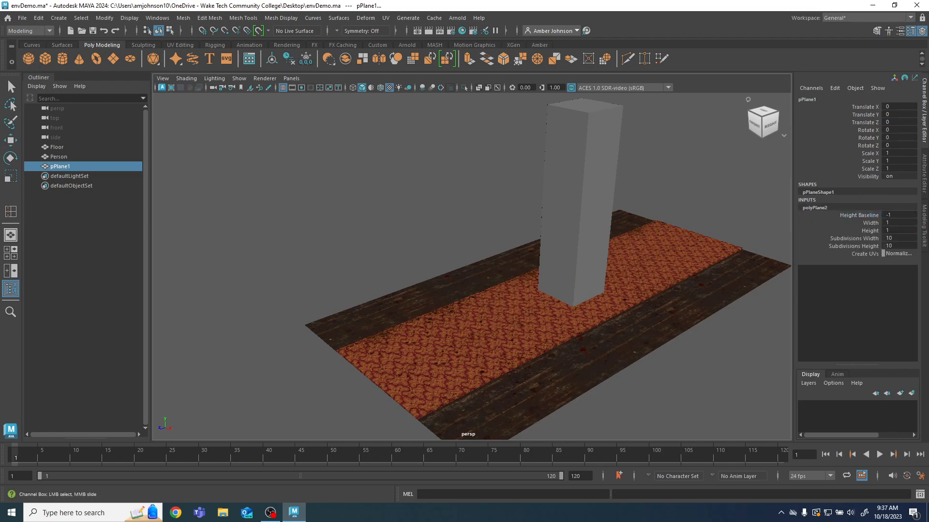
Step: Set the plane's width to 500, its height to 300, and both its width and height subdivisions to 1
left_click(891, 231)
left_click(898, 223)
type("500")
key("Return")
left_click(892, 238)
type("1")
key("Return")
left_click(896, 245)
type("1")
key("Return")
Step: Stand the plane upright by rotating it to exactly 90 degrees about X
scroll(725, 272, "down", 3)
middle_click_drag(619, 299, 578, 294, "alt")
key("w")
key("e")
left_click_drag(498, 269, 484, 293)
double_click(898, 131)
key("Return")
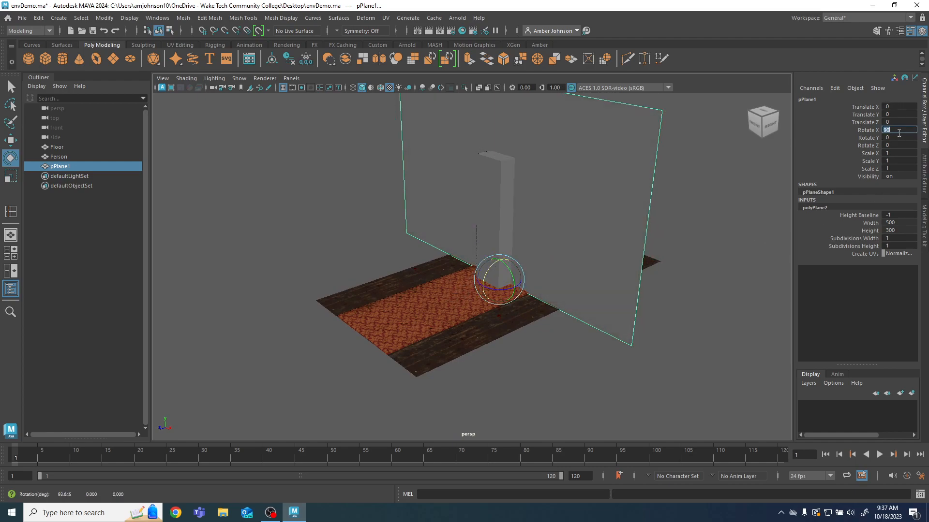
Step: Turn the upright plane parallel to the rug's length with Rotate Y set to 90 degrees
left_click_drag(493, 291, 534, 281)
double_click(900, 138)
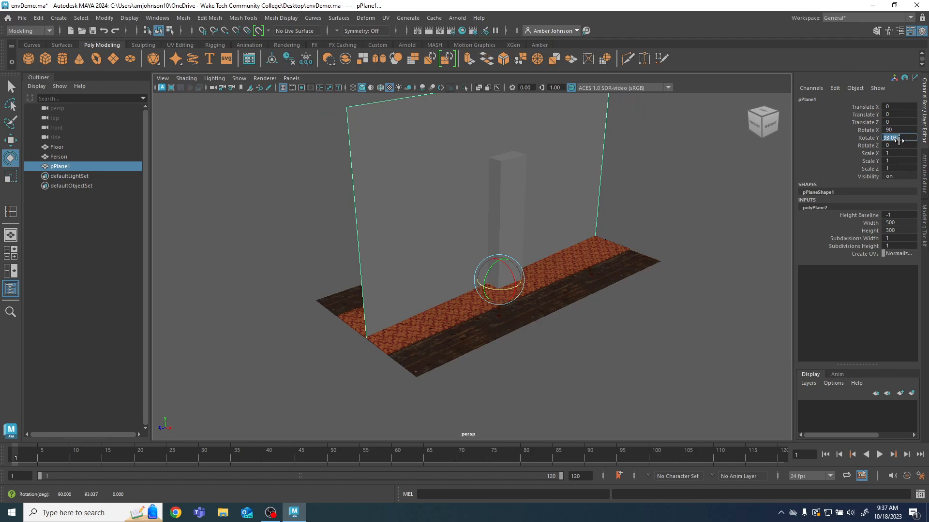
type("90")
key("Return")
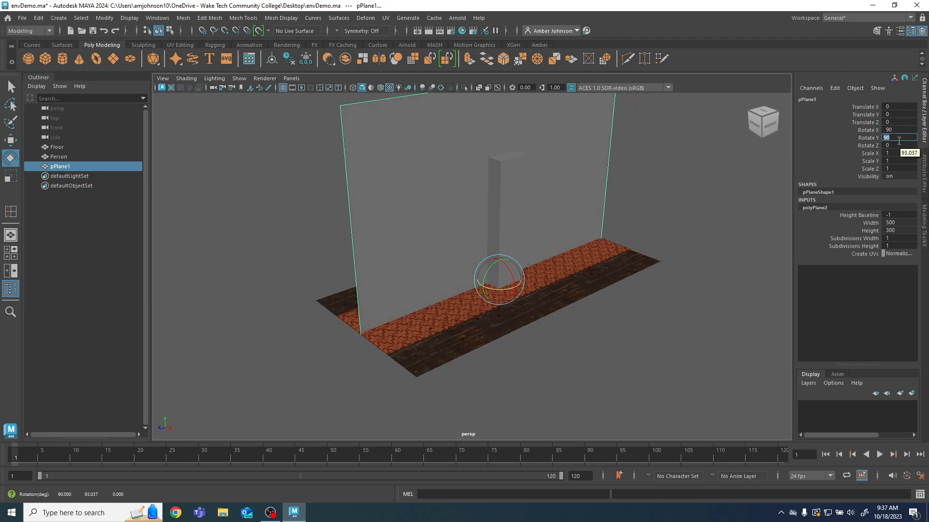
Step: Move the wall plane to the floor's long outer edge and set its Translate X to -125
middle_click_drag(495, 335, 561, 343, "alt")
key("w")
right_click_drag(538, 346, 653, 352, "alt")
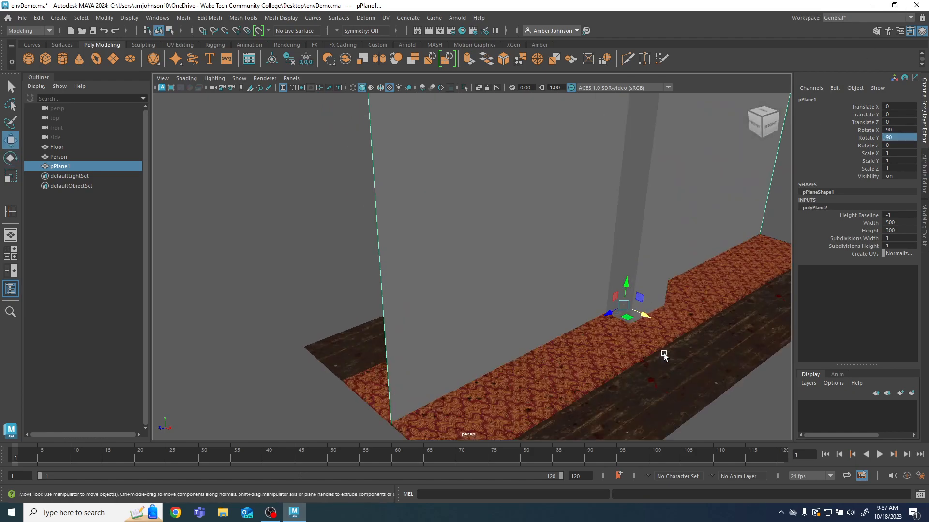
left_click_drag(641, 315, 537, 273)
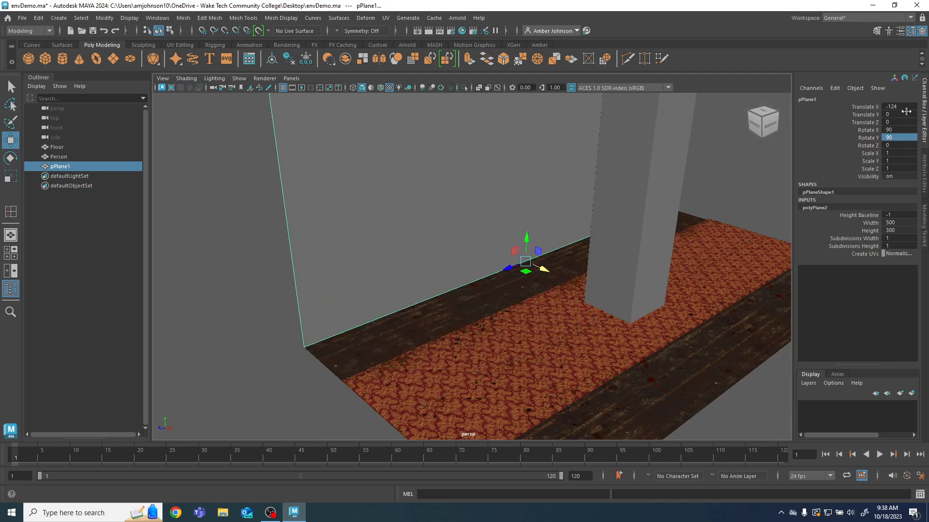
double_click(902, 107)
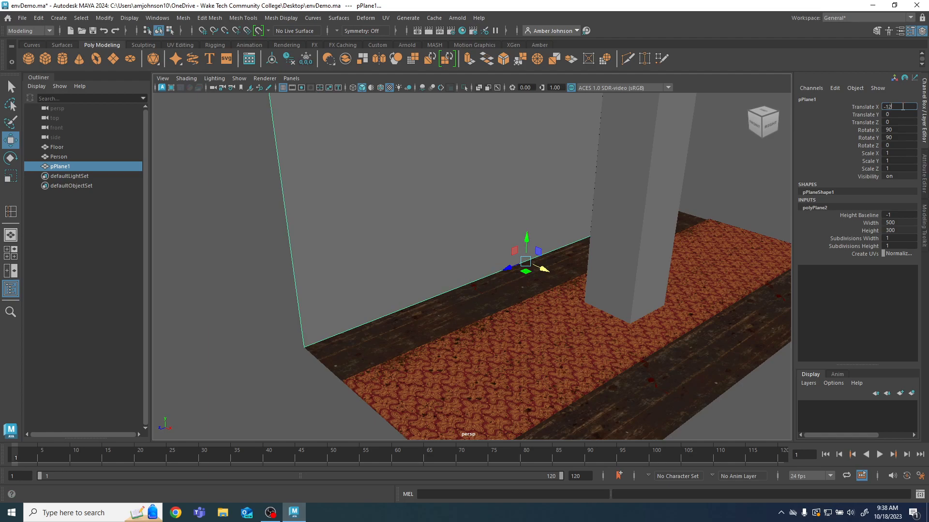
type("-125")
key("Return")
Step: Assign a new Lambert material to the wall plane and name the material Wall
scroll(417, 177, "down", 5)
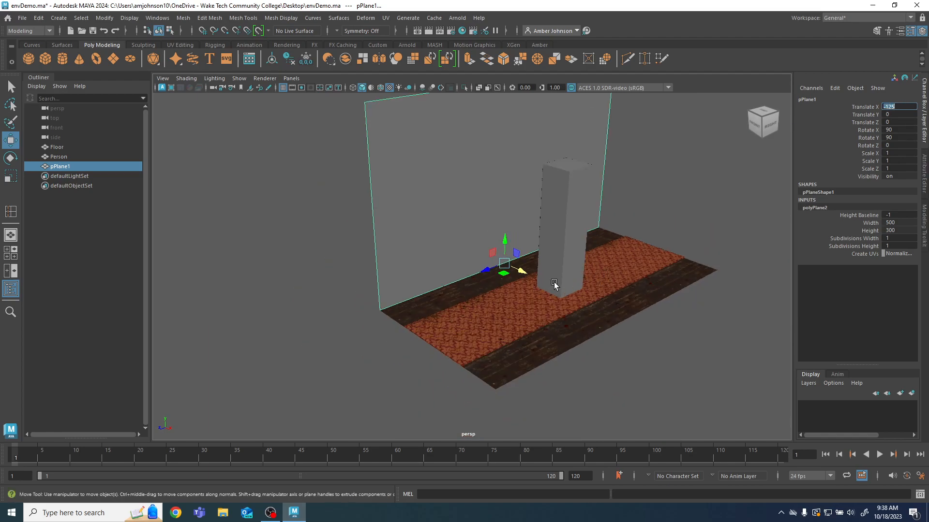
left_click_drag(594, 262, 559, 330, "alt")
scroll(478, 248, "up", 2)
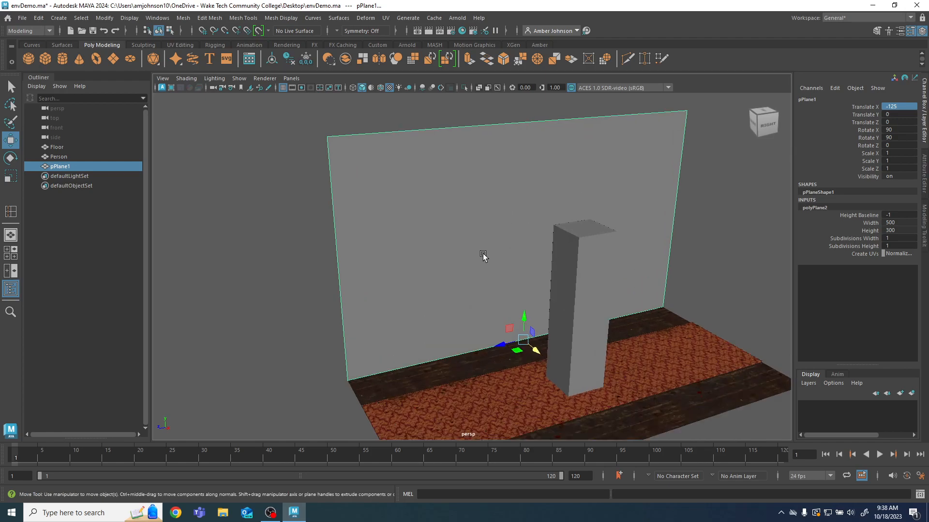
right_click(465, 228)
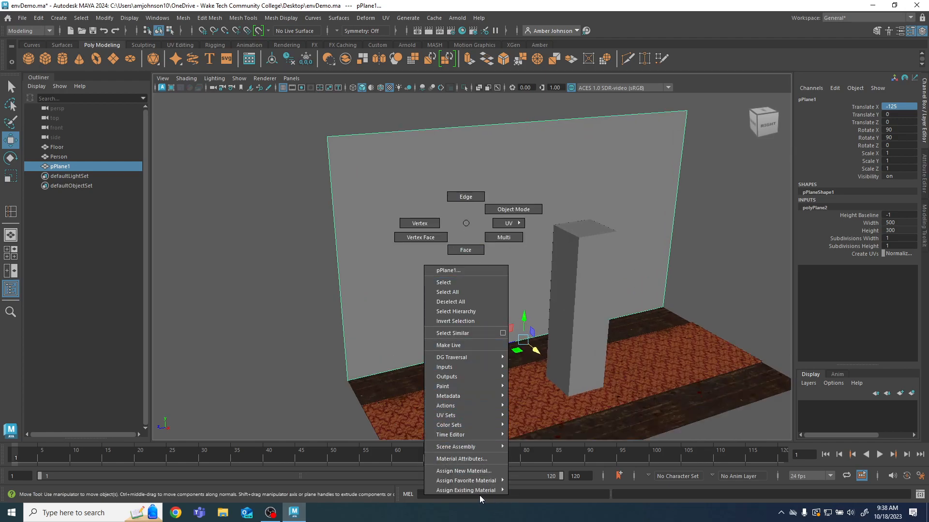
left_click(485, 470)
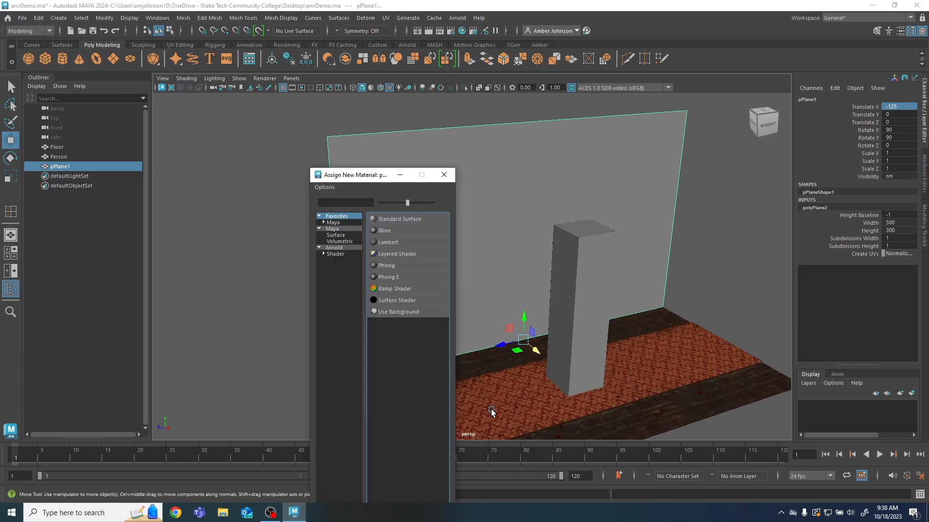
left_click(391, 243)
left_click(835, 98)
double_click(812, 122)
type("Wall")
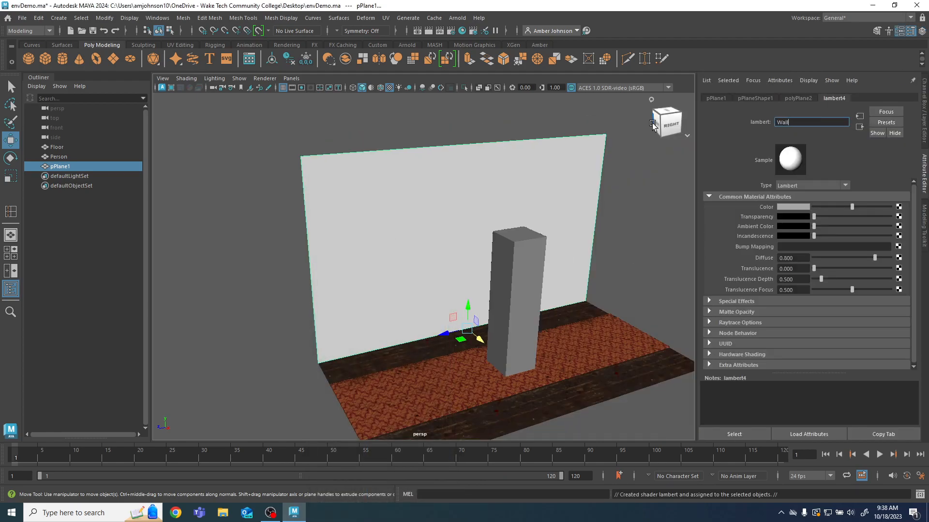
Step: Complete the wall material's name as Wallpaper_MAT and connect Wallpaper_BC.jpg from EnvironmentTextures as its Color file texture
type("paper_MAT")
key("Return")
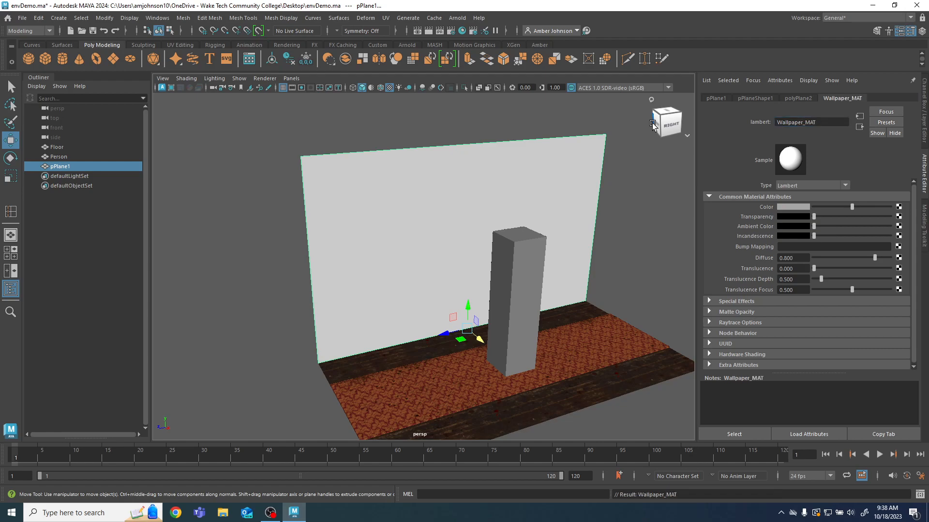
left_click(899, 209)
left_click(408, 257)
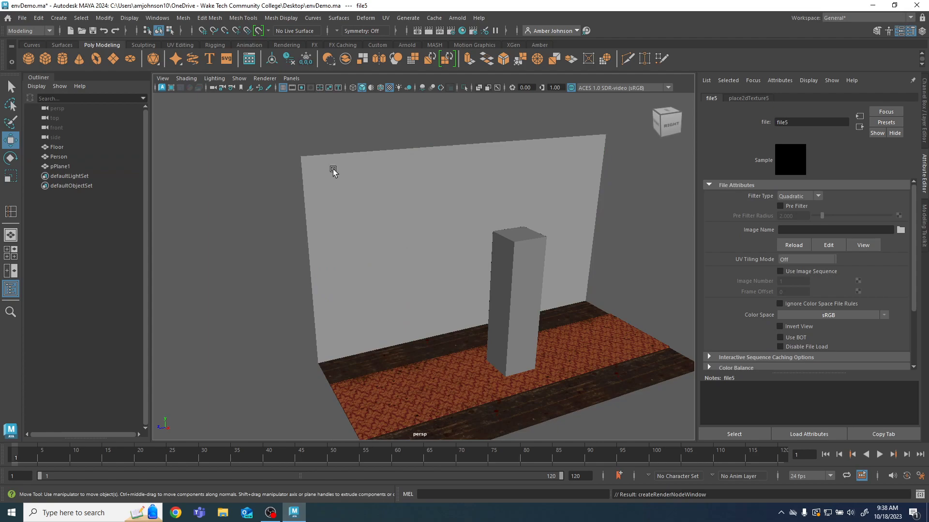
left_click(901, 230)
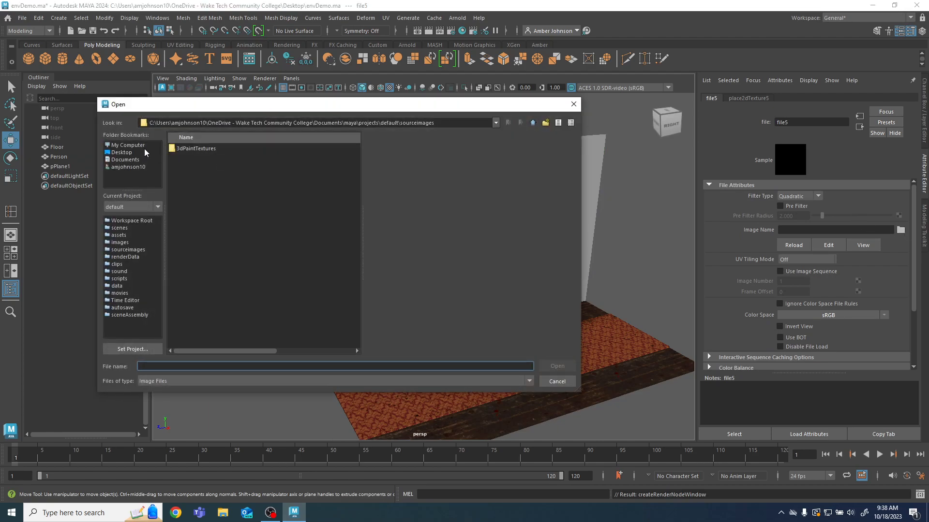
left_click(130, 153)
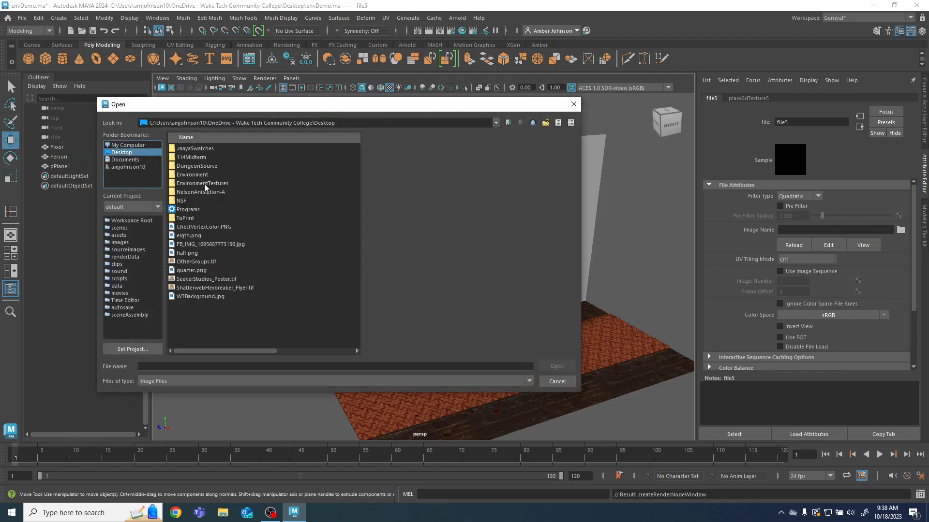
double_click(205, 184)
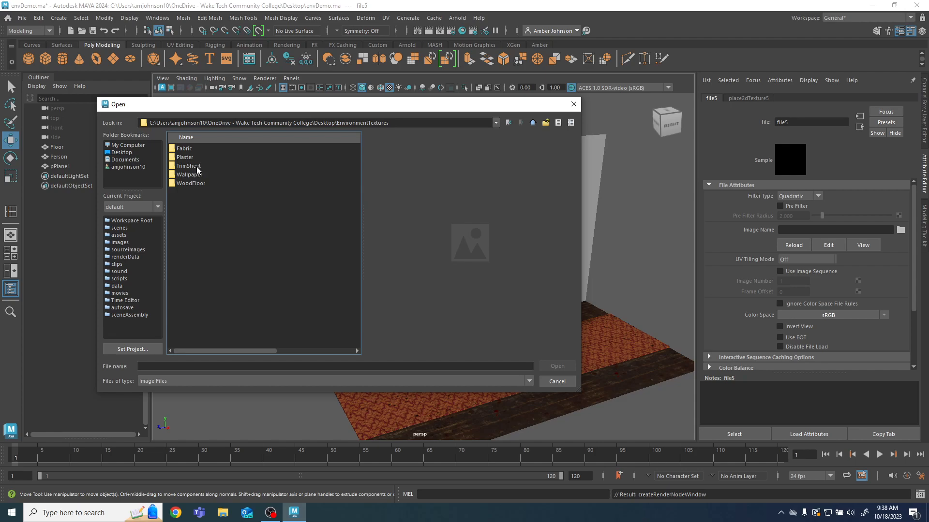
double_click(196, 176)
double_click(219, 150)
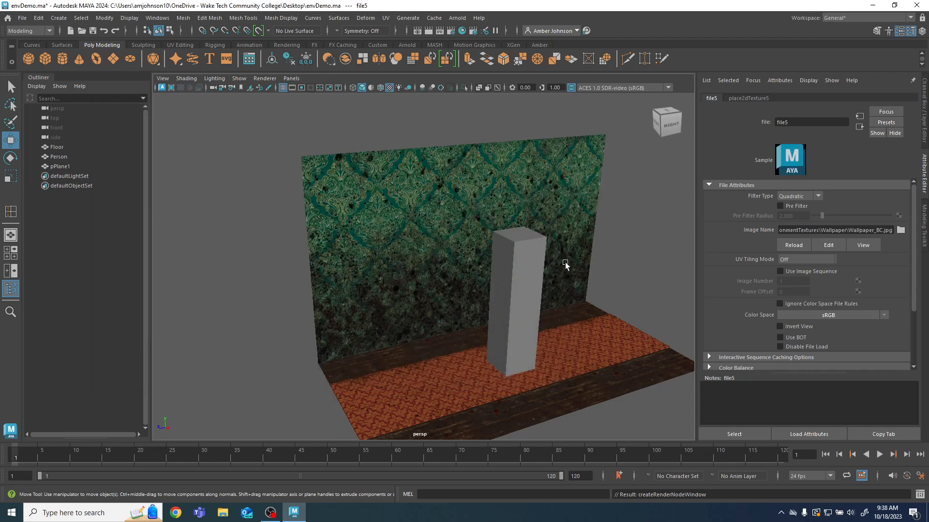
Step: Select the wall plane's UV shell in the UV Editor and apply a texel density of 10.24 with map size 2048
scroll(524, 309, "up", 5)
left_click_drag(519, 357, 489, 338, "alt")
left_click(385, 18)
left_click(406, 32)
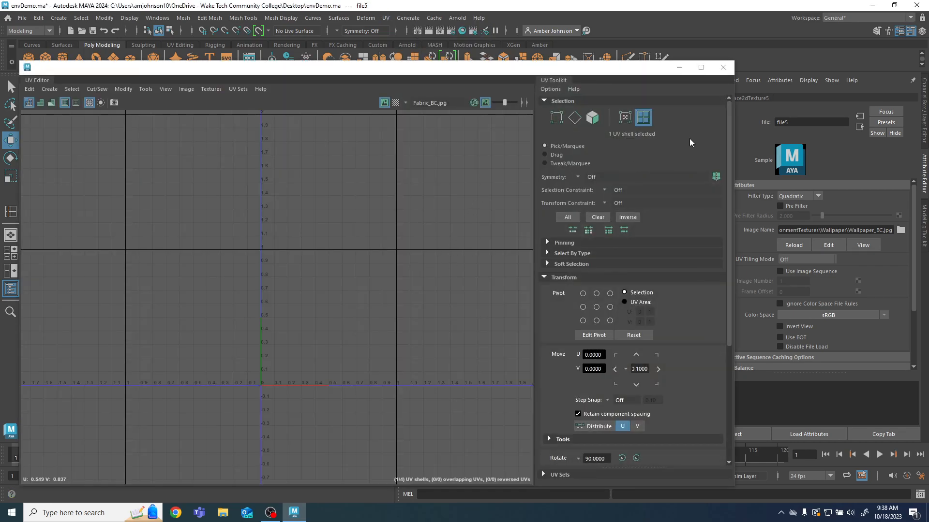
scroll(363, 311, "down", 8)
left_click_drag(484, 68, 0, 78)
left_click(652, 194)
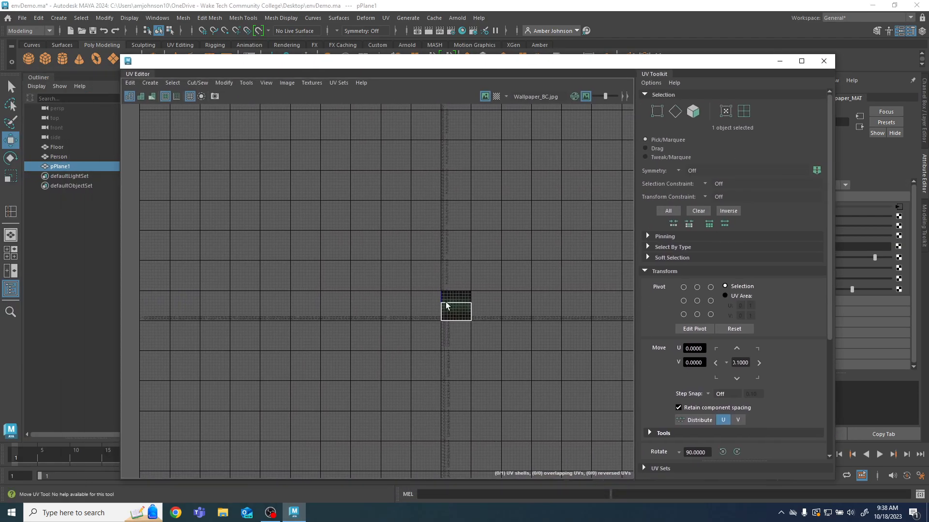
left_click_drag(511, 257, 323, 400)
left_click(745, 109)
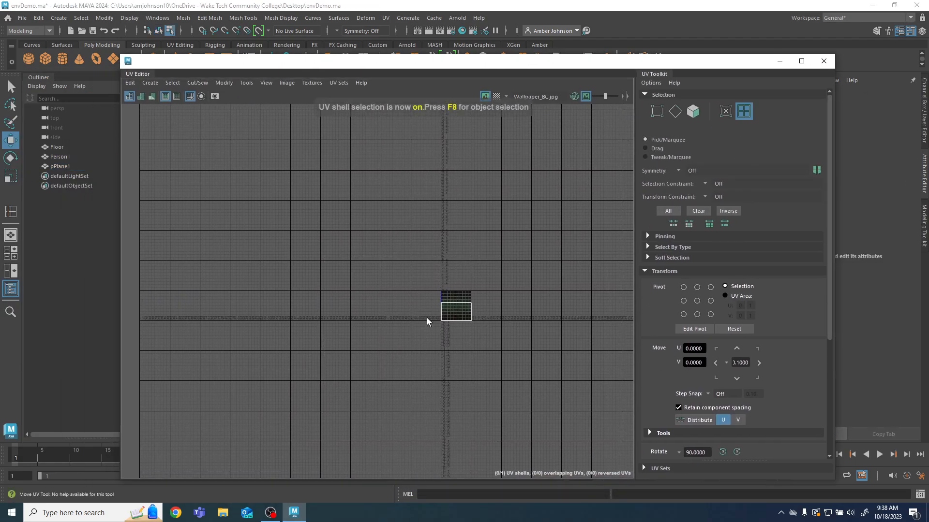
left_click(455, 312)
scroll(771, 250, "down", 5)
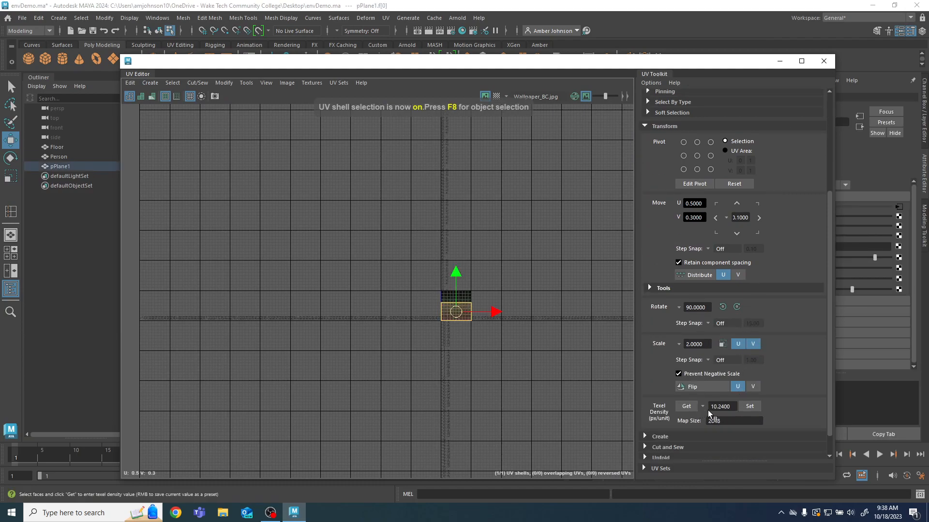
left_click(749, 406)
Step: Shift the wall's UV shell vertically to reposition the wallpaper pattern on the wall, and close the UV Editor
scroll(553, 309, "up", 4)
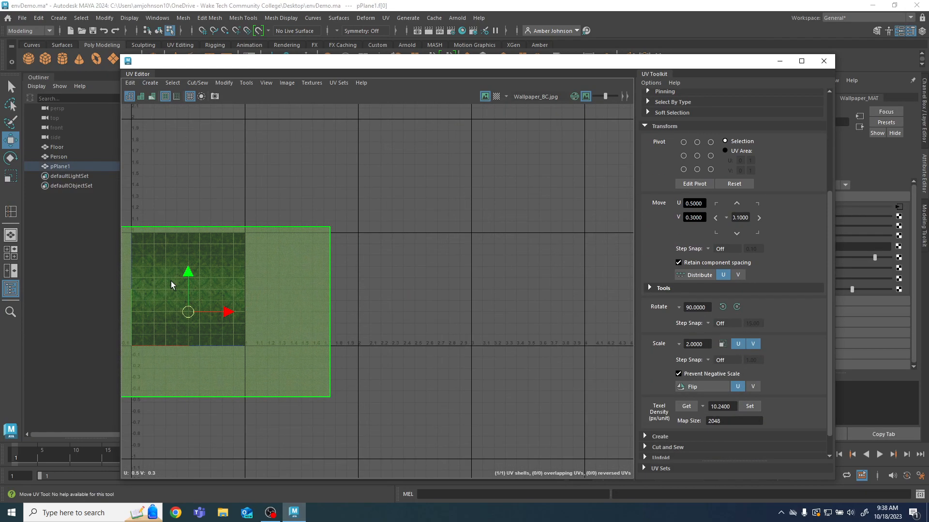
left_click_drag(188, 275, 189, 285)
left_click_drag(424, 60, 0, 121)
middle_click_drag(312, 229, 397, 296, "alt")
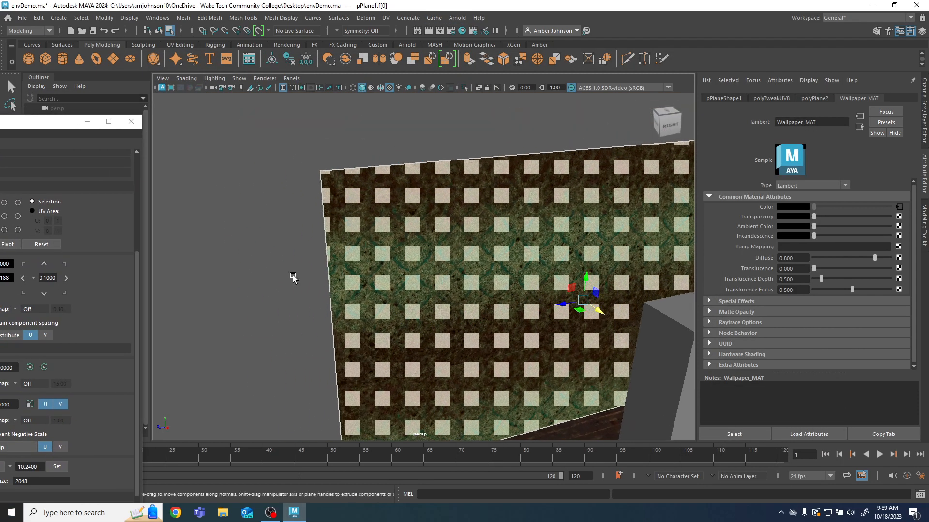
left_click(295, 282)
right_click_drag(373, 269, 473, 291, "alt")
middle_click_drag(473, 291, 514, 346, "alt")
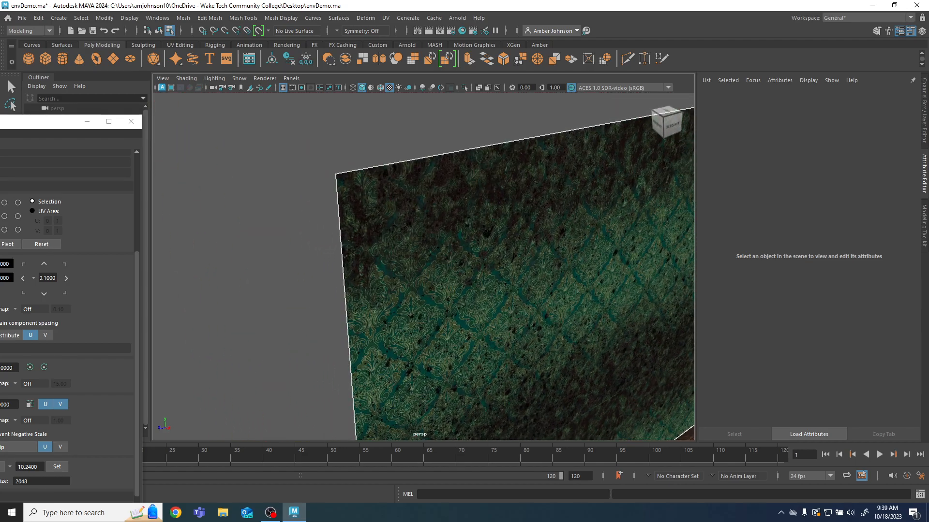
left_click(0, 290)
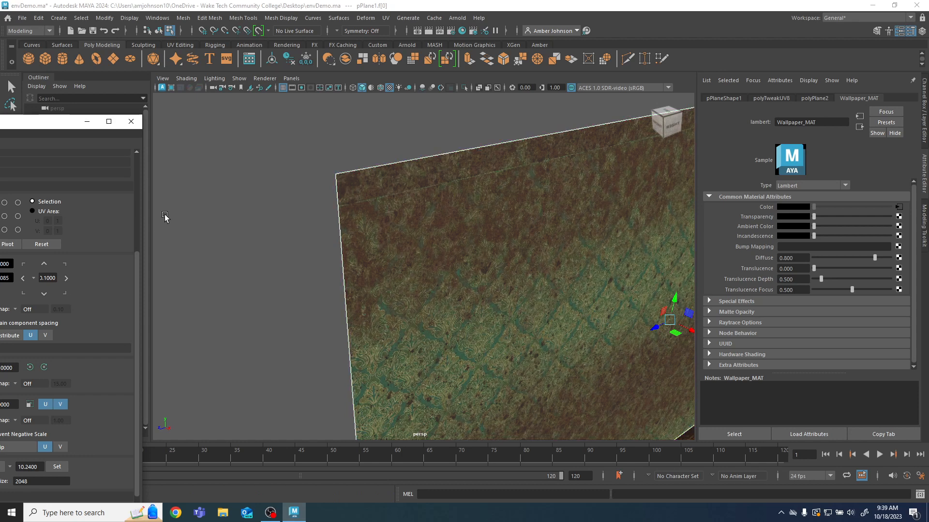
left_click(131, 122)
left_click(326, 290)
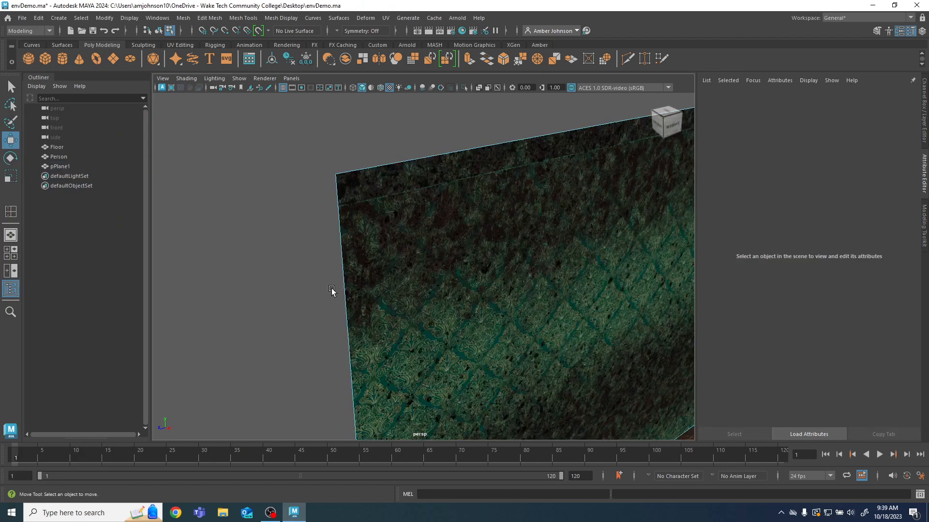
Step: Insert a horizontal edge loop across the wall plane just below its upper edge
left_click_drag(564, 396, 413, 311, "alt")
left_click_drag(466, 357, 300, 363, "alt")
left_click(549, 311)
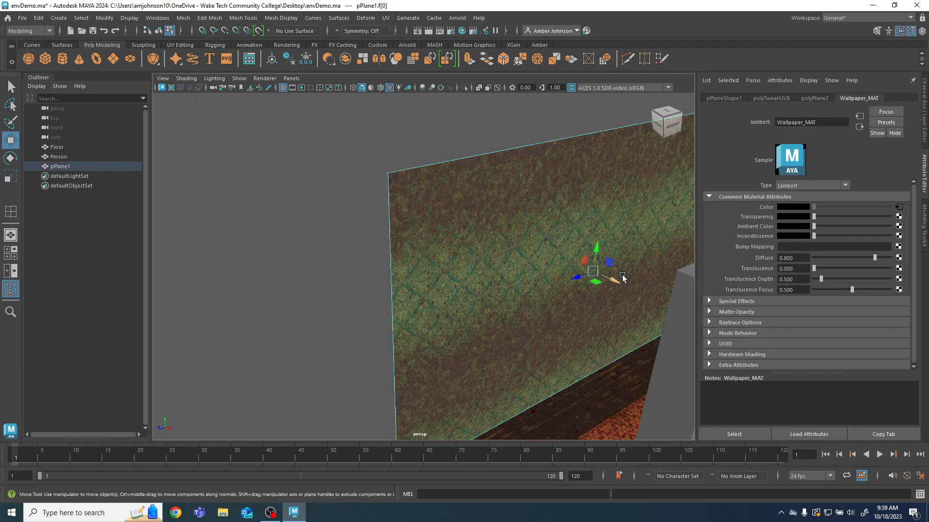
left_click(924, 225)
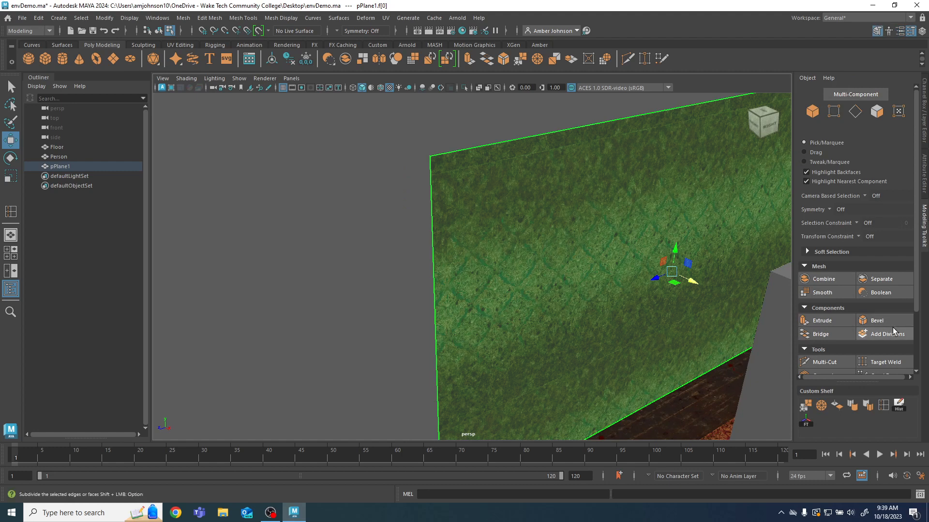
left_click(883, 406)
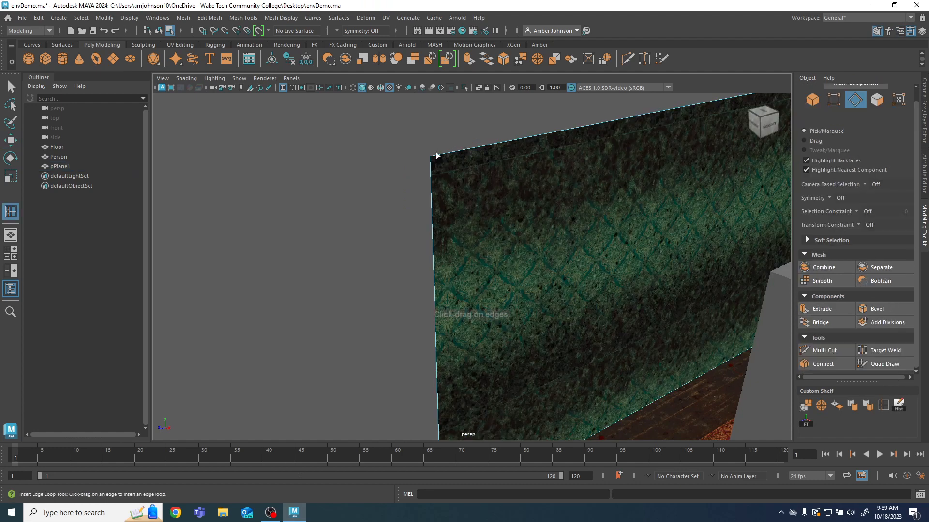
left_click(431, 179)
key("w")
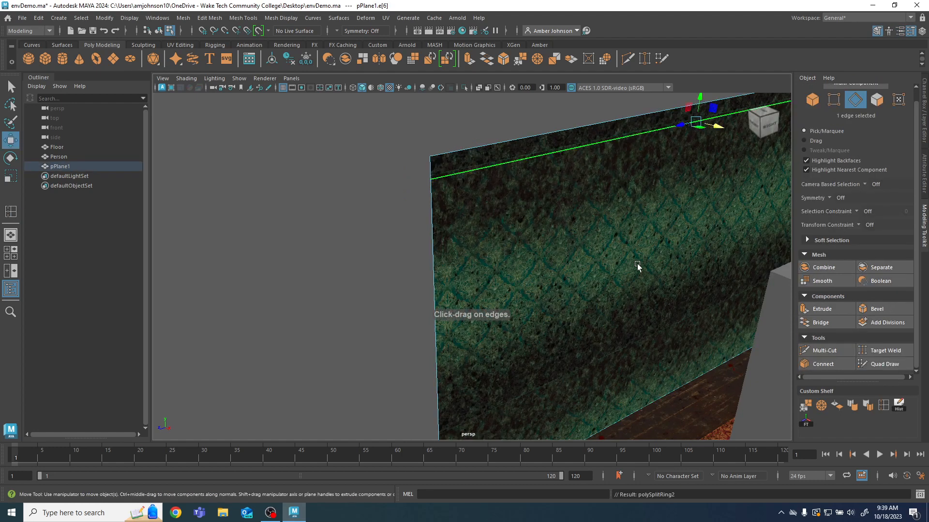
Step: Set the new edge loop's world Y position to 285
scroll(849, 294, "down", 3)
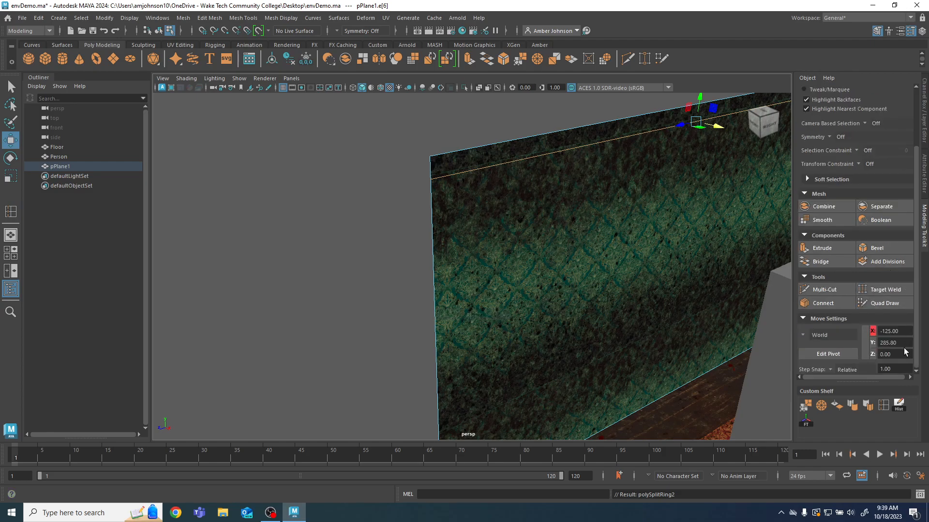
left_click_drag(890, 342, 879, 342)
type("285")
key("Return")
Step: Select the narrow face strip along the wall's upper edge and assign it a new Lambert material
scroll(840, 153, "up", 1)
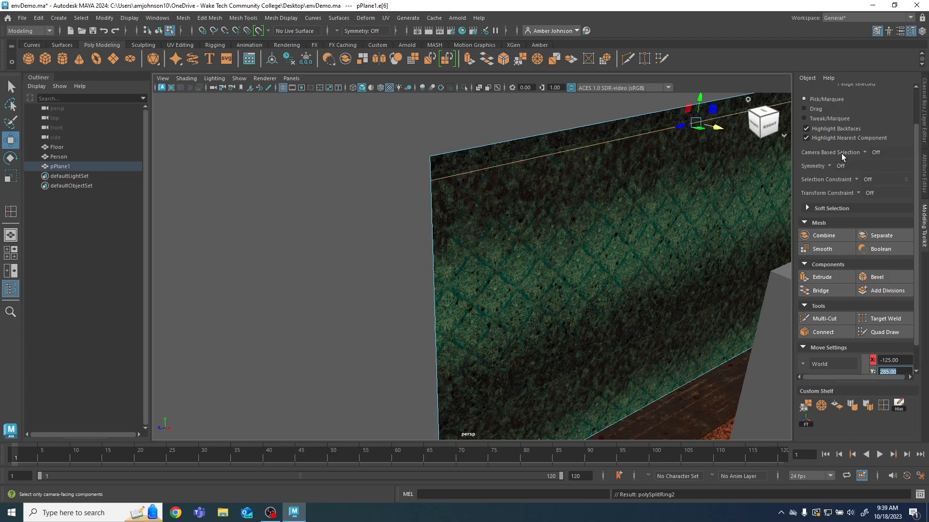
scroll(841, 153, "up", 2)
left_click(877, 111)
left_click(526, 147)
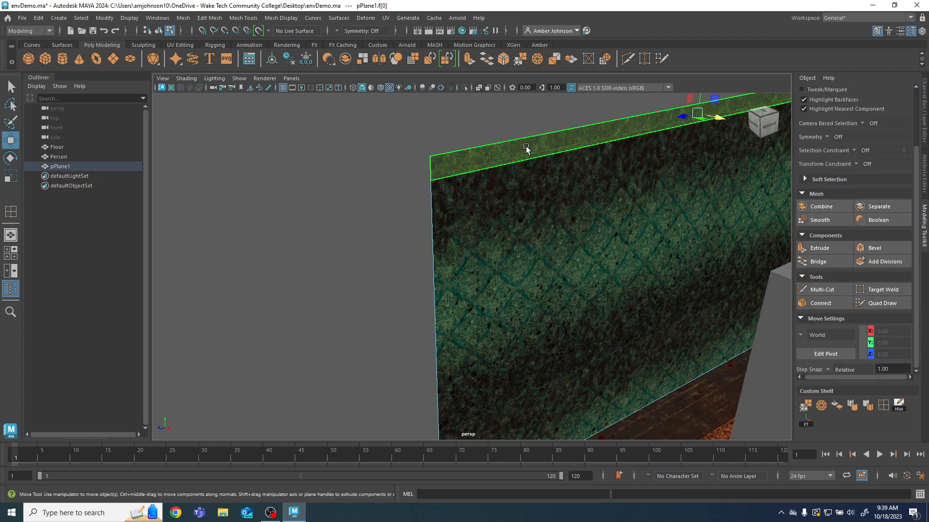
mouse_move(576, 156)
left_mouse_down("alt")
mouse_move(629, 236)
mouse_move(583, 160)
left_mouse_up("alt")
right_click_drag(586, 167, 604, 415)
left_click(387, 242)
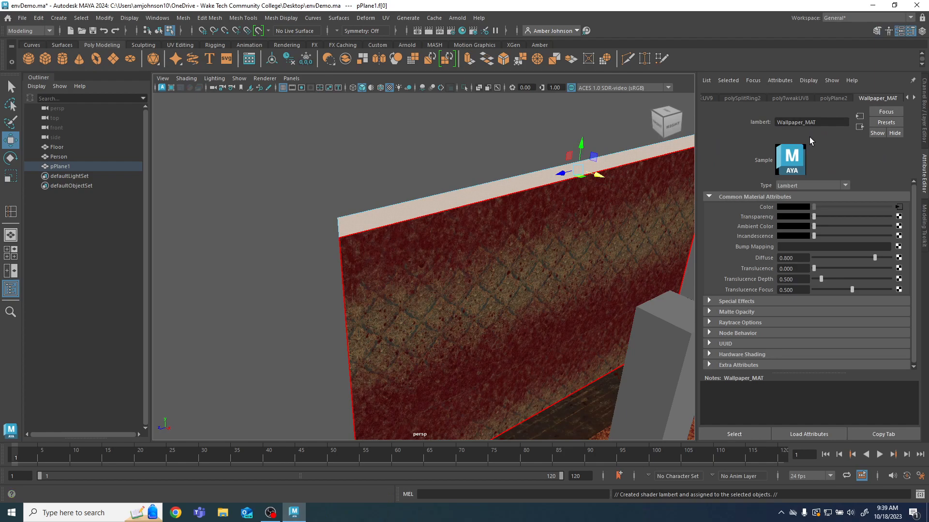
Step: Name the upper strip's new Lambert material TrimSheet_MAT
left_click(915, 98)
left_click(880, 98)
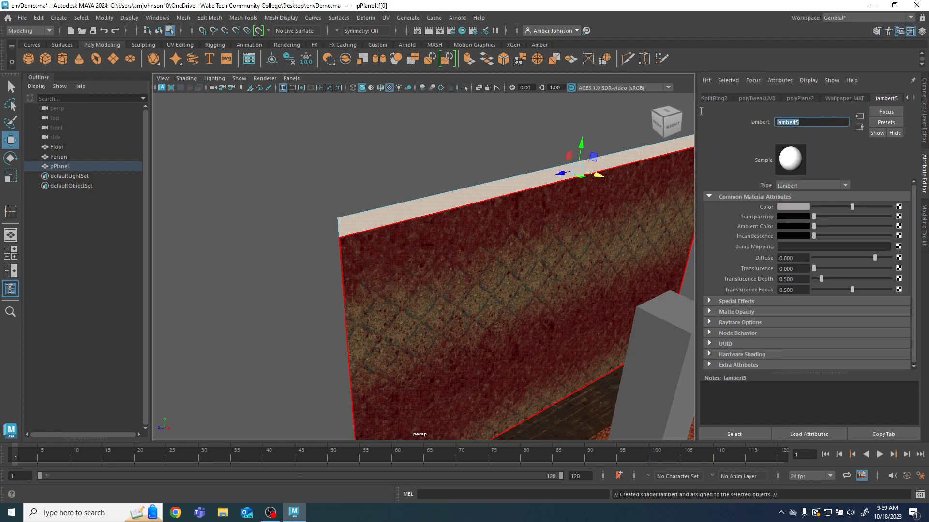
type("Tri")
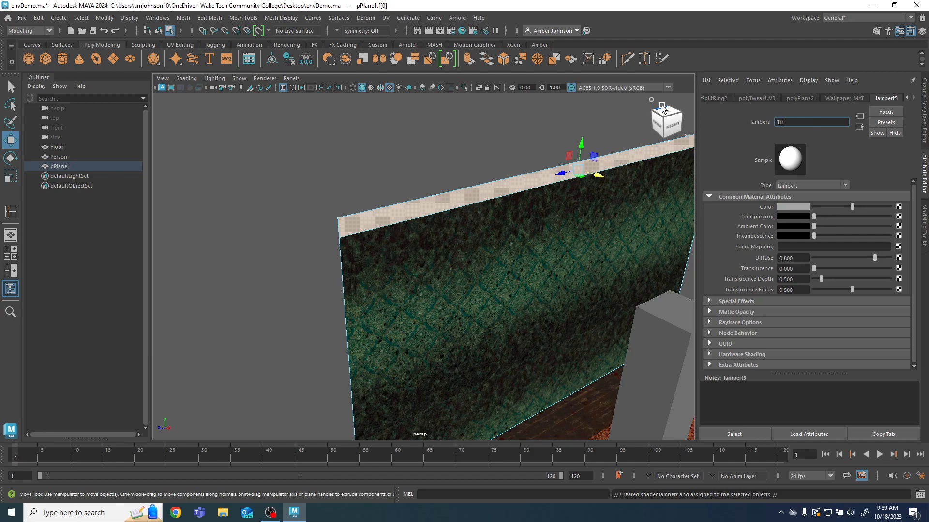
type("mSheet_MAT")
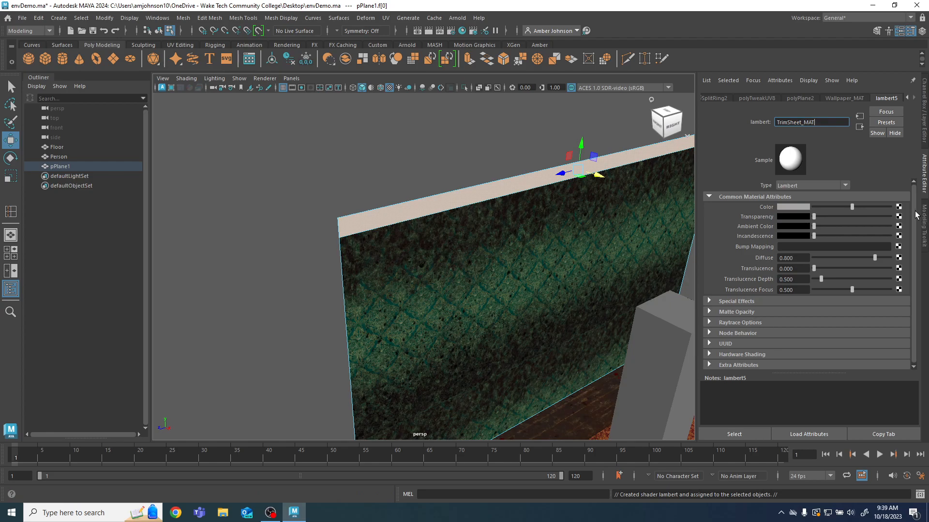
left_click(899, 207)
left_click(393, 254)
left_click(900, 231)
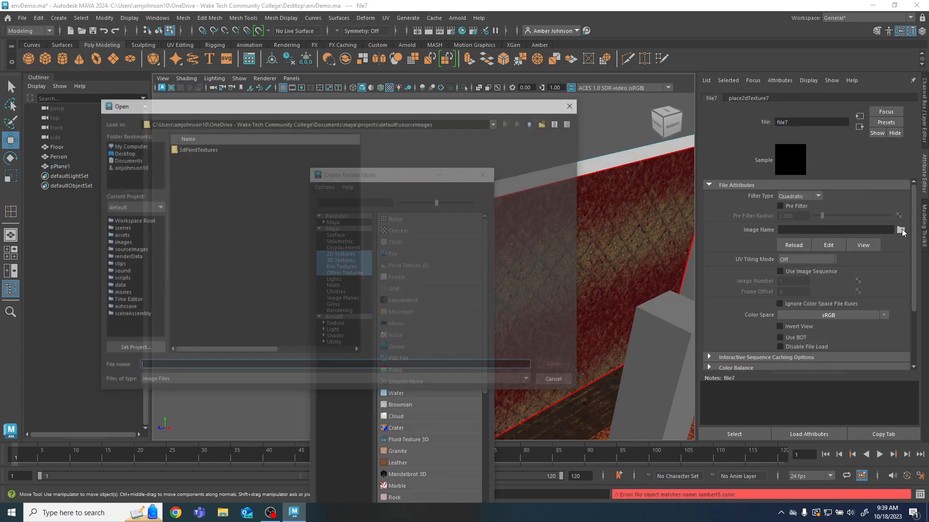
left_click(572, 106)
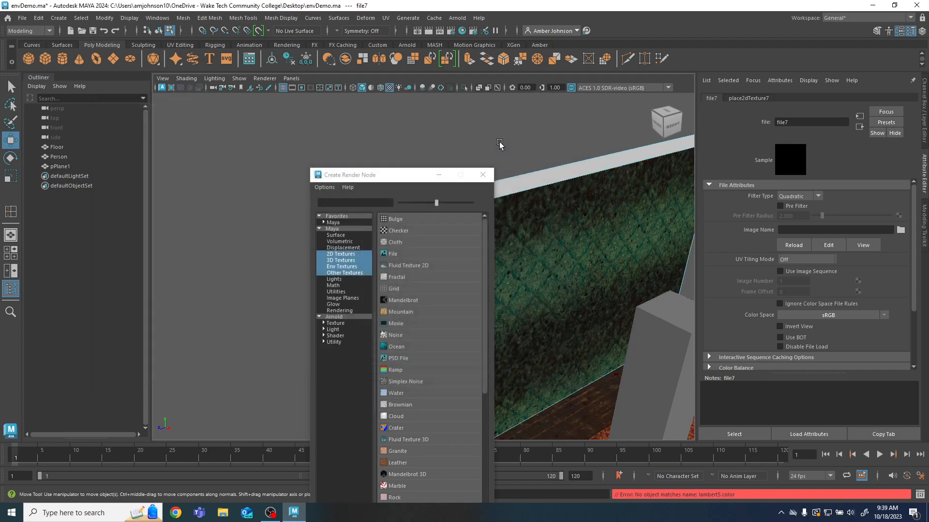
left_click(484, 175)
Step: Connect TrimSheet_BC.jpg from the TrimSheet folder as the Color file texture of TrimSheet_MAT on the wall's upper strip
left_click(527, 182)
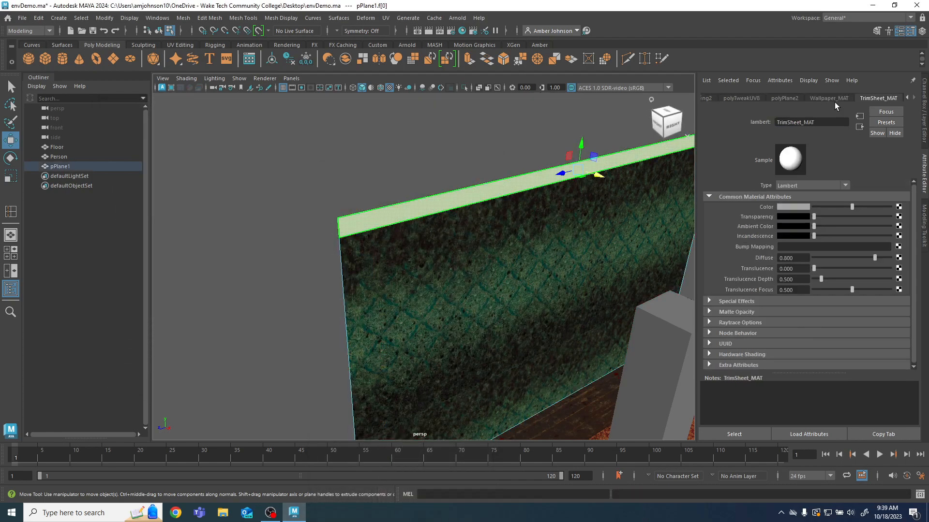
left_click(899, 207)
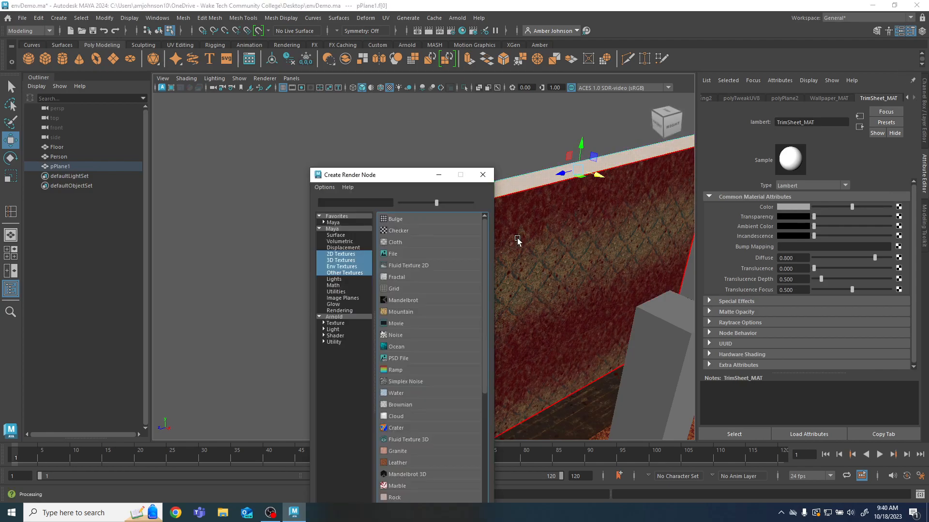
left_click(394, 256)
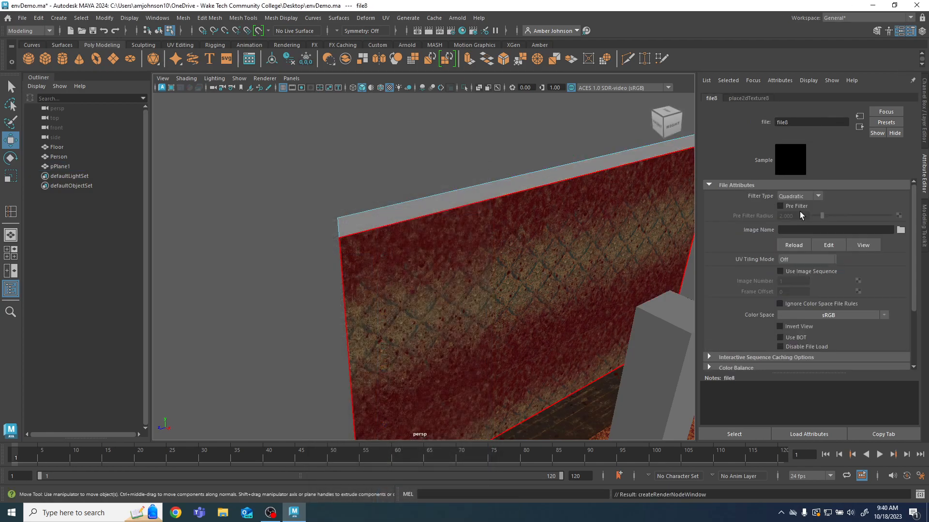
left_click(900, 231)
left_click(116, 153)
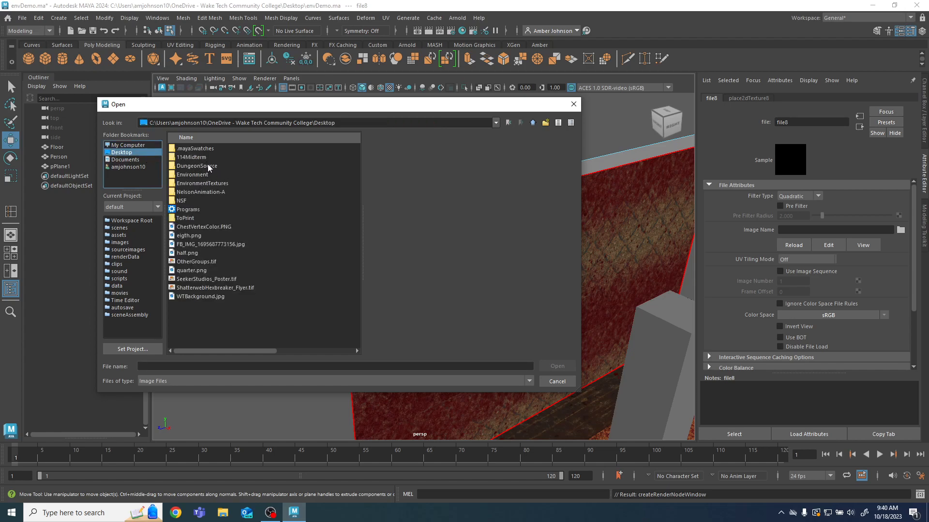
double_click(199, 183)
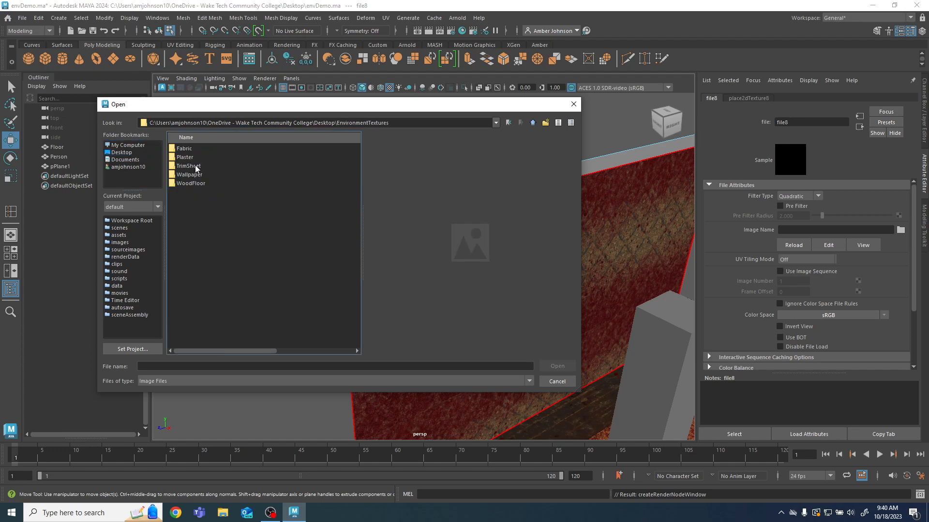
double_click(196, 166)
left_click(207, 149)
left_click(561, 366)
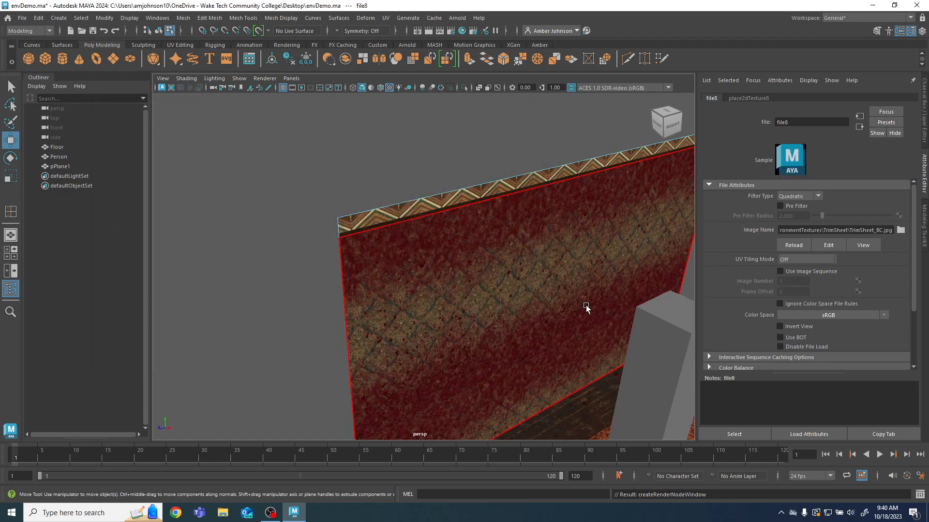
left_click_drag(568, 307, 488, 276, "alt")
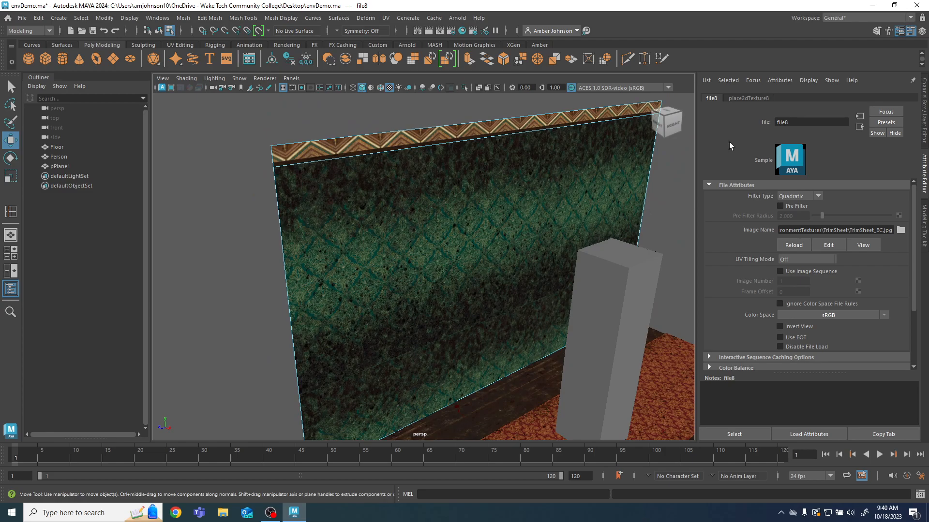
Step: In the UV Editor, select the wall's upper strip face and move its UVs down onto the dark wood band of the trim sheet
left_click(385, 18)
left_click(404, 35)
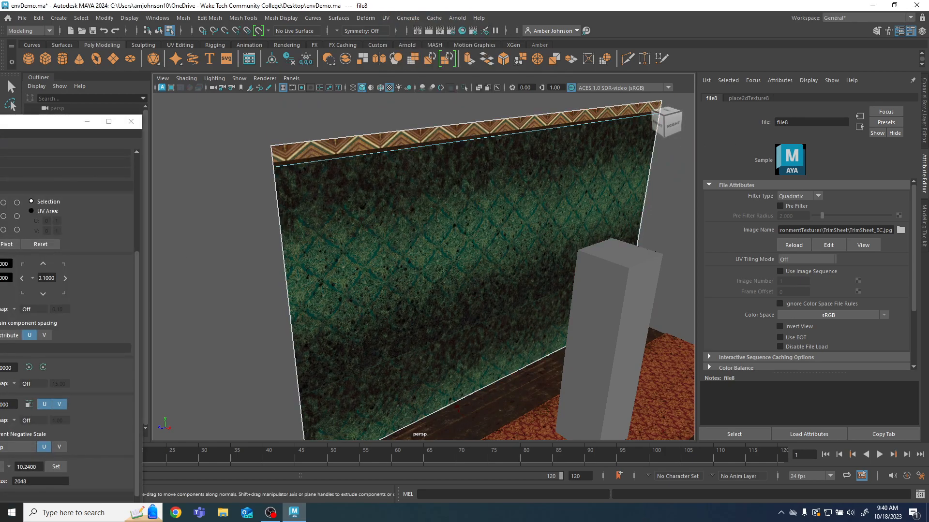
left_click_drag(0, 123, 427, 100)
scroll(747, 257, "up", 5)
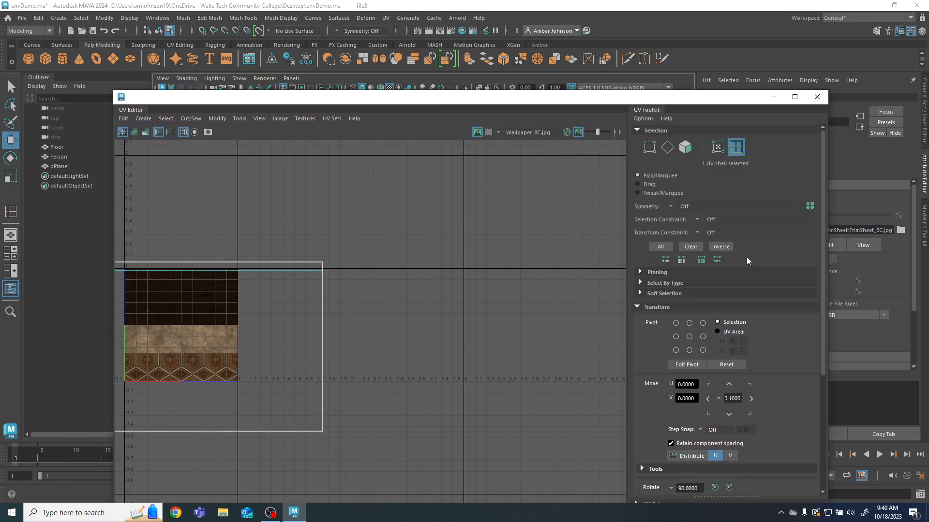
key("F11")
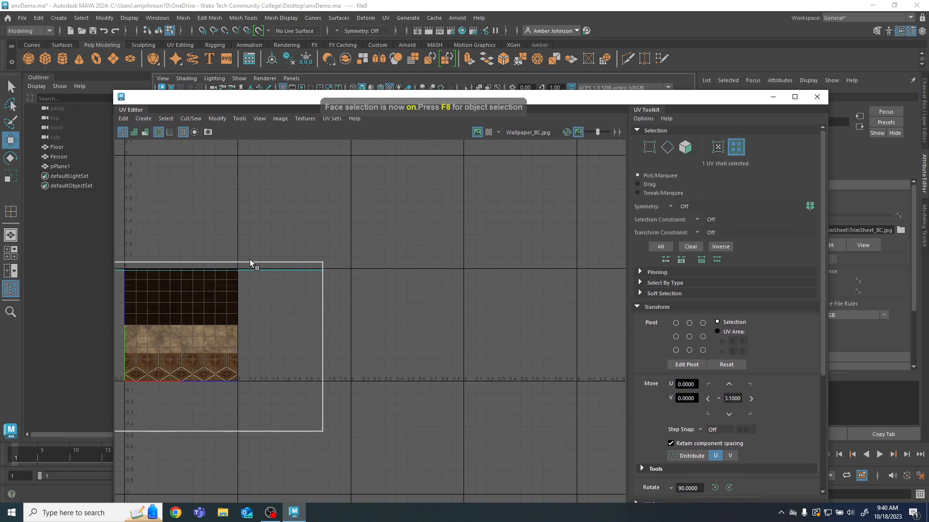
left_click(245, 266)
middle_click_drag(456, 363, 583, 361, "alt")
key("ctrl+shift")
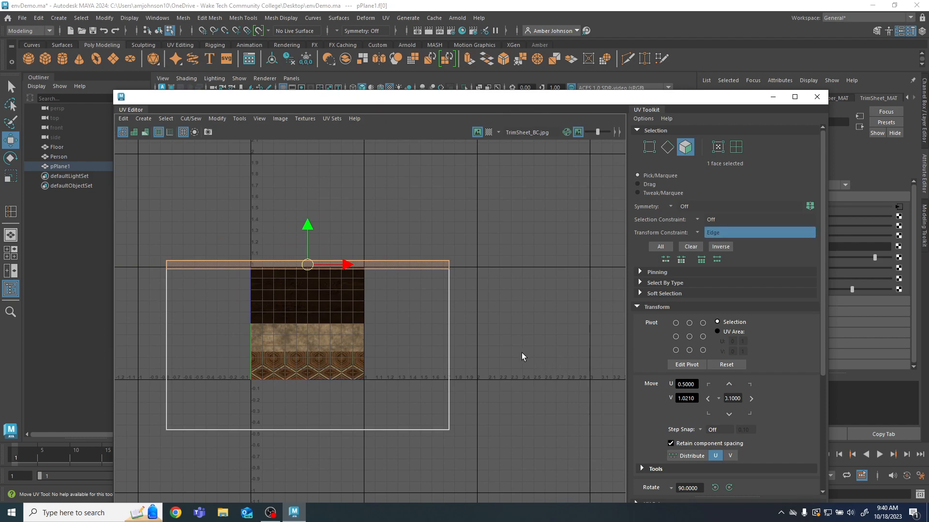
key("alt+F12")
left_click_drag(308, 225, 318, 250)
left_click_drag(538, 100, 0, 129)
left_click(177, 214)
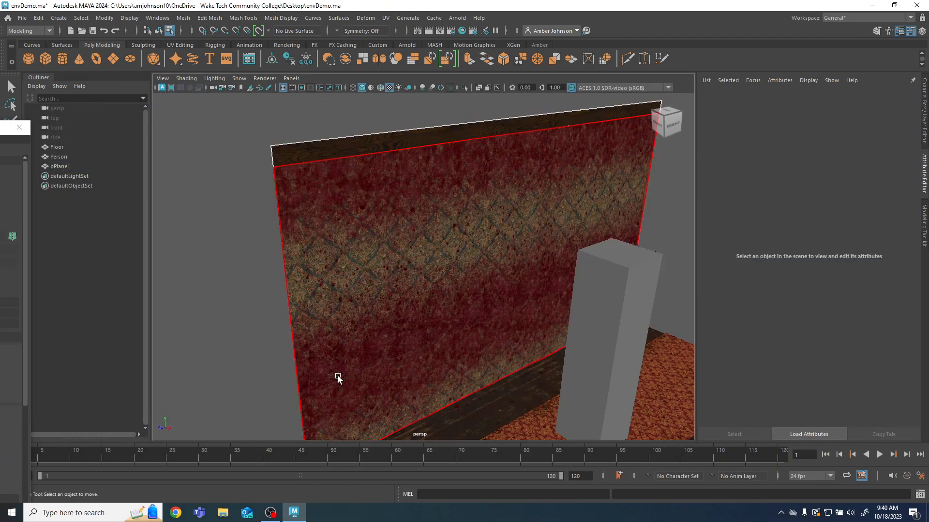
Step: Extrude the wall's upper strip face slightly outward to give the wood trim thickness
scroll(489, 356, "up", 5)
scroll(488, 357, "down", 3)
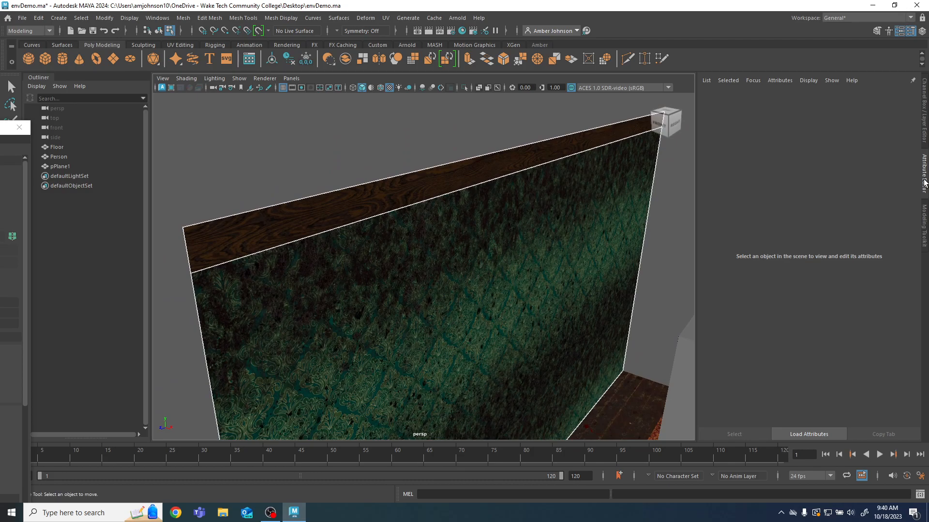
left_click(924, 228)
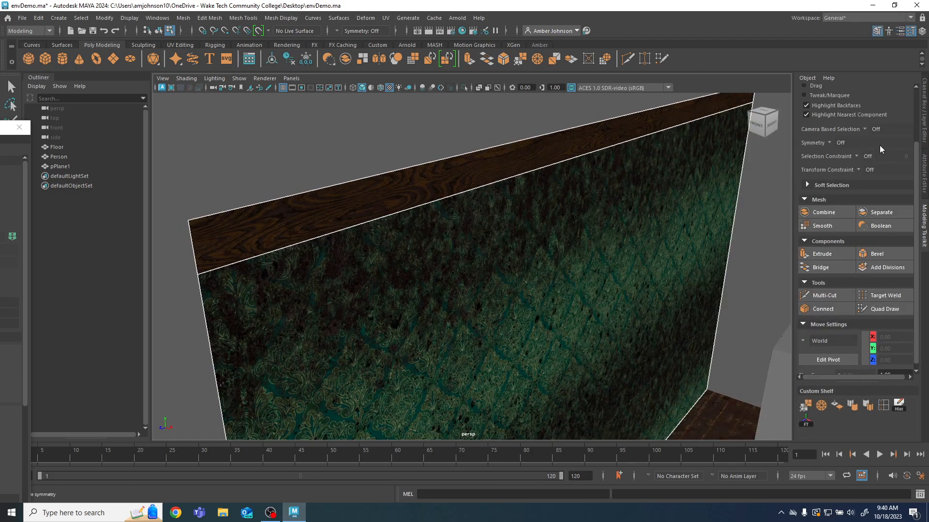
left_click(877, 111)
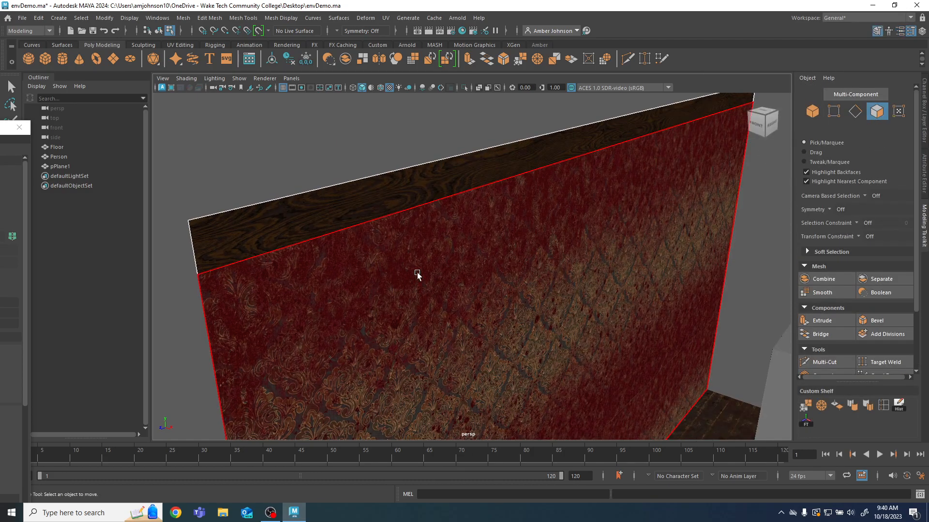
left_click(257, 219)
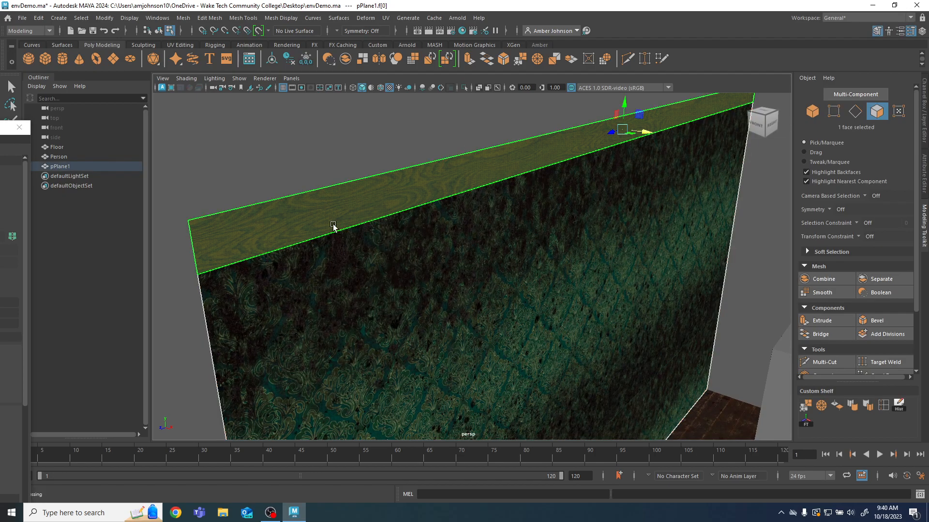
key("ctrl+e")
left_click_drag(648, 133, 652, 136)
key("w")
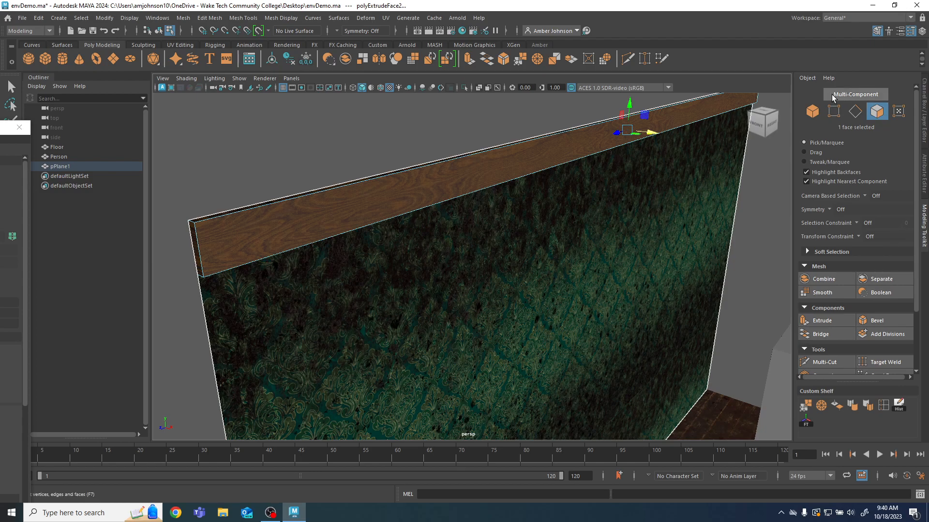
Step: Pull the extruded trim's upper front edge farther out from the wall so its front face slants, and close the UV Editor
left_click(855, 111)
left_click(263, 208)
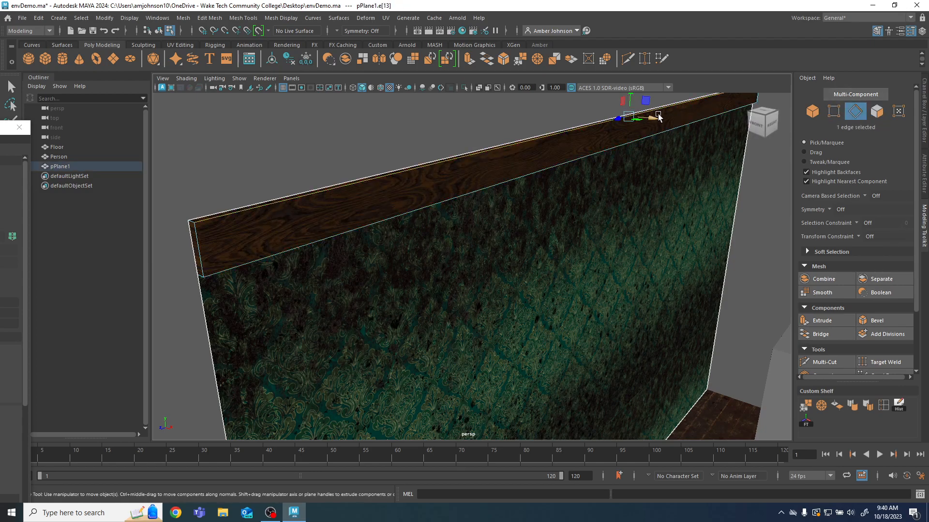
left_click_drag(654, 122, 665, 121)
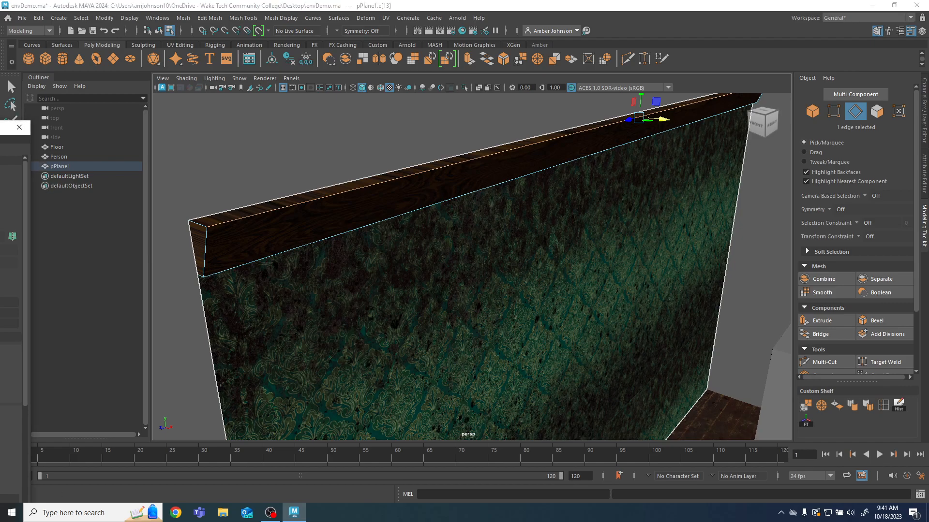
left_click(20, 127)
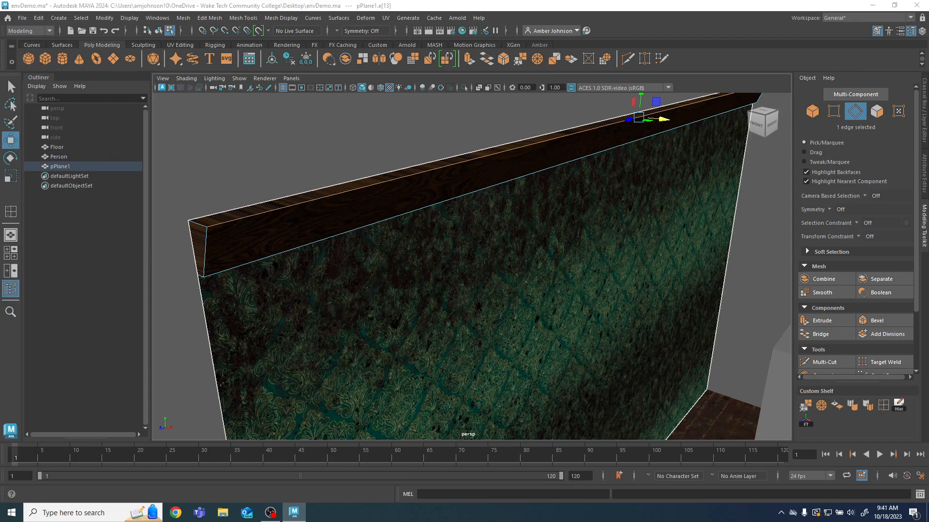
Step: Delete the end-cap faces at both ends of the extruded trim
left_click_drag(437, 307, 386, 301, "alt")
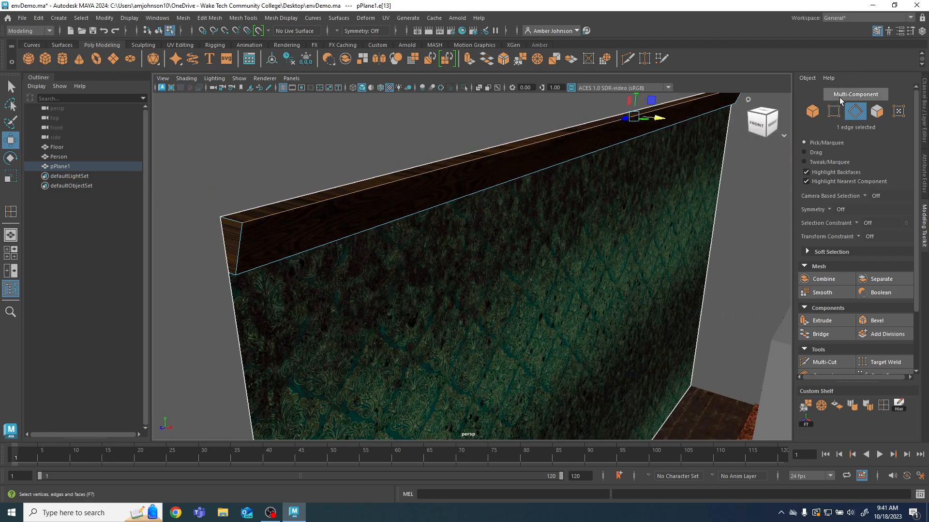
left_click(232, 236)
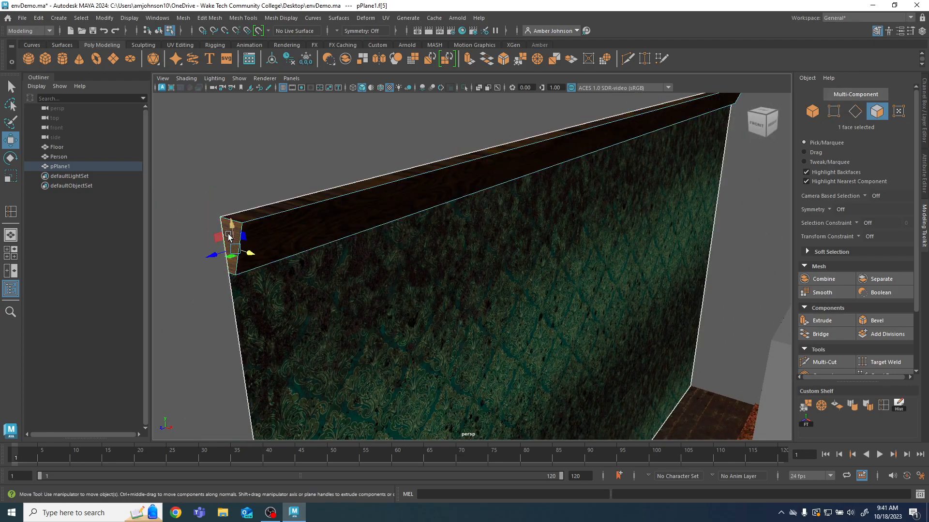
key("Delete")
scroll(348, 290, "down", 2)
left_click_drag(597, 281, 609, 310, "alt")
left_click(583, 292)
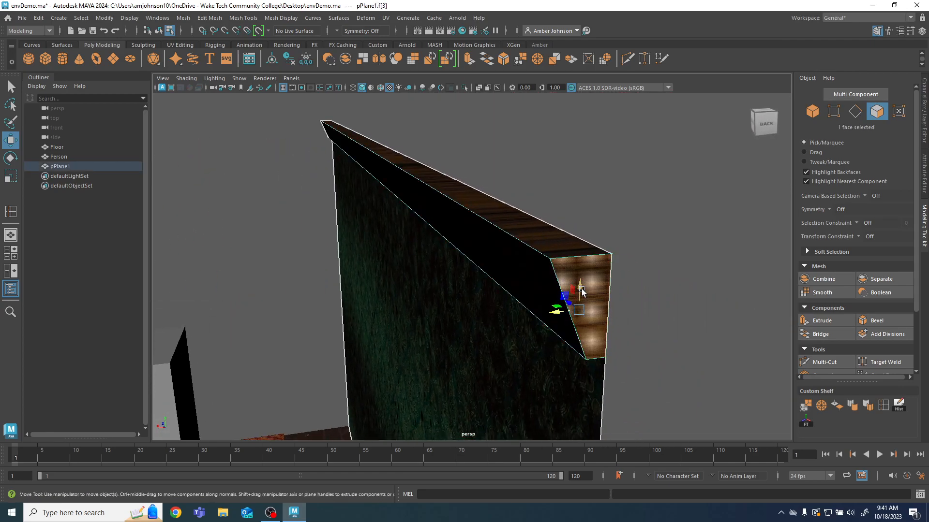
key("Delete")
Step: Insert three lengthwise edge loops in the trim's slanted front face: near its upper edge, near its lower edge and at the middle
scroll(851, 339, "down", 2)
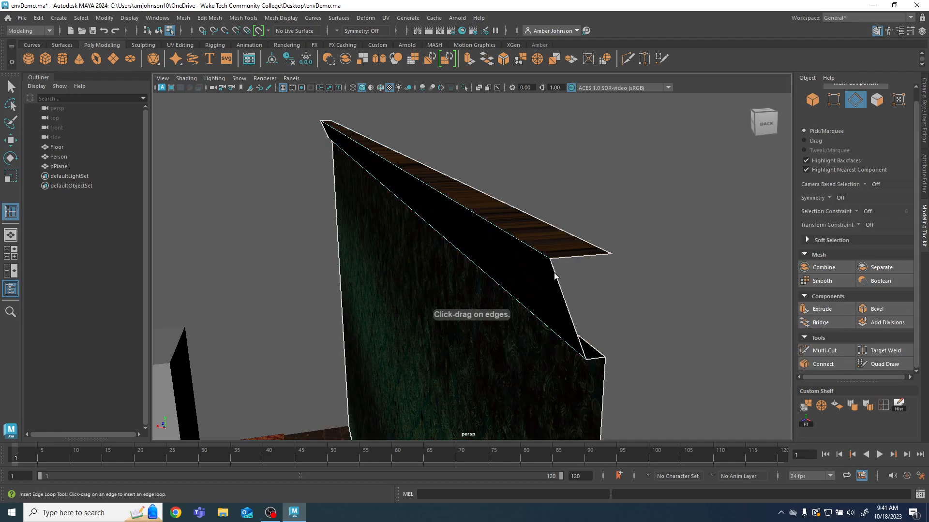
left_click(554, 275)
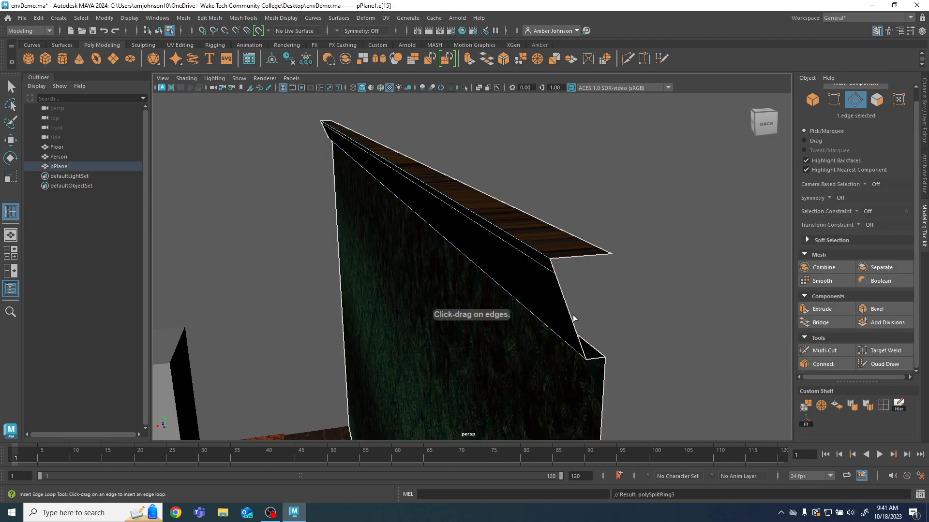
left_click(580, 343)
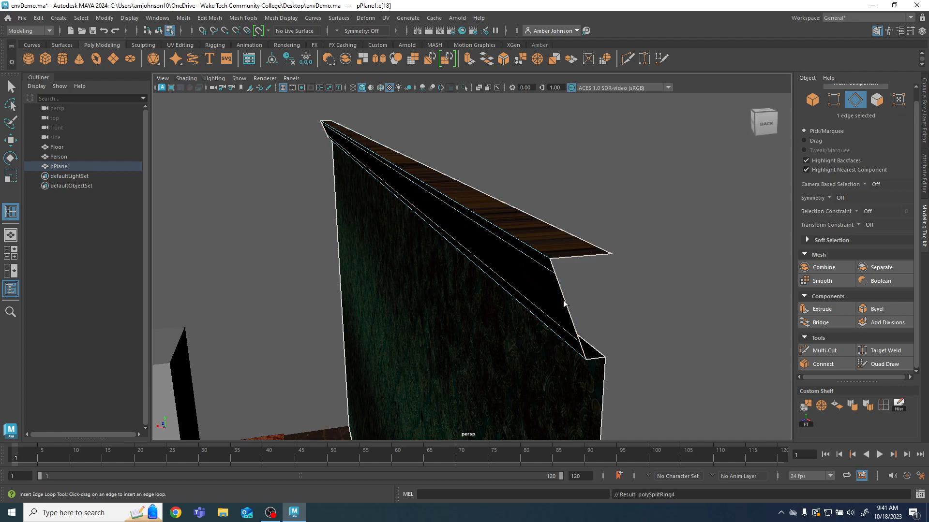
left_click(567, 303)
Step: Move the trim's middle edge loop inward toward the wall to make the profile concave
key("w")
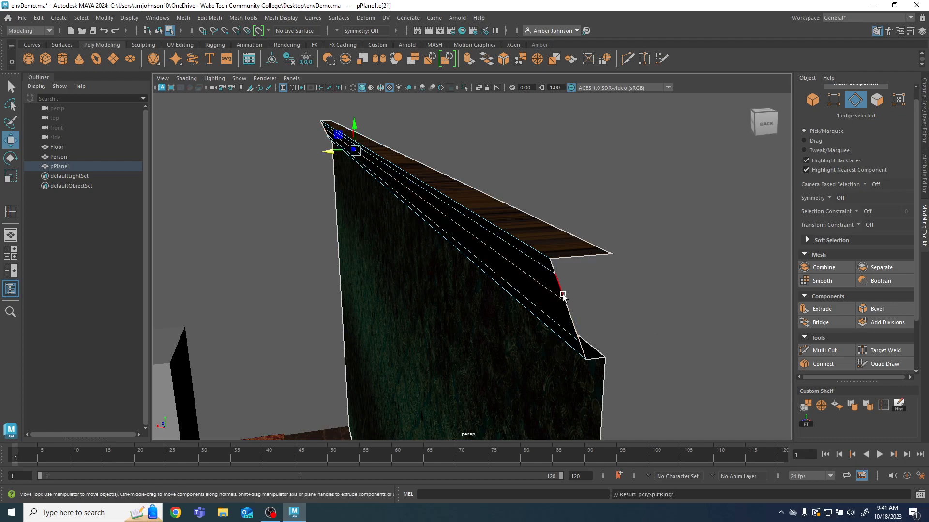
left_click_drag(330, 152, 739, 261)
scroll(739, 261, "up", 4)
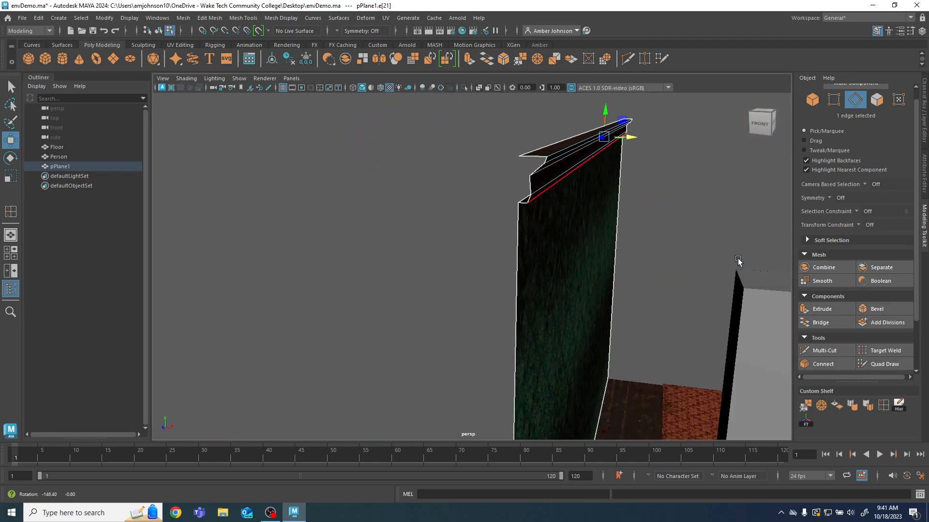
Step: Bevel the trim's middle edge loop with a Fraction of 0.5 and 2 Segments
left_click(877, 309)
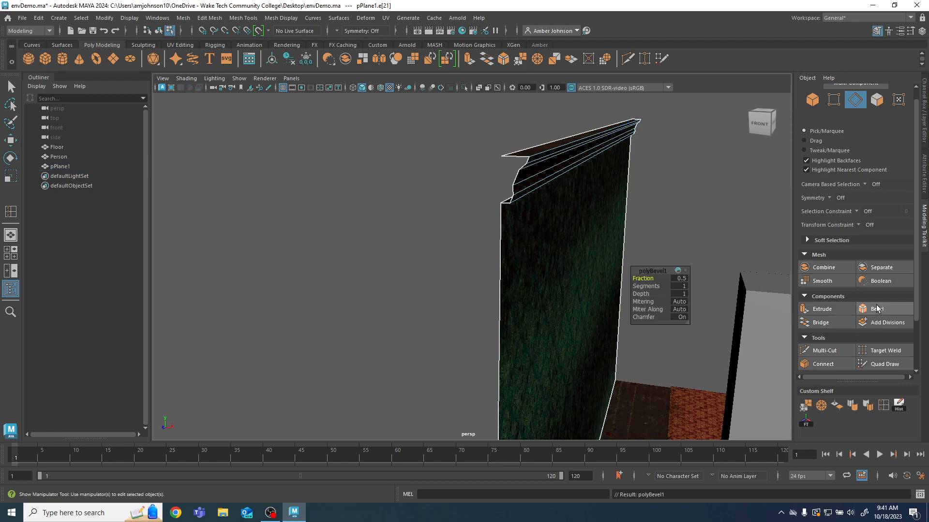
left_click_drag(651, 278, 652, 279)
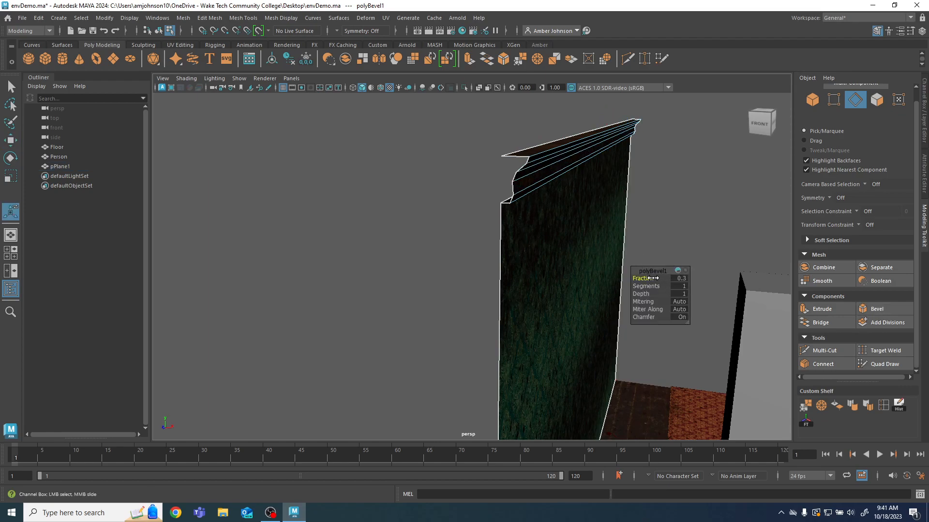
left_click_drag(648, 277, 653, 279)
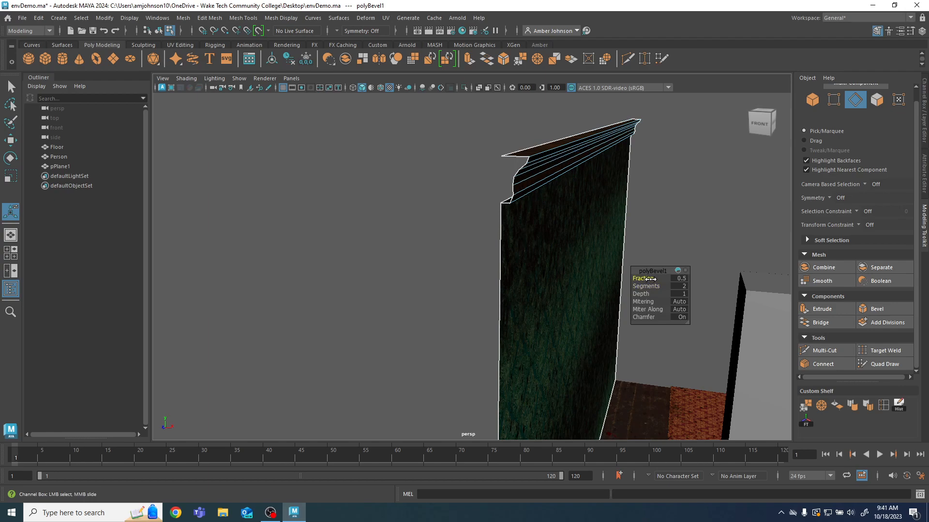
key("w")
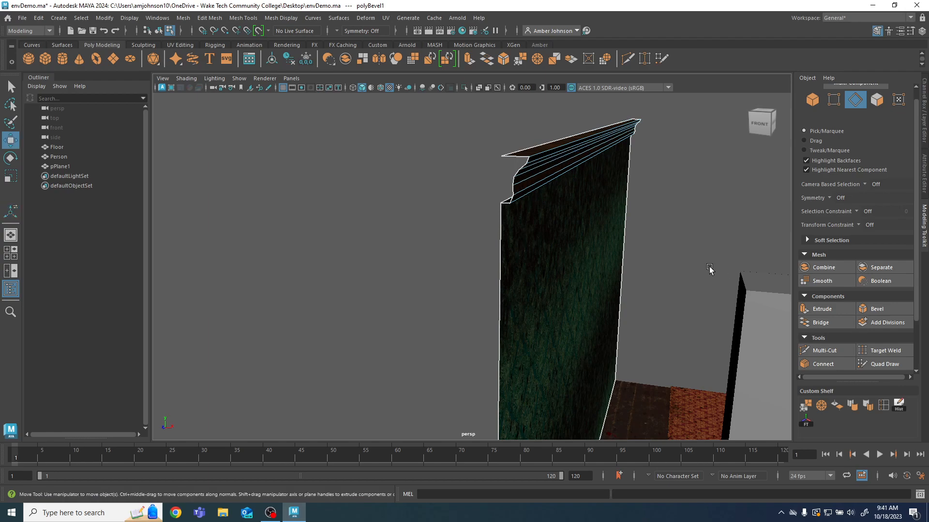
Step: Select the three beveled edges along the trim's middle and shift them slightly toward the wall
left_click_drag(632, 253, 453, 195, "alt")
left_click(440, 273)
left_click(437, 263, "shift")
left_click(441, 186, "shift")
left_click_drag(646, 205, 639, 244, "alt")
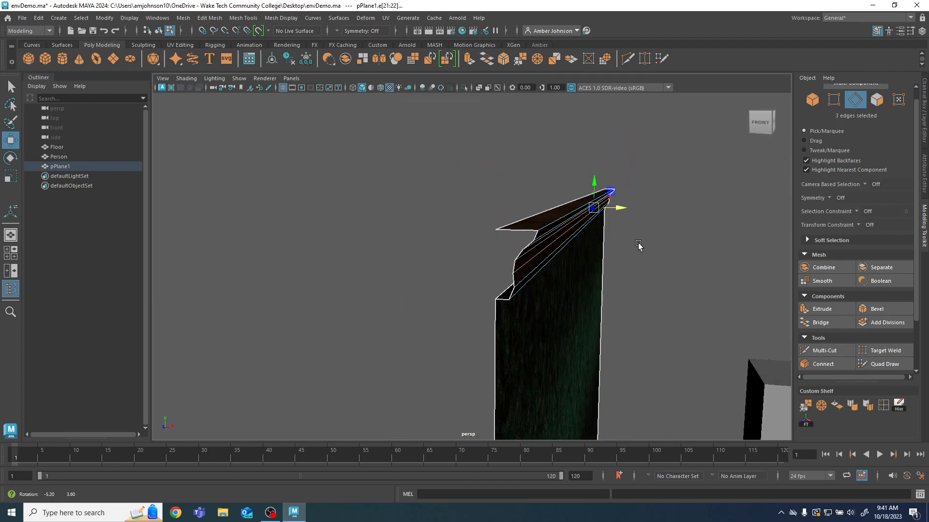
left_click_drag(618, 207, 612, 207)
Step: Apply Harden Edge to four lengthwise edges of the trim, including its upper front edge, and return to object selection
left_click_drag(701, 283, 465, 224, "alt")
left_click(817, 99)
left_click(671, 170)
left_click(315, 161)
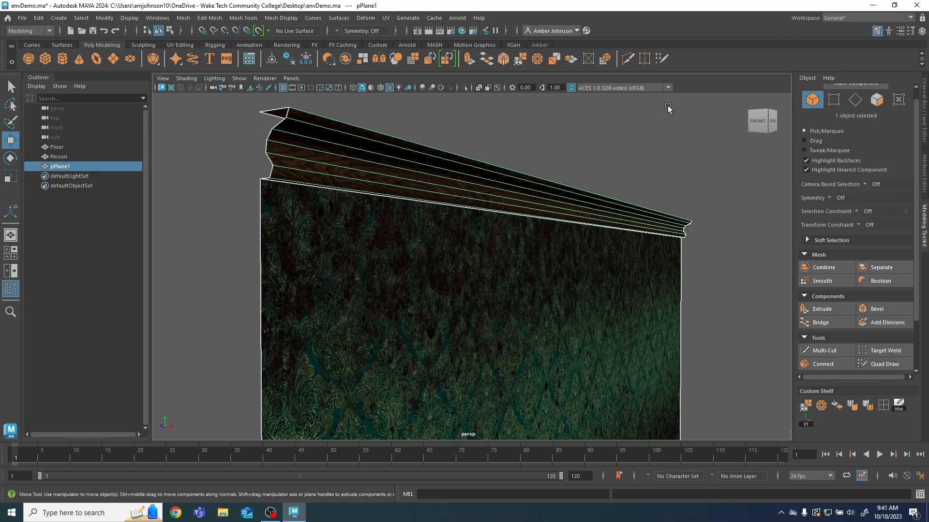
left_click_drag(627, 251, 637, 249, "alt")
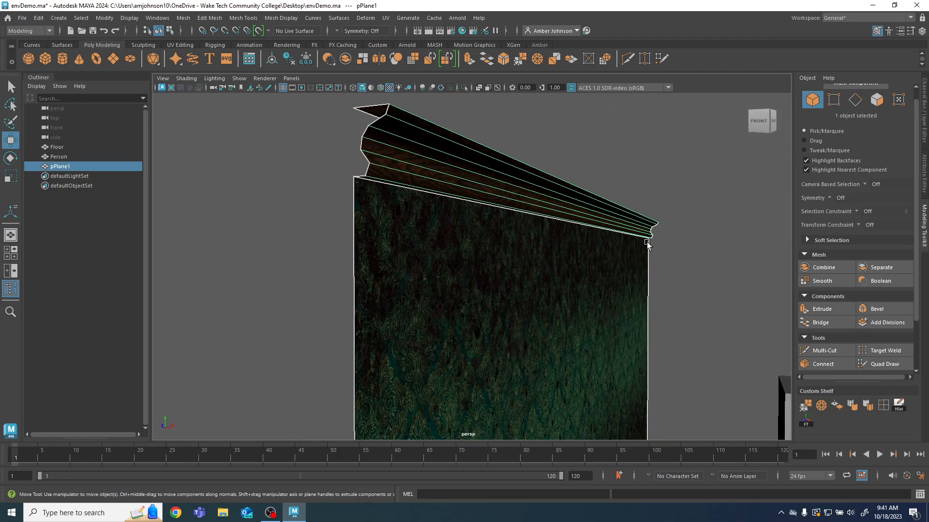
left_click(855, 100)
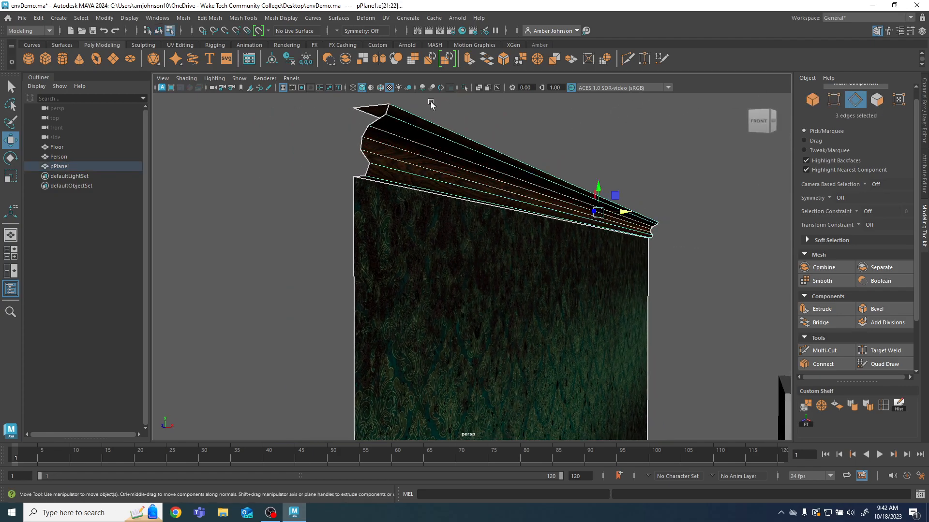
left_click(382, 169)
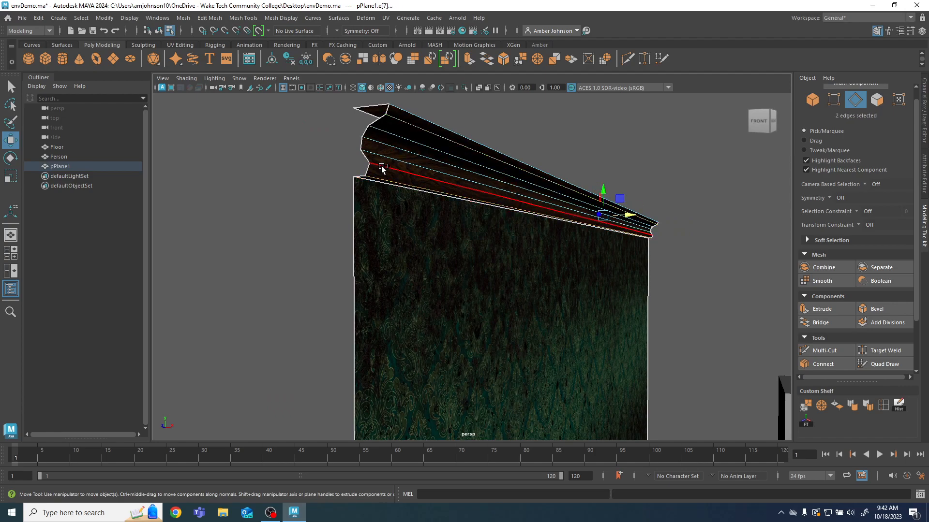
left_click(427, 100, "shift")
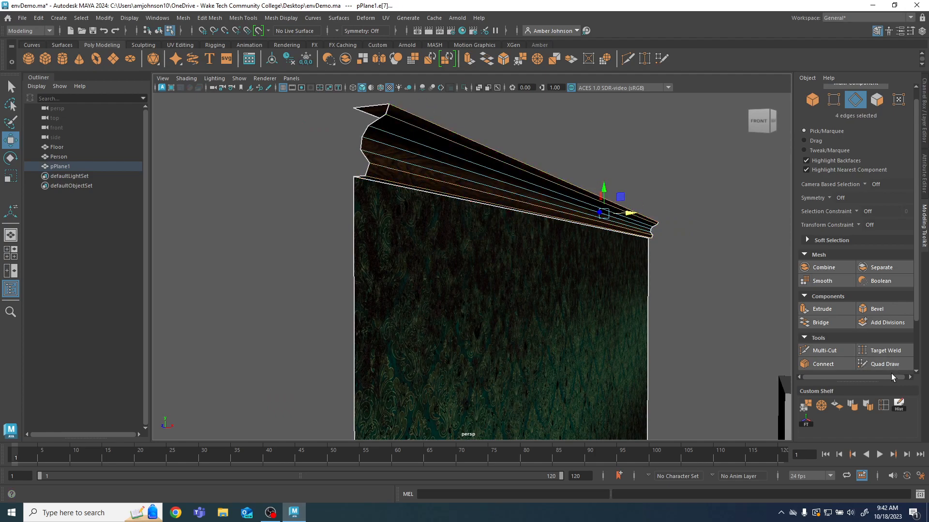
left_click(869, 407)
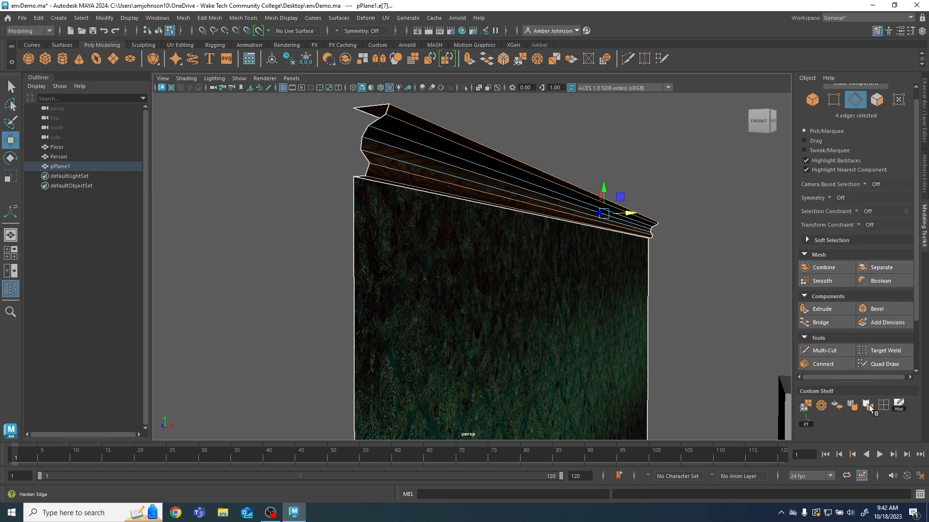
left_click(812, 100)
left_click(732, 248)
Step: Open the UV Editor, select the crown molding's UV shell and apply Optimize to it
left_click_drag(732, 248, 713, 270, "alt")
left_click_drag(372, 275, 338, 245, "alt")
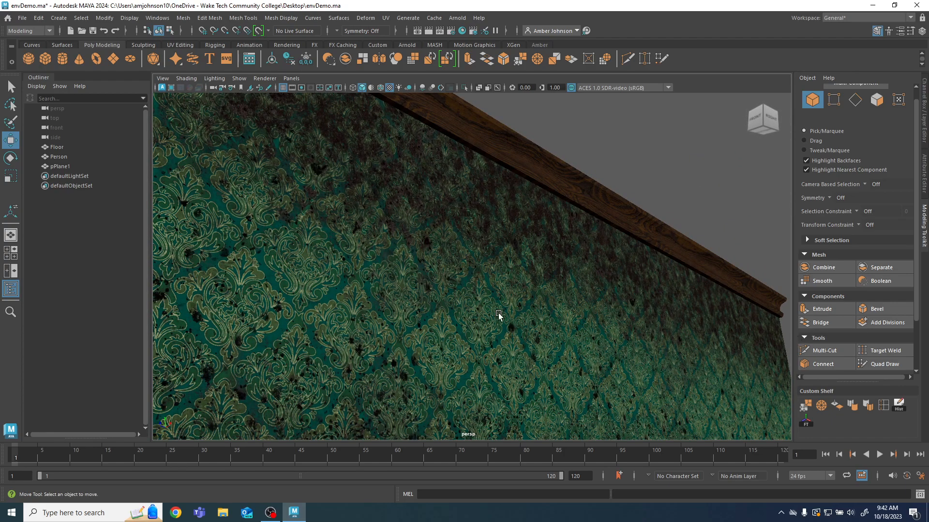
left_click(877, 99)
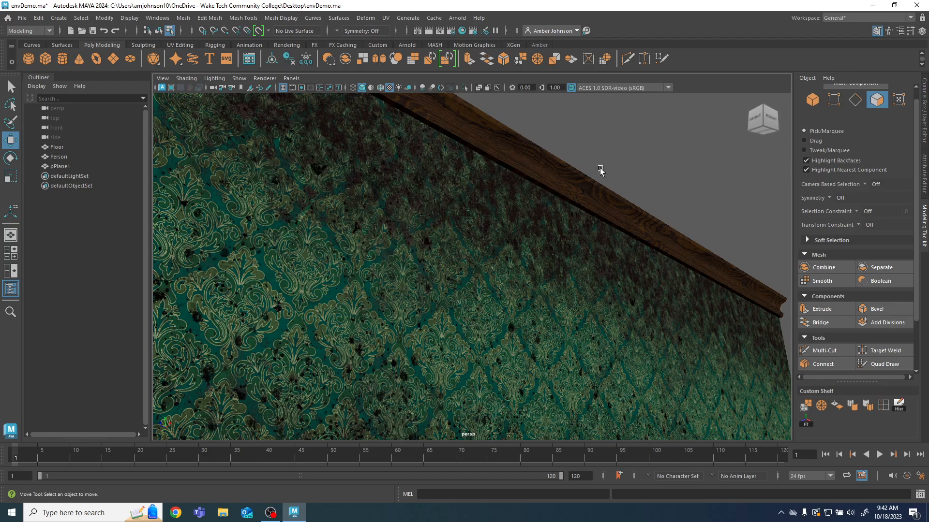
left_click_drag(0, 65, 597, 75)
left_click(707, 116)
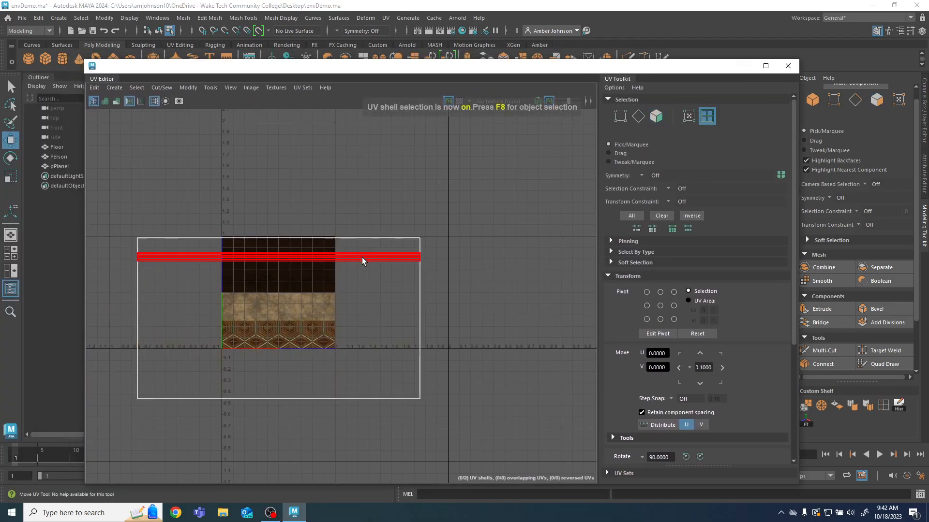
left_click(334, 258)
scroll(646, 316, "down", 5)
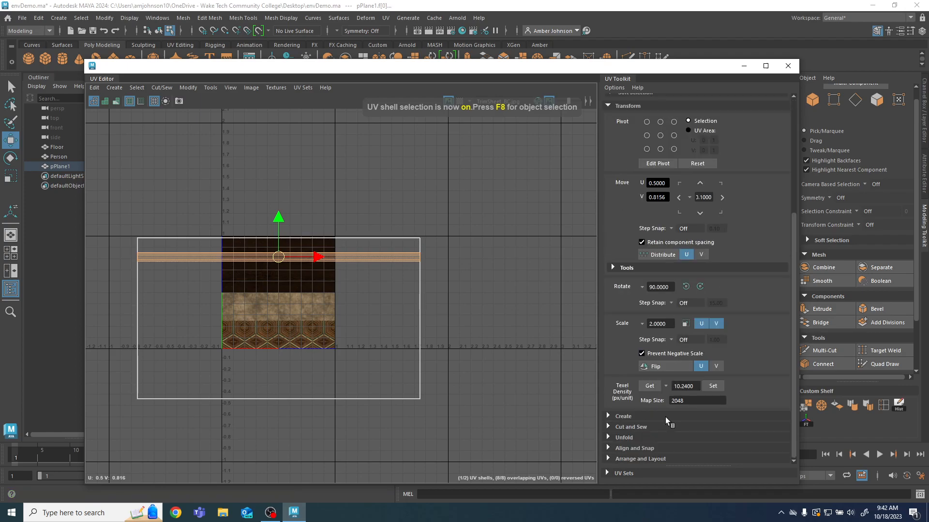
left_click(631, 435)
left_click(630, 460)
left_click(630, 452)
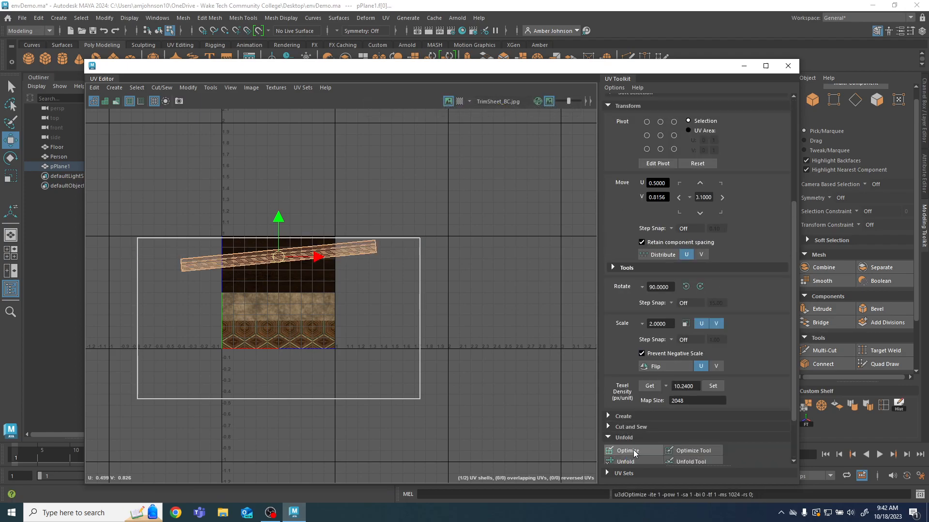
Step: Set the molding shell's texel density to 10.24 at map size 2048 and straighten it with Orient Shells
left_click(715, 386)
scroll(706, 339, "down", 3)
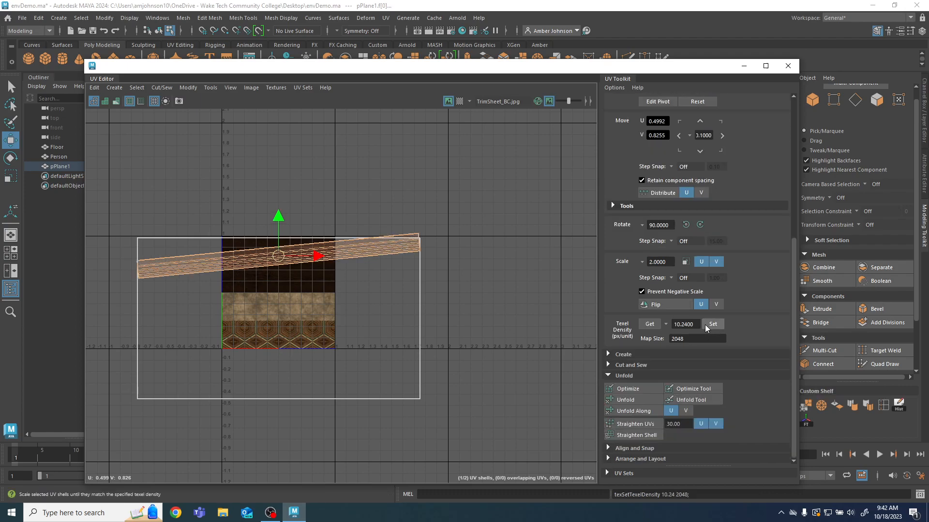
left_click(643, 458)
scroll(648, 455, "down", 3)
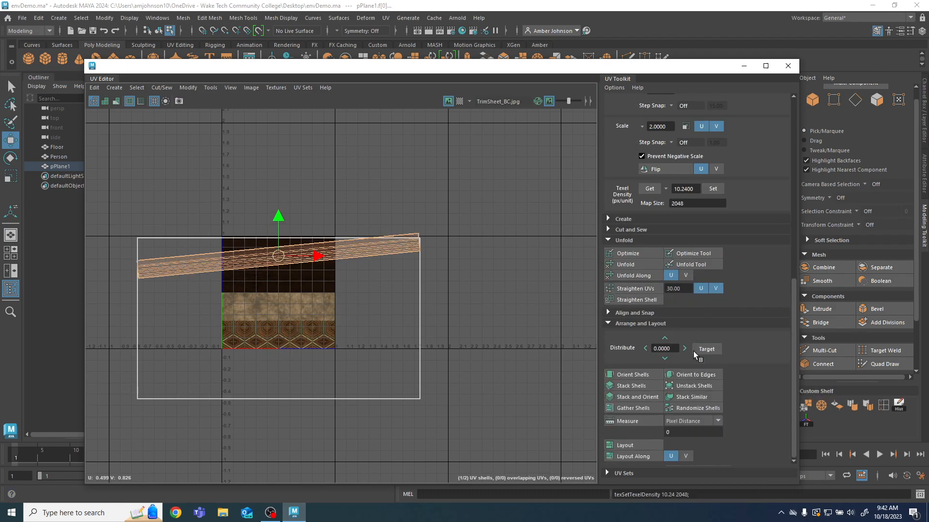
left_click(634, 375)
Step: Move the molding's UV shell slightly down within the trim sheet's dark wood area, then close the UV Editor and return to object selection
scroll(193, 254, "up", 5)
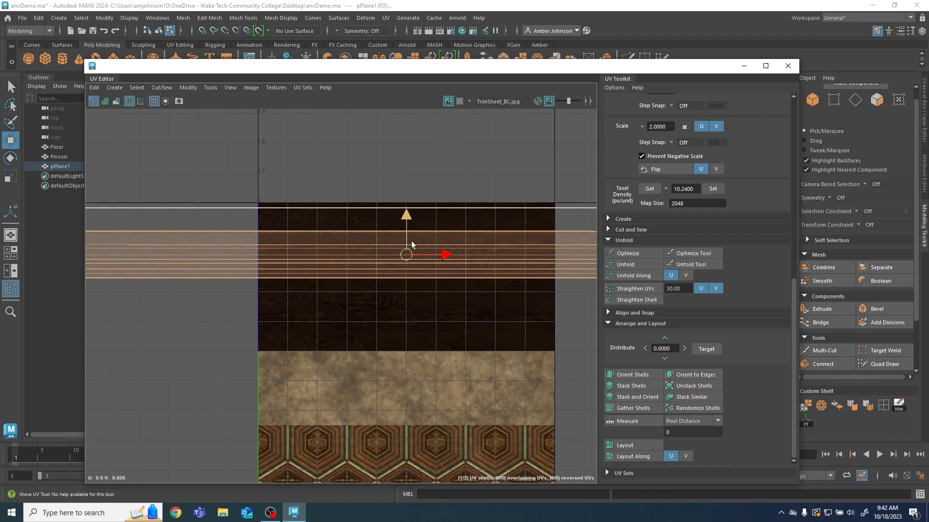
left_click_drag(407, 219, 410, 262)
left_click(788, 66)
left_click(812, 100)
Step: Examine the textured wall from the crown molding down to the floor and rug
scroll(672, 179, "down", 5)
left_click_drag(508, 203, 496, 239, "alt")
scroll(495, 240, "down", 1)
middle_click_drag(592, 314, 591, 239, "alt")
middle_click_drag(601, 309, 601, 271, "alt")
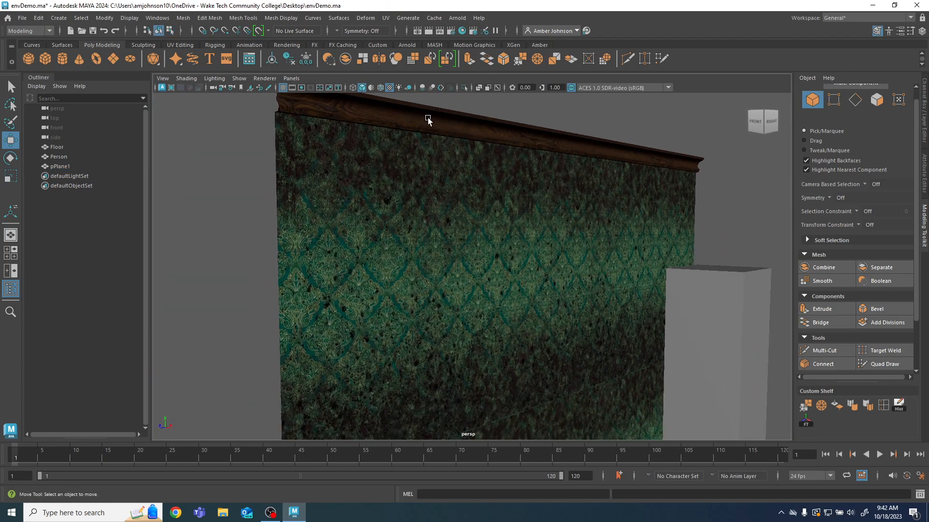
scroll(592, 333, "down", 3)
left_click_drag(591, 334, 344, 301, "alt")
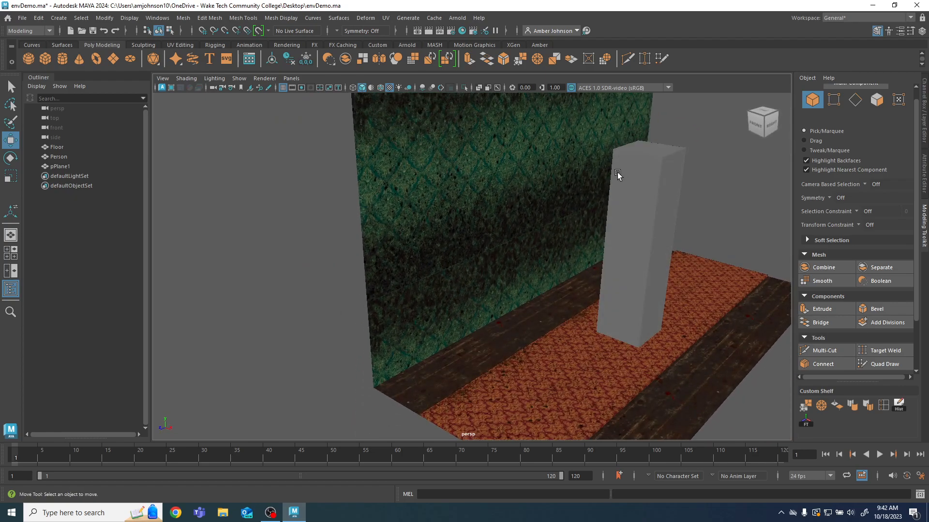
left_click_drag(470, 266, 512, 279, "alt")
mouse_move(468, 330)
left_mouse_down("alt")
mouse_move(500, 336)
mouse_move(474, 336)
left_mouse_up("alt")
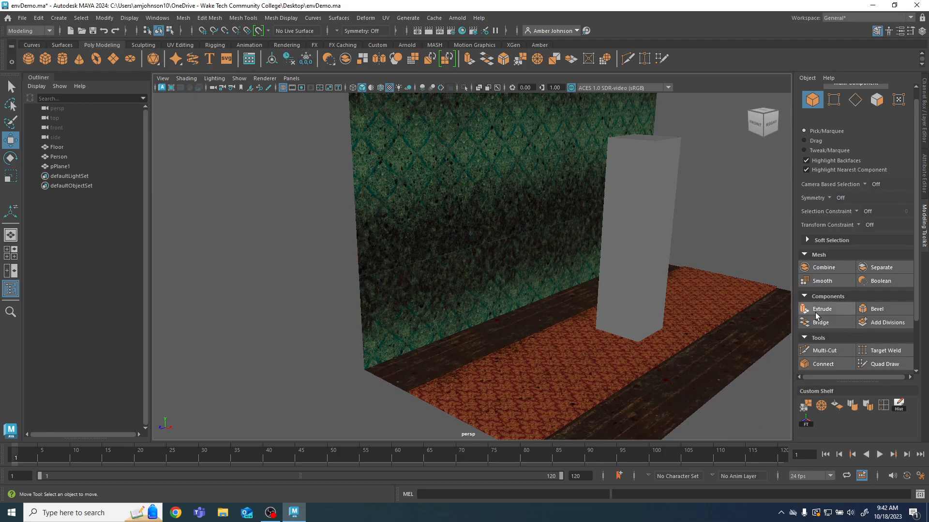
Step: Insert a horizontal edge loop across the lower part of the wallpapered wall and activate the Move tool
scroll(849, 292, "down", 2)
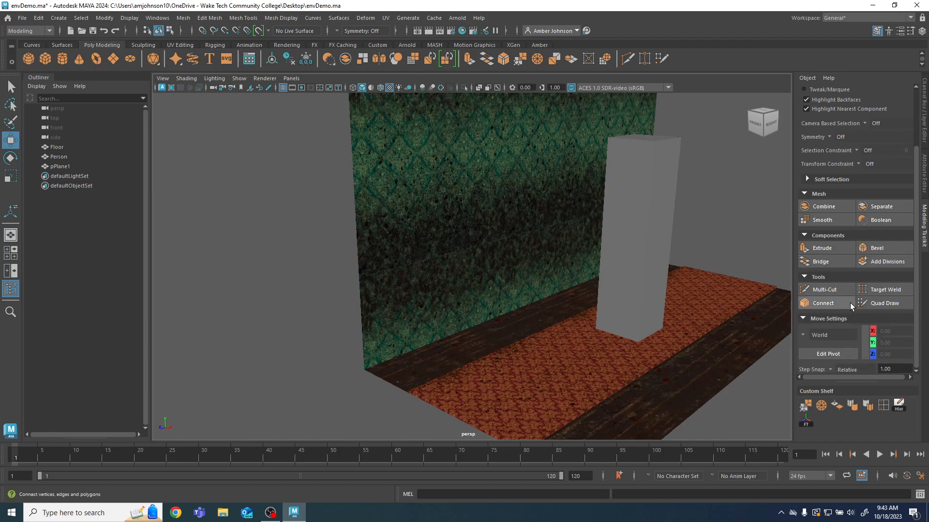
left_click(882, 404)
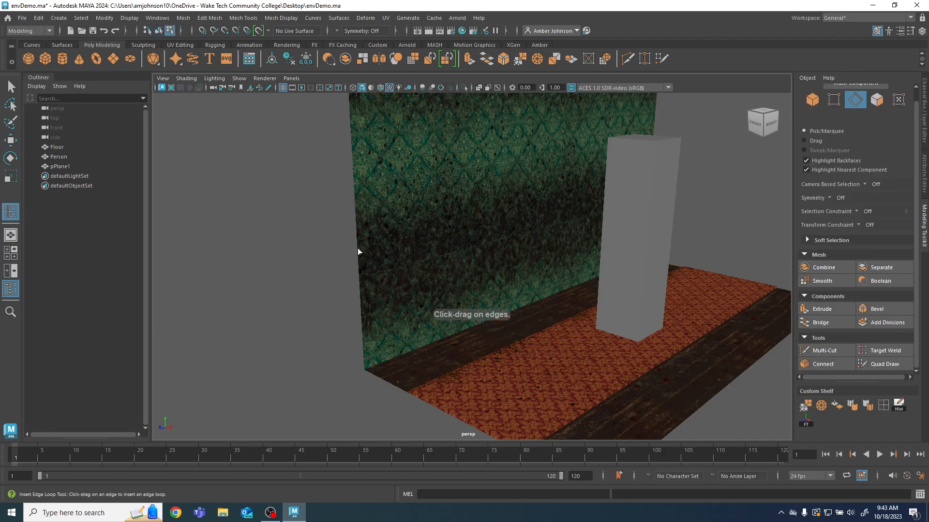
left_click(358, 250)
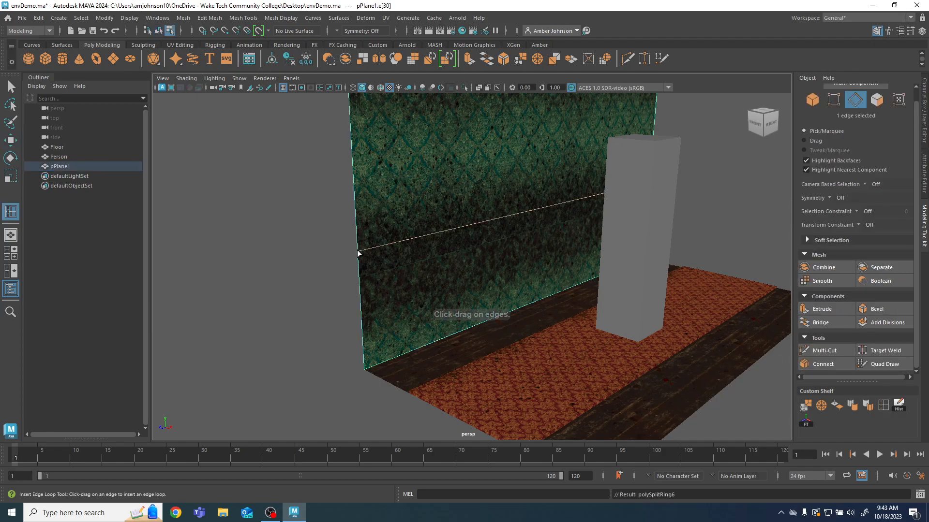
key("w")
Step: Try to set the wall's new horizontal edge loop to a world Y position of 100
scroll(853, 271, "down", 2)
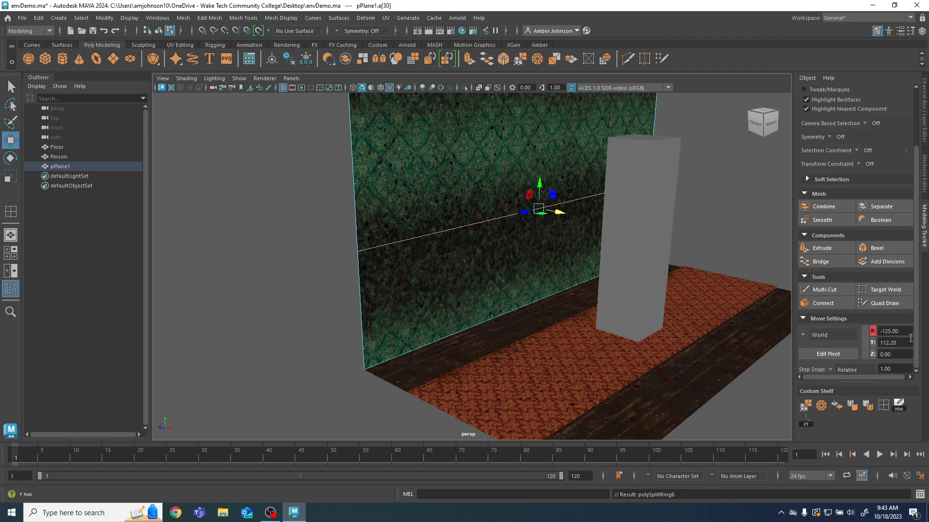
double_click(903, 343)
type("100")
key("Return")
key("ctrl+z")
Step: Move the edge loop to a world Y position of 100 with Preserve UVs enabled, and close the tool settings
left_click_drag(0, 78, 214, 89)
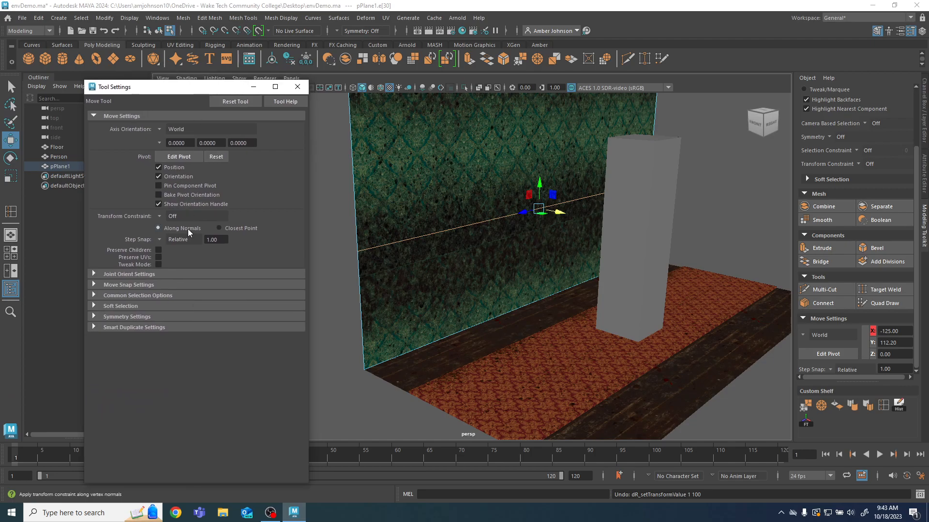
left_click(158, 258)
middle_click_drag(632, 328, 612, 328, "alt")
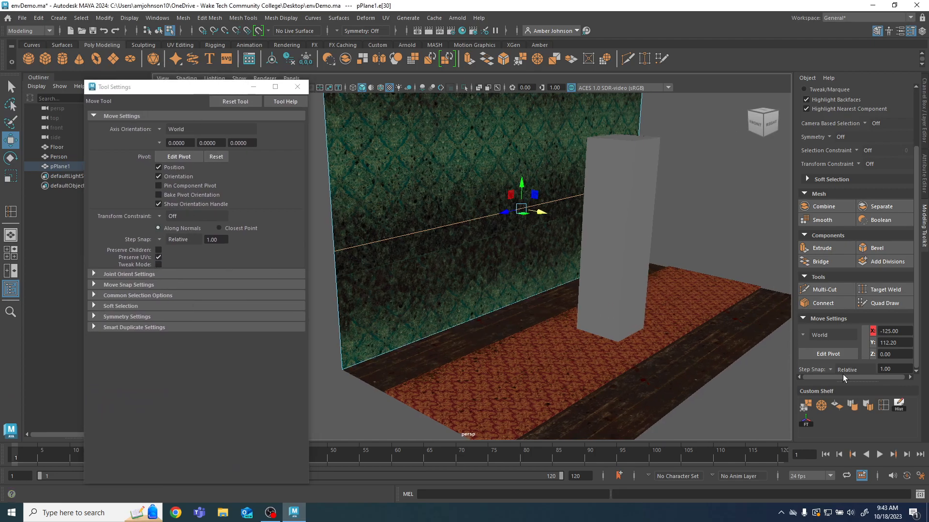
left_click_drag(902, 343, 815, 344)
type("100")
key("Return")
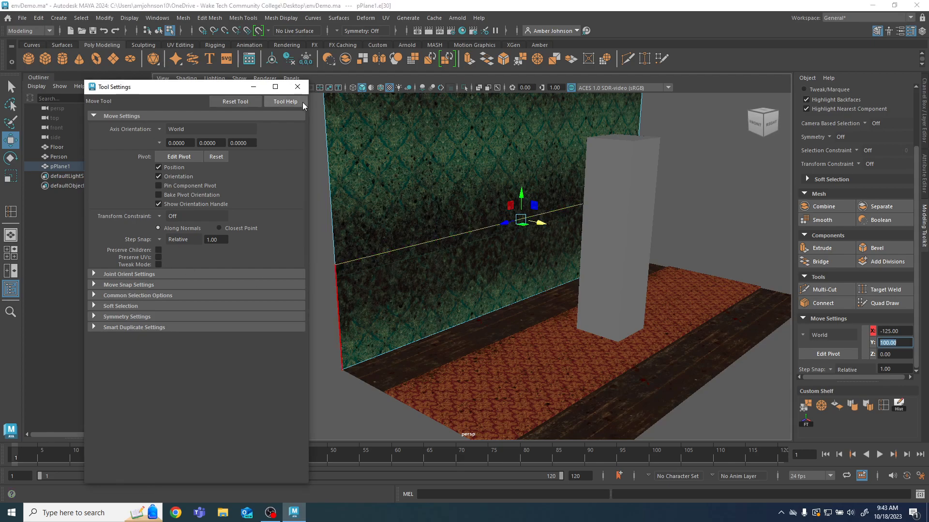
left_click(297, 86)
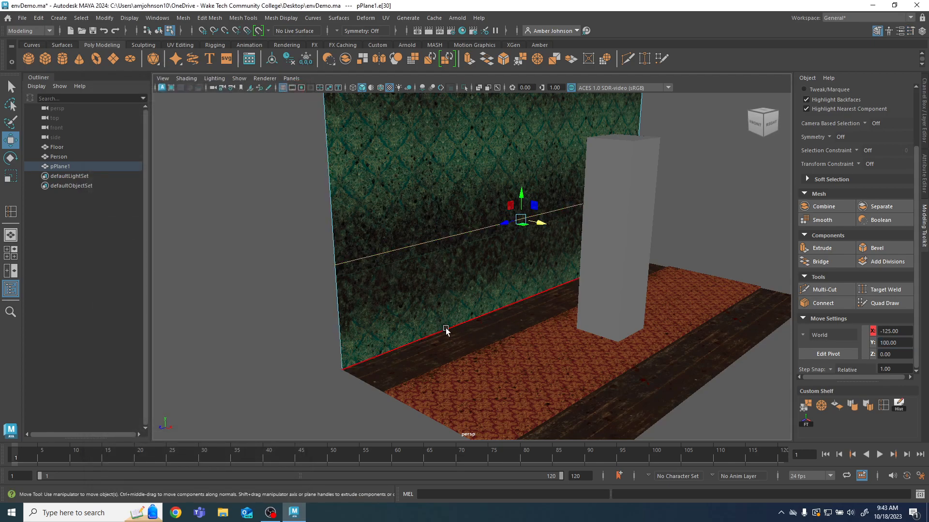
Step: Select the wall face below the new edge loop and assign the existing TrimSheet_MAT material to it
left_click_drag(453, 331, 468, 317, "alt")
scroll(866, 170, "up", 3)
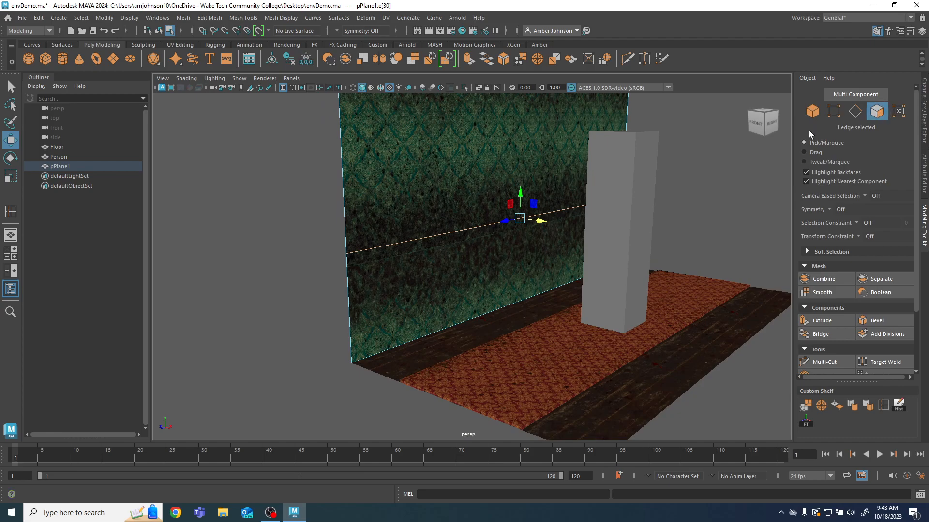
left_click(450, 275)
scroll(464, 275, "up", 3)
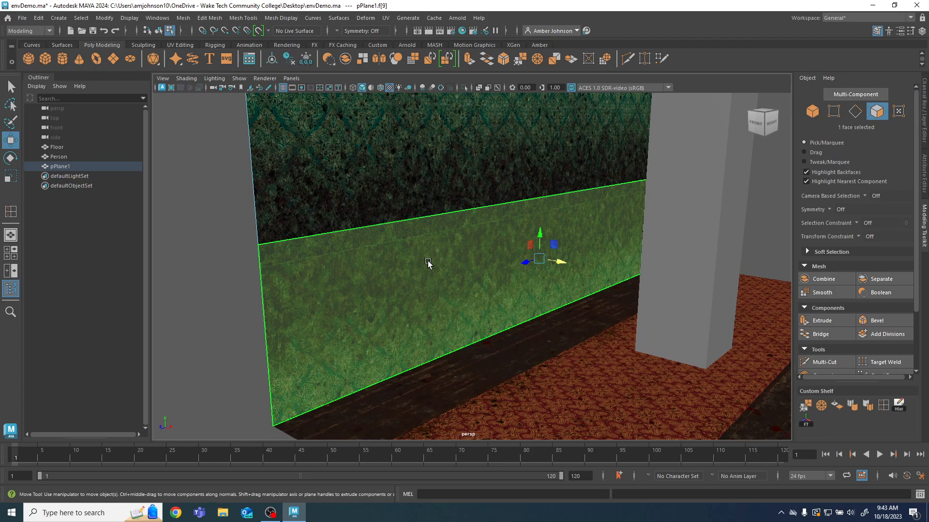
right_click(456, 255)
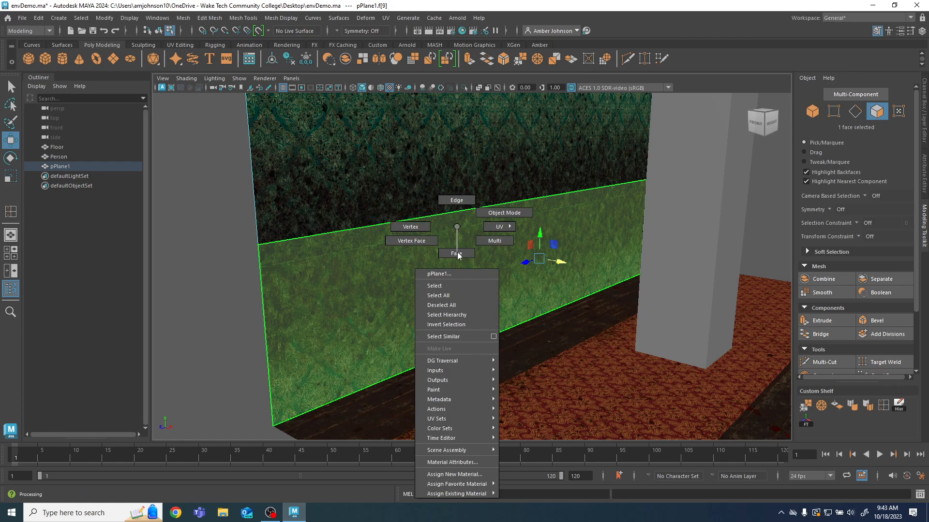
mouse_move(467, 486)
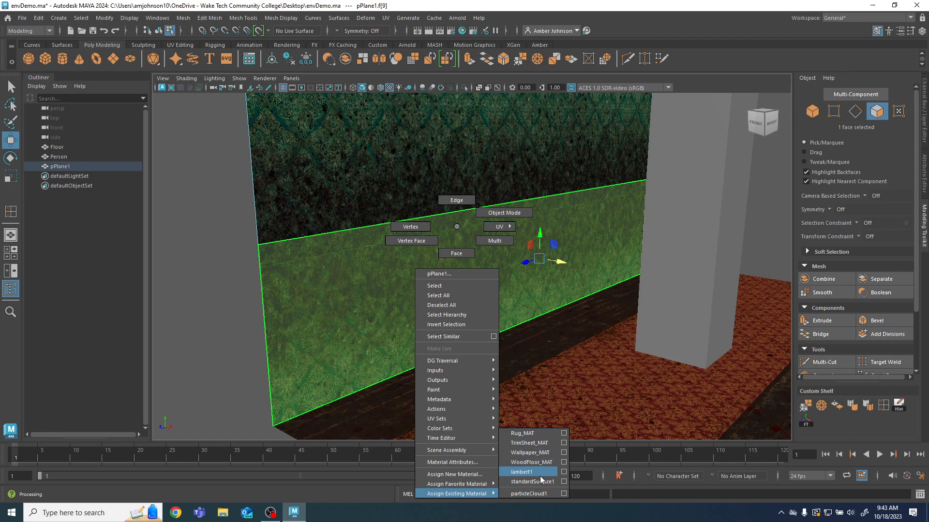
left_click(529, 443)
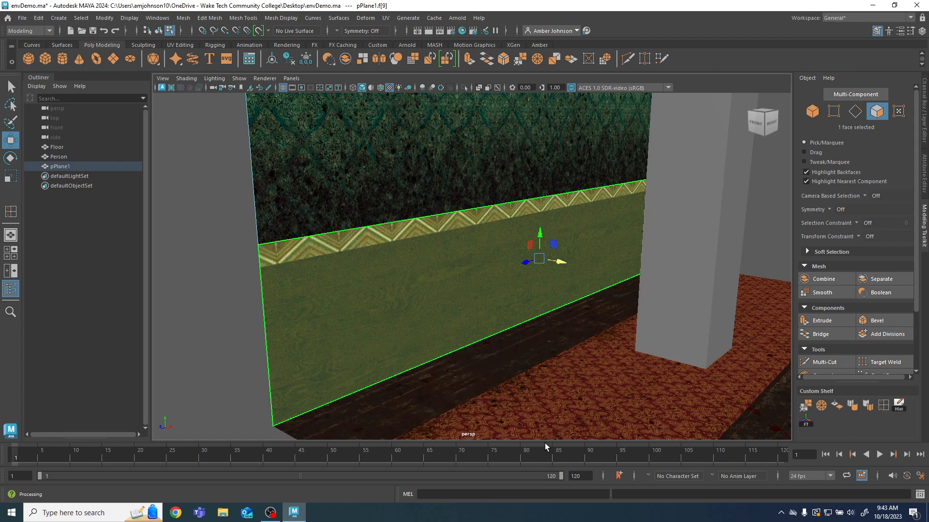
left_click(251, 293)
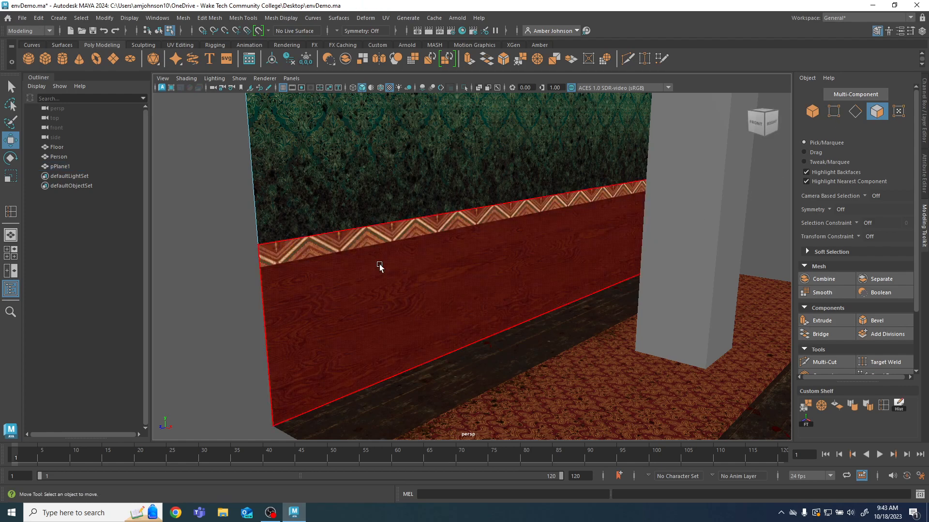
Step: Move the lower wall face's UVs up in the UV Editor onto the trim sheet's dark wood area, then close the editor
left_click_drag(513, 353, 446, 367, "alt")
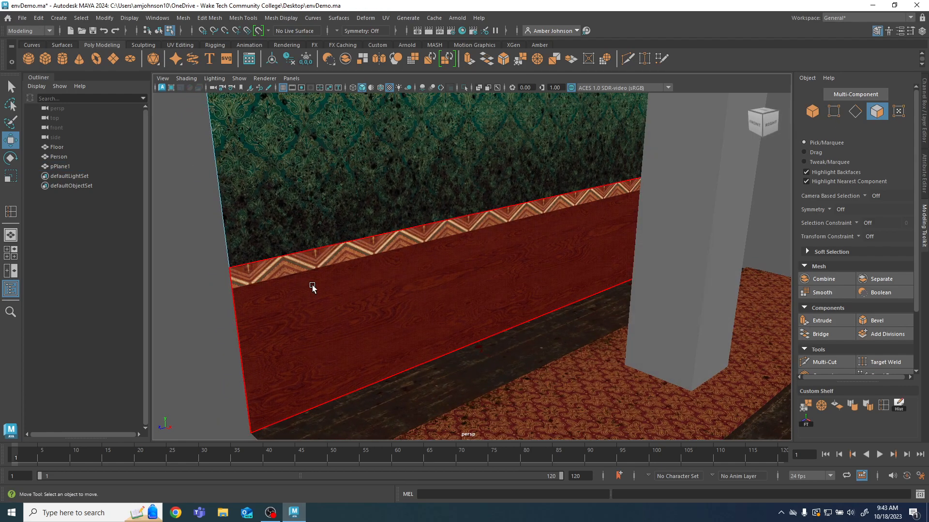
left_click(313, 286)
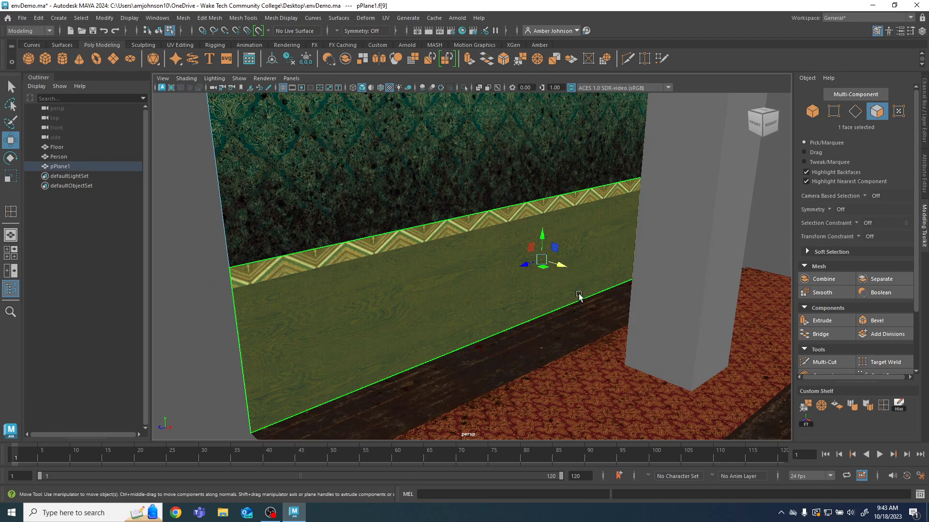
left_click(385, 18)
left_click(424, 38)
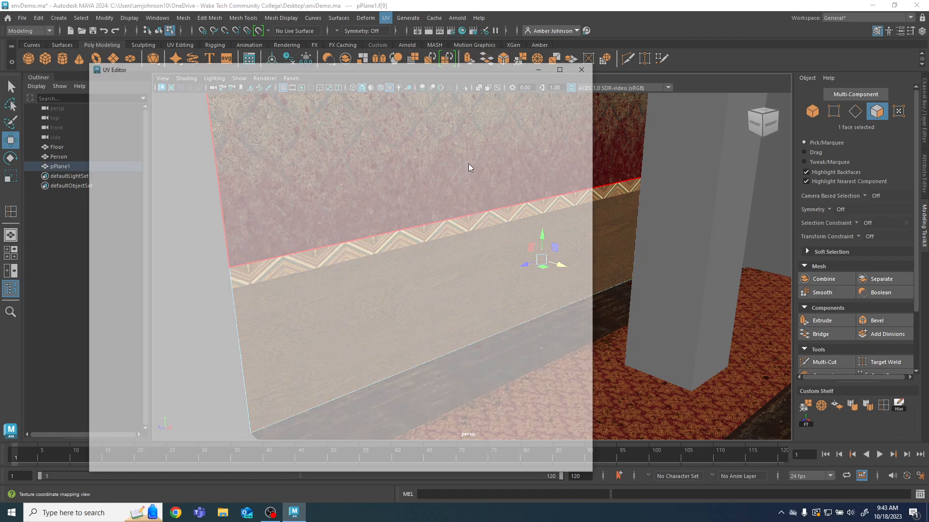
scroll(401, 333, "down", 3)
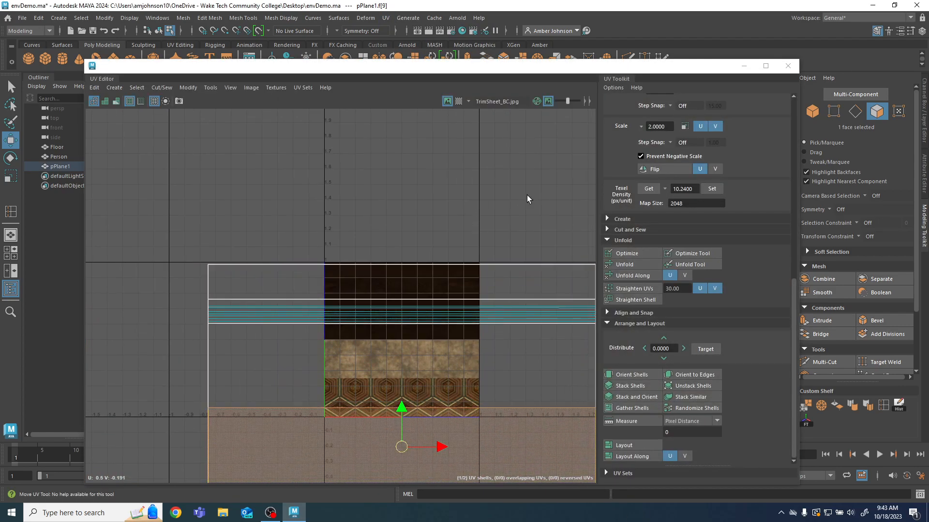
scroll(484, 225, "down", 2)
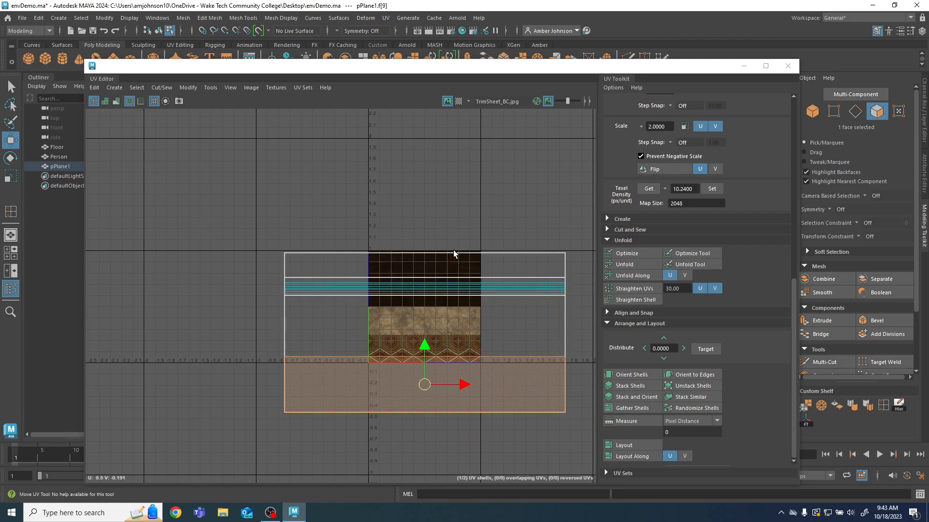
left_click_drag(426, 347, 446, 245)
left_click(787, 67)
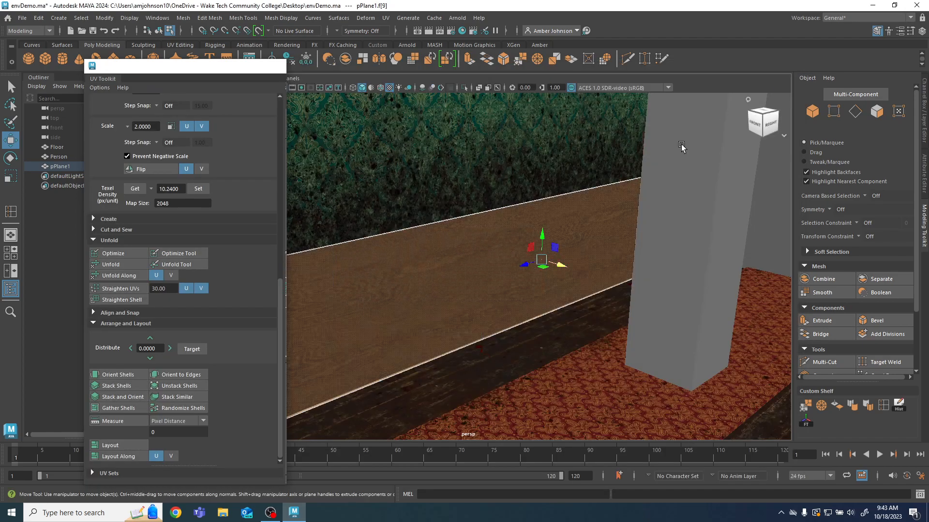
left_click(175, 258)
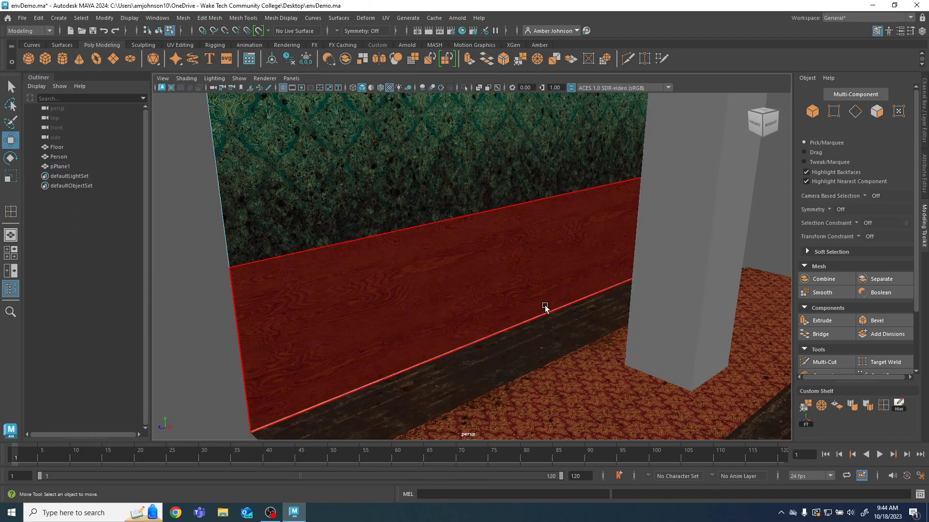
Step: Insert two horizontal edge loops in the wood paneling, one near its upper edge and one near the floor
left_click_drag(525, 287, 510, 305, "alt")
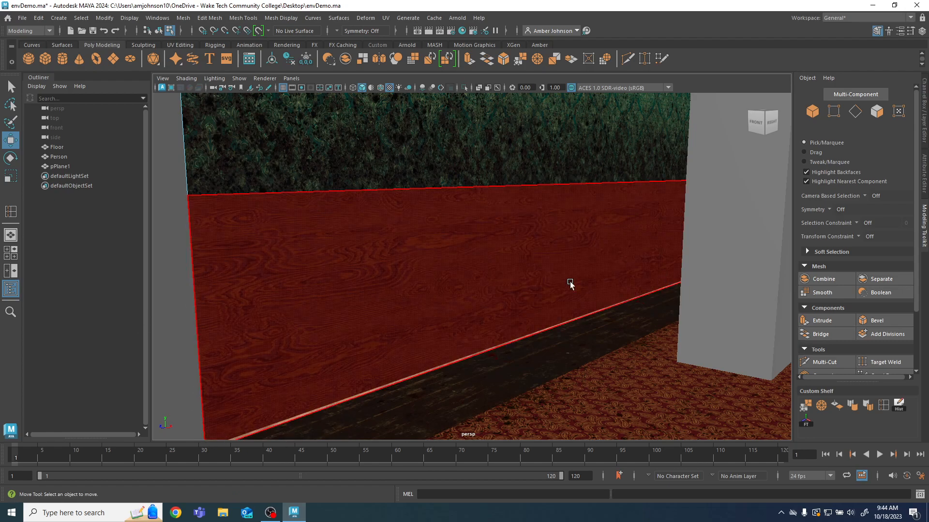
left_click(467, 234, "shift")
scroll(894, 293, "down", 2)
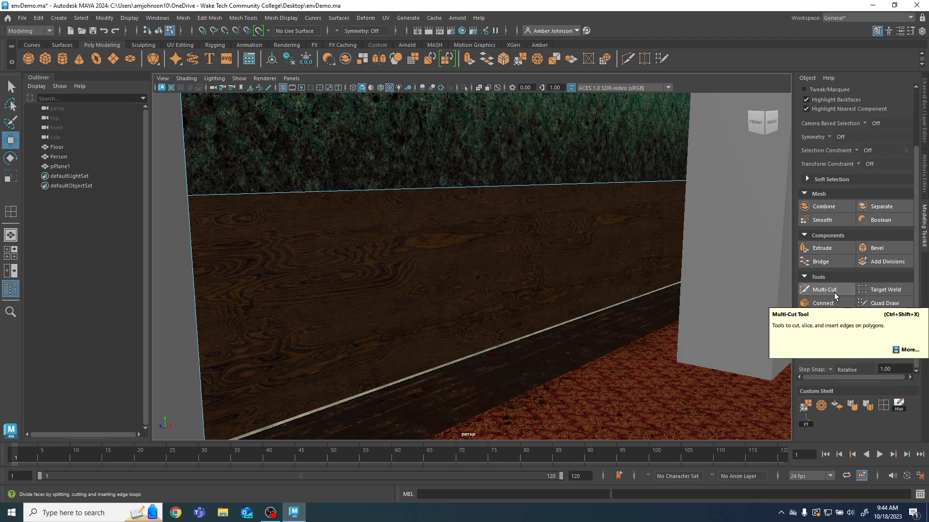
left_click(883, 405)
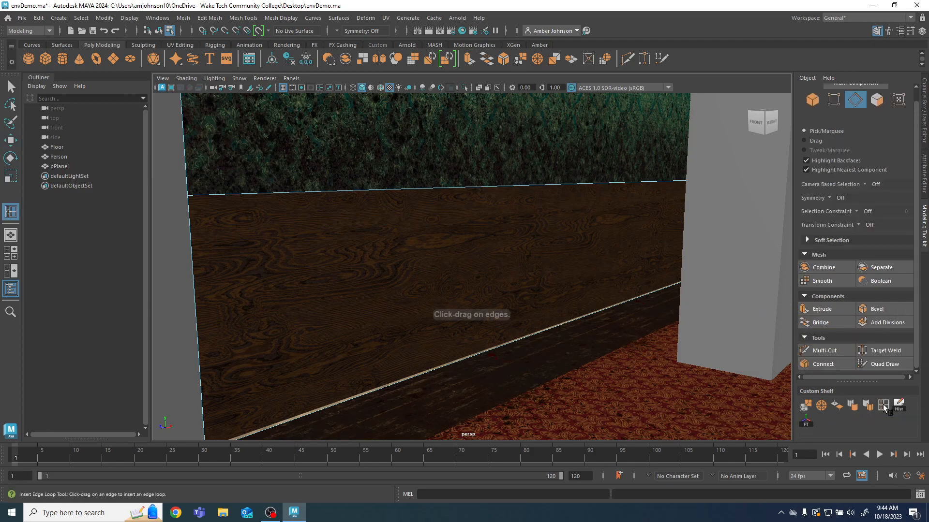
left_click(189, 217)
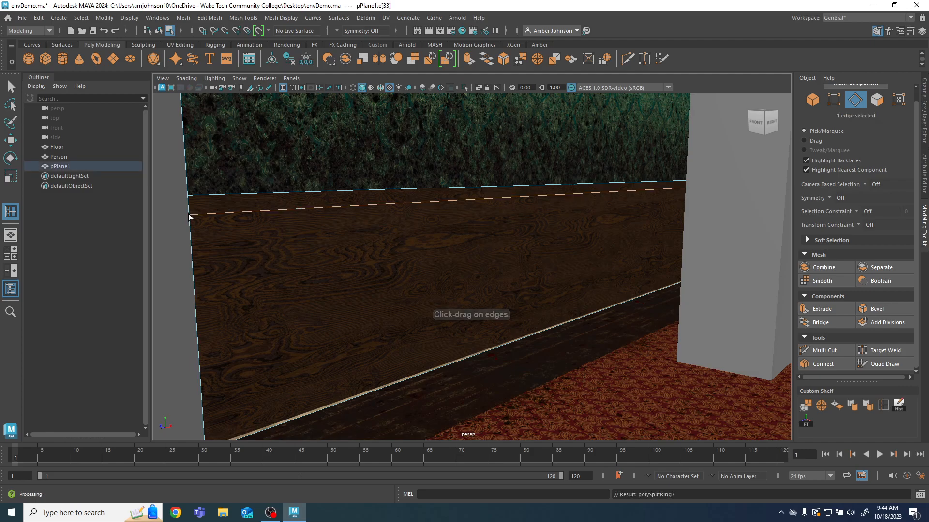
left_click(206, 432)
key("w")
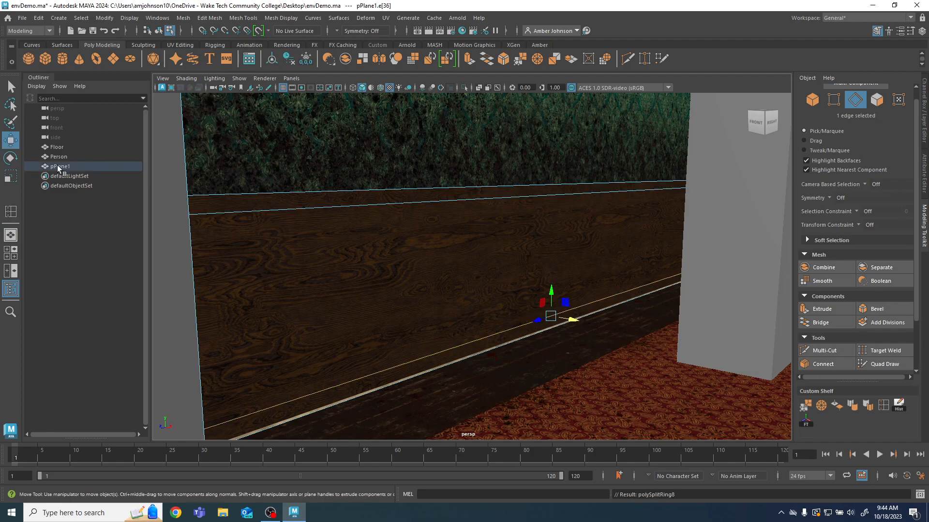
Step: With the Move tool's Preserve UVs option on, set the lower edge loop's world Y position to 10
double_click(12, 142)
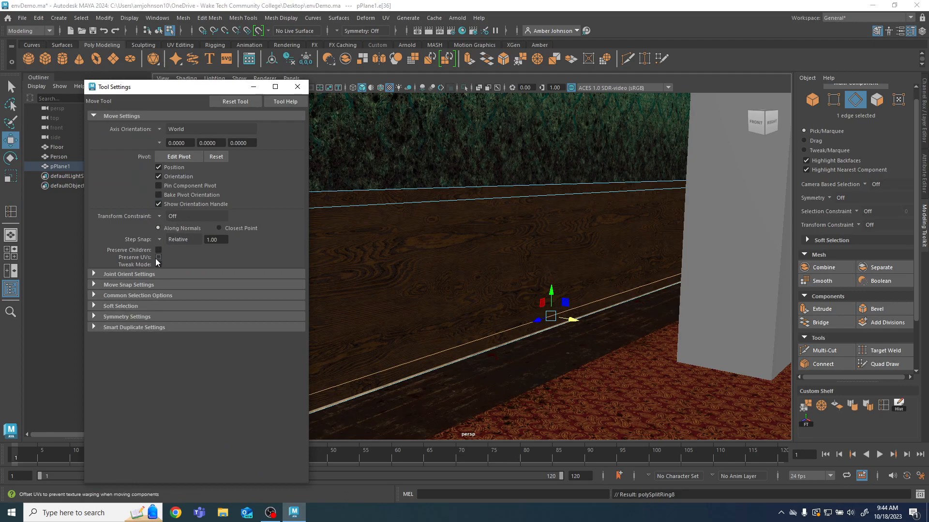
left_click_drag(185, 88, 7, 77)
scroll(896, 347, "down", 3)
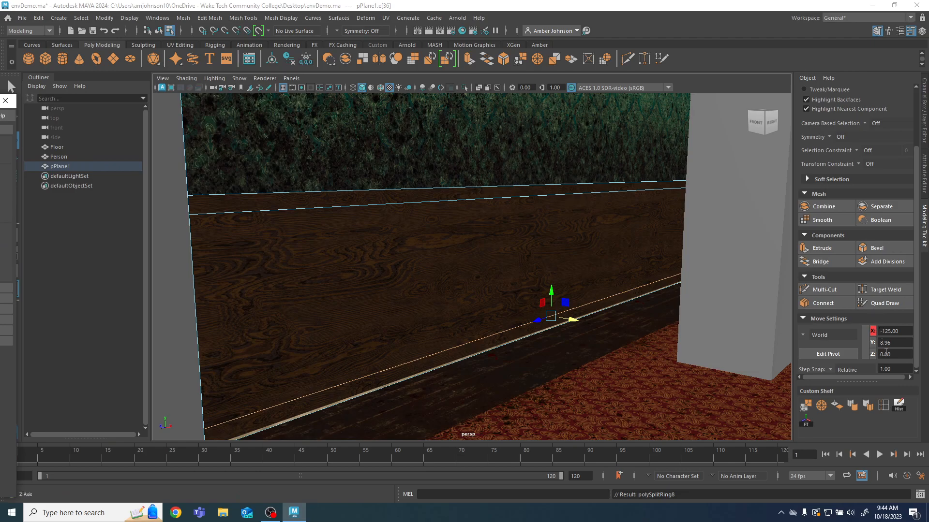
left_click(895, 343)
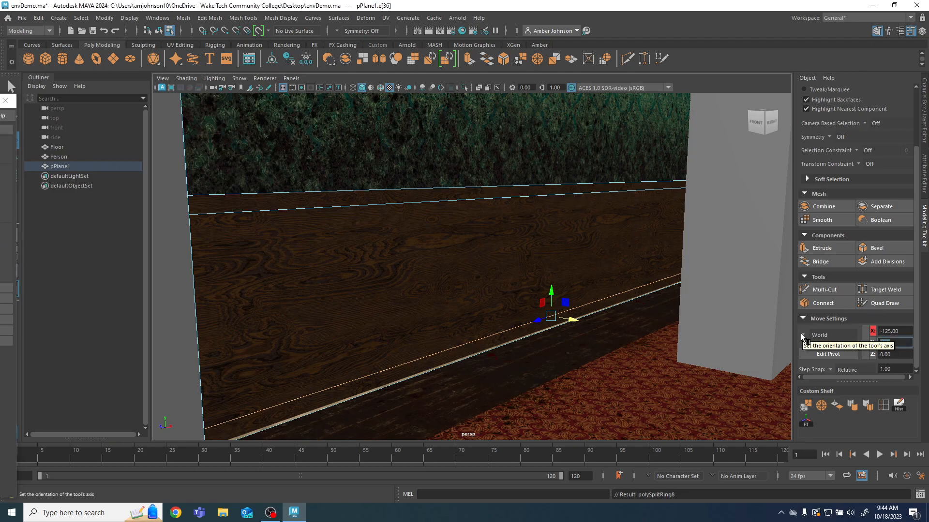
type("10")
key("Return")
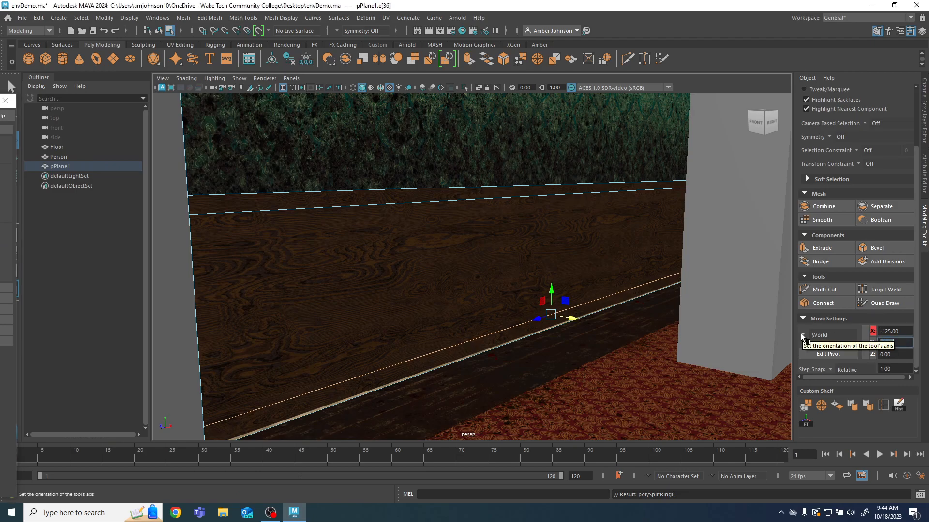
Step: Set the paneling's upper inserted edge loop to a world Y position of 90
left_click(243, 213)
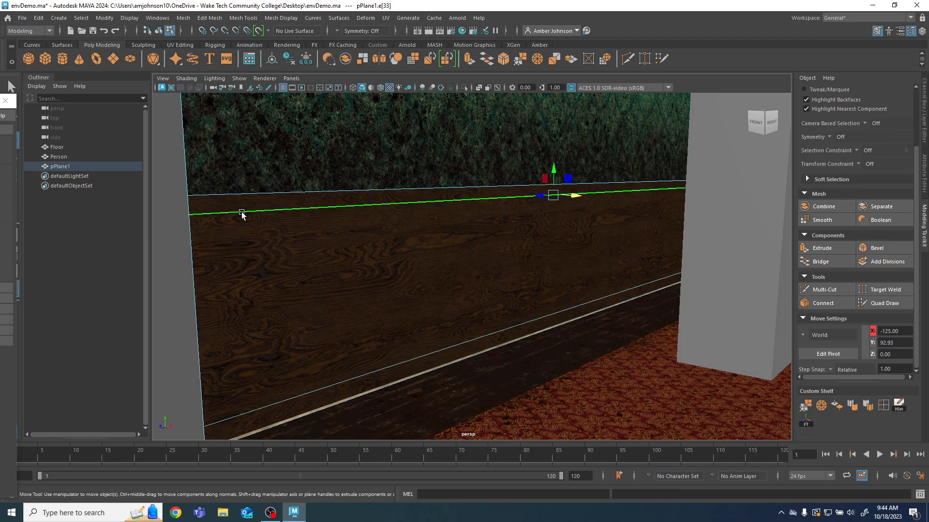
left_click(900, 343)
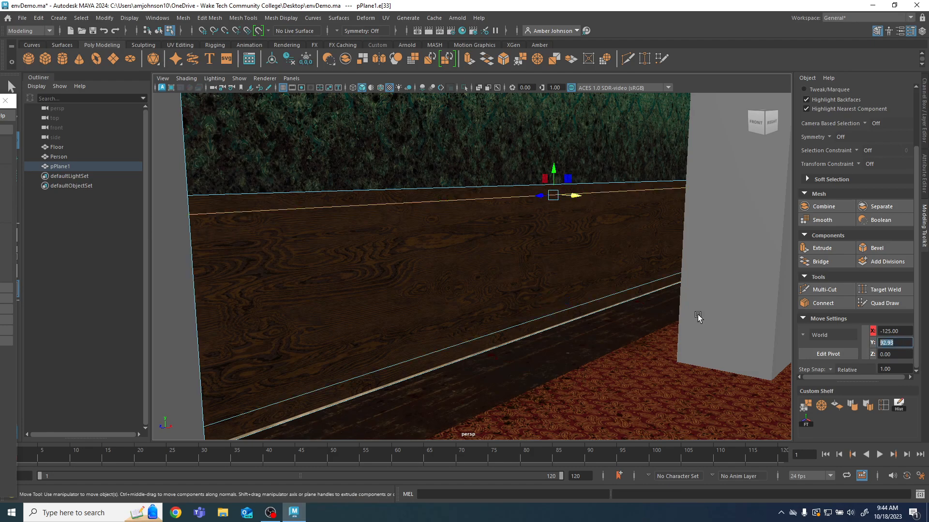
type("90")
key("Return")
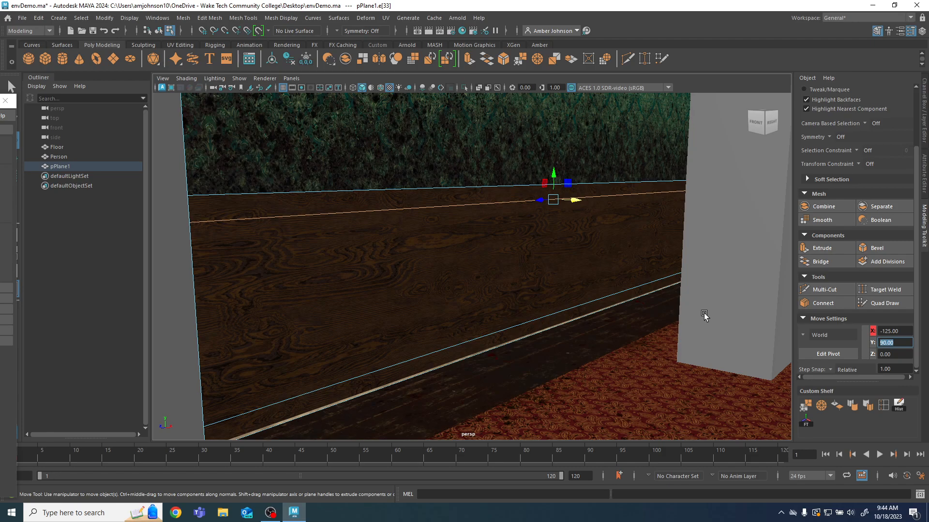
Step: Try world Y positions of 96 and 94 for the upper edge loop and return it to 90
type("96")
key("Return")
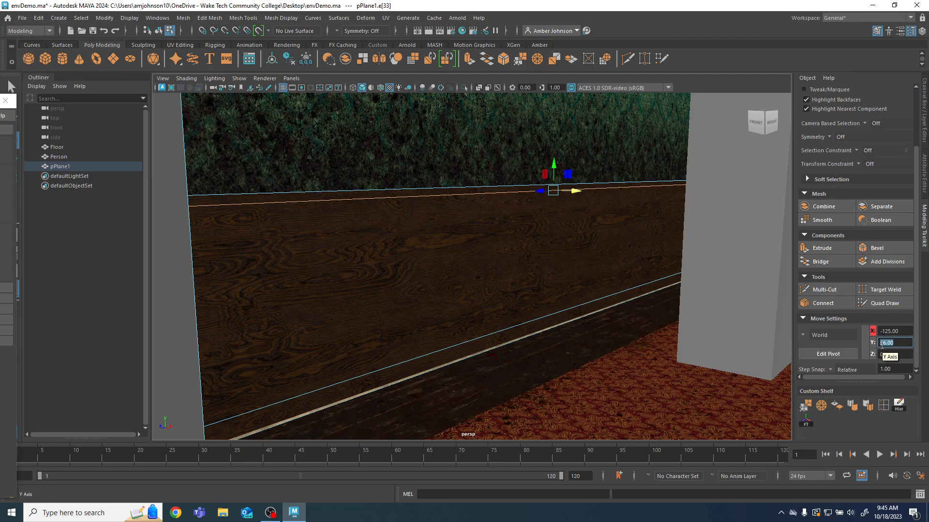
key("Return")
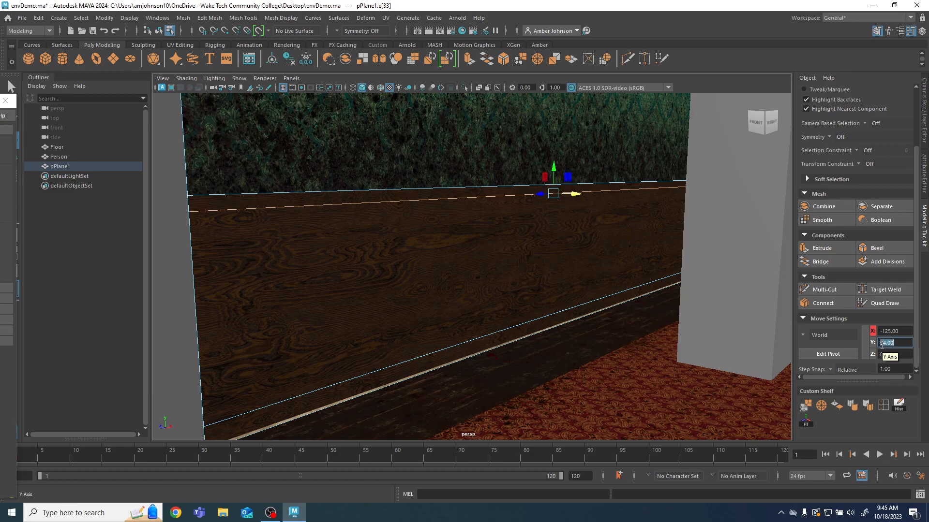
type("50")
key("Return")
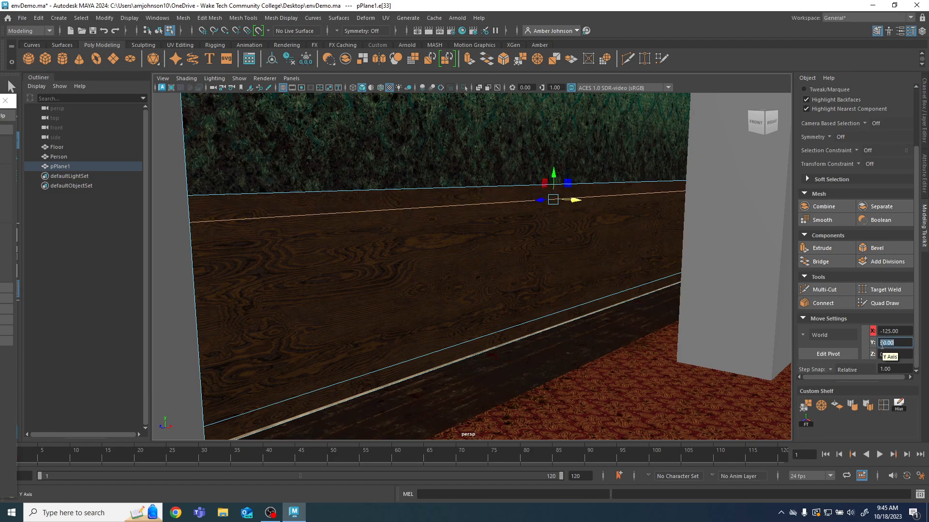
type("90")
key("Return")
scroll(871, 294, "up", 3)
scroll(871, 295, "down", 3)
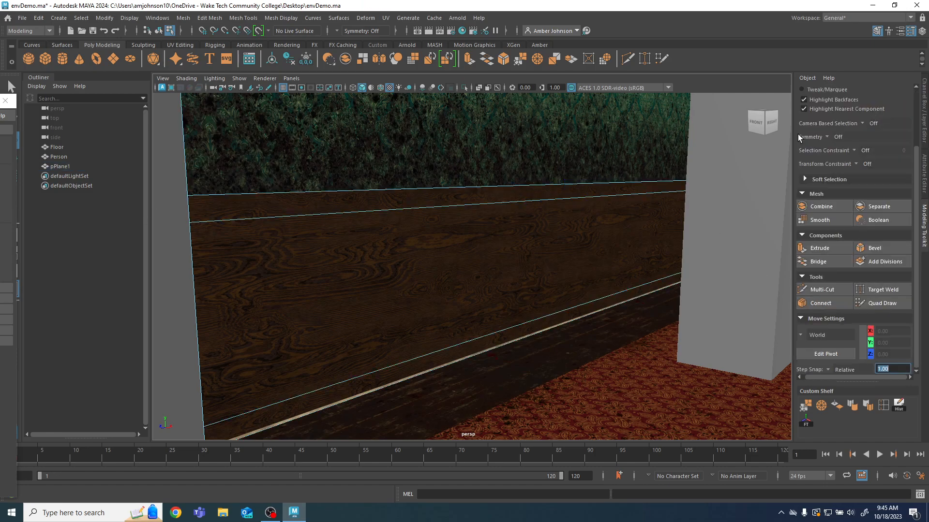
Step: Select the narrow upper and lower strip faces of the paneling and extrude them about 3 units out from the wall
left_click(267, 209)
left_click(353, 392, "shift")
left_click_drag(488, 328, 499, 331, "alt")
left_click_drag(571, 258, 577, 261, "shift")
left_click_drag(577, 260, 575, 265)
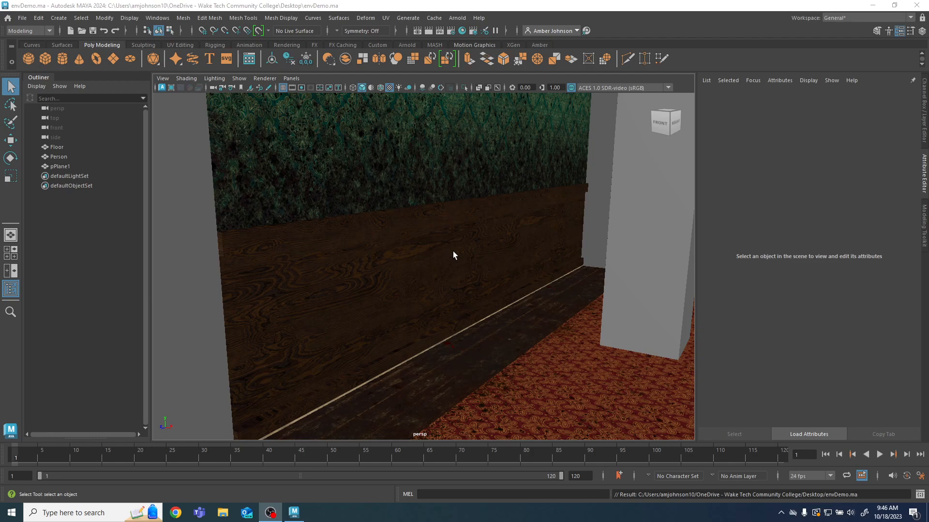
Step: Turn off Preserve UVs for the Move tool and close its settings
left_click(11, 140)
double_click(10, 141)
left_click_drag(68, 96, 311, 86)
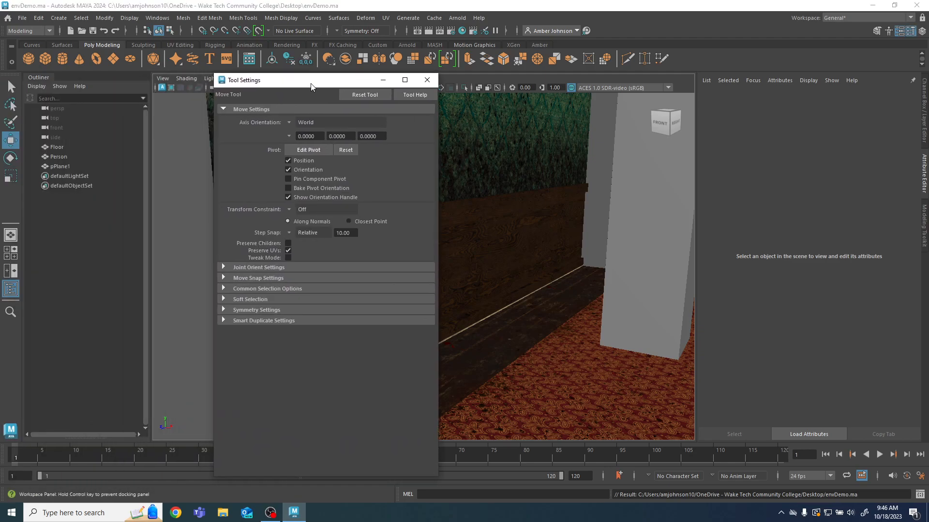
left_click(289, 251)
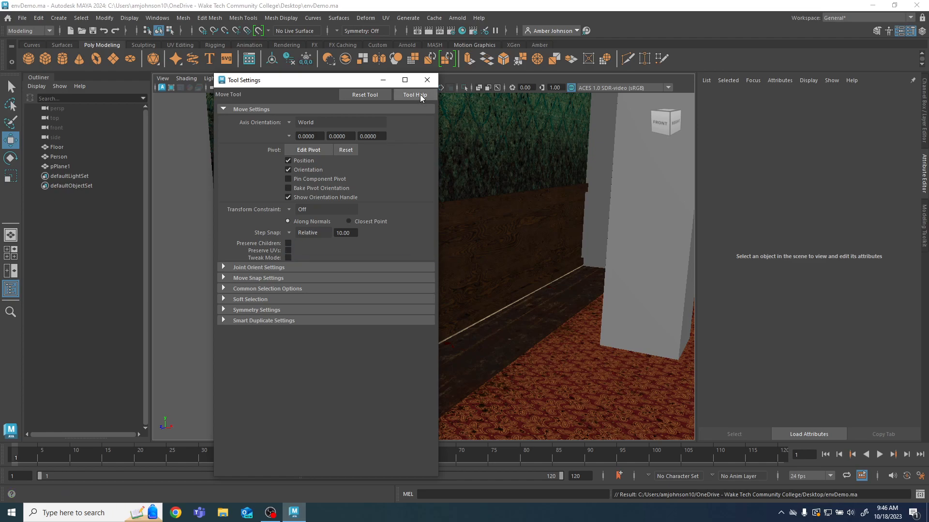
left_click(427, 81)
Step: Delete the end-cap faces of the upper and lower trim strips at the near end of the wall
left_click_drag(445, 345, 369, 315, "alt")
left_click(367, 310)
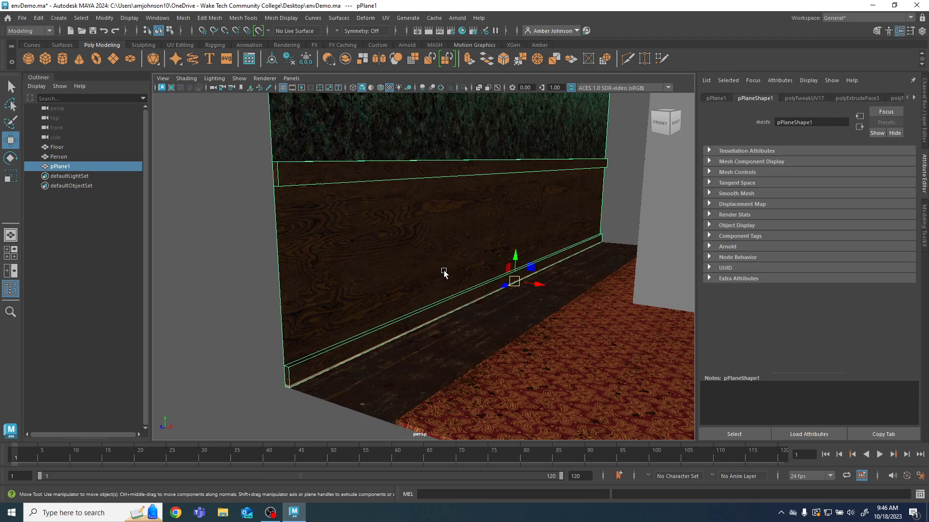
mouse_move(442, 314)
left_mouse_down("alt")
mouse_move(509, 322)
mouse_move(463, 323)
mouse_move(450, 305)
left_mouse_up("alt")
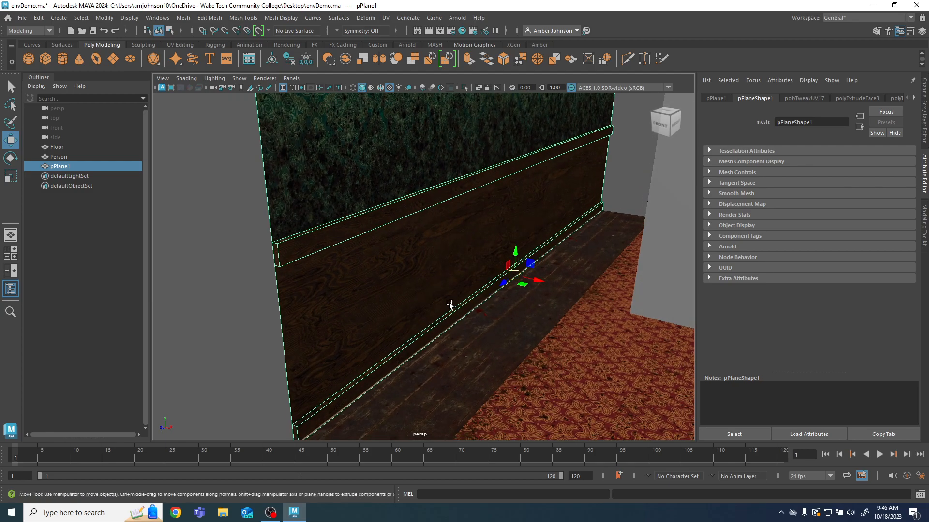
left_click(925, 222)
left_click(876, 112)
left_click(297, 253)
key("Delete")
mouse_move(396, 308)
left_mouse_down("alt")
mouse_move(427, 284)
mouse_move(410, 306)
left_mouse_up("alt")
left_click(374, 310)
key("Delete")
left_click(370, 315)
key("Delete")
Step: Delete the upper trim strip's end-cap face at the opposite end of the wall
left_click_drag(572, 255, 598, 181, "alt")
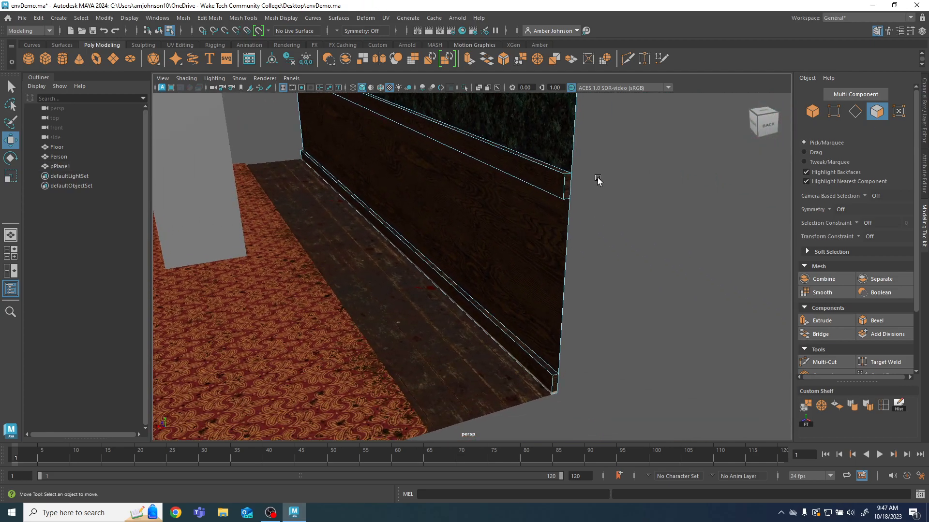
left_click(571, 184)
key("Delete")
Step: Select the outer top edge of the baseboard trim and try to move it down
left_click_drag(437, 249, 458, 204, "alt")
middle_click_drag(458, 204, 483, 233, "alt")
scroll(482, 228, "up", 4)
middle_click_drag(490, 353, 525, 229, "alt")
scroll(426, 241, "up", 4)
left_click(853, 113)
left_click(363, 218)
key("f")
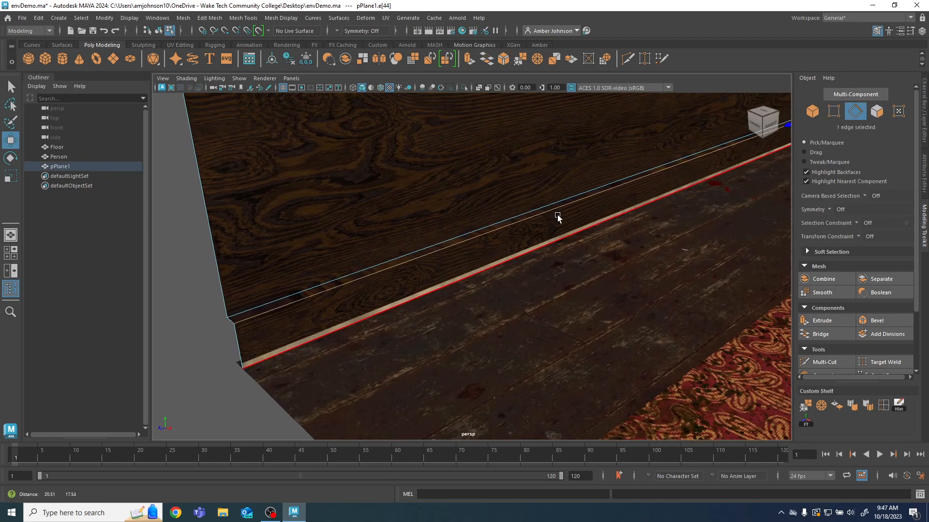
mouse_move(787, 115)
left_mouse_down()
mouse_move(786, 133)
mouse_move(787, 123)
left_mouse_up()
scroll(864, 279, "down", 3)
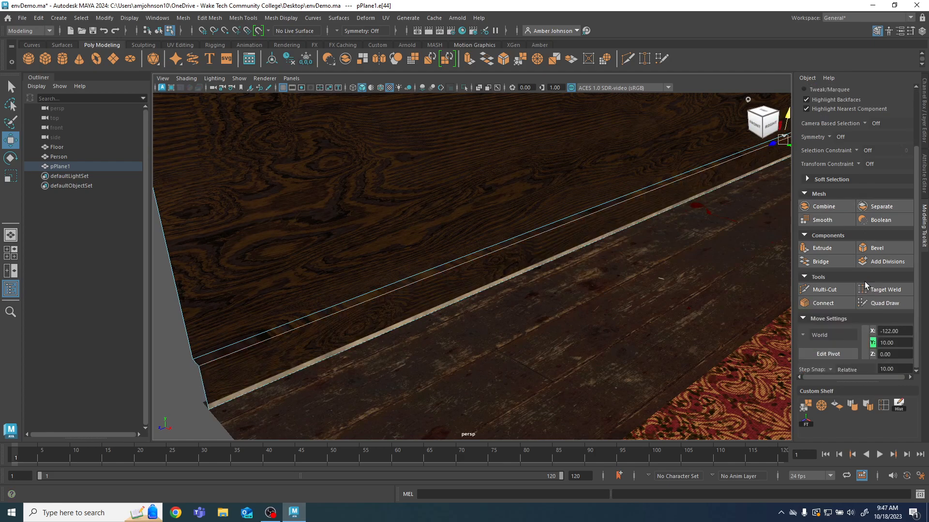
Step: Set the relative step snap to 1 and lower the baseboard's outer top edge to a world Y of 8
left_click_drag(898, 369, 819, 355)
type("1")
key("Return")
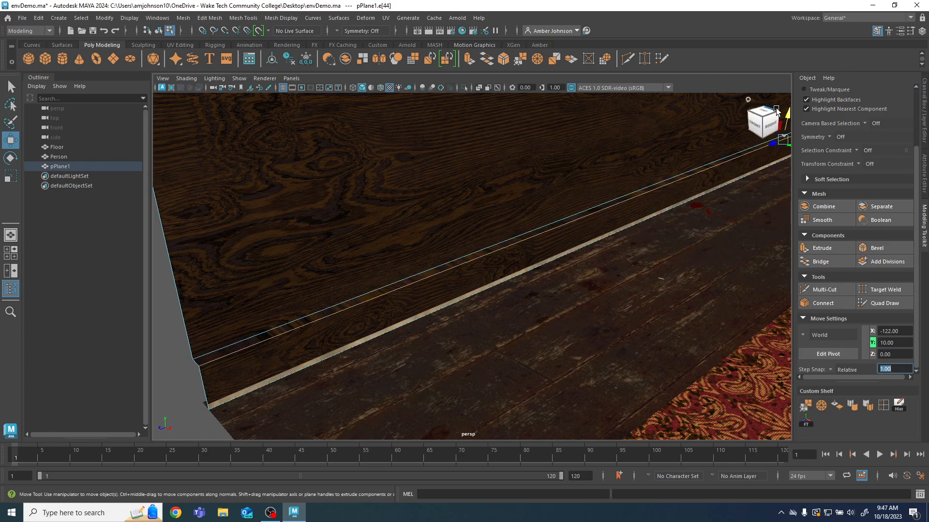
left_click_drag(788, 113, 789, 116)
left_click_drag(561, 213, 629, 253, "alt")
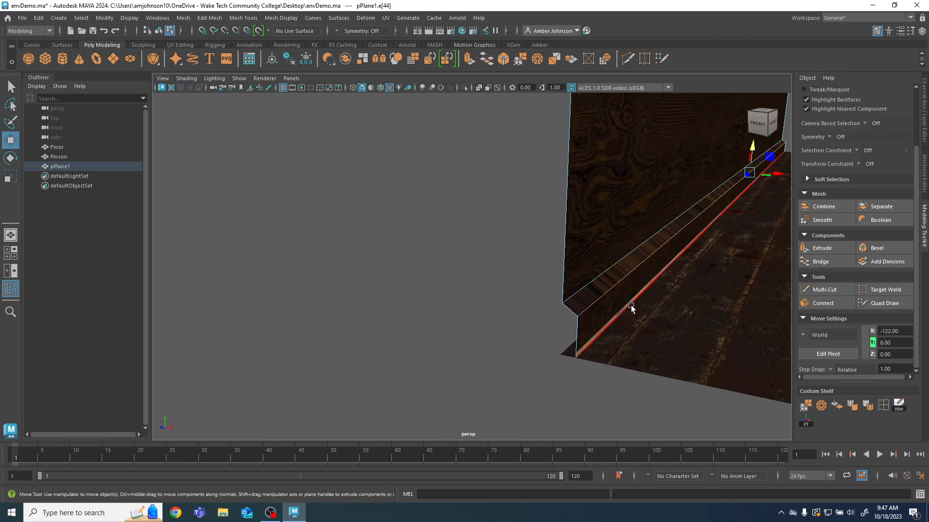
Step: Select the vertical edges at both ends of the upper trim strip's front face
middle_click_drag(696, 330, 652, 320, "alt")
scroll(599, 244, "down", 3)
mouse_move(601, 239)
left_mouse_down("alt")
mouse_move(574, 261)
mouse_move(616, 246)
mouse_move(603, 247)
left_mouse_up("alt")
middle_click_drag(602, 132, 599, 222, "alt")
left_click(525, 195)
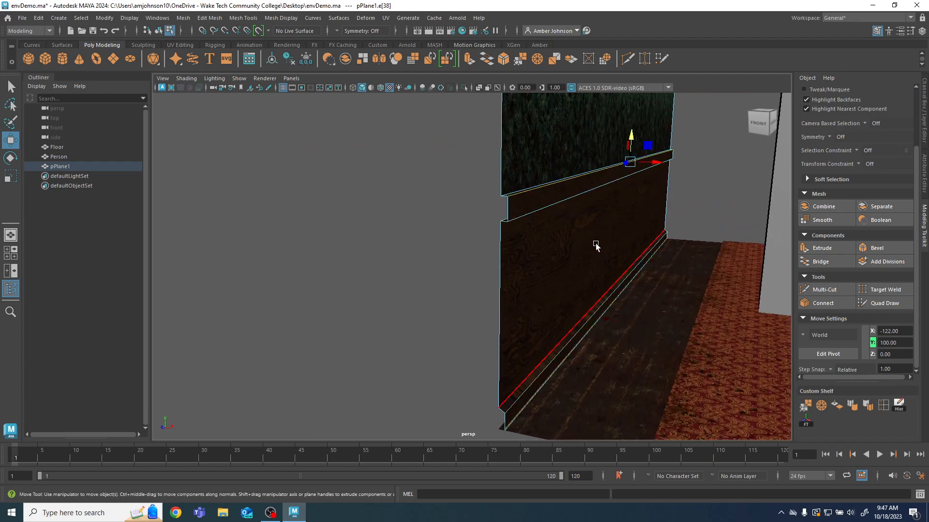
left_click_drag(596, 243, 576, 248, "alt")
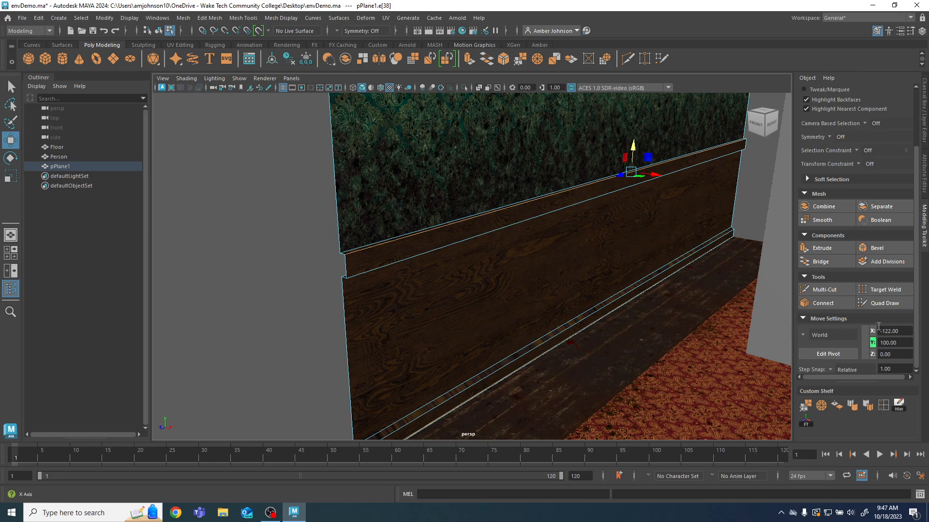
left_click(347, 265)
middle_click_drag(621, 242, 484, 296, "alt")
left_click_drag(571, 219, 601, 213, "alt")
left_click(628, 193)
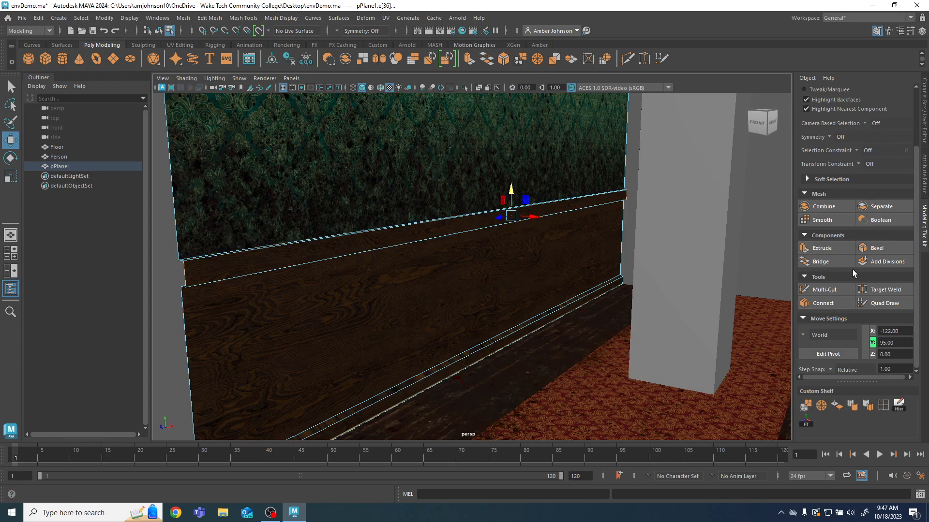
Step: Connect the edges of the strip between wallpaper and wood panel with 2 segments and a pinch of 0.75
left_click(823, 304)
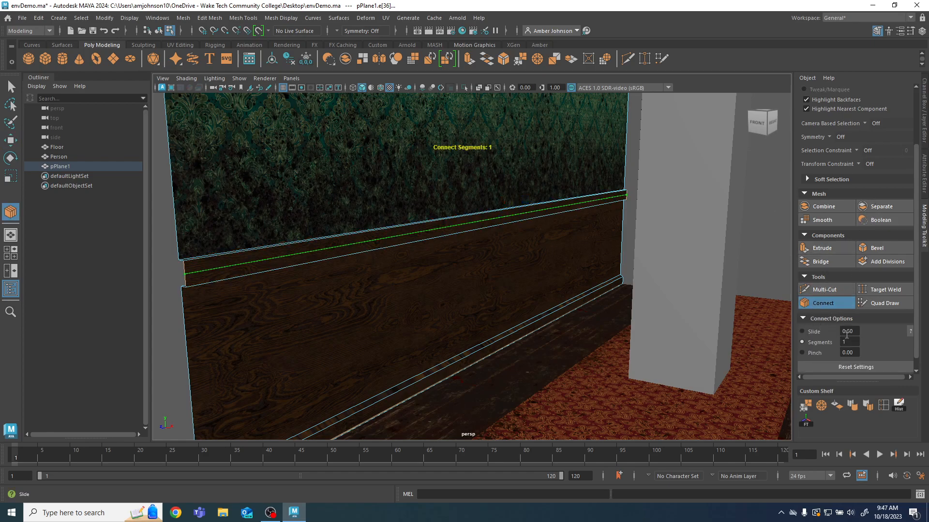
type("2")
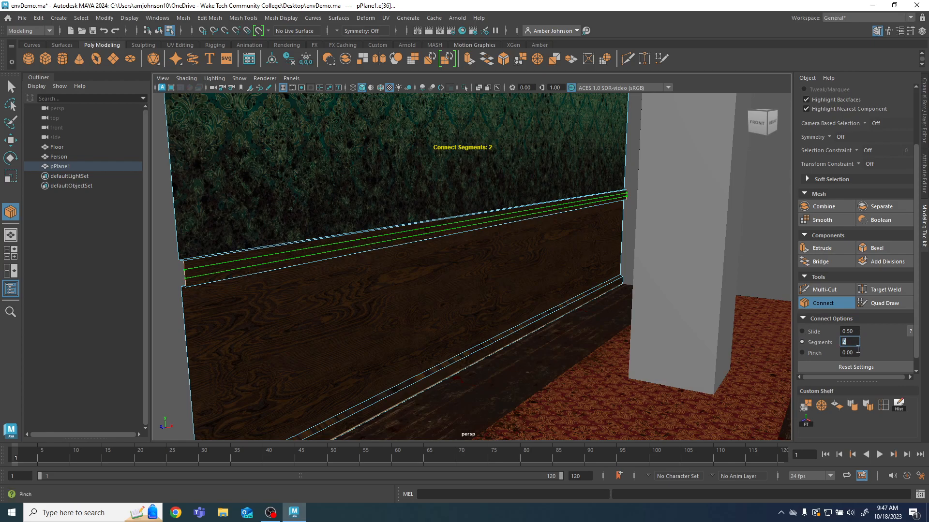
key("Tab")
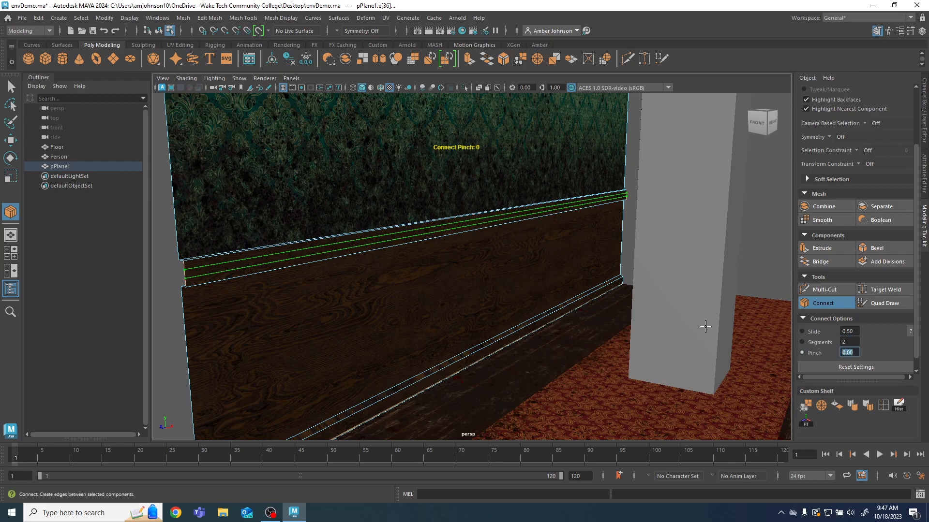
type(".75")
key("Return")
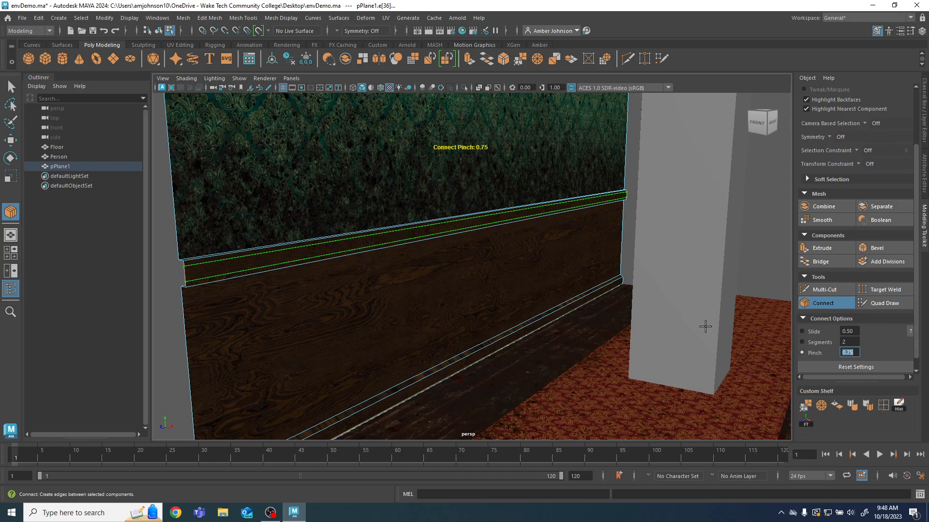
key("w")
scroll(909, 170, "up", 3)
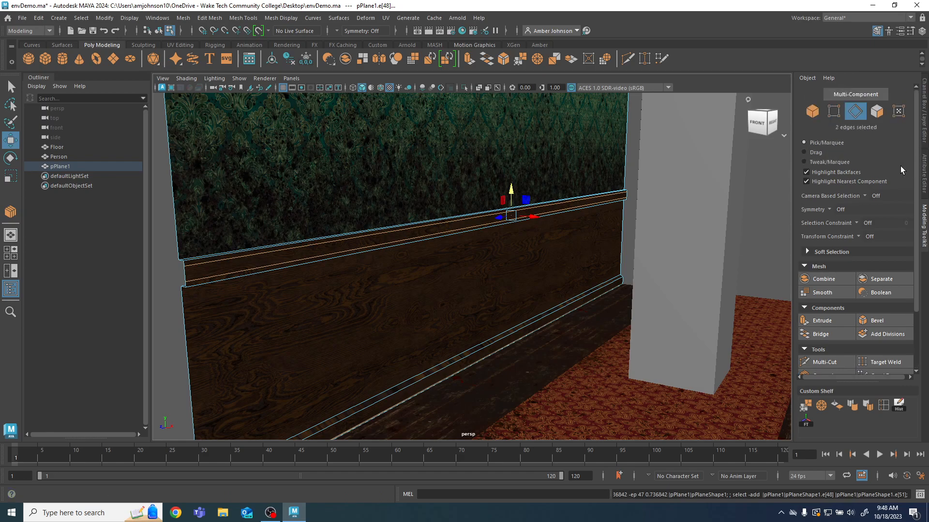
Step: Extrude the wide middle face of the chair-rail strip slightly outward from the wall
left_click(875, 111)
left_click(516, 218)
left_click_drag(531, 217, 534, 218, "shift")
scroll(326, 295, "up", 2)
left_click_drag(331, 311, 359, 311, "alt")
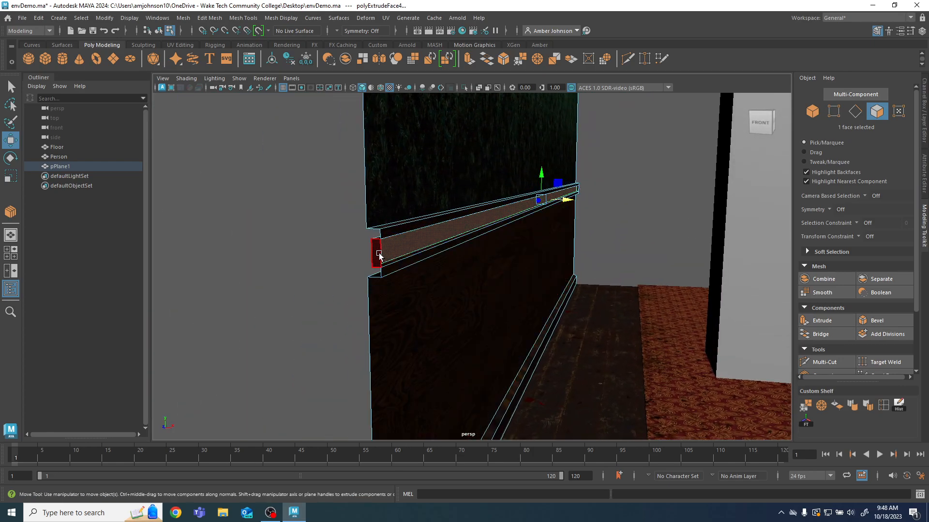
Step: Delete the small end-cap face left on the side of the extruded chair rail
left_click(379, 255)
key("Delete")
mouse_move(596, 275)
left_mouse_down("alt")
mouse_move(586, 283)
mouse_move(587, 267)
left_mouse_up("alt")
left_click(612, 182)
left_click(669, 214)
Step: Narrow the chair rail's raised front face by scaling it vertically to about 0.6, giving the moulding sloped sides
left_click(275, 272)
key("r")
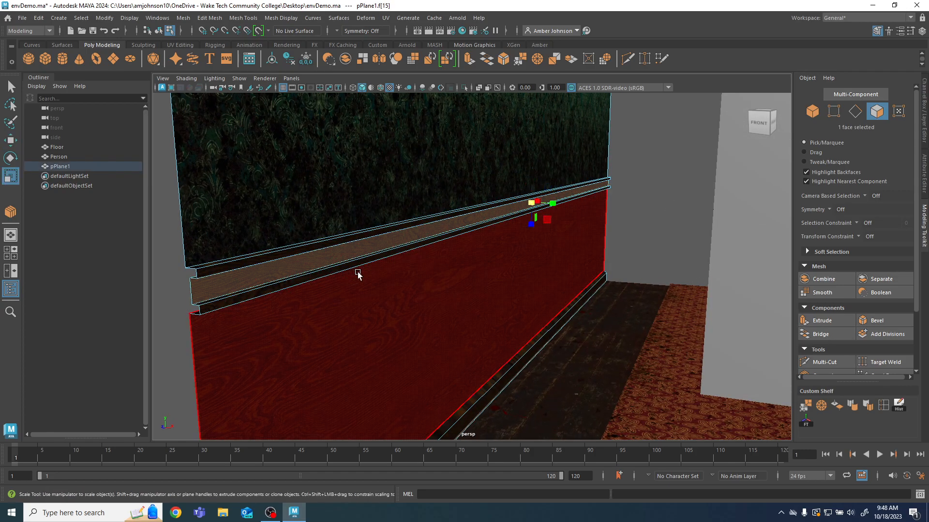
left_click(531, 226)
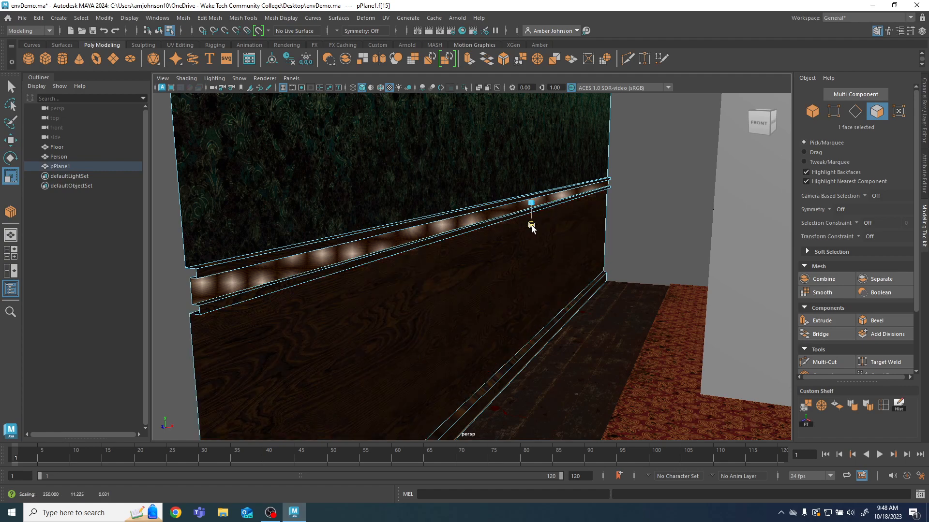
left_click_drag(532, 227, 534, 218)
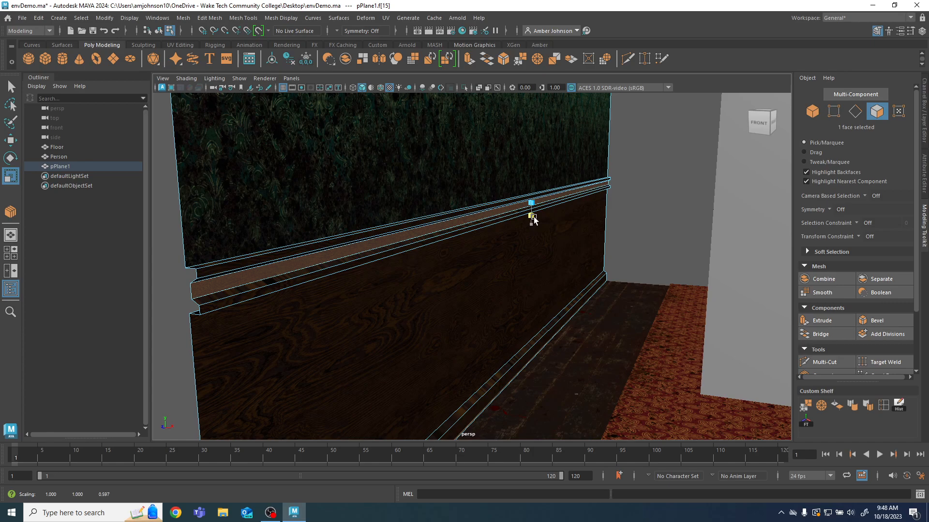
scroll(222, 325, "down", 3)
mouse_move(426, 319)
left_mouse_down("alt")
mouse_move(383, 319)
mouse_move(427, 319)
left_mouse_up("alt")
scroll(394, 290, "up", 4)
left_click_drag(394, 289, 353, 284, "alt")
left_click(559, 207)
left_click_drag(560, 208, 559, 203)
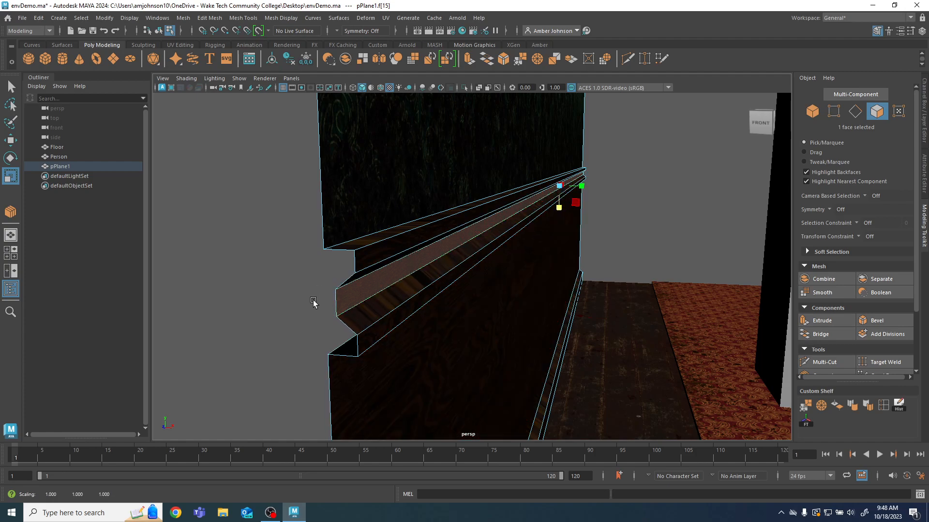
Step: Bevel the two inner edges behind the chair rail's raised face with fraction 0.4 and 2 segments
left_click(854, 111)
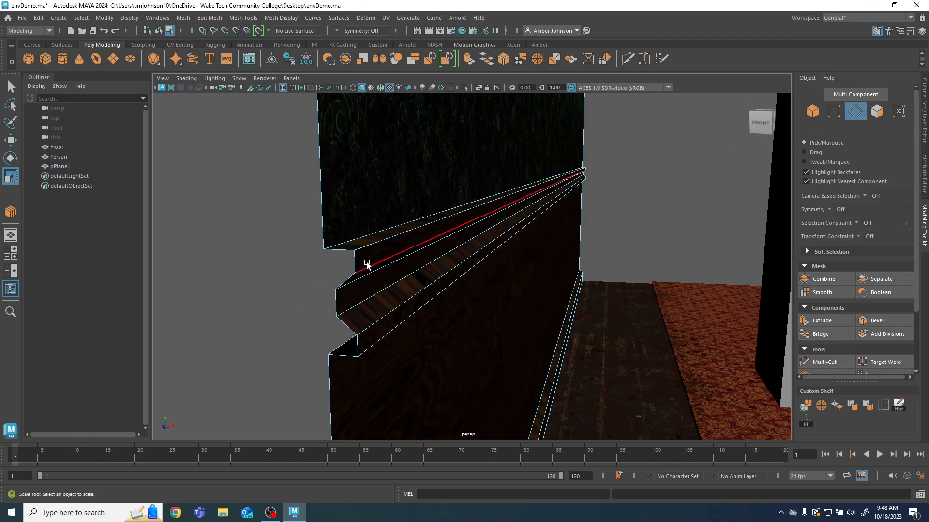
left_click(364, 330)
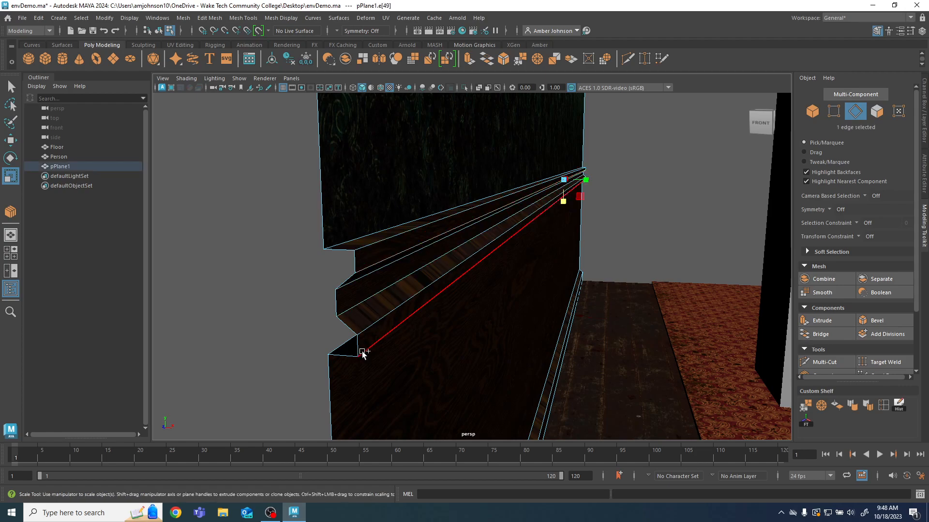
left_click(362, 332, "shift")
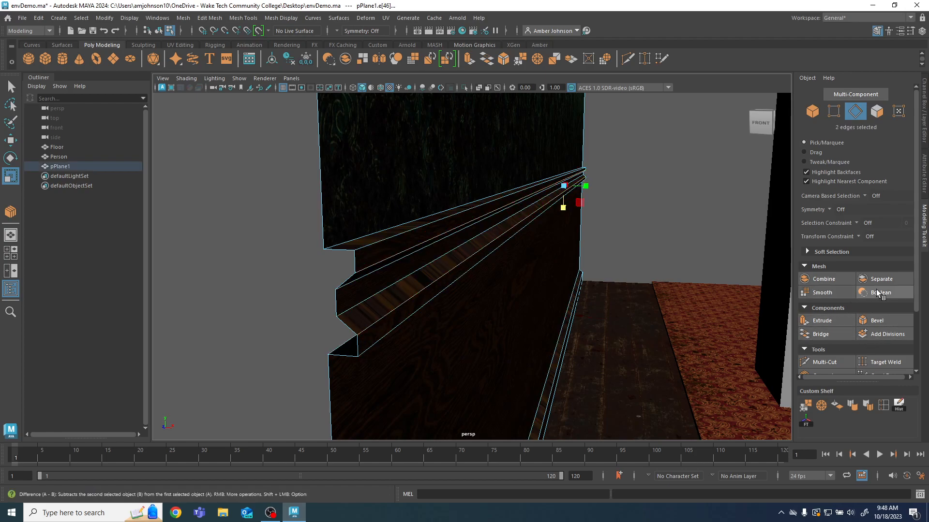
left_click(887, 318)
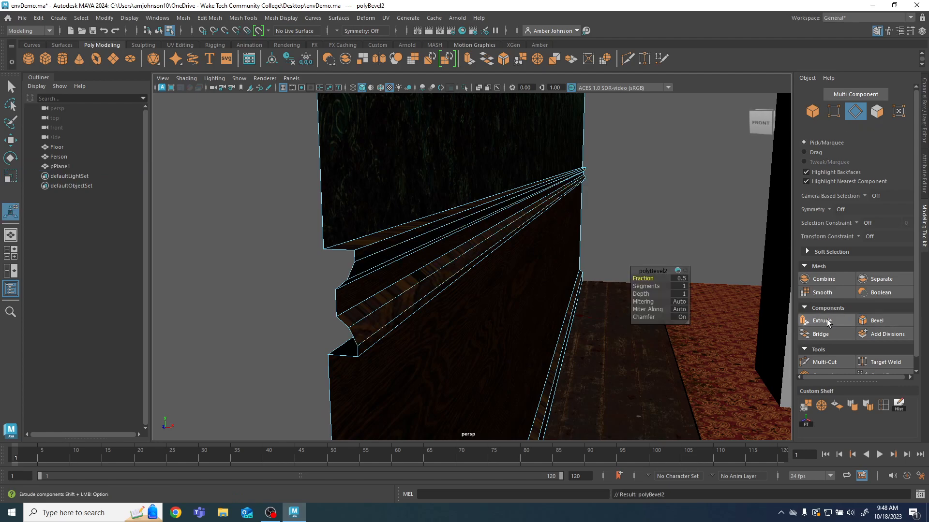
left_click_drag(646, 286, 643, 278)
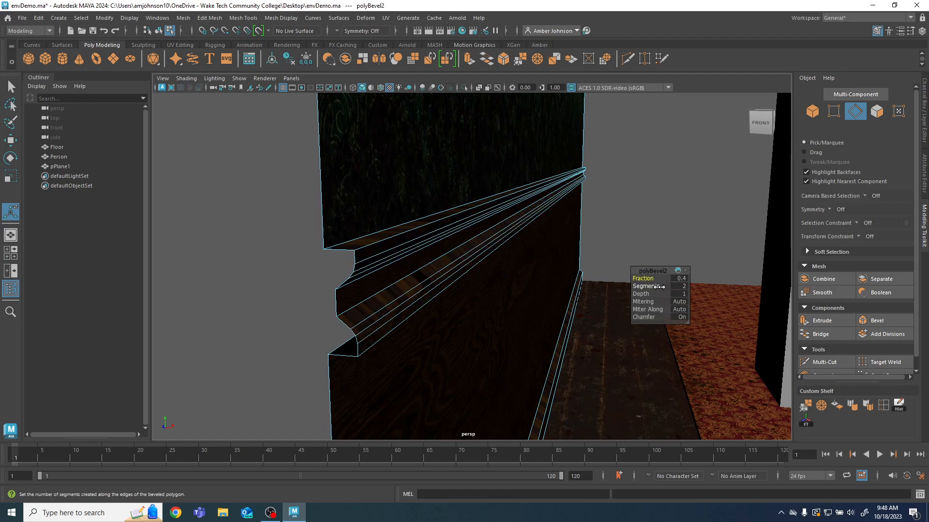
key("w")
scroll(576, 298, "down", 5)
left_click_drag(545, 292, 442, 282, "alt")
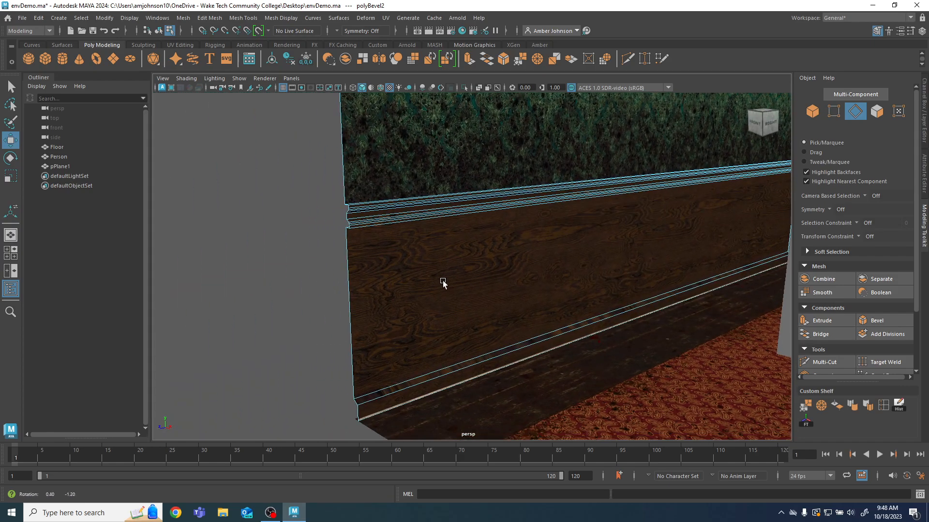
Step: Save the scene with face selection active, and open the UV Editor
left_click(877, 112)
key("ctrl+s")
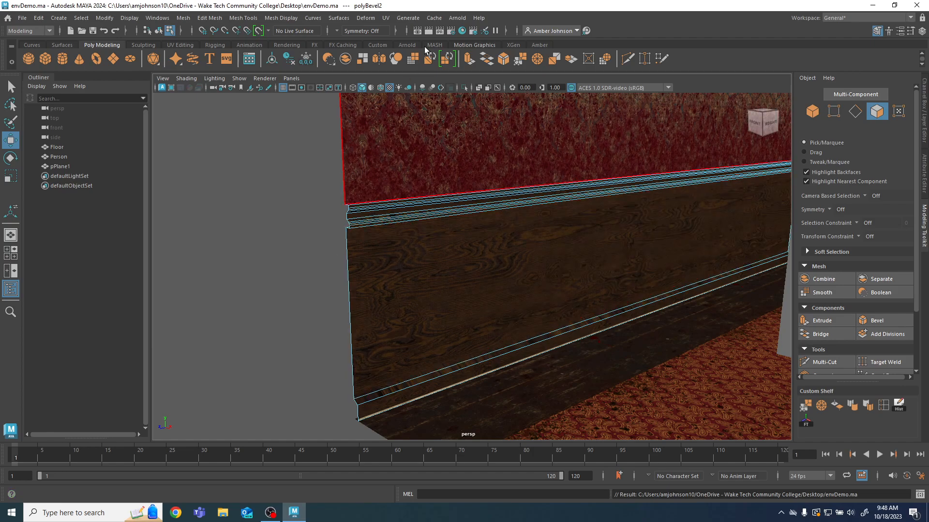
left_click(386, 20)
left_click(425, 64)
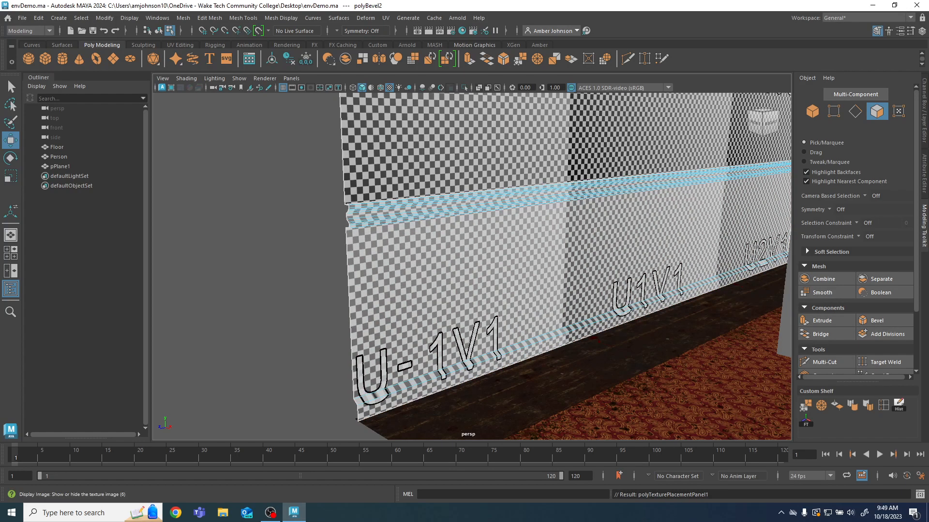
Step: Separate the two baseboard faces into their own UV shell and move it up onto the dark wood of the trim sheet
scroll(294, 415, "up", 3)
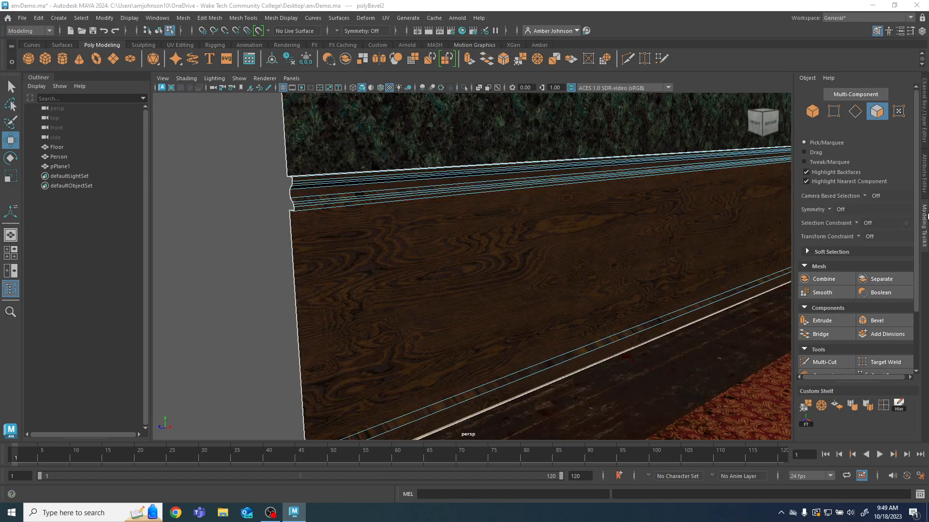
left_click(475, 410)
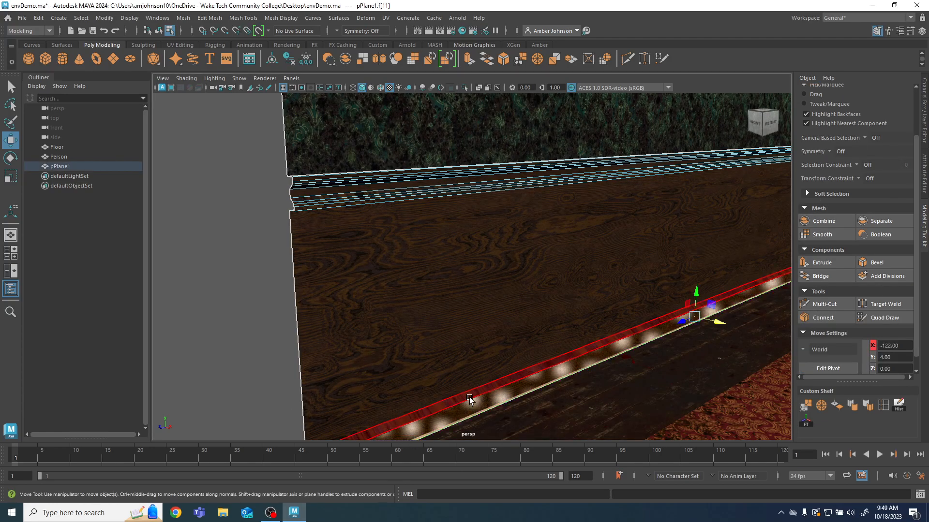
left_click(470, 398, "shift")
key("q")
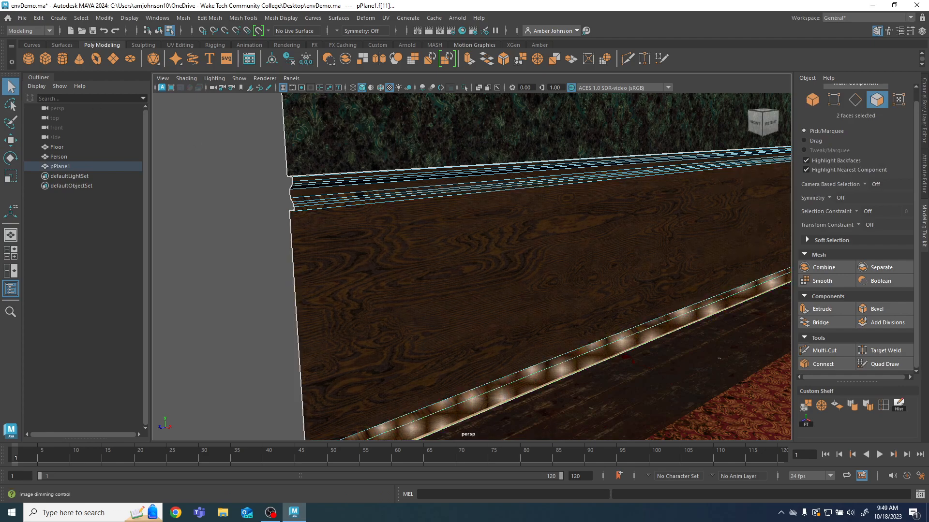
left_click_drag(0, 103, 633, 102)
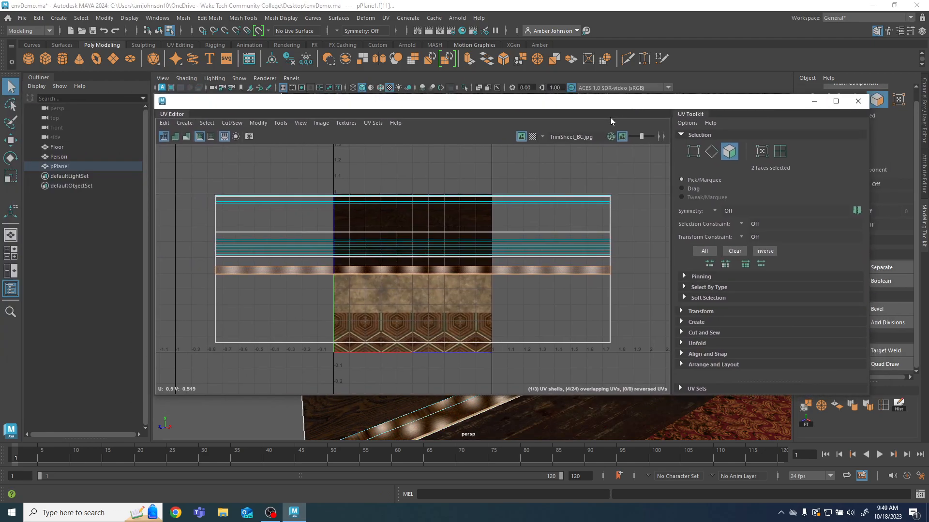
key("shift+x")
key("w")
left_click_drag(412, 245, 428, 197)
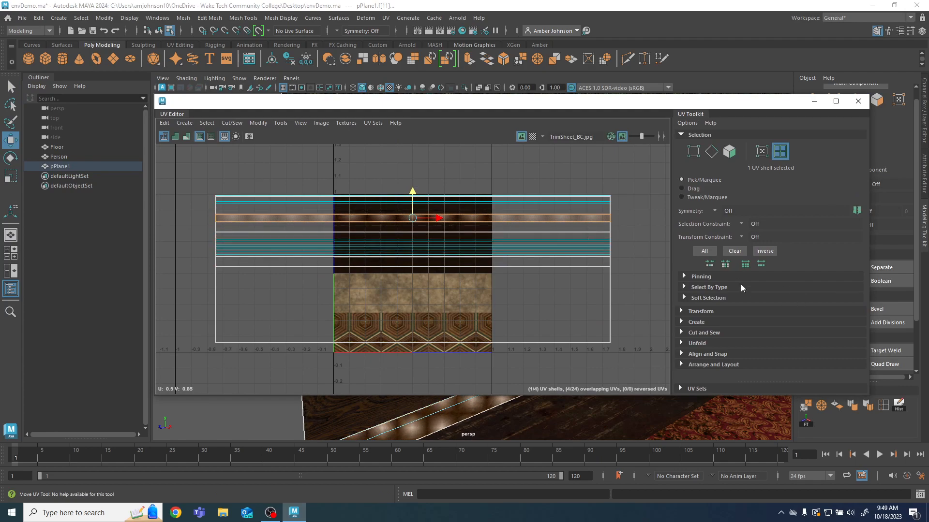
Step: Optimize the baseboard UV shell and set its texel density to 10.24 at a map size of 2048
left_click(697, 344)
left_click(706, 357)
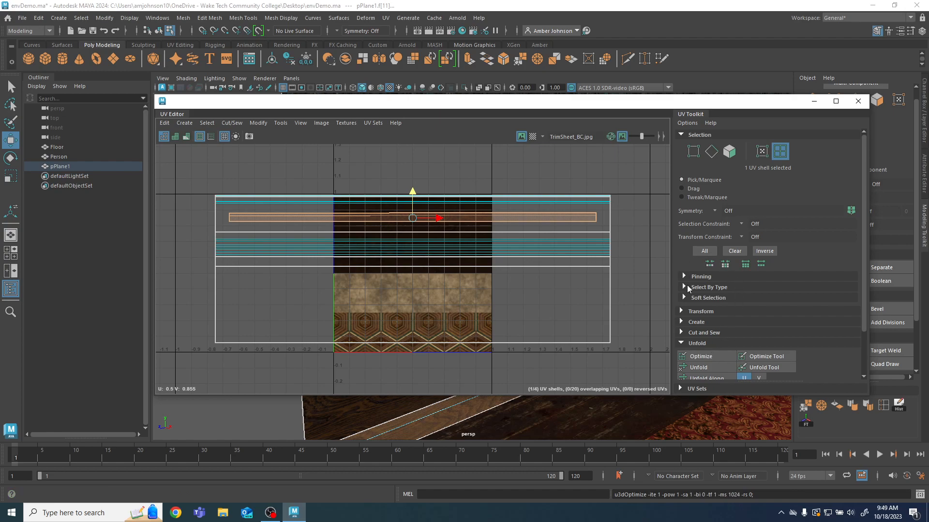
left_click(704, 312)
scroll(809, 329, "down", 5)
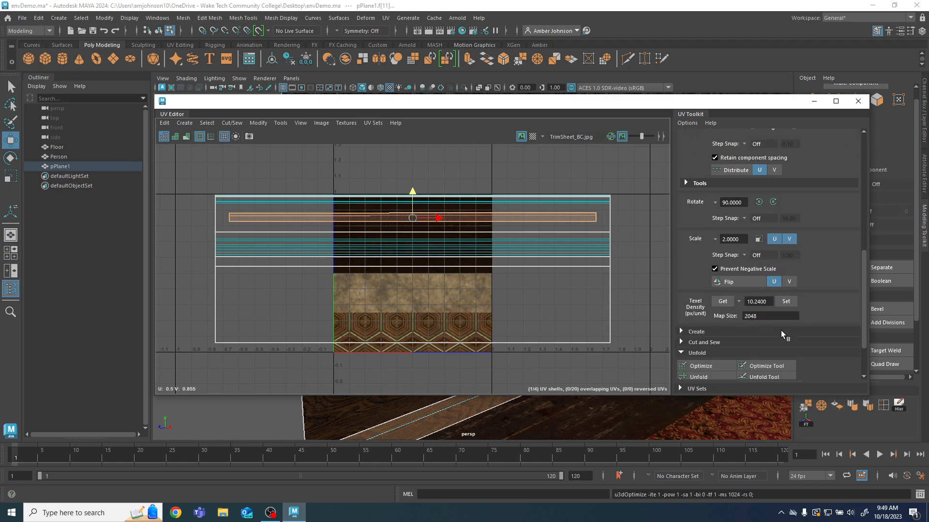
left_click(786, 301)
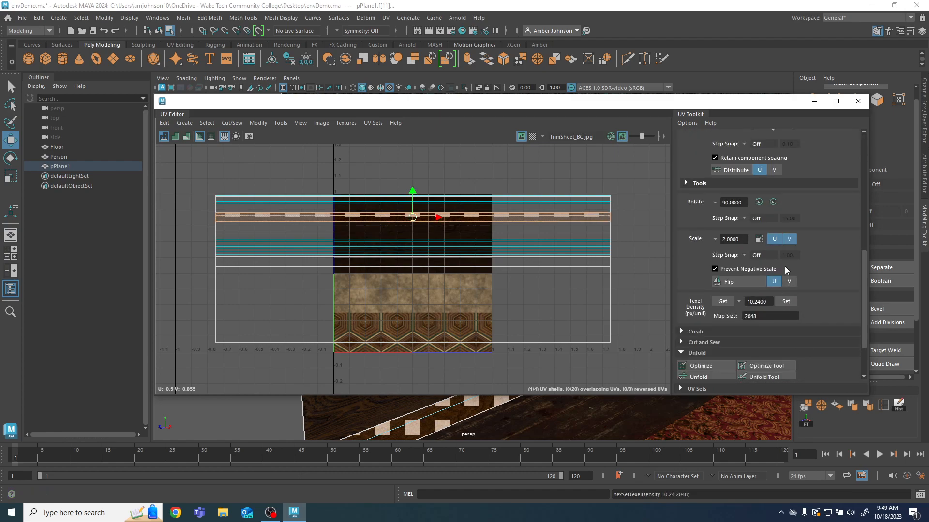
Step: Orient the baseboard UV shell straight and nudge it slightly upward within the dark wood area
scroll(774, 290, "down", 2)
left_click(709, 376)
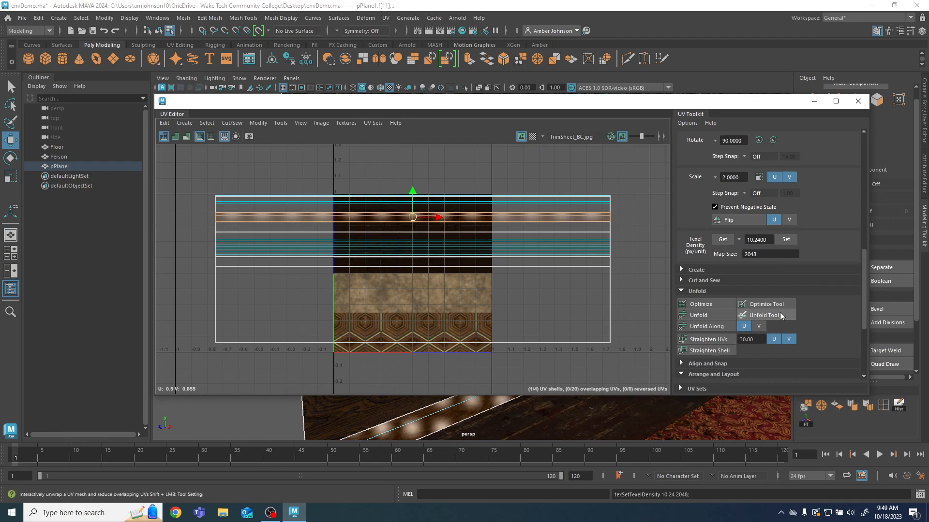
scroll(726, 368, "down", 3)
left_click(719, 289)
left_click_drag(414, 194, 417, 191)
left_click_drag(417, 101, 0, 179)
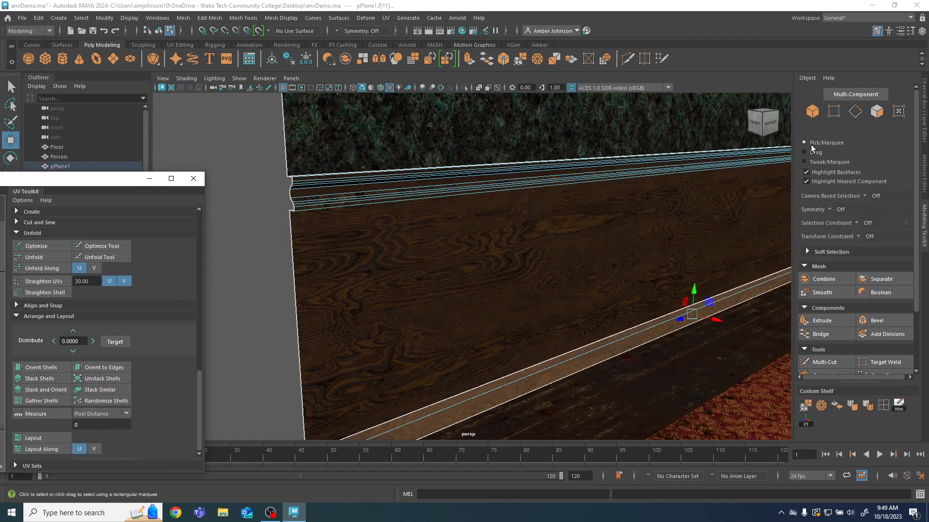
Step: Select all the chair-rail moulding faces, split them into their own UV shell and move it down over the dark wood
left_click(876, 113)
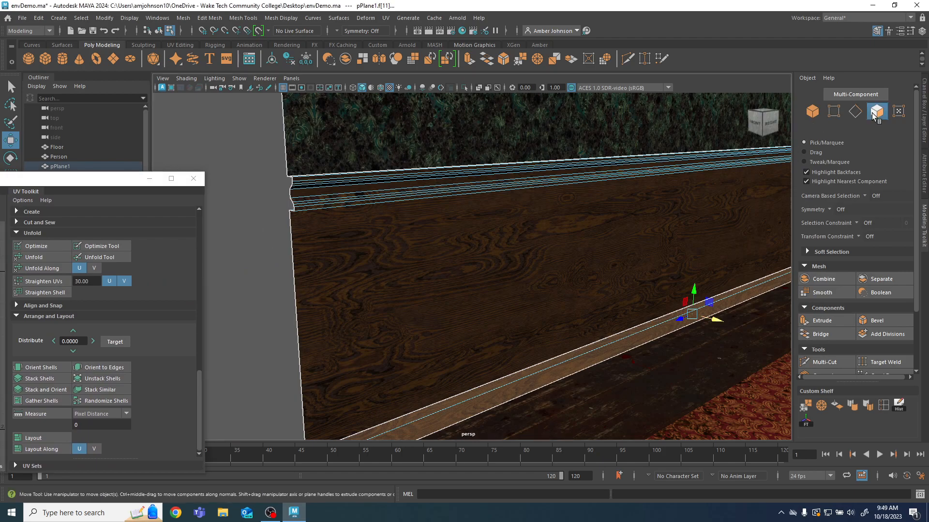
left_click(311, 197)
key("shift+period")
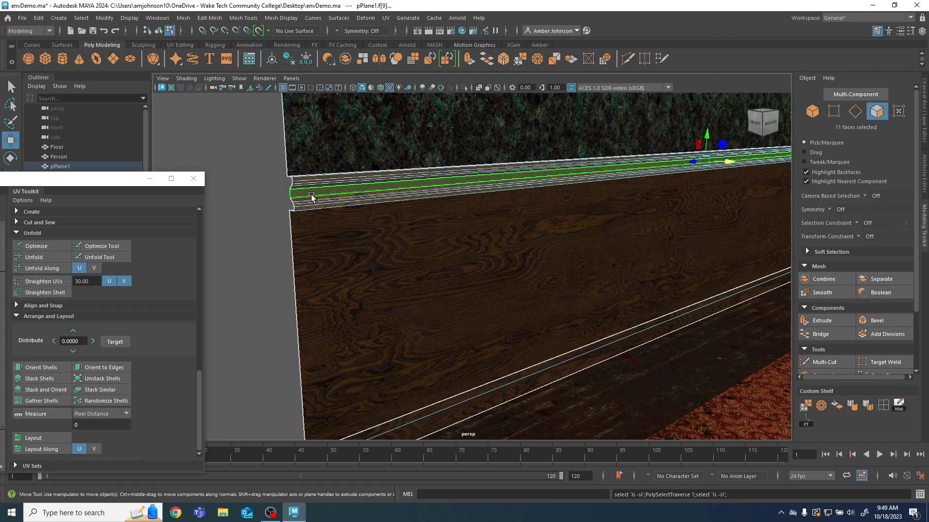
scroll(314, 198, "up", 3)
left_click_drag(321, 199, 329, 219, "alt")
left_click_drag(0, 179, 556, 100)
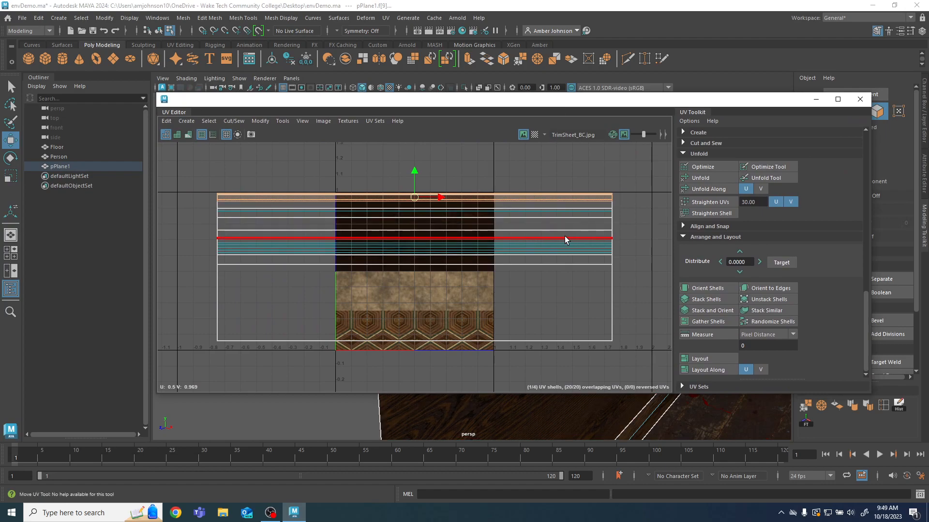
key("ctrl+x")
left_click_drag(414, 171, 414, 199)
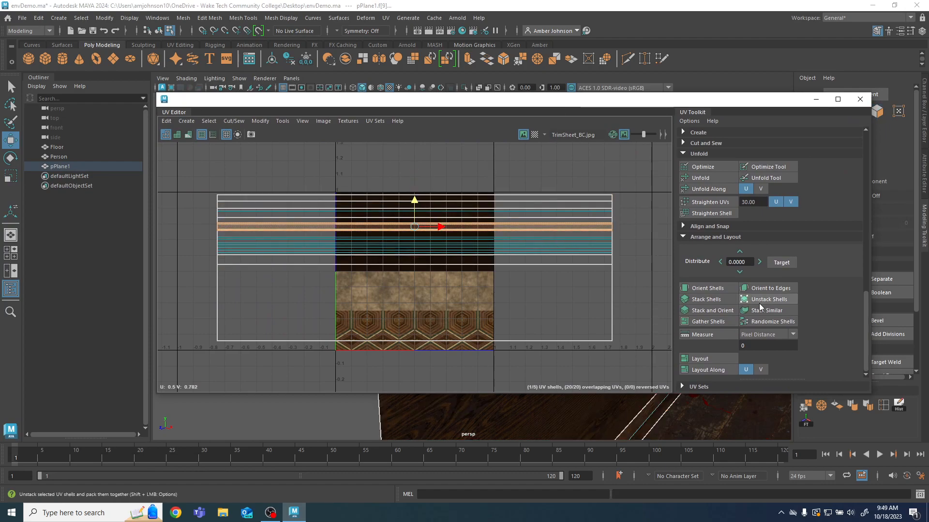
Step: Optimize the chair-rail UV shell and set its texel density to 10.24 at a map size of 2048
left_click(711, 170)
scroll(786, 252, "up", 3)
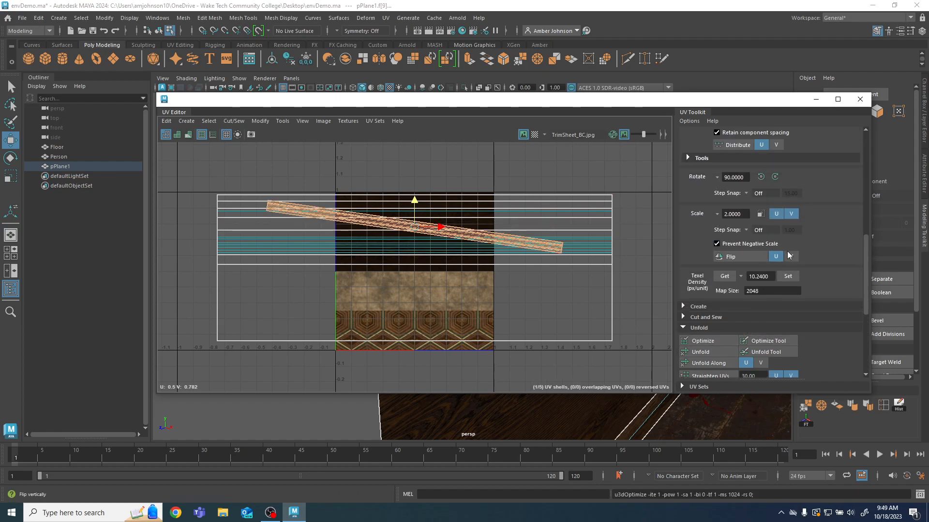
left_click(791, 275)
scroll(792, 274, "down", 4)
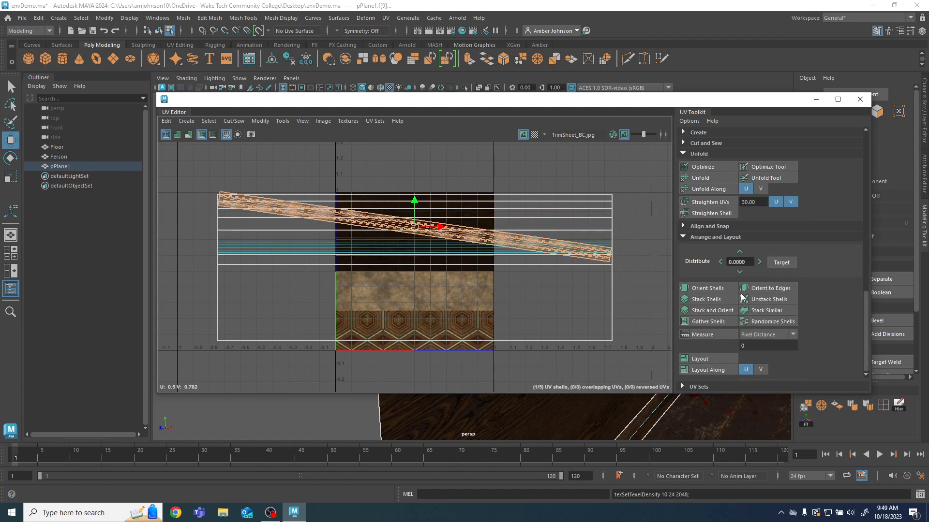
Step: Orient the slanted chair-rail UV shell horizontally and adjust its vertical position on the trim sheet
left_click(711, 290)
left_click_drag(414, 182, 414, 182)
left_click_drag(468, 100, 135, 87)
Step: Try to split the chair rail's flat middle face into its own UV shell and move it onto the tan area of the trim sheet
left_click_drag(288, 309, 463, 327, "alt")
left_click(401, 189)
key("F11")
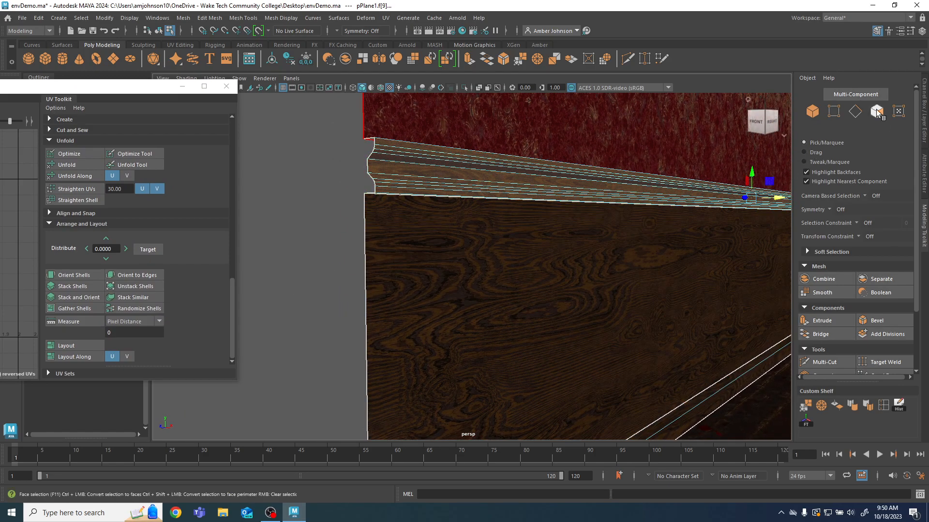
left_click(387, 167)
left_click(409, 168)
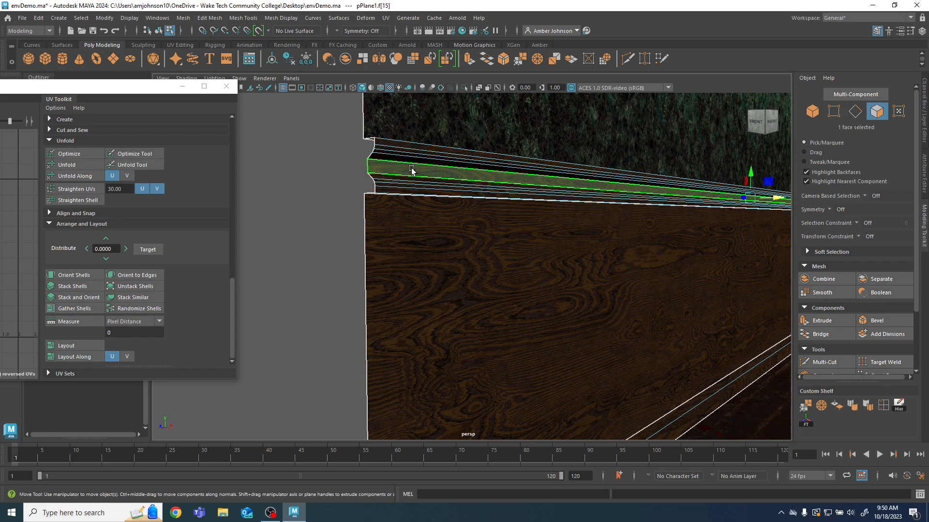
left_click_drag(112, 87, 691, 116)
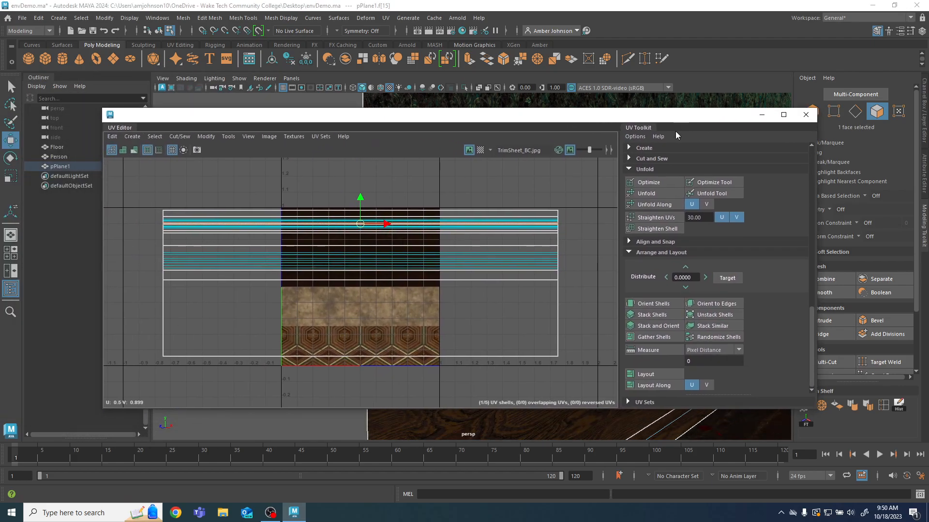
key("ctrl+shift+x")
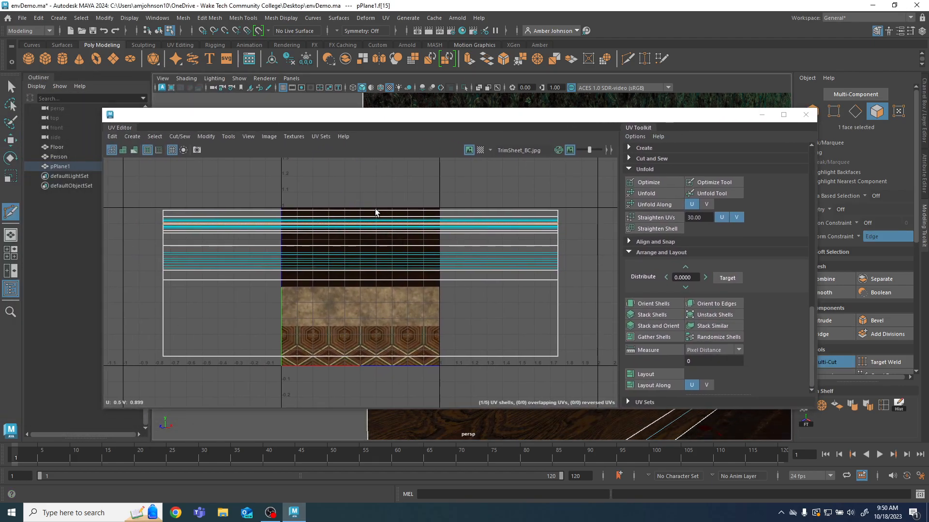
key("w")
left_click_drag(362, 200, 359, 213)
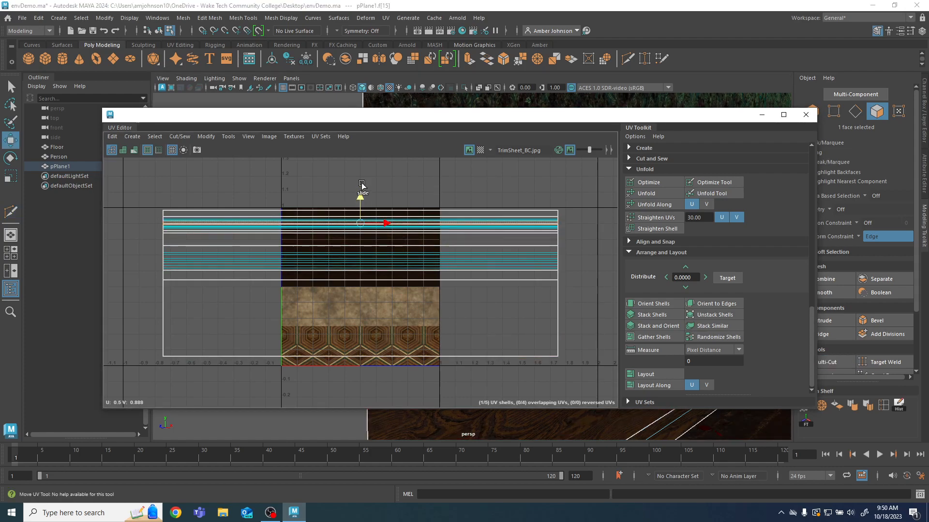
key("ctrl+z")
left_click(452, 210)
left_click(506, 311)
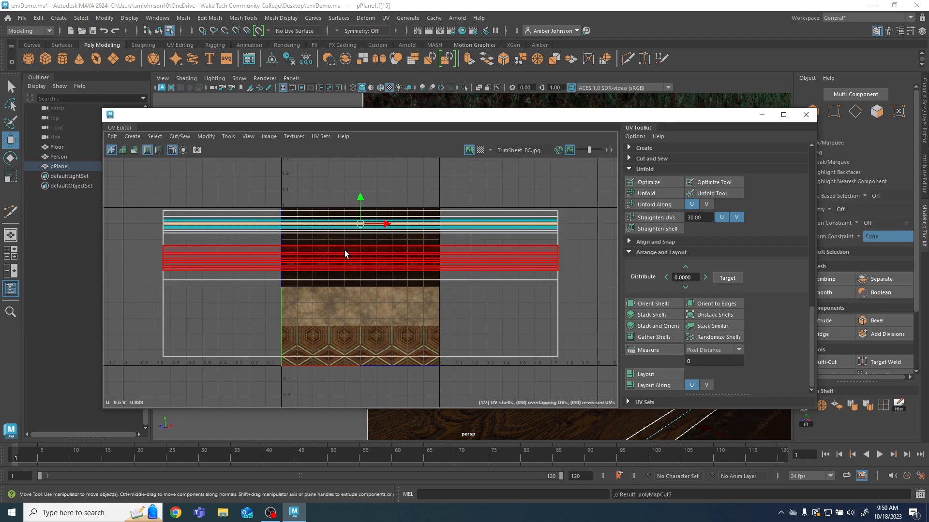
left_click_drag(361, 199, 359, 283)
Step: Undo the UV move and shell split of the chair rail's flat middle face
left_click_drag(439, 119, 0, 159)
left_click(813, 111)
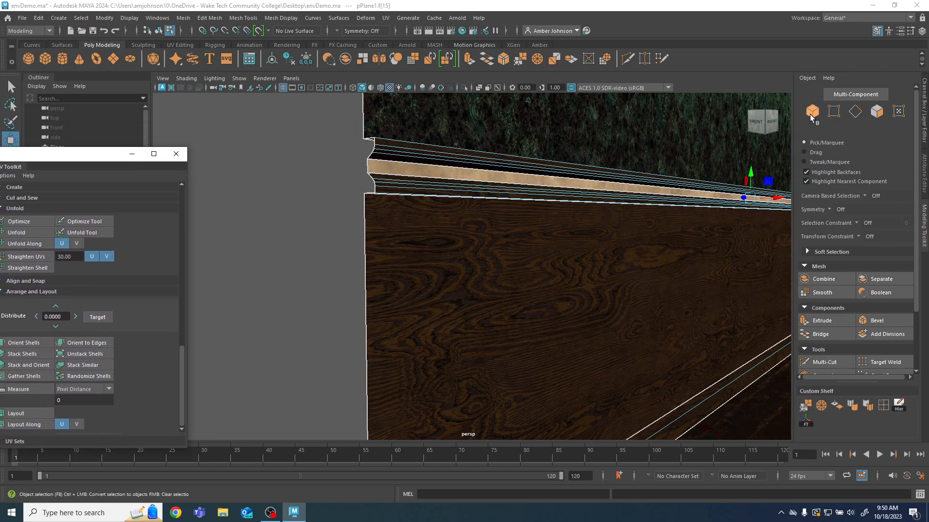
left_click_drag(316, 217, 469, 299, "alt")
scroll(469, 298, "up", 6)
scroll(385, 292, "down", 4)
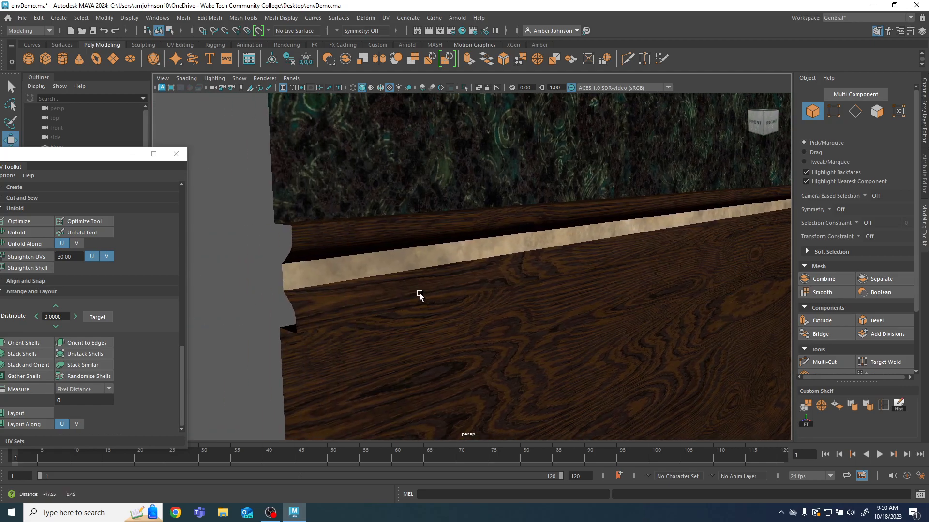
left_click(373, 269)
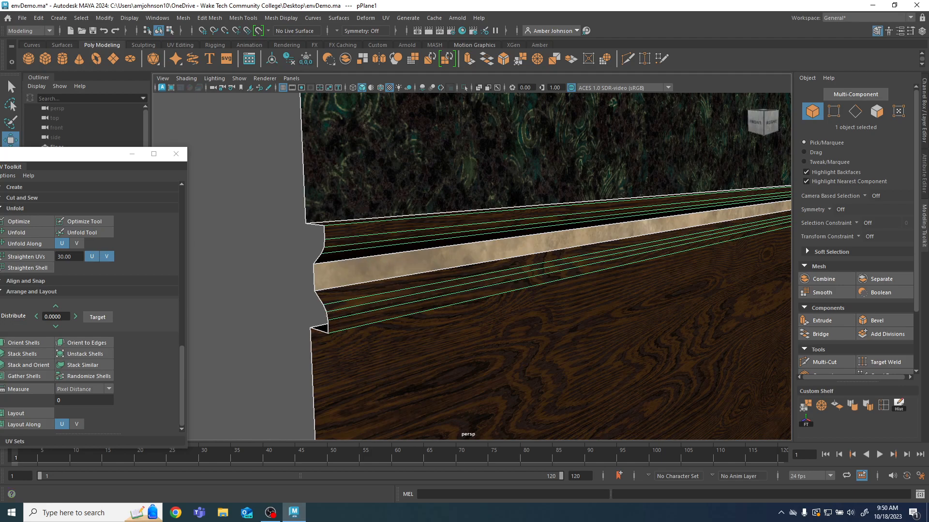
left_click_drag(0, 154, 396, 119)
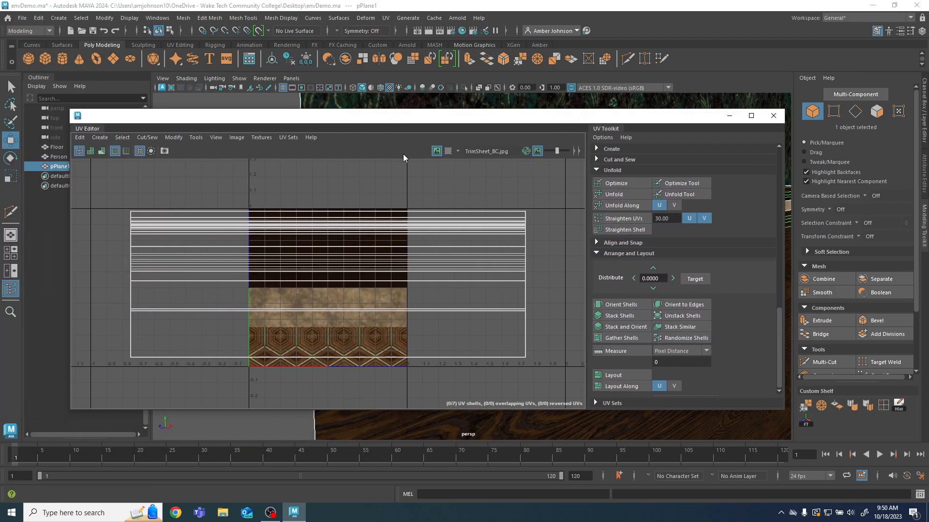
key("ctrl+z")
key("ctrl+z")
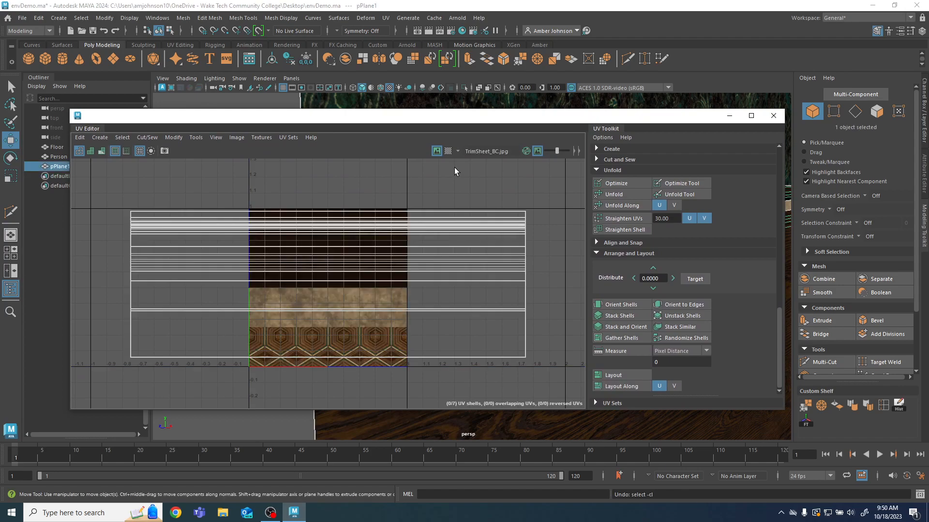
left_click_drag(434, 120, 0, 110)
key("ctrl+z")
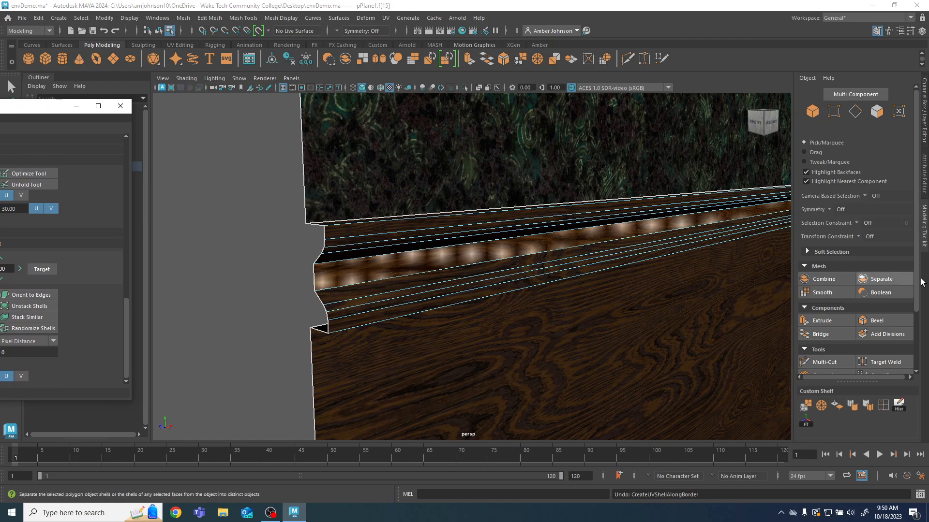
Step: Connect the two short end edges of the chair rail's flat middle face with 2 segments running along the wall
left_click(311, 274)
scroll(375, 282, "down", 5)
scroll(674, 301, "up", 5)
scroll(883, 319, "down", 2)
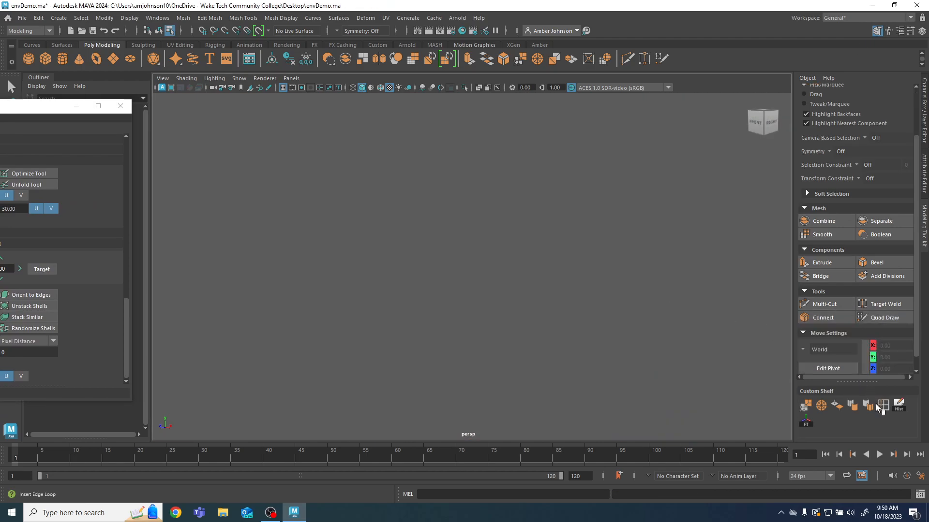
scroll(429, 256, "down", 6)
scroll(444, 272, "up", 3)
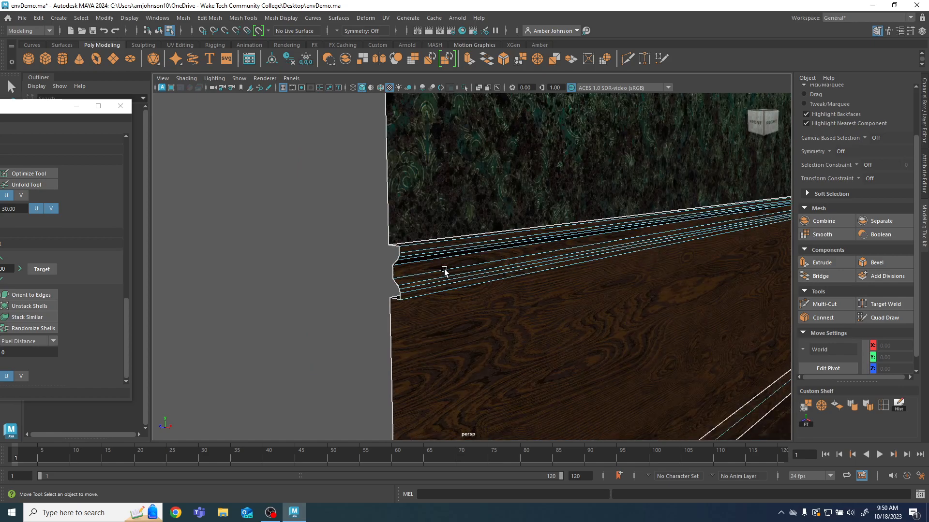
scroll(855, 116, "up", 2)
left_click(855, 117)
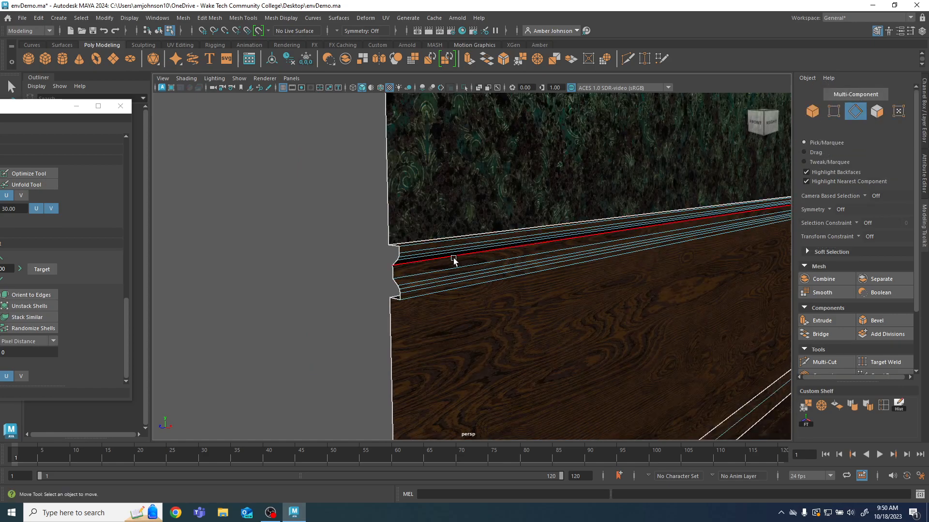
left_click(435, 278)
middle_click_drag(701, 285, 527, 277, "alt")
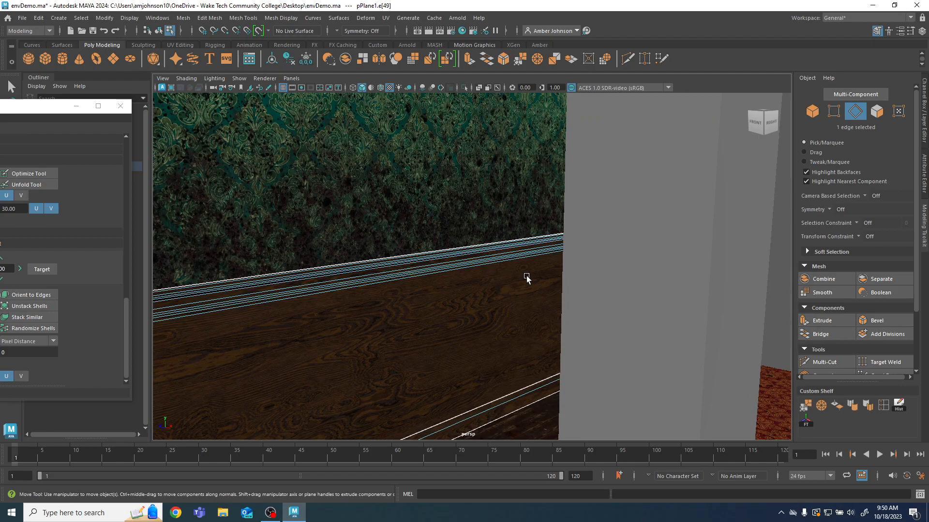
left_click_drag(642, 270, 530, 270, "alt")
middle_click_drag(670, 290, 493, 273, "alt")
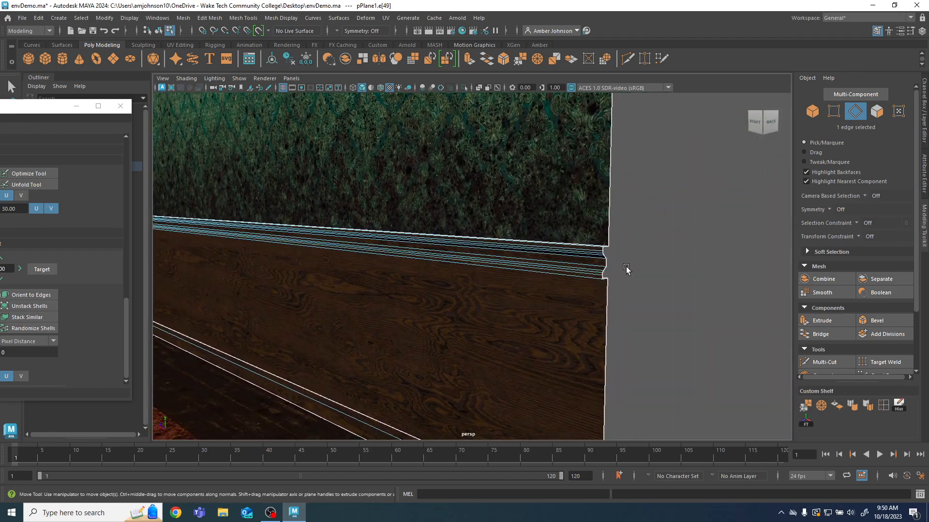
left_click(608, 262, "shift")
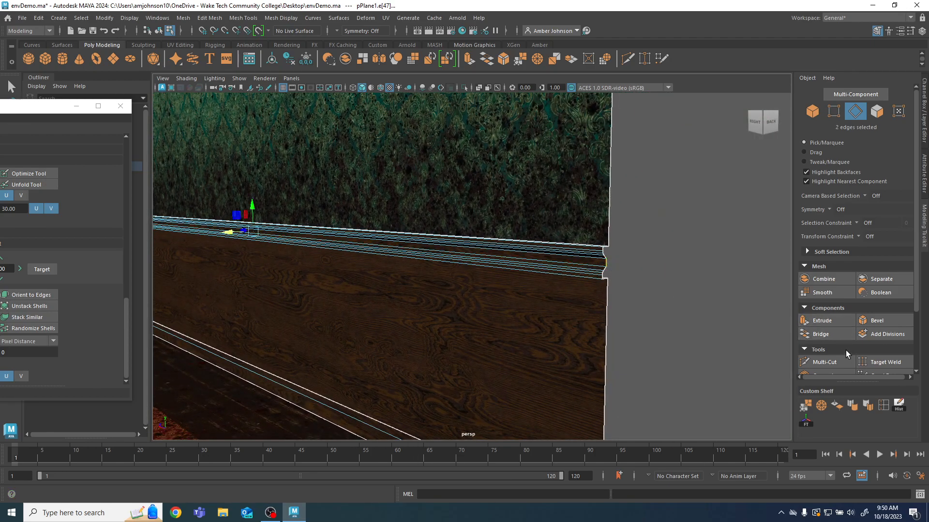
scroll(822, 315, "down", 3)
left_click(838, 304)
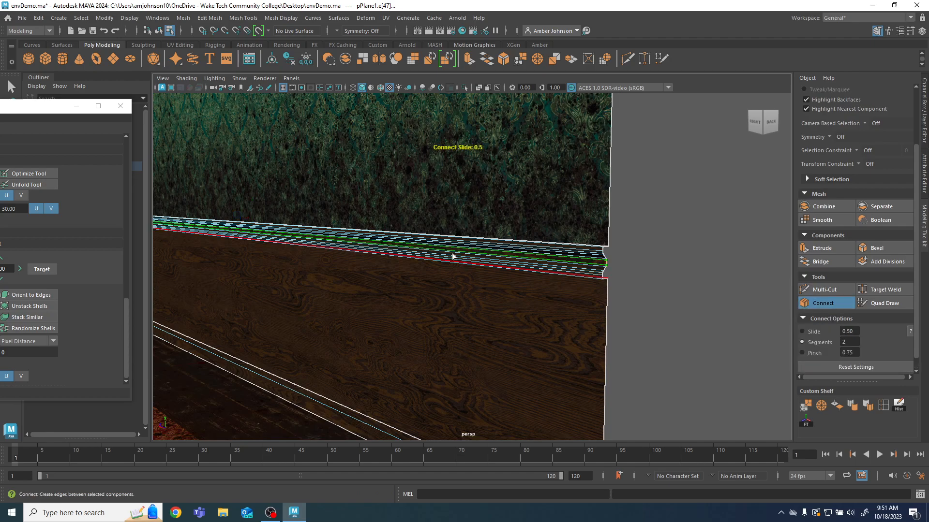
Step: Set the Connect pinch to 0 and apply the new edges along the chair rail's middle face
scroll(416, 260, "up", 5)
double_click(849, 352)
type("0")
key("Return")
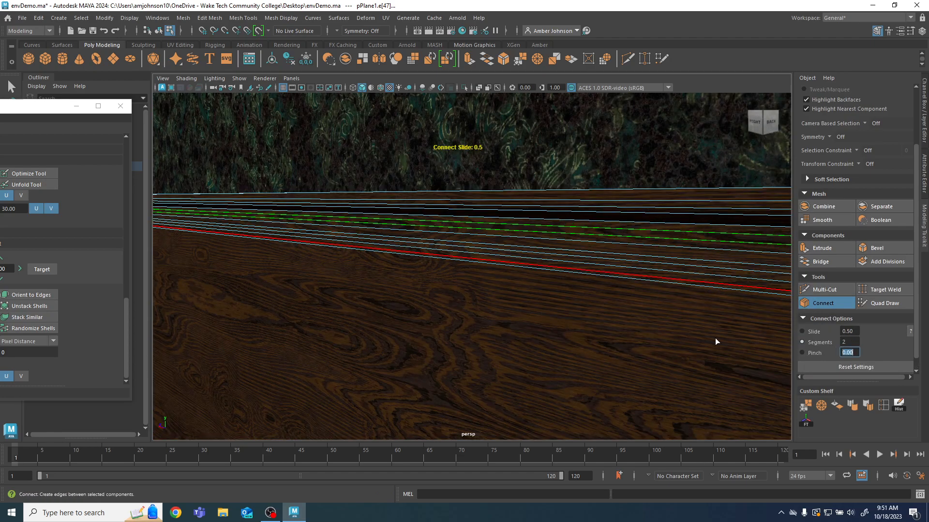
left_click_drag(315, 286, 390, 284, "alt")
right_click_drag(391, 285, 332, 288, "alt")
middle_click_drag(332, 288, 425, 300, "alt")
right_click_drag(425, 299, 450, 300, "alt")
middle_click_drag(451, 300, 515, 299, "alt")
right_click_drag(515, 299, 463, 321, "alt")
left_click_drag(462, 320, 427, 323, "alt")
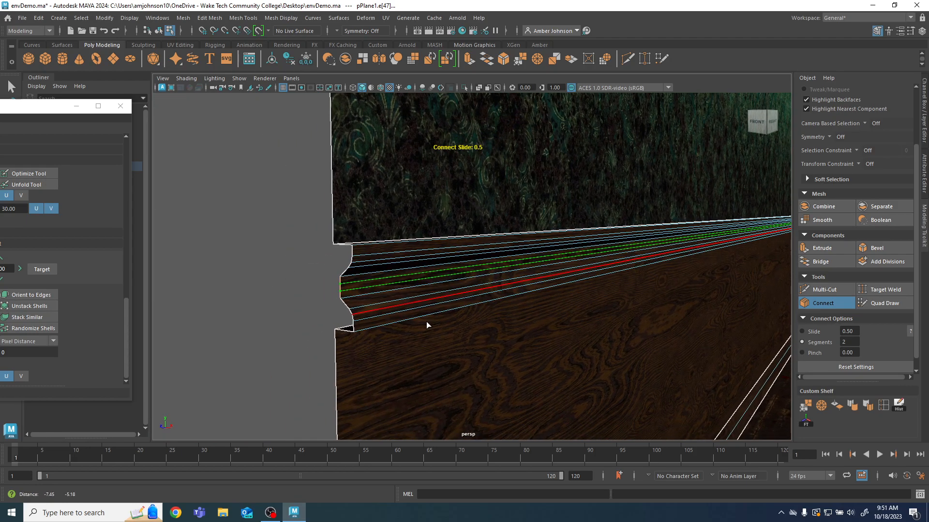
key("w")
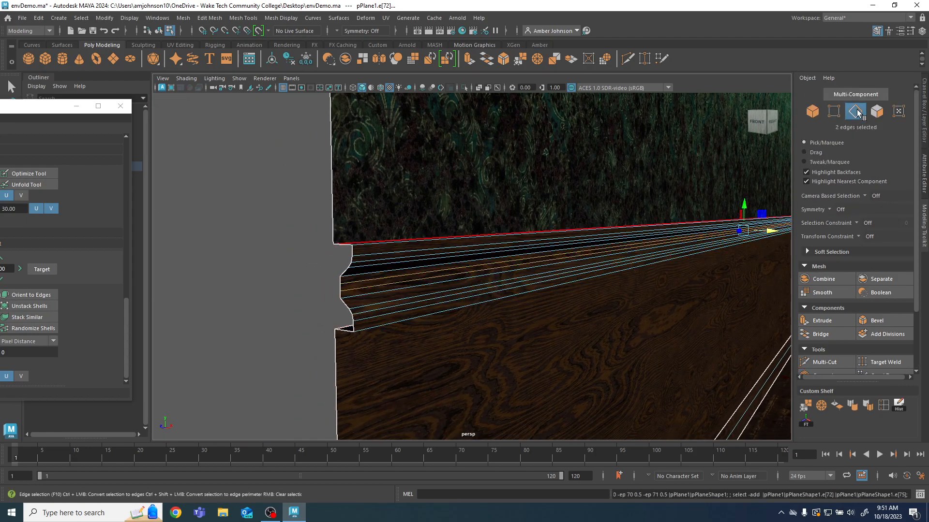
Step: Split the upper and lower strips of the chair rail's middle face into separate UV shells and move them onto the tan texture area
left_click(369, 277)
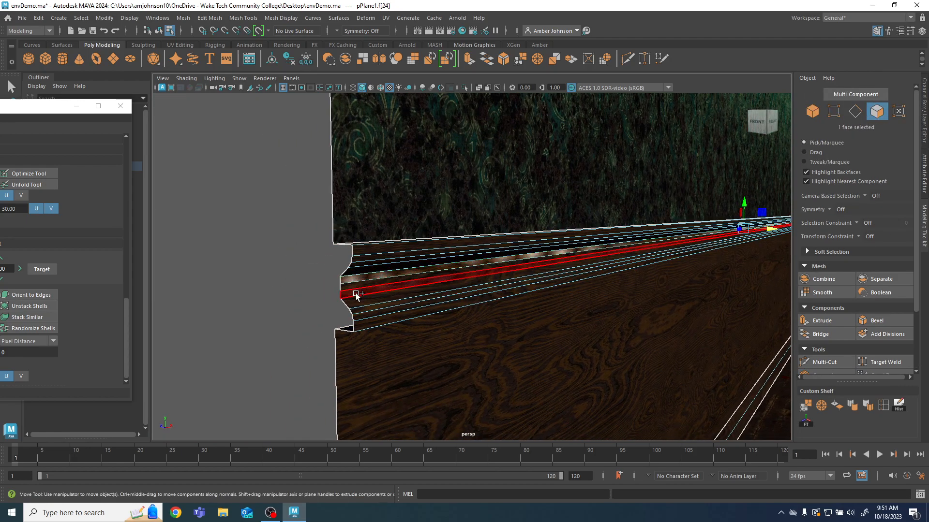
left_click(357, 293, "shift")
left_click_drag(0, 108, 621, 109)
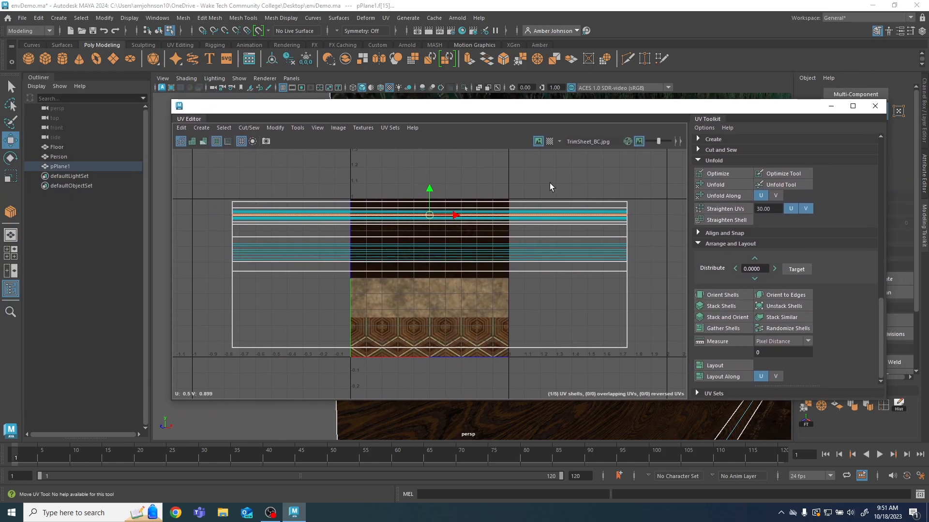
middle_click_drag(611, 261, 608, 273, "alt")
key("shift+x")
left_click_drag(427, 203, 439, 284)
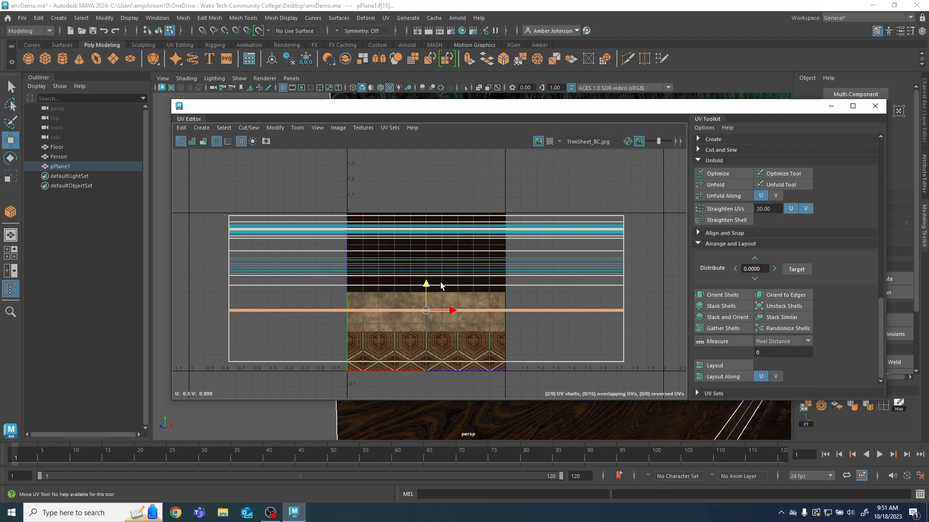
Step: Examine the two tan stripes along the chair rail from several angles with the wall deselected
left_click_drag(597, 109, 0, 152)
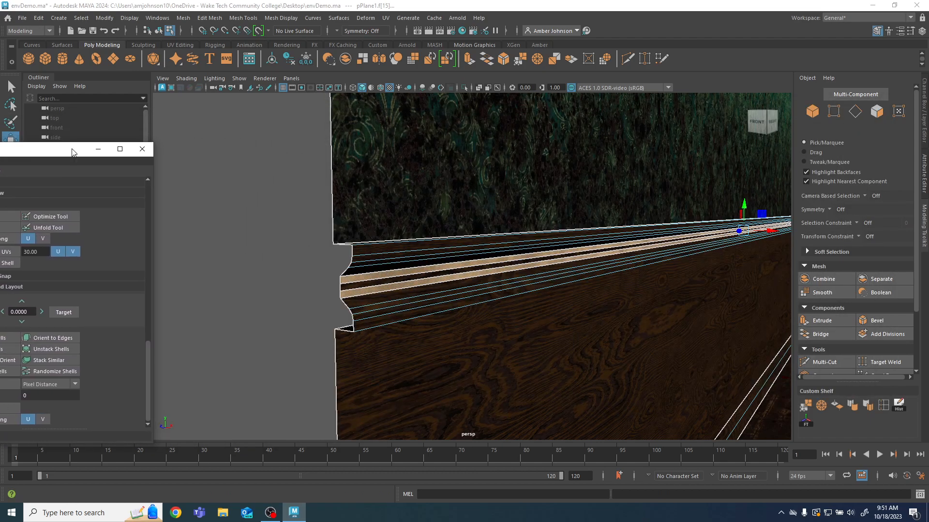
left_click(811, 112)
left_click(282, 276)
scroll(291, 272, "down", 5)
left_click_drag(731, 294, 622, 319, "alt")
scroll(457, 291, "up", 5)
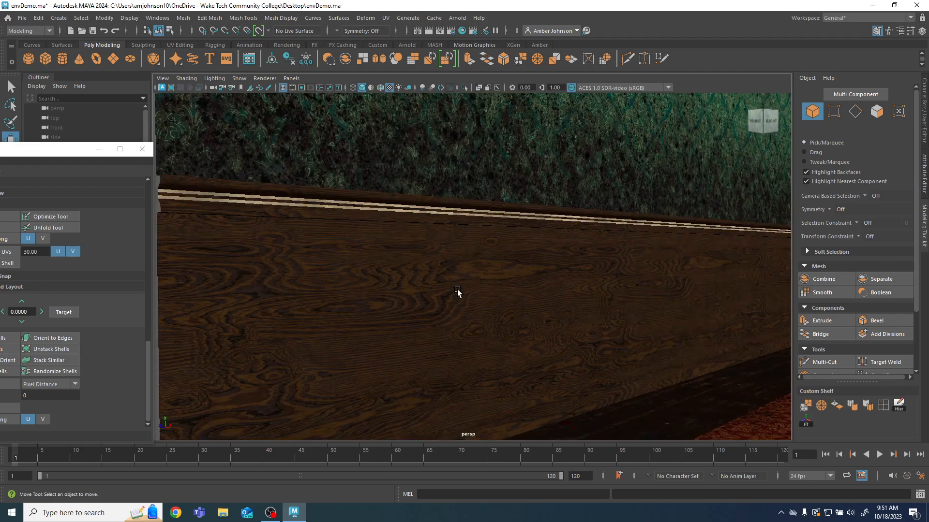
scroll(231, 266, "down", 4)
left_click_drag(230, 266, 248, 281, "alt")
scroll(564, 329, "up", 4)
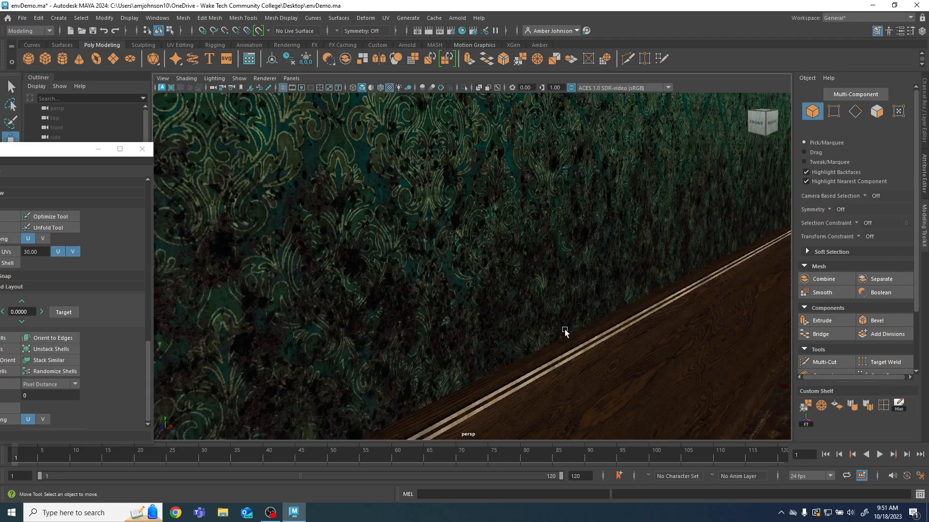
middle_click_drag(565, 330, 578, 277, "alt")
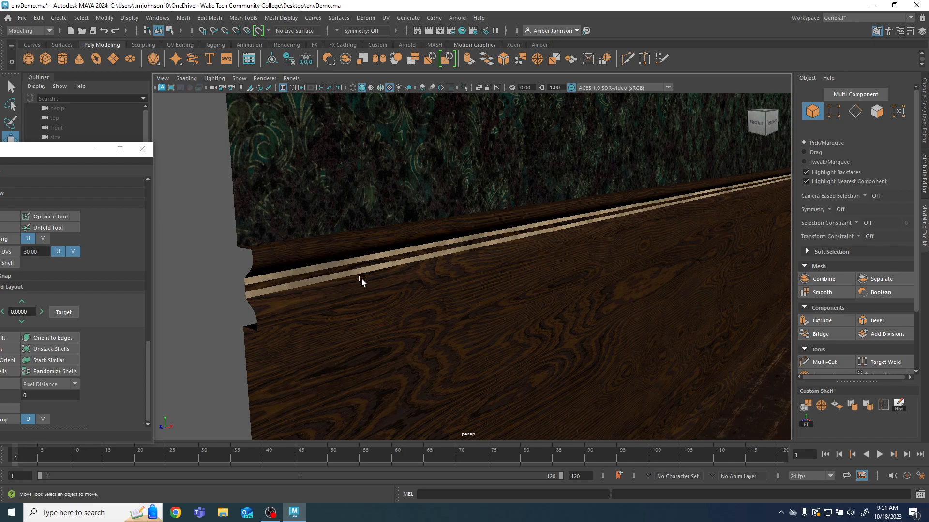
left_click_drag(436, 280, 500, 269, "alt")
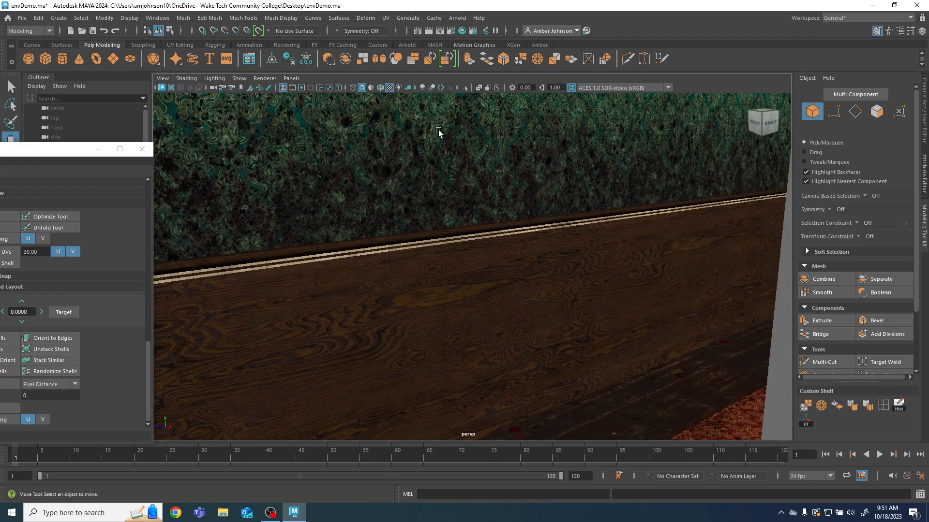
Step: Select the narrow chair-rail face between the two tan stripes and move its UV shell slightly down within the dark wood area
key("F11")
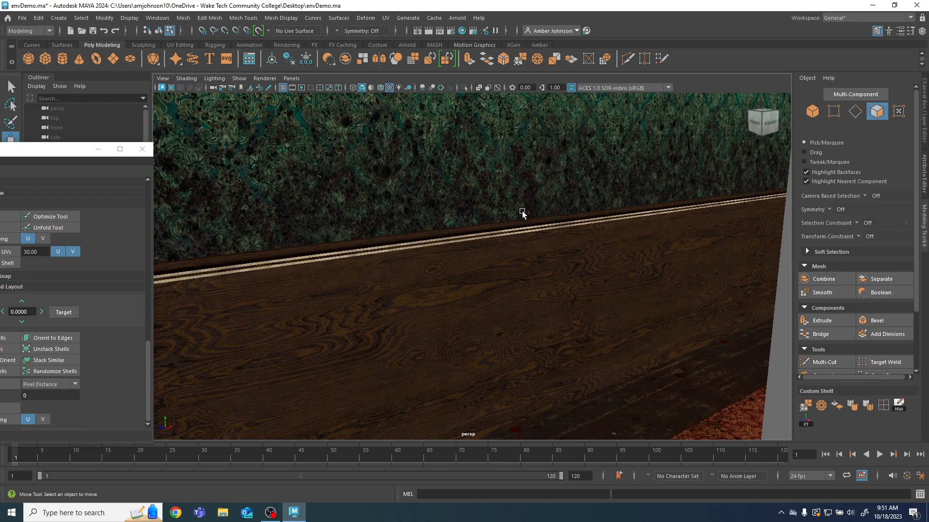
scroll(524, 212, "up", 4)
left_click(886, 115)
left_click(528, 135)
key("F11")
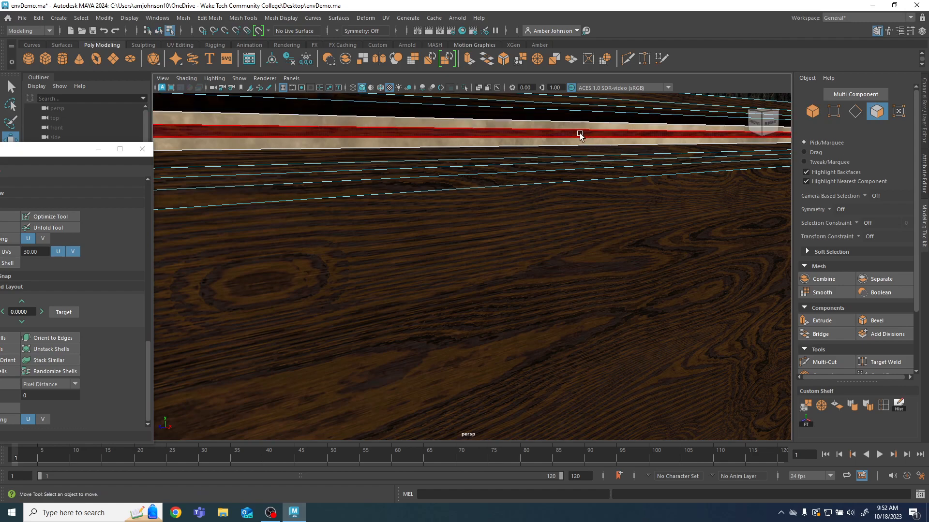
left_click(581, 134)
left_click_drag(0, 147, 438, 127)
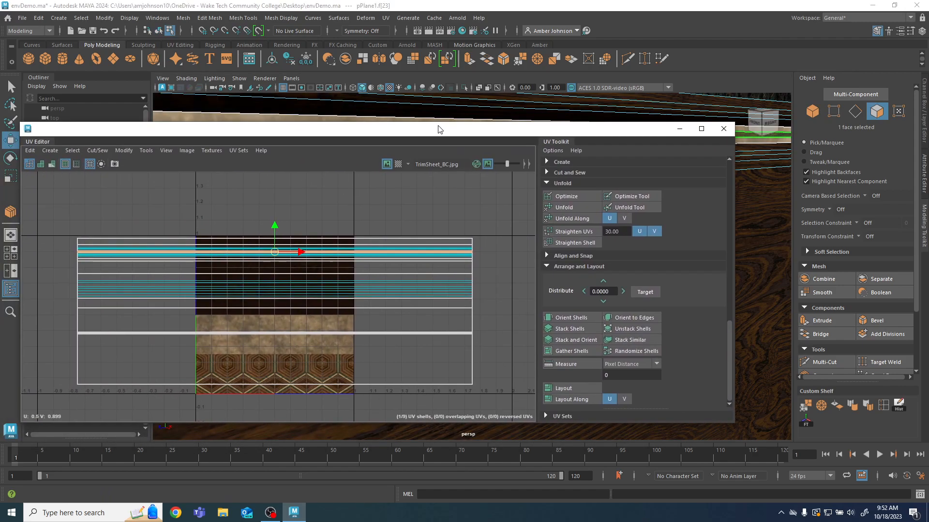
left_click_drag(277, 225, 275, 243)
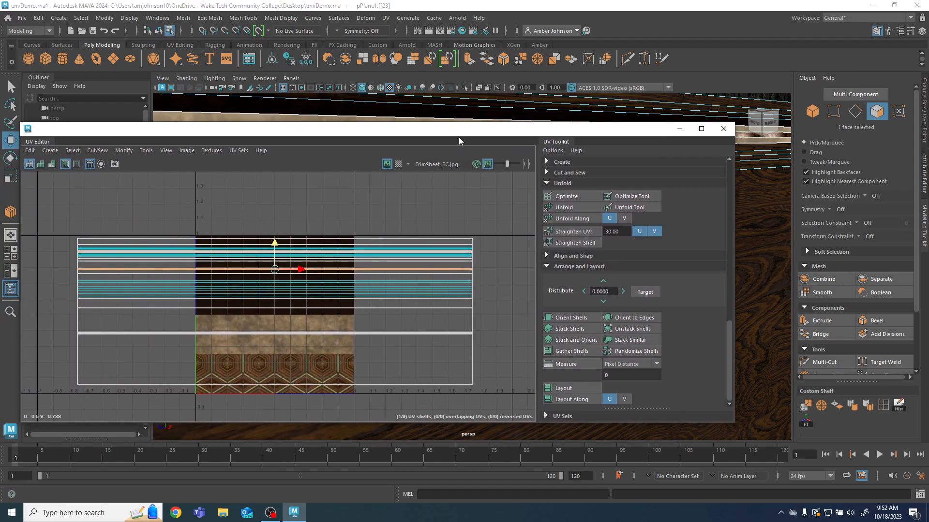
left_click_drag(460, 134, 461, 266)
scroll(285, 195, "up", 5)
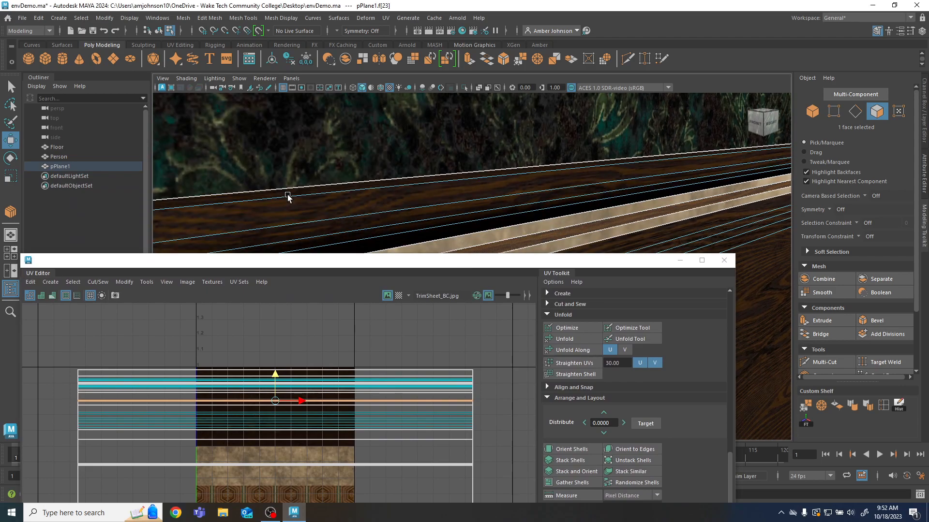
Step: Move the UV shell of the chair rail's upper faces down to the lower dark wood area, close the UV Editor and return to object selection
scroll(674, 306, "down", 5)
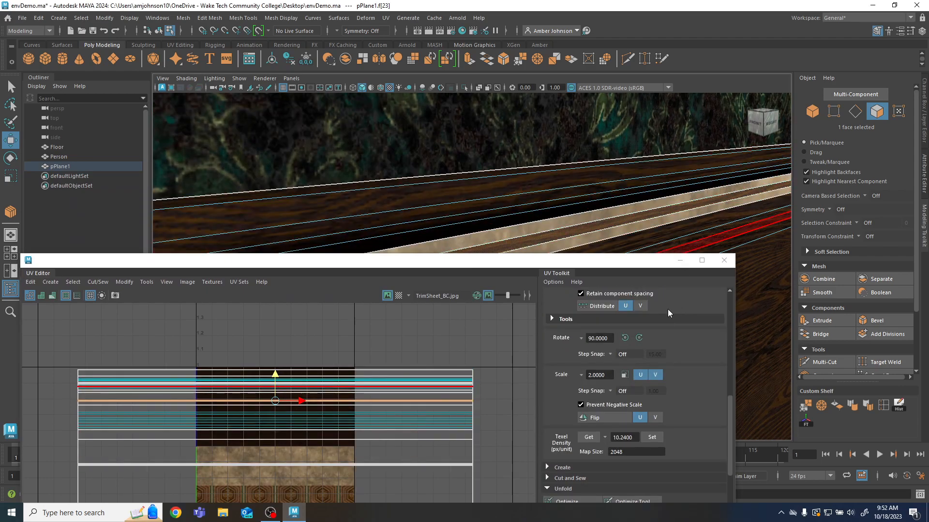
scroll(663, 312, "up", 5)
left_click(646, 310)
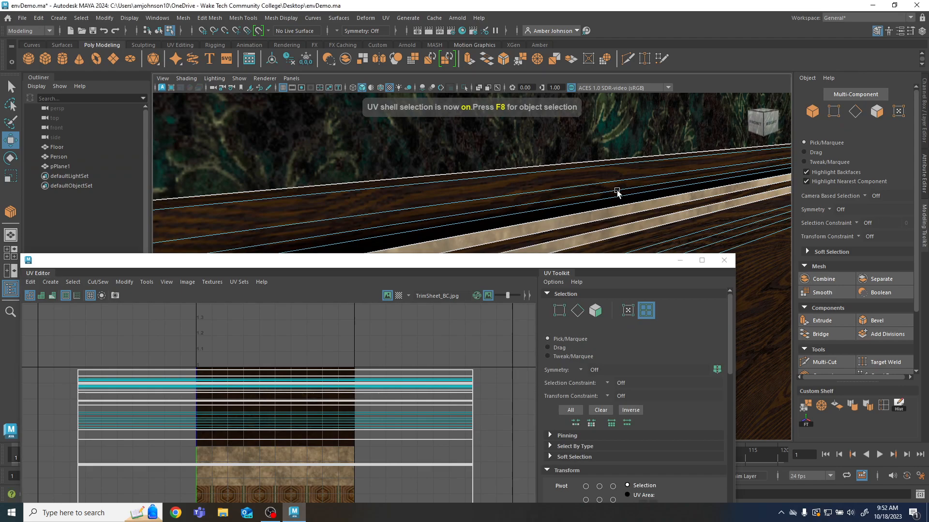
left_click(616, 190)
left_click_drag(274, 355, 275, 409)
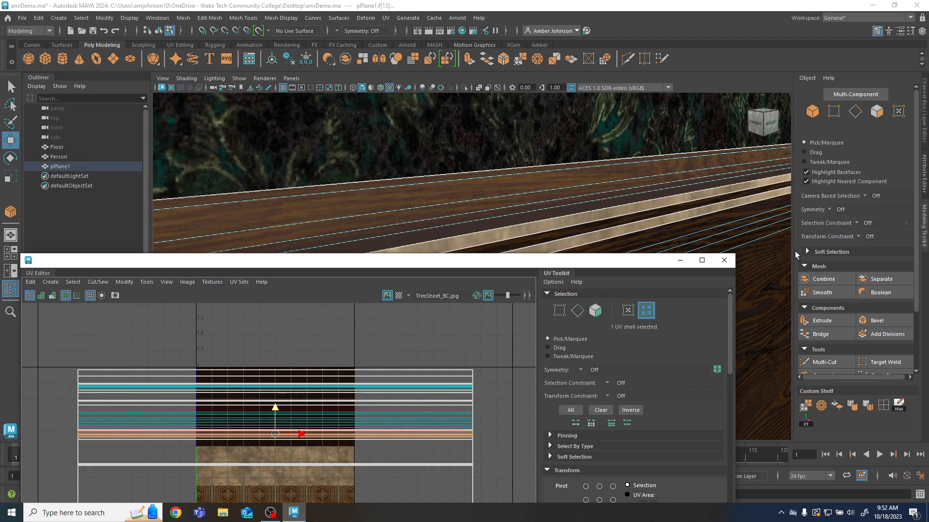
left_click(724, 260)
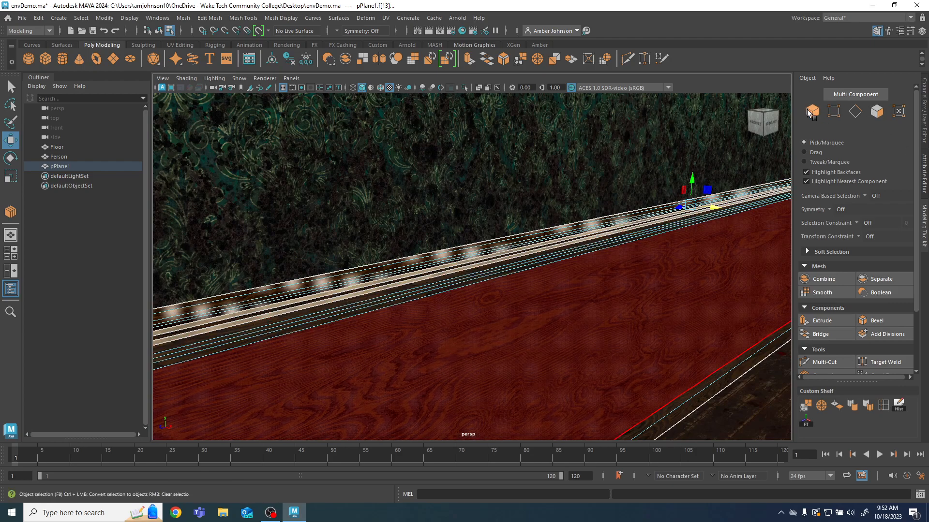
left_click(812, 111)
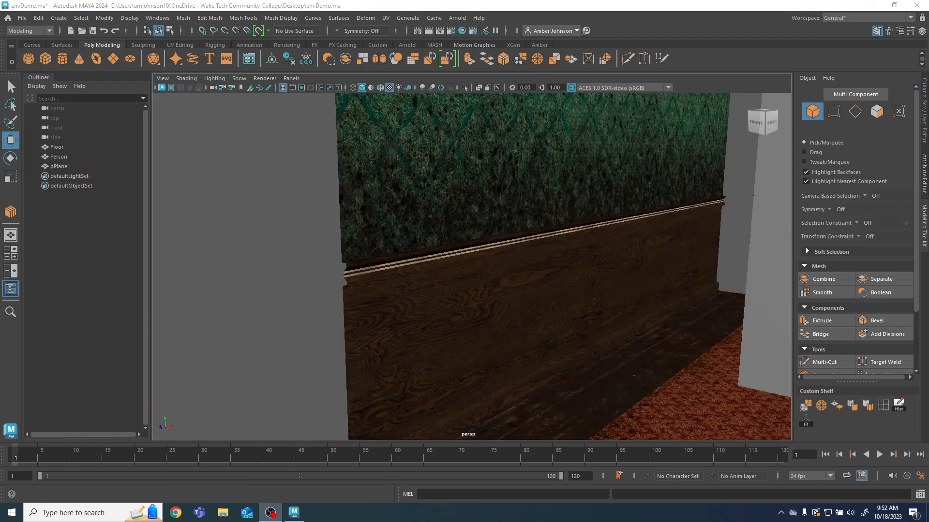
Step: Examine the textured wall with its chair rail and baseboard from several angles
left_click_drag(550, 289, 494, 263, "alt")
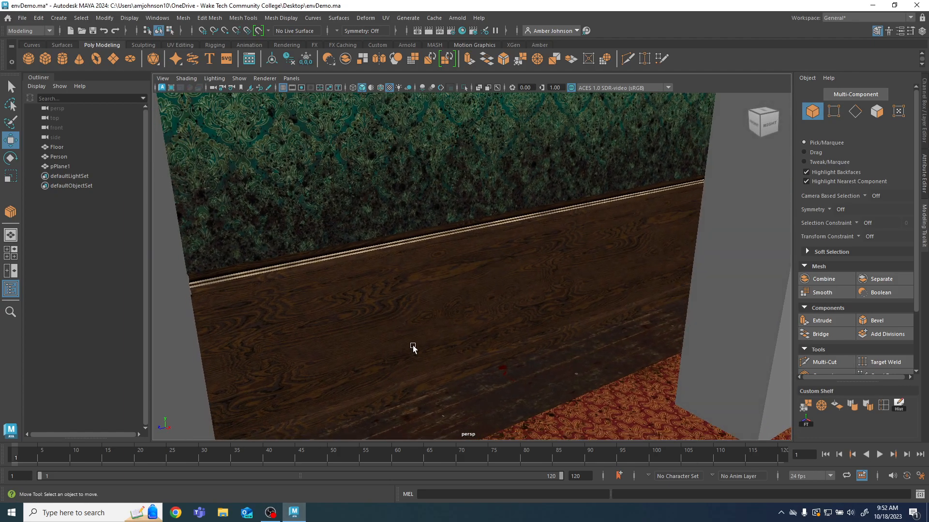
left_click_drag(494, 311, 457, 294, "alt")
left_click(496, 268)
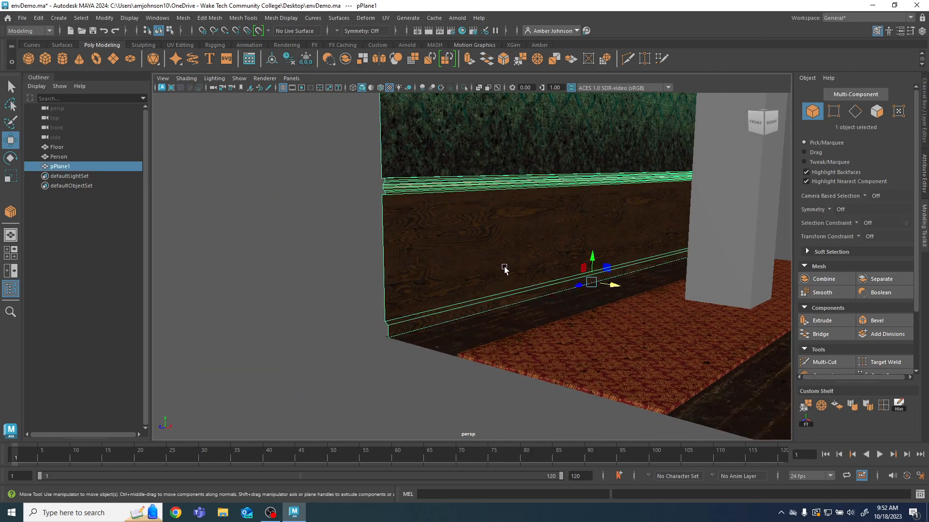
scroll(431, 254, "up", 5)
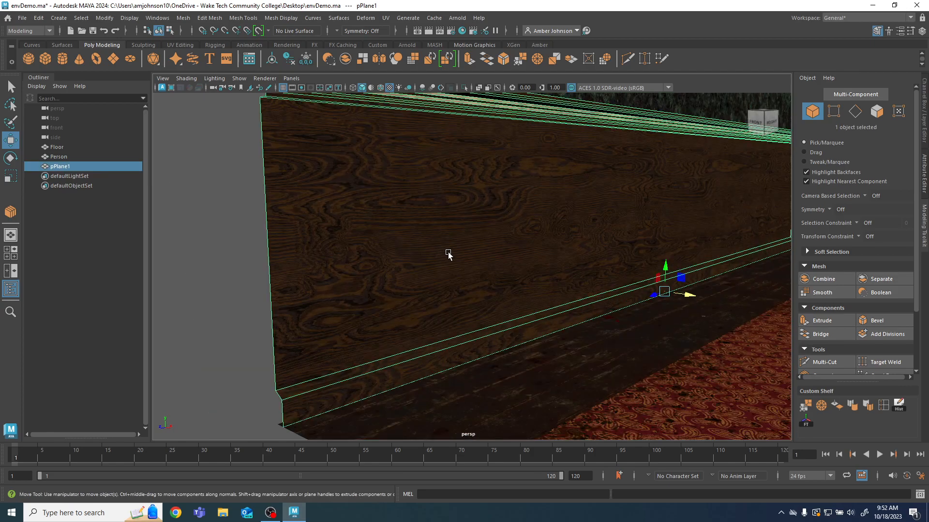
left_click_drag(458, 299, 463, 306, "alt")
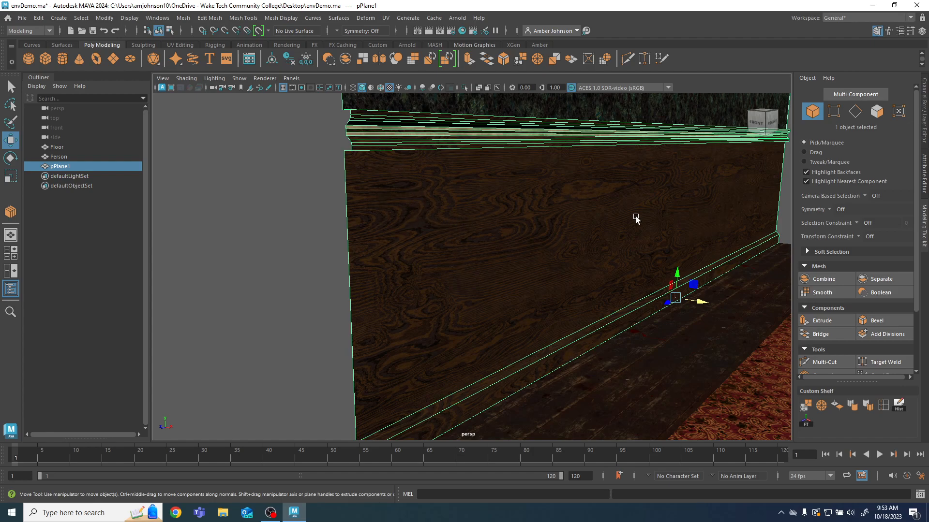
left_click_drag(544, 142, 451, 210, "alt")
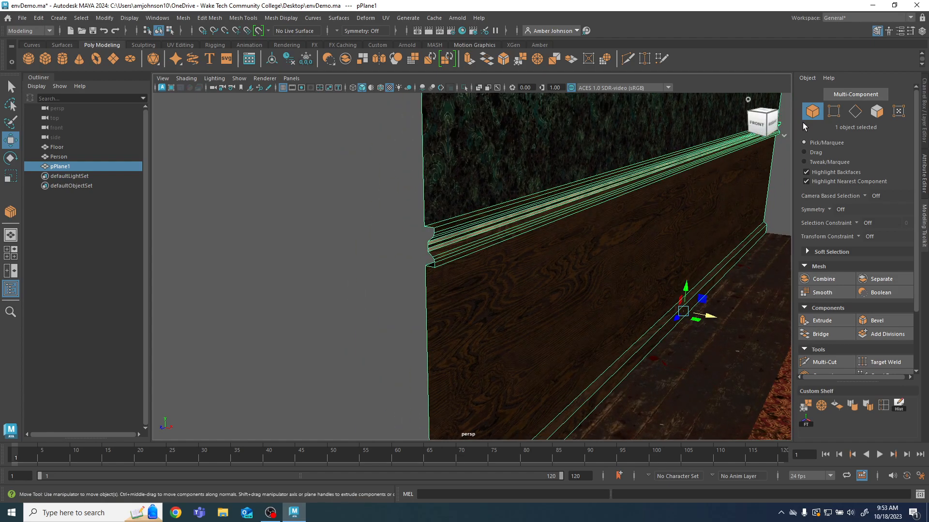
mouse_move(533, 359)
left_mouse_down("alt")
mouse_move(570, 357)
mouse_move(532, 353)
left_mouse_up("alt")
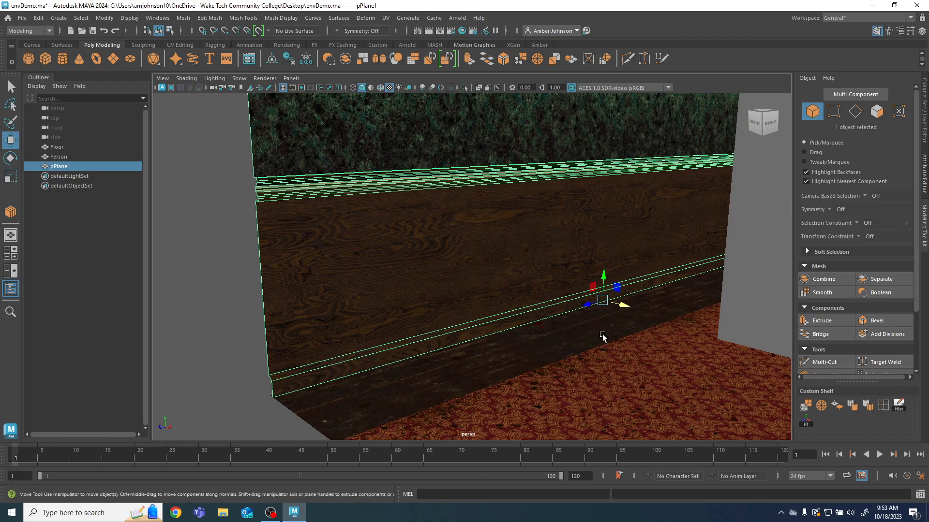
Step: Create a polygon cube and move it toward the wall's wood panelling, to X -50, Y 39, Z 129
left_click(47, 58)
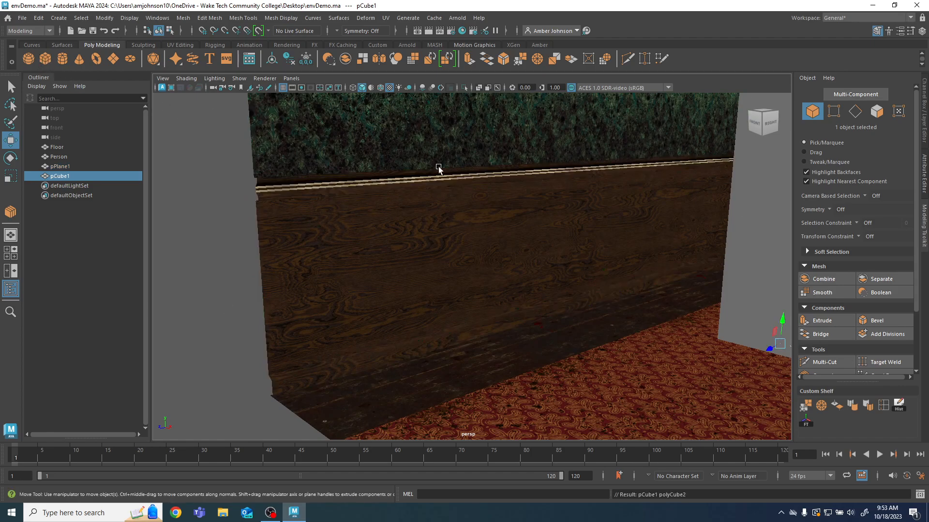
left_click_drag(780, 350, 689, 305)
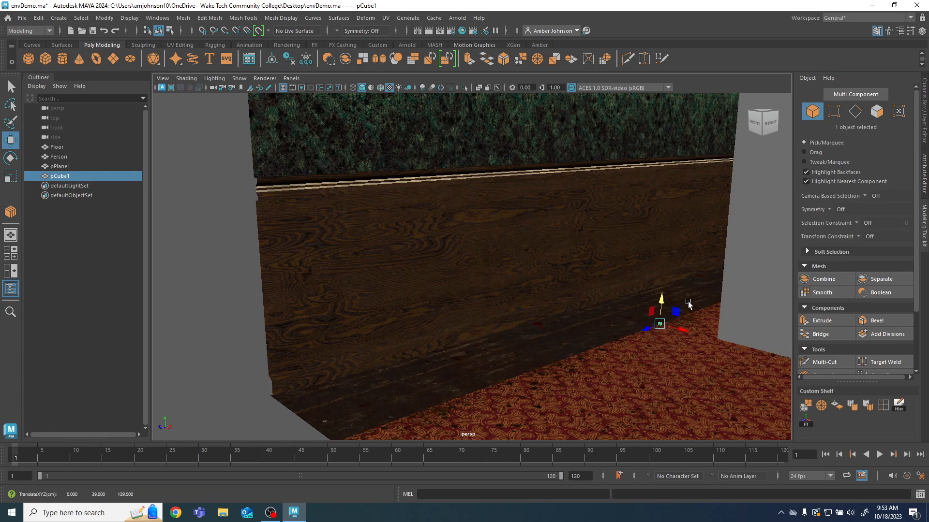
left_click_drag(688, 341, 609, 314)
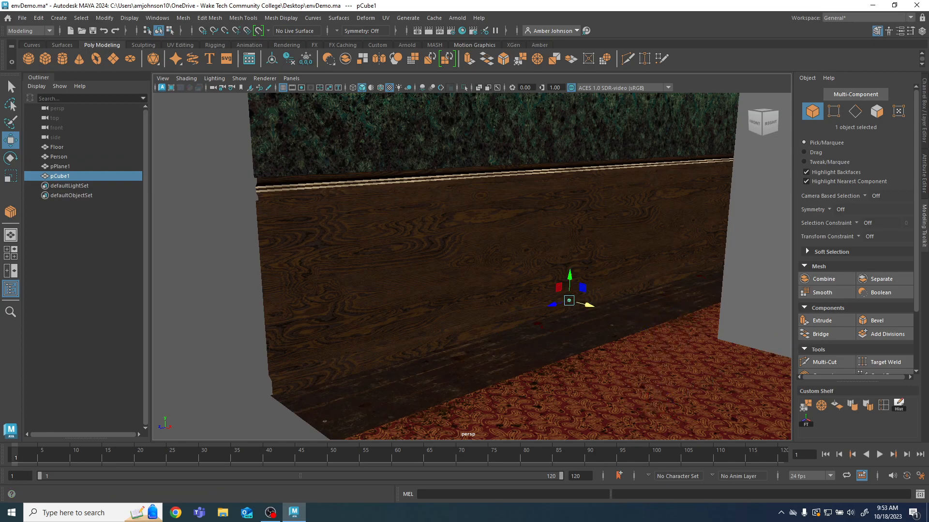
Step: Set the cube's width to 3 and its height and depth to 50, and move it against the wall at X -124, Y 48
left_click(924, 128)
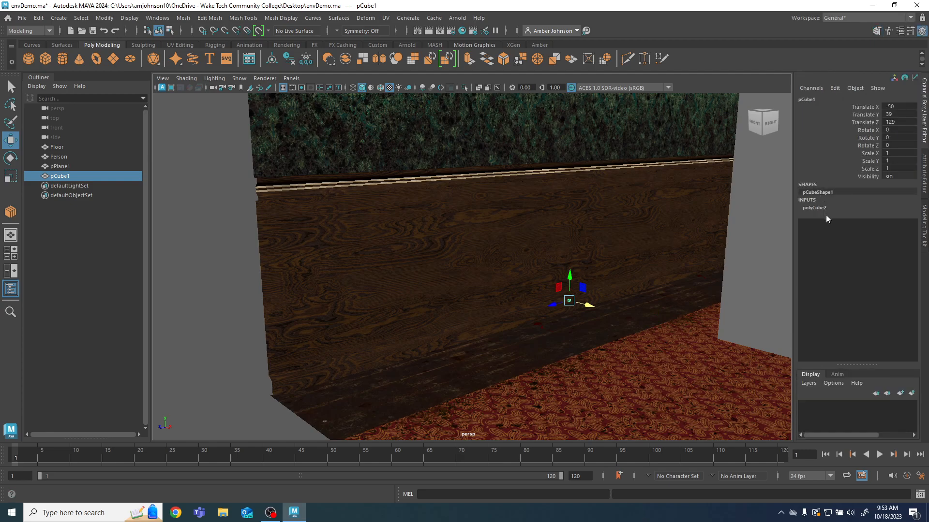
left_click(815, 208)
left_click(913, 224)
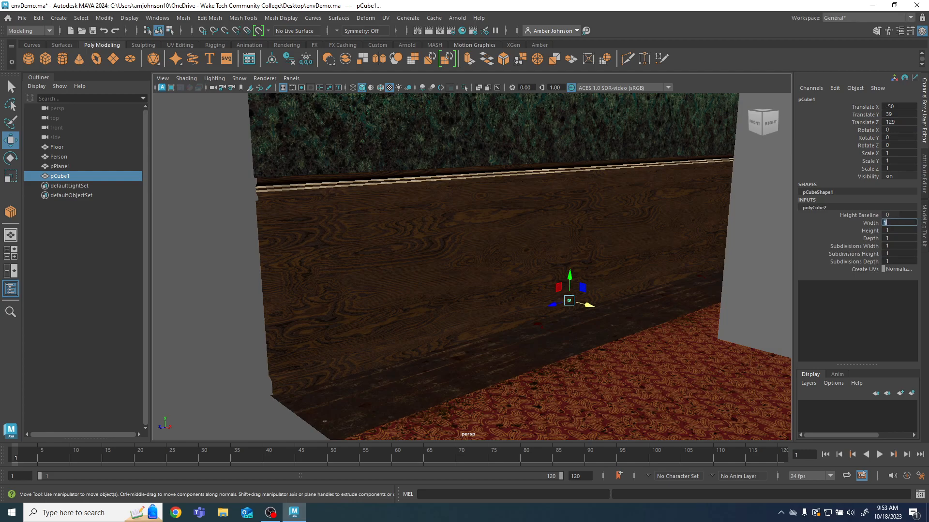
type("50")
key("Return")
key("Tab")
key("Tab")
type("50")
key("Return")
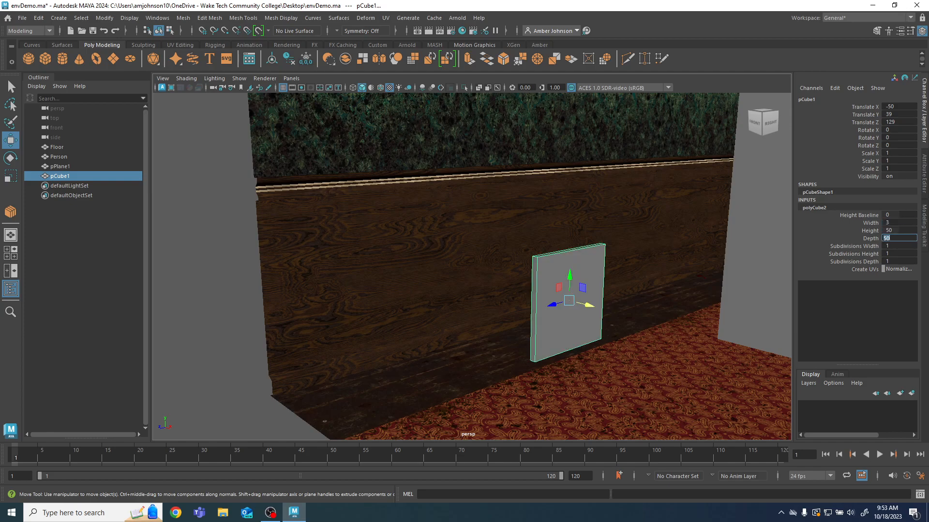
left_click_drag(587, 305, 470, 236)
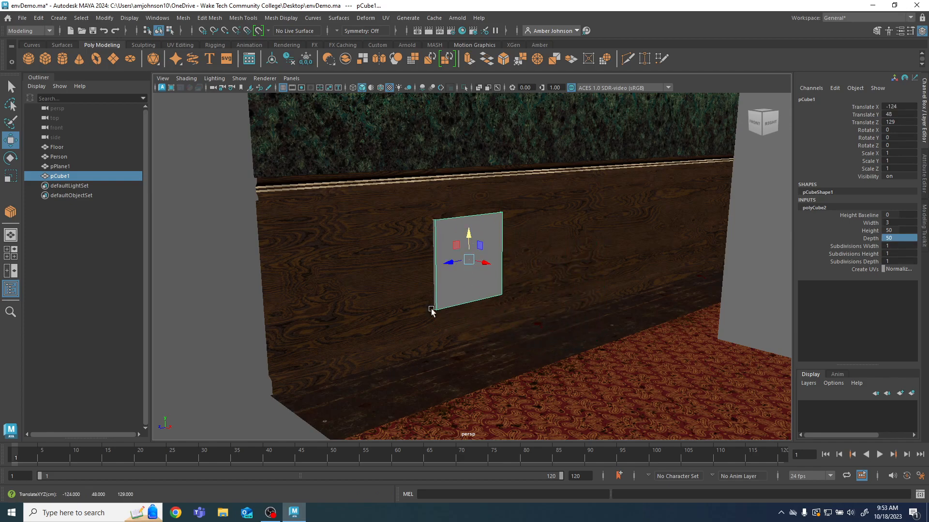
Step: Check the Y positions of the baseboard's upper edge and the chair rail's lower edge on the wall
left_click_drag(451, 302, 329, 338, "alt")
left_click(387, 289)
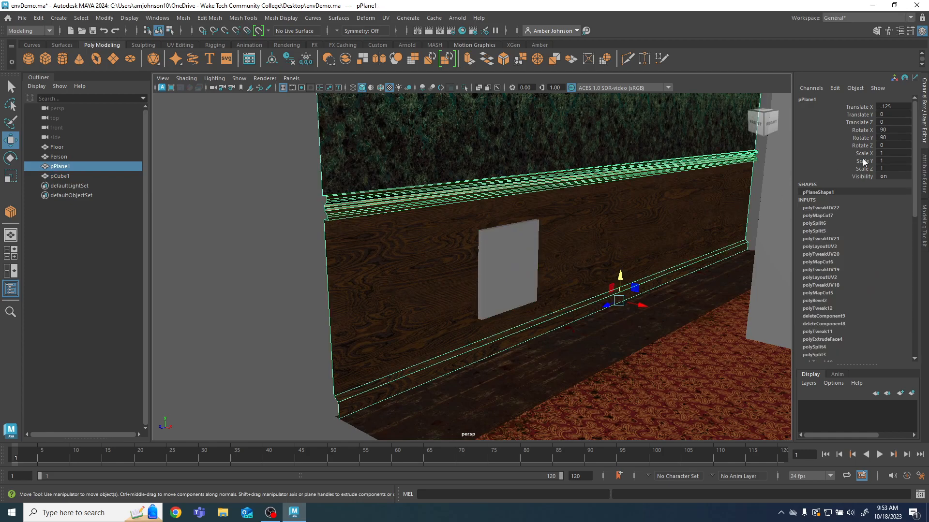
left_click(925, 235)
left_click(855, 112)
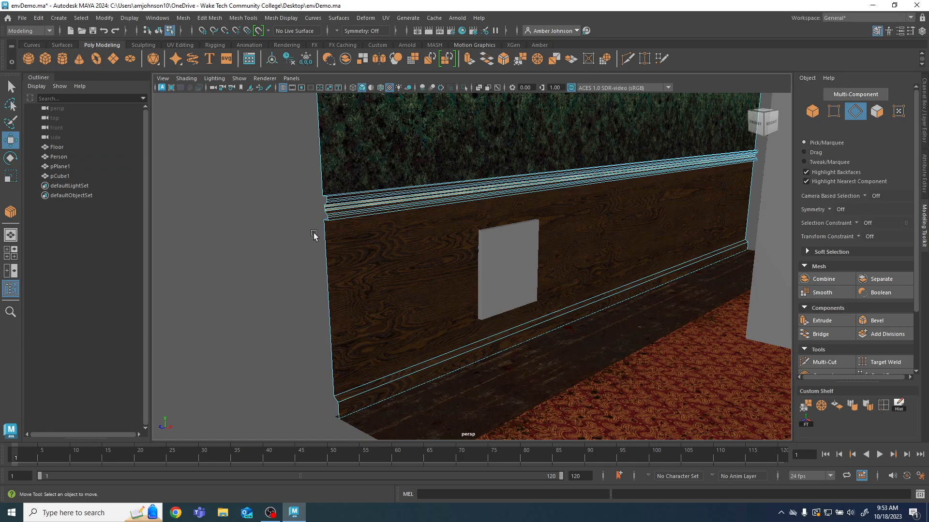
left_click(392, 376)
left_click_drag(916, 316, 922, 372)
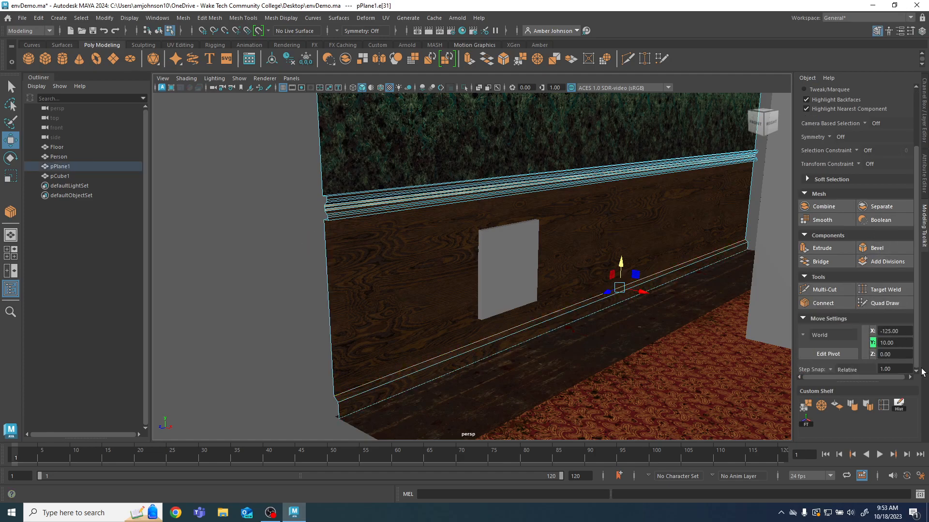
scroll(318, 250, "up", 5)
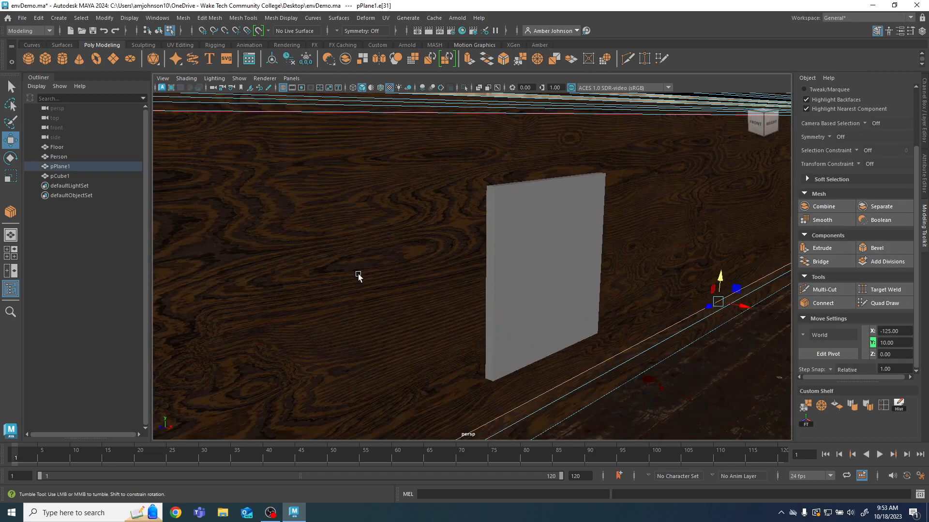
left_click_drag(357, 276, 369, 277, "alt")
left_click(409, 200)
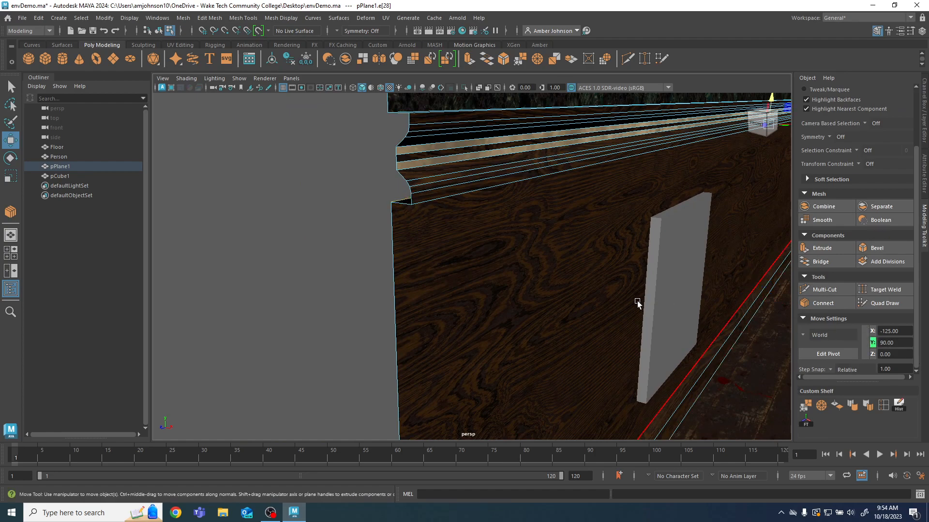
scroll(639, 302, "down", 6)
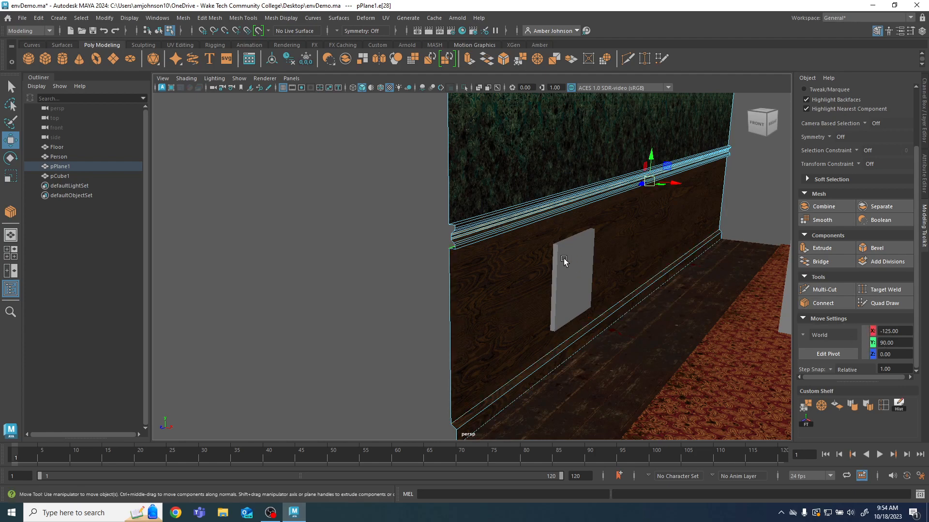
Step: Select the cube panel and set its Y position to 50
left_click(923, 240)
left_click(924, 239)
left_click(574, 271)
scroll(861, 310, "down", 2)
left_click(895, 341)
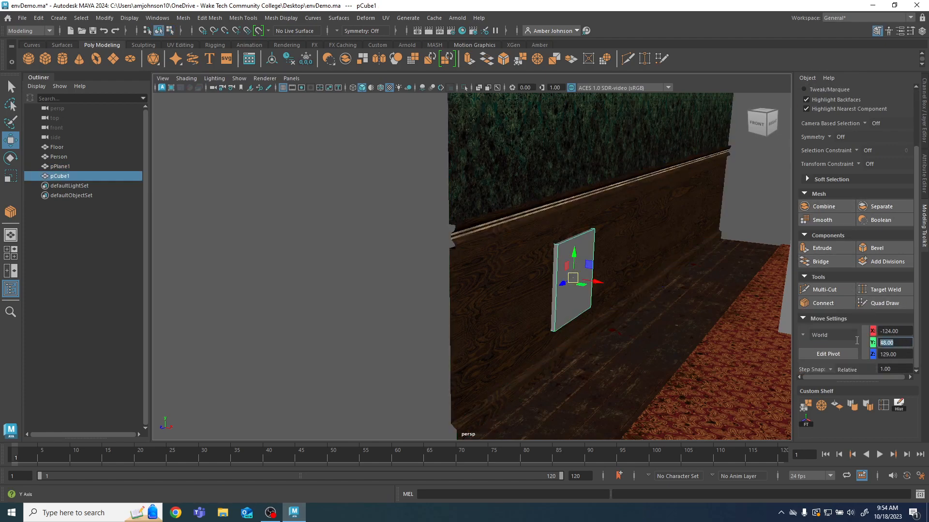
type("50")
key("Return")
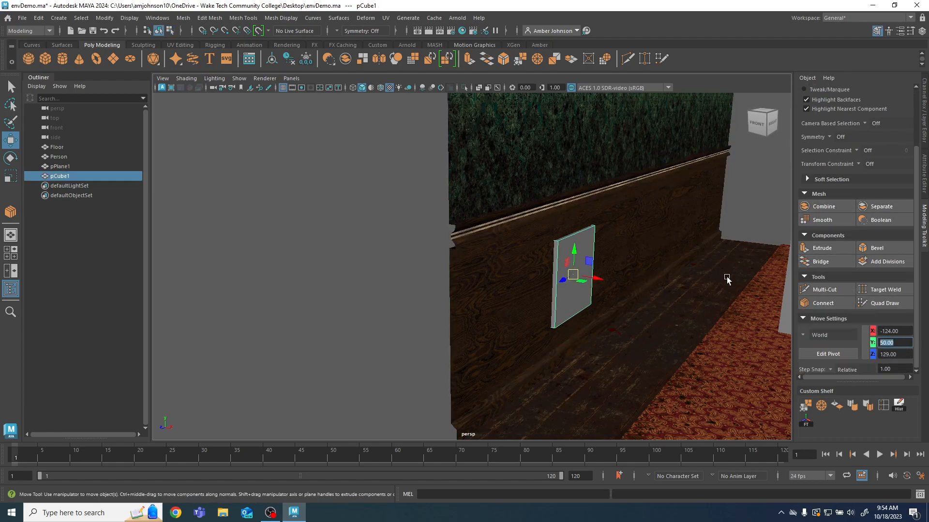
Step: Move the cube panel along the wall toward its open end, to Z 215
left_click_drag(727, 279, 563, 275, "alt")
middle_click_drag(449, 276, 598, 260, "alt")
left_click_drag(532, 216, 387, 232)
left_click_drag(426, 204, 454, 196, "alt")
middle_click_drag(454, 196, 479, 210, "alt")
scroll(481, 207, "up", 3)
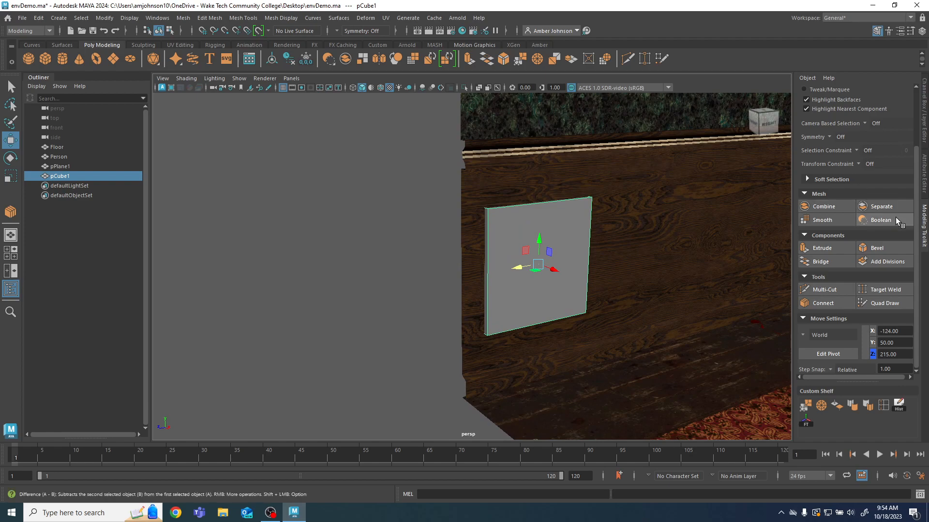
Step: Try a height of 60 for the cube panel and settle on a height of 70
scroll(895, 216, "up", 5)
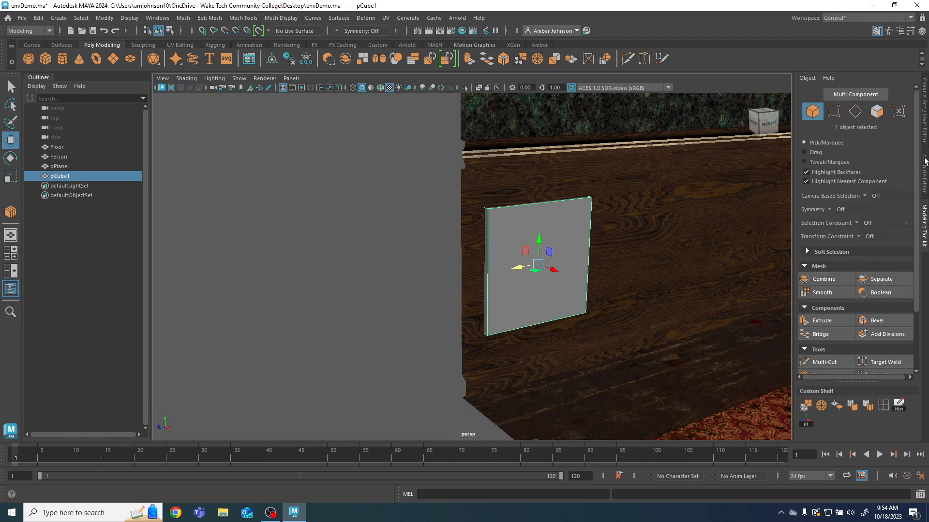
left_click(925, 125)
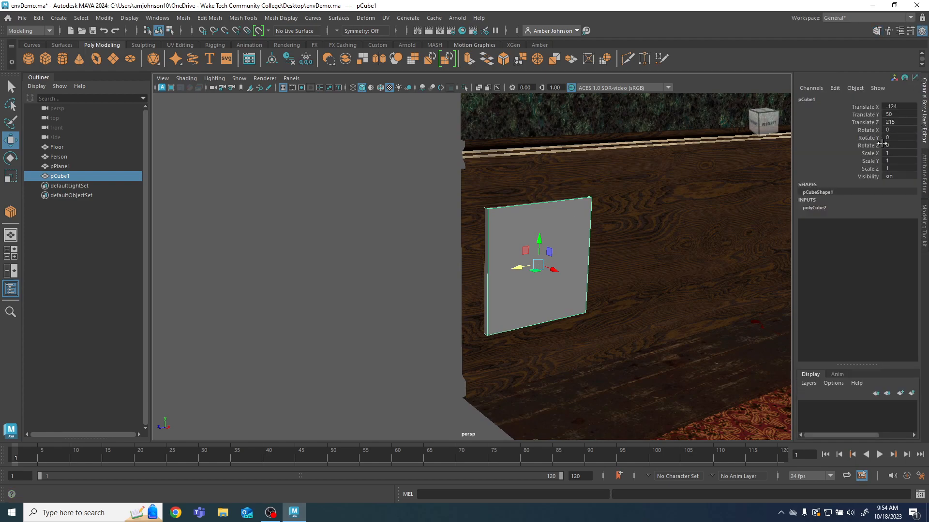
left_click(817, 208)
left_click(902, 231)
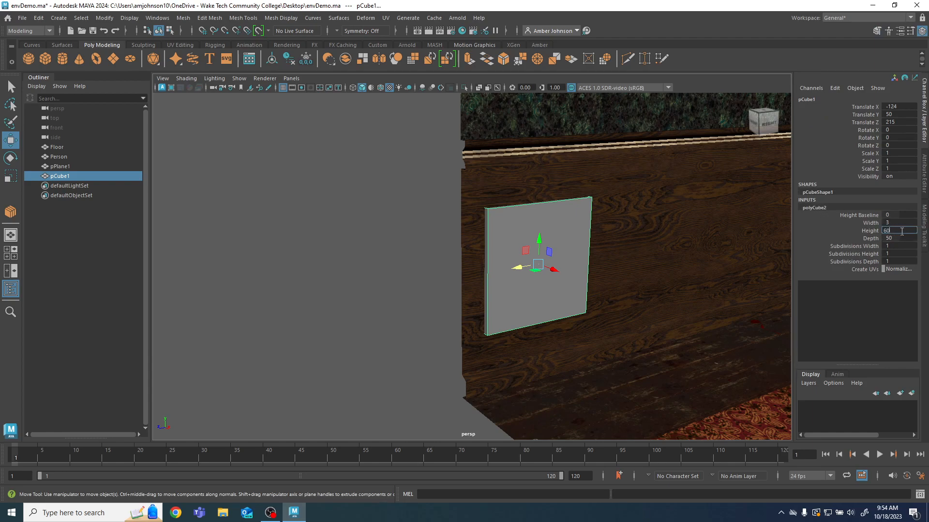
type("60")
key("Return")
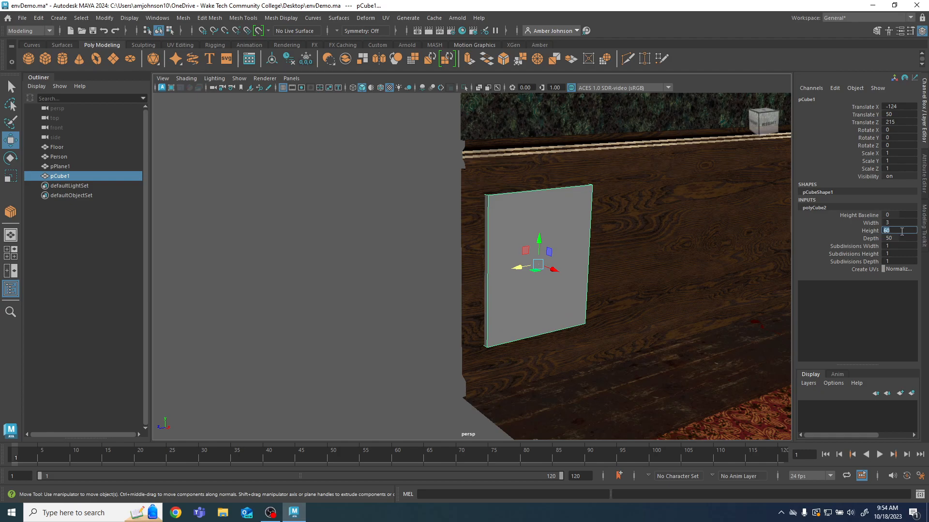
left_click_drag(603, 294, 579, 289, "alt")
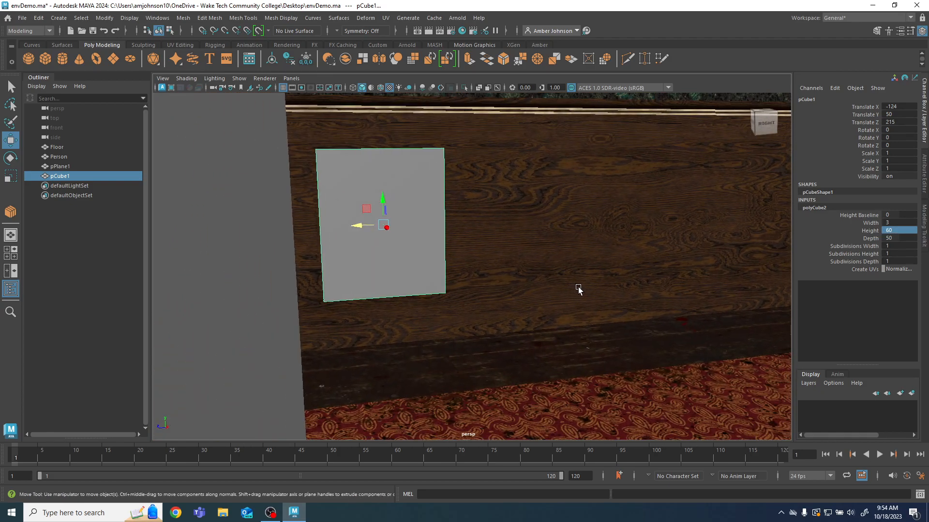
double_click(895, 229)
type("70")
key("Return")
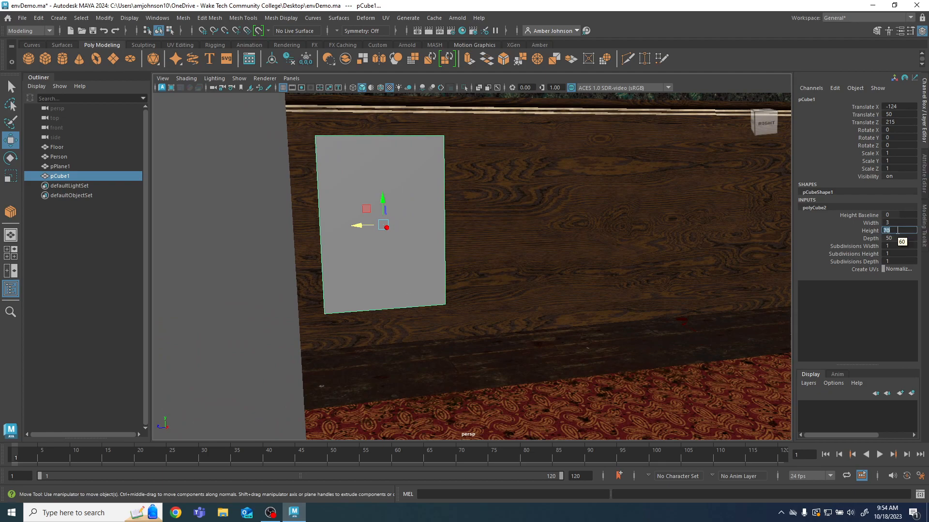
Step: Examine the deselected panel's proportions against the chair rail and baseboard
left_click_drag(558, 333, 582, 335, "alt")
left_click(208, 281)
scroll(402, 304, "down", 5)
left_click_drag(417, 302, 537, 317, "alt")
scroll(500, 310, "up", 3)
middle_click_drag(500, 309, 409, 254, "alt")
Step: Delete the hidden back face of the cube panel that faces into the wall
left_click(409, 253)
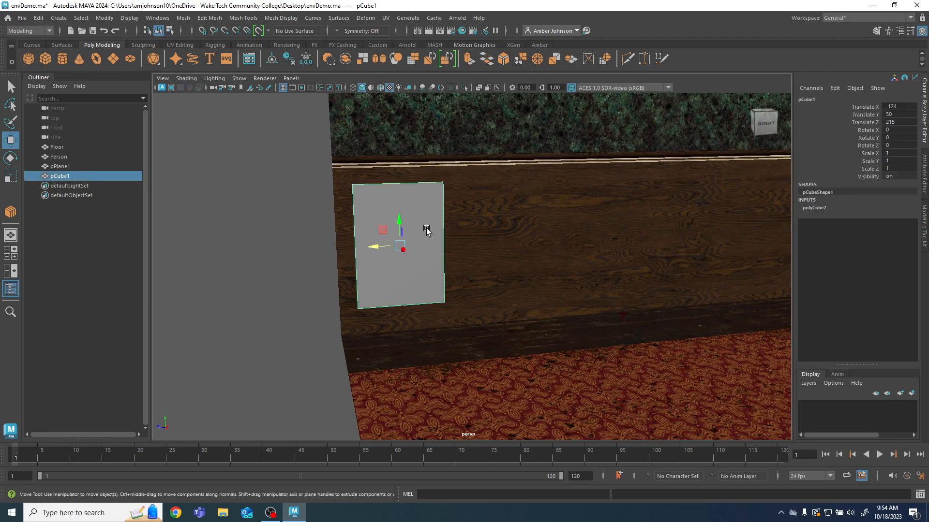
left_click(923, 228)
left_click(876, 111)
left_click_drag(340, 251, 619, 265, "alt")
left_click(620, 254)
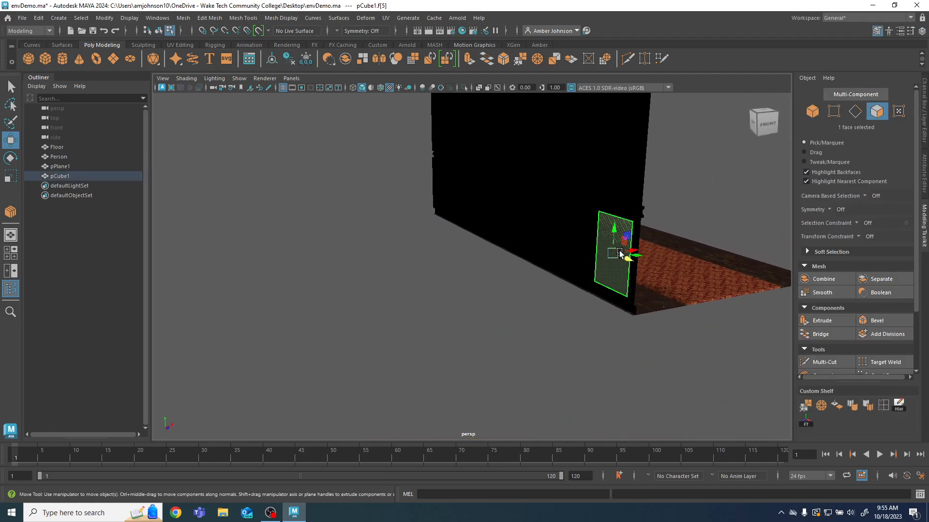
key("Delete")
left_click_drag(705, 301, 475, 290, "alt")
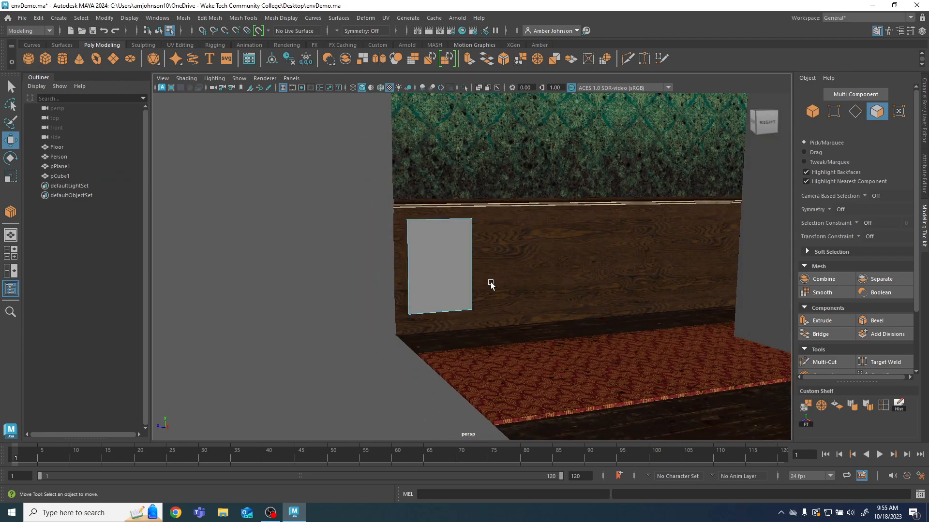
Step: Select the whole panel object and set its X position to -125
left_click(816, 110)
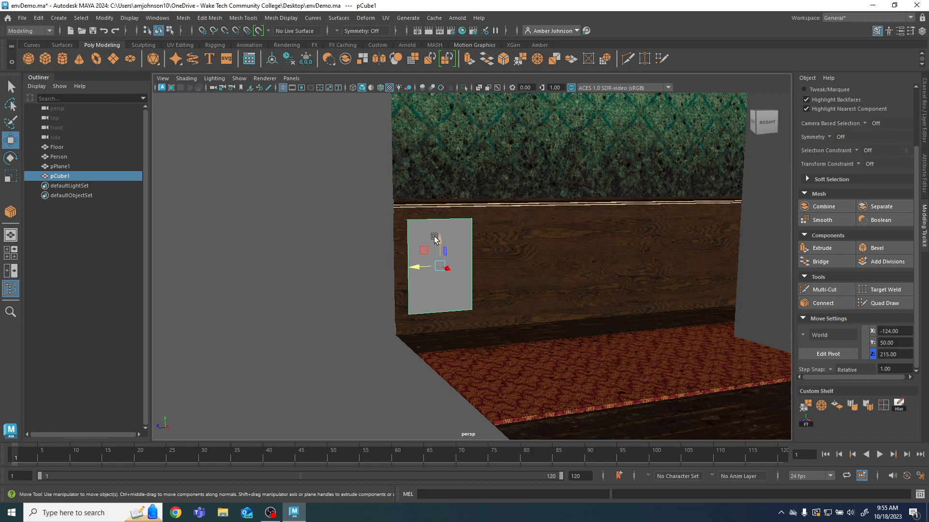
left_click(903, 331)
type("-125")
key("Return")
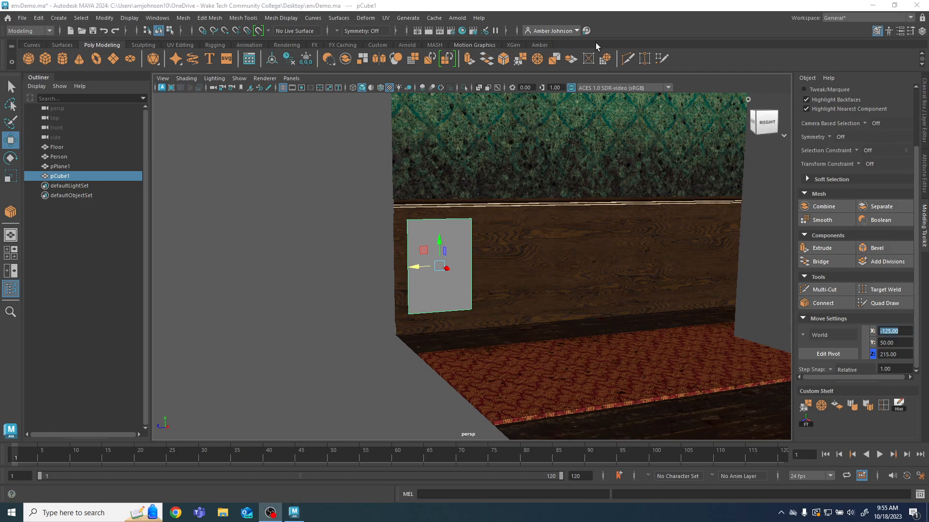
Step: Assign the existing trim sheet material to the cube panel
right_click_drag(443, 230, 529, 442)
scroll(524, 236, "up", 3)
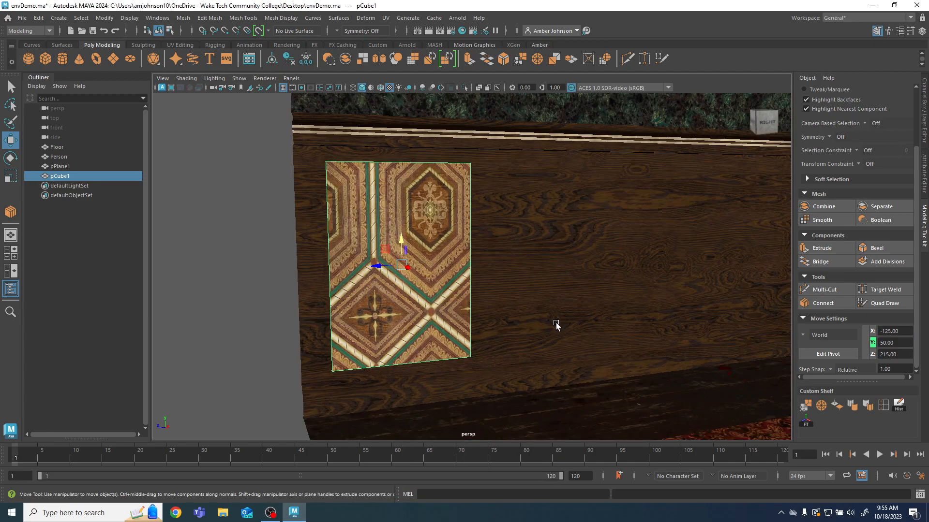
scroll(556, 325, "down", 2)
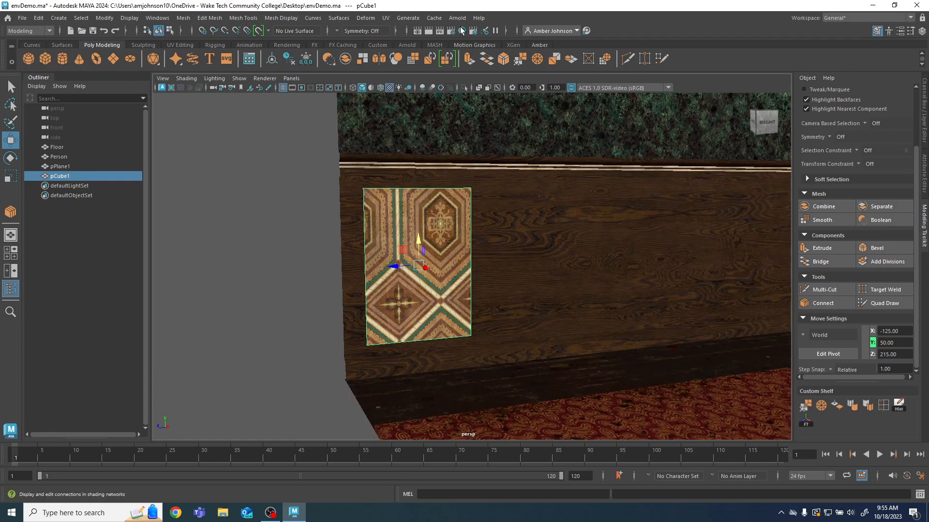
Step: Open the UV Editor for the panel and apply an automatic UV projection to all five of its faces
left_click(386, 18)
left_click(413, 41)
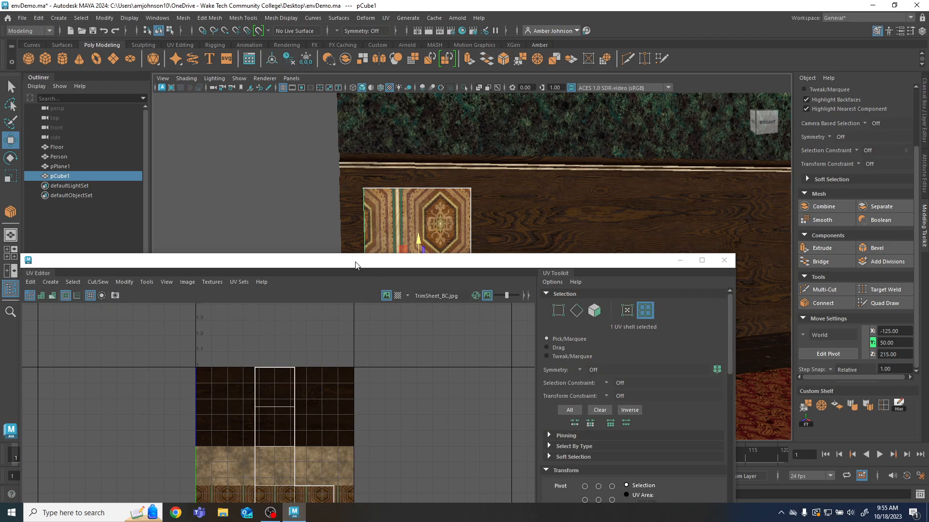
left_click_drag(355, 265, 426, 130)
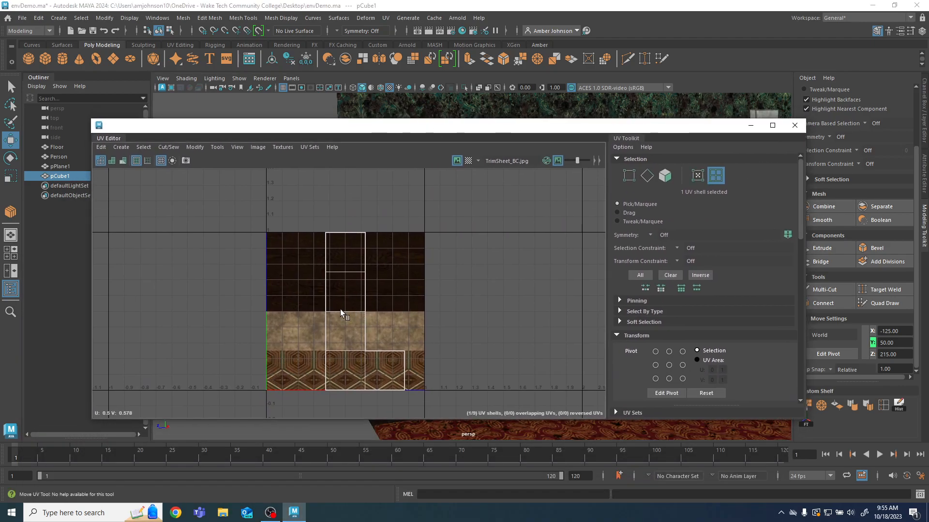
left_click(716, 177)
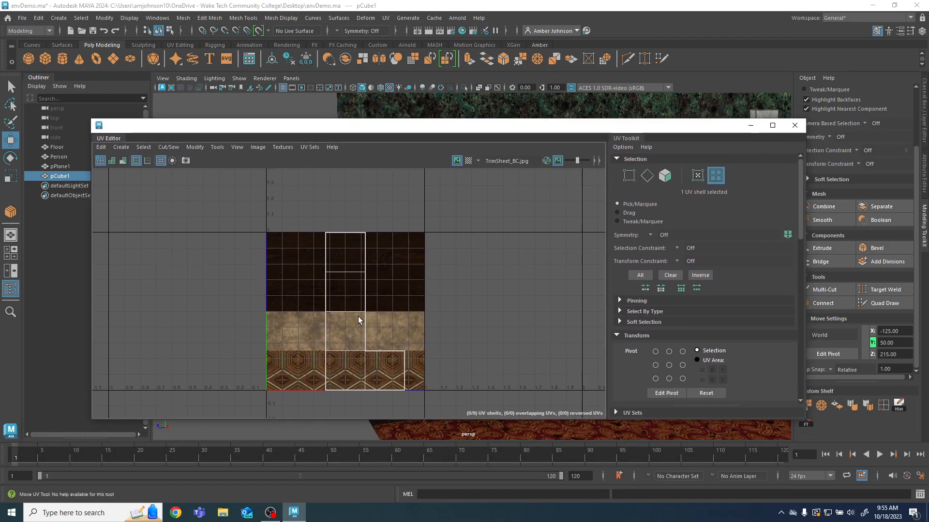
left_click(664, 178)
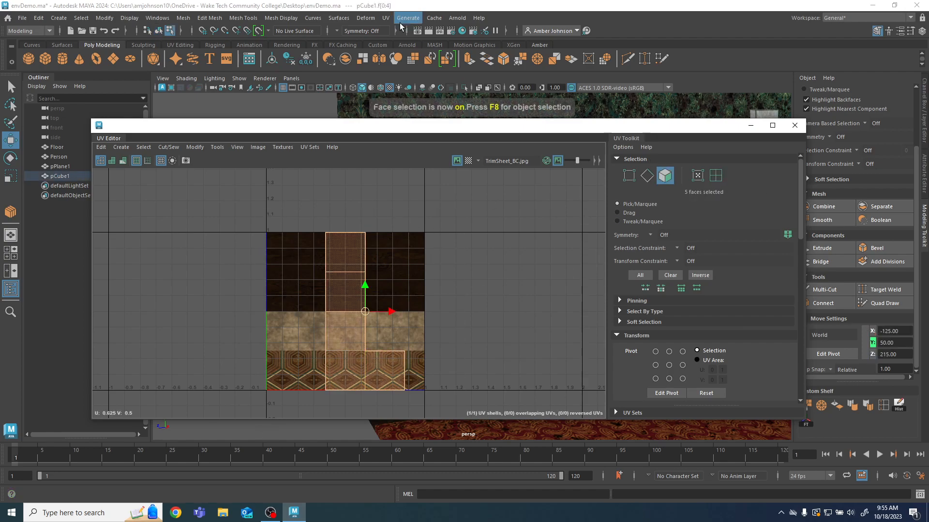
left_click(386, 18)
left_click(416, 65)
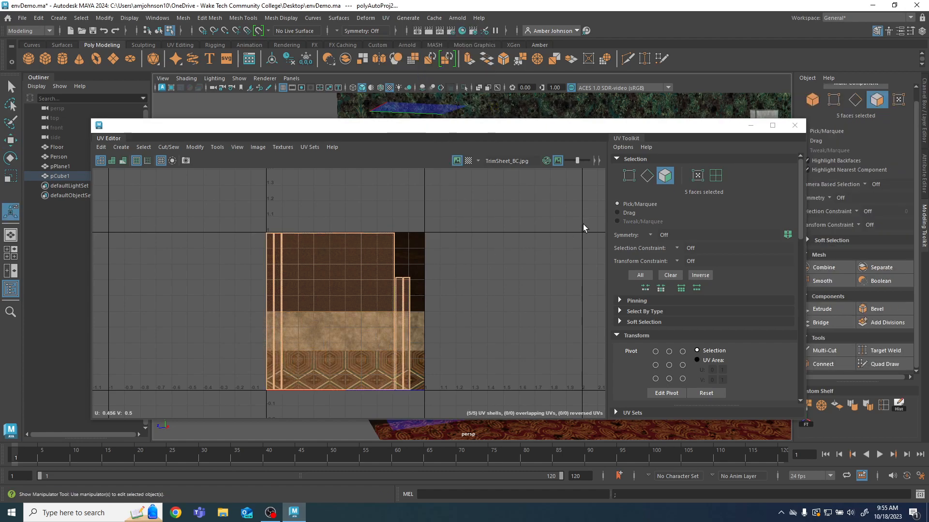
Step: Move and sew the panel's narrow side strips onto the matching edges of the large front-face UV shell
left_click(647, 175)
left_click(331, 234)
right_click_drag(331, 232, 390, 356)
left_click(318, 387)
right_click_drag(319, 386, 365, 479)
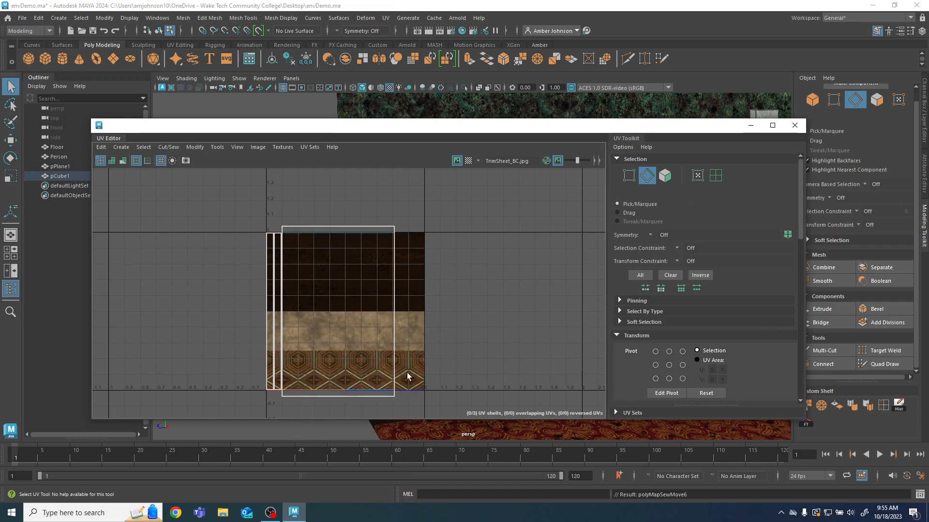
left_click(394, 336)
key("g")
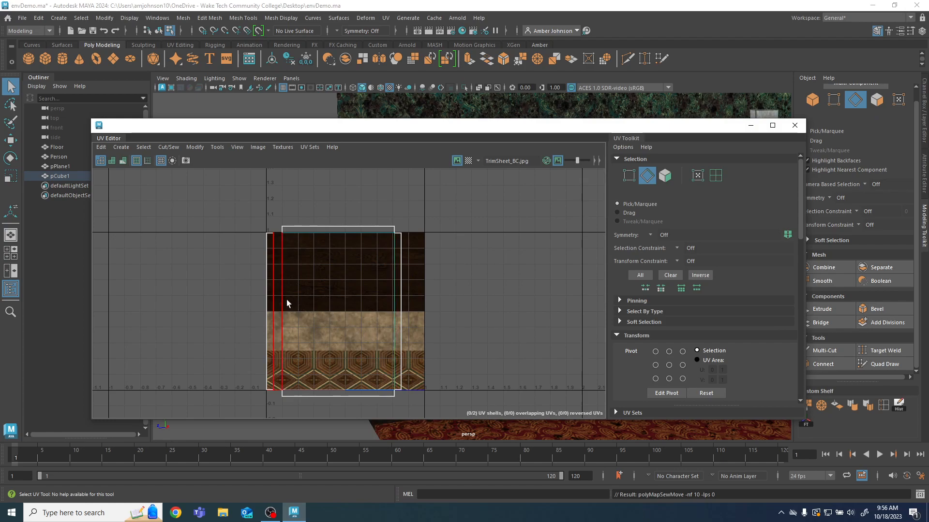
Step: Select the panel's whole UV shell and apply a texel density of 10.24 at map size 2048
left_click(716, 175)
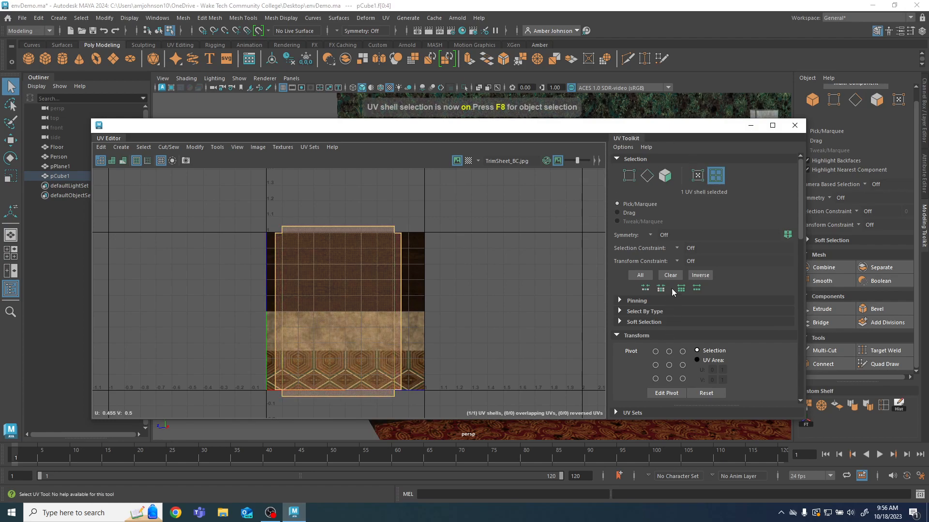
scroll(671, 291, "down", 10)
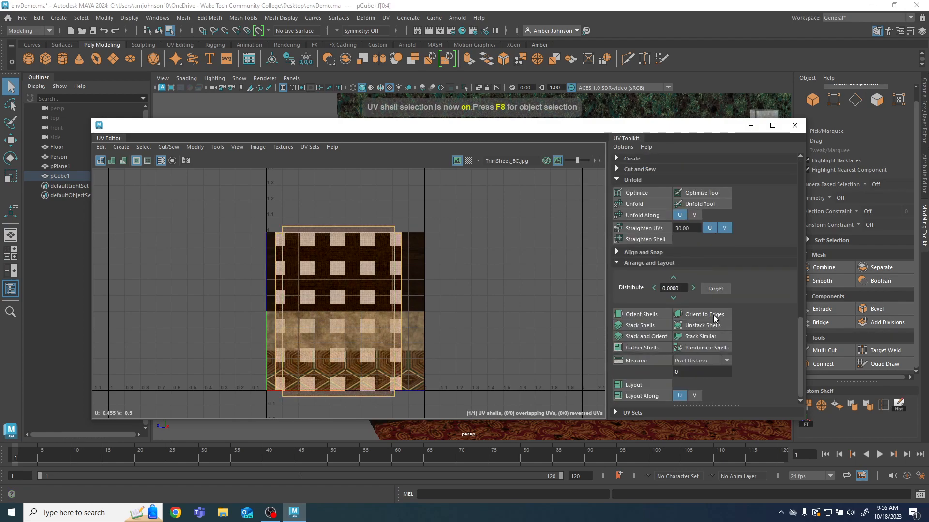
scroll(706, 303, "up", 8)
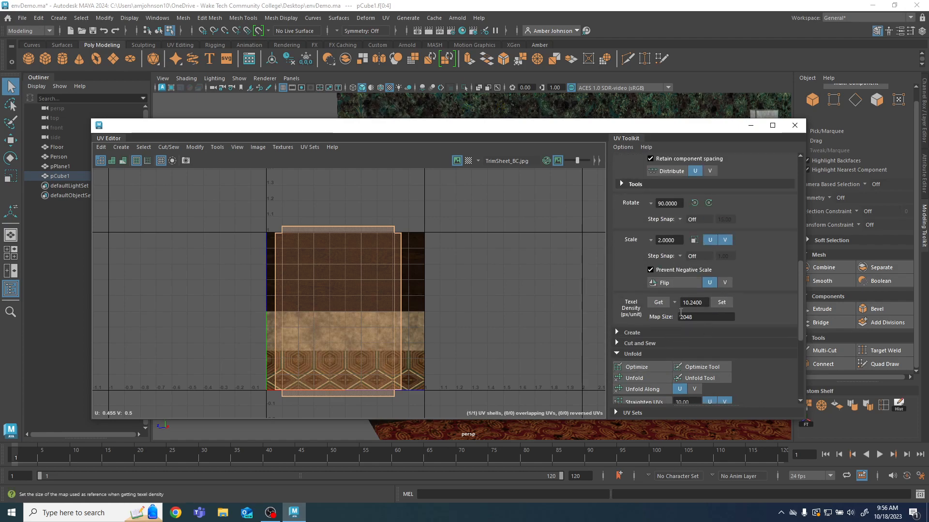
left_click(722, 302)
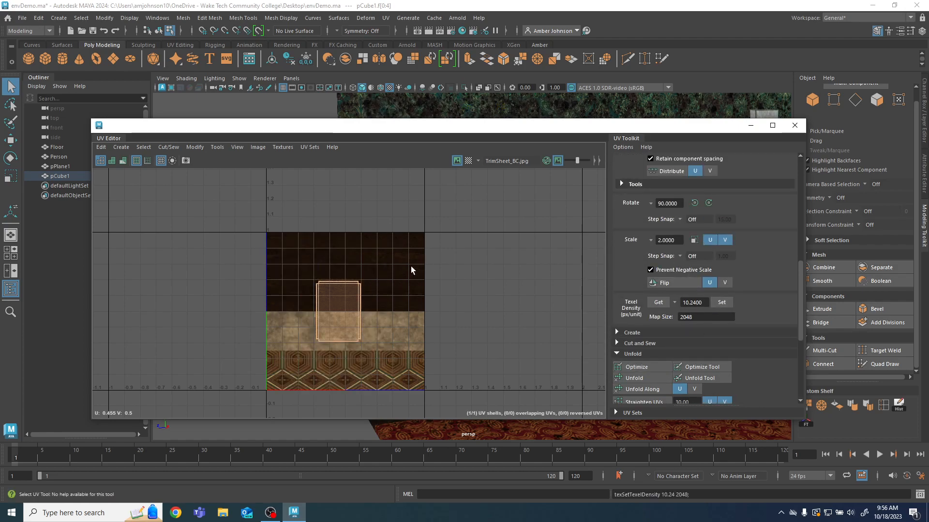
Step: Move the panel's UV shell onto the dark wood area of the trim sheet
key("w")
left_click_drag(338, 312, 335, 269)
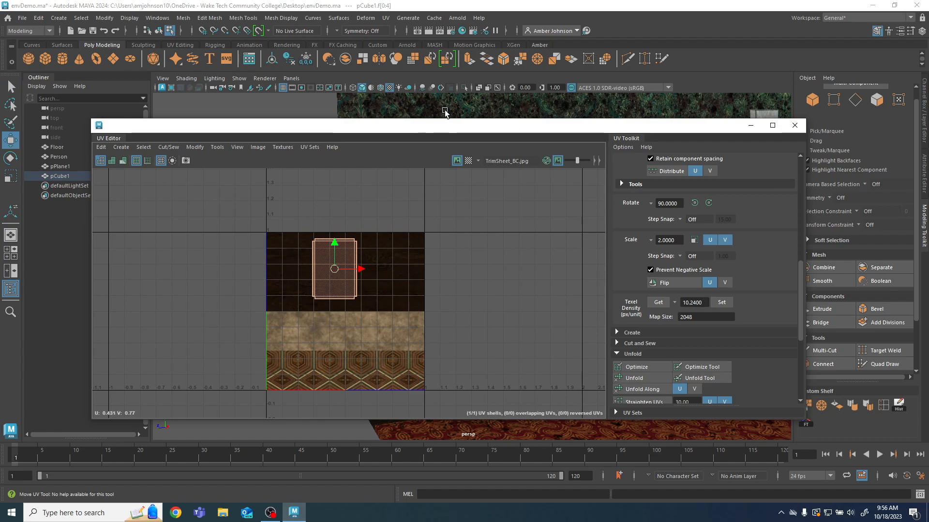
left_click_drag(439, 129, 805, 137)
scroll(505, 266, "up", 1)
scroll(781, 309, "up", 1)
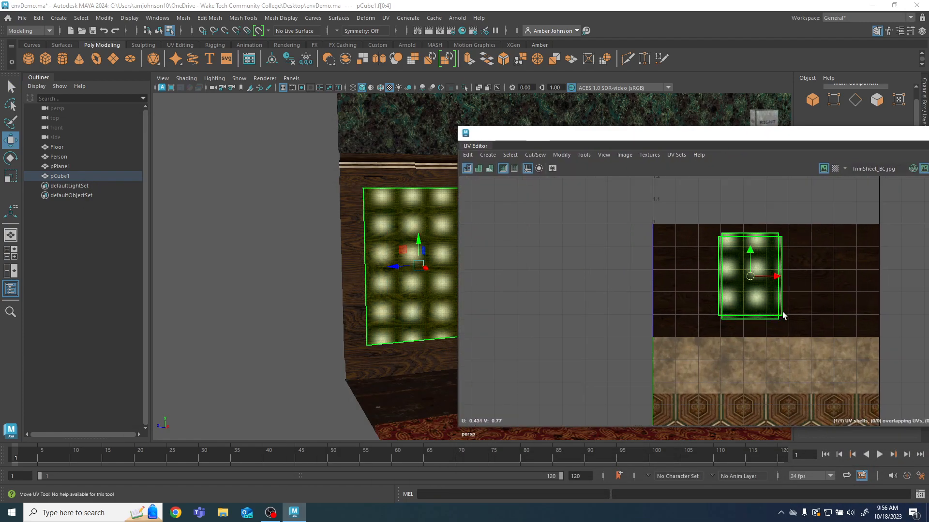
Step: Try placing the panel's UV shell over the patterned tile band of the trim sheet
left_click_drag(751, 280, 771, 415)
left_click_drag(755, 166, 661, 118)
scroll(748, 280, "down", 2)
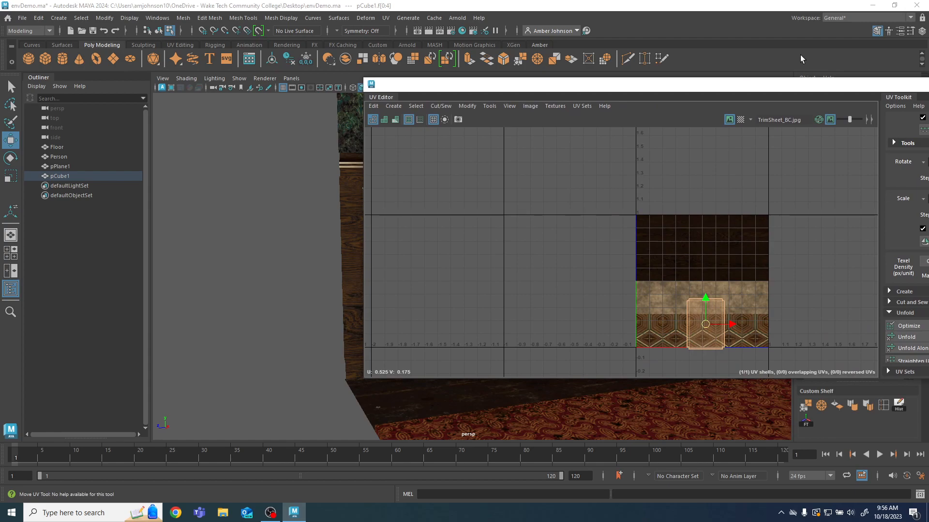
left_click_drag(802, 90, 621, 89)
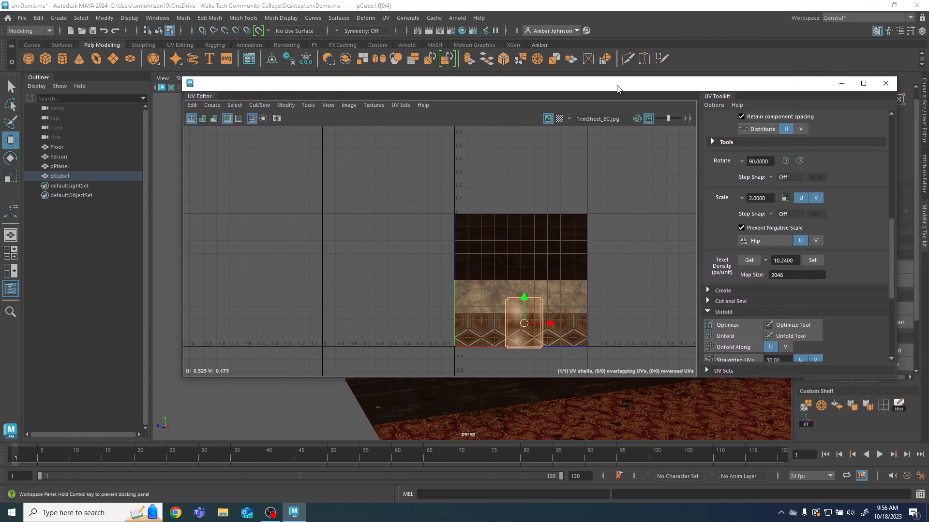
Step: Rotate the panel's UV shell 90 degrees and place it on the dark wood area of the trim sheet
left_click(800, 160)
left_click_drag(522, 328, 518, 334)
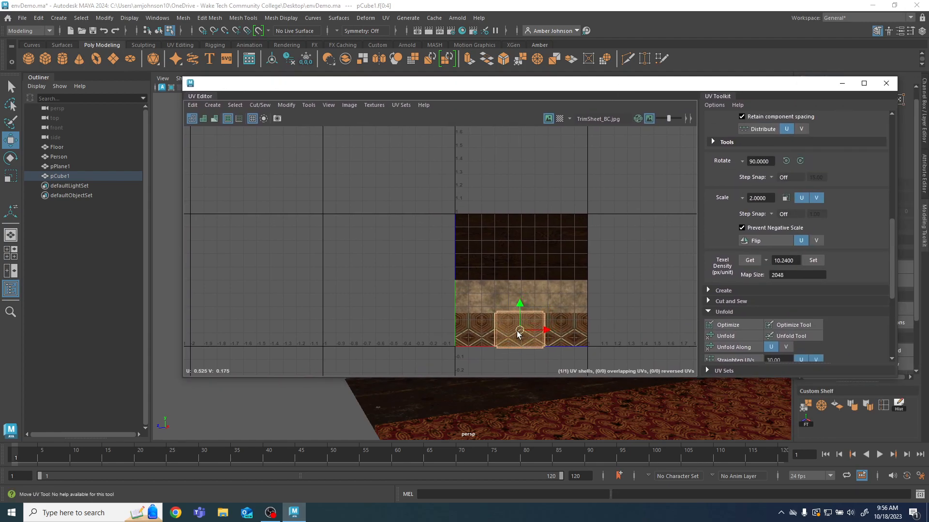
left_click_drag(495, 84, 589, 161)
left_click_drag(615, 405, 616, 323)
left_click_drag(600, 164, 662, 327)
scroll(483, 235, "up", 5)
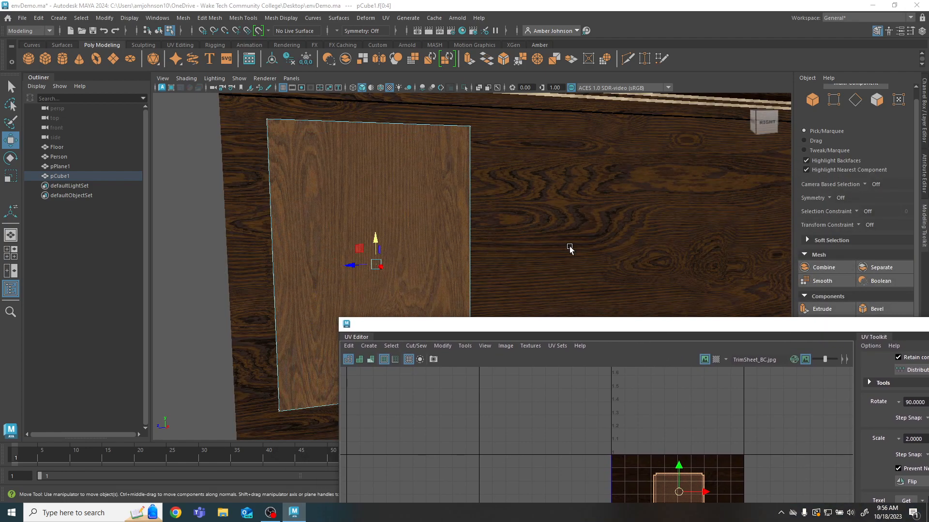
Step: Deselect the panel and examine its wood grain direction against the surrounding wainscoting
left_click(491, 410)
middle_click_drag(369, 118, 533, 171, "alt")
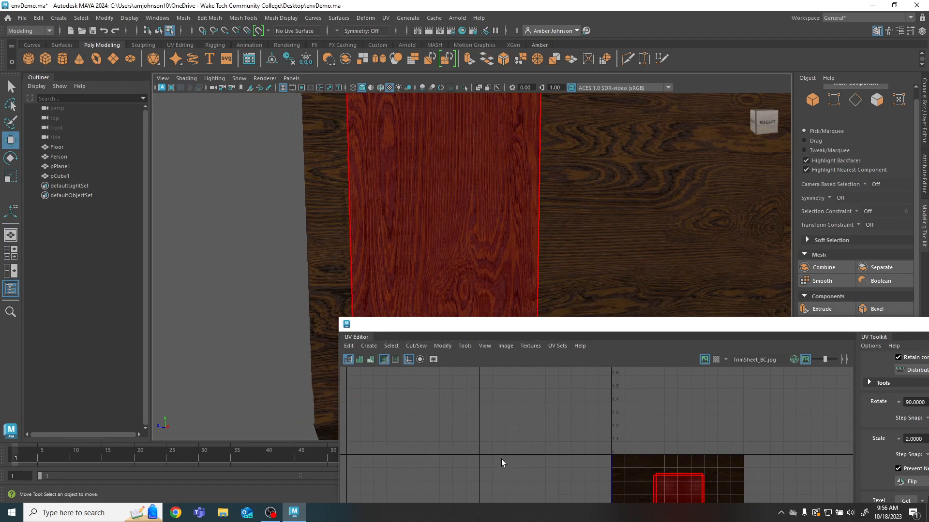
left_click_drag(543, 323, 554, 396)
scroll(526, 237, "down", 3)
left_click_drag(507, 238, 524, 264, "alt")
middle_click_drag(582, 283, 567, 227, "alt")
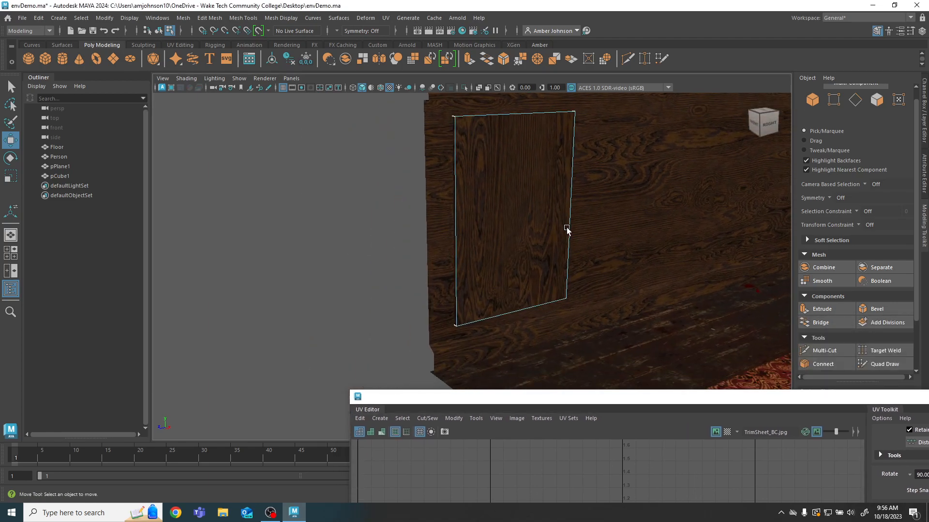
Step: Extrude the panel's front face with a thickness of 0 and an offset of 5 to form a border
left_click(880, 101)
left_click(501, 163)
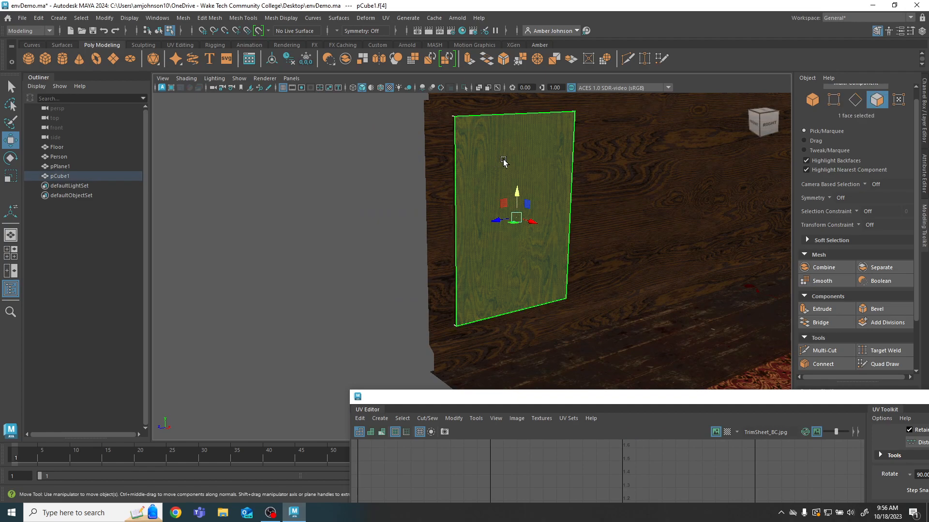
left_click(828, 309)
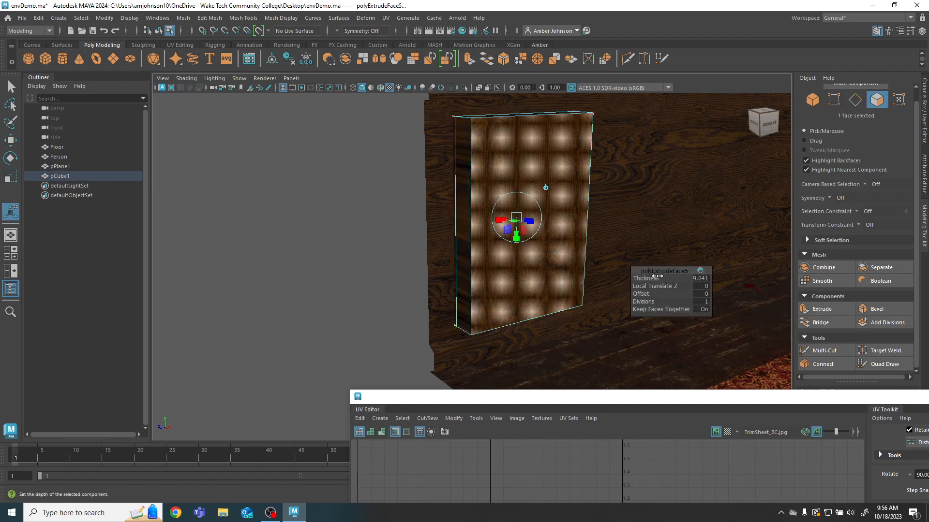
left_click_drag(657, 276, 549, 267)
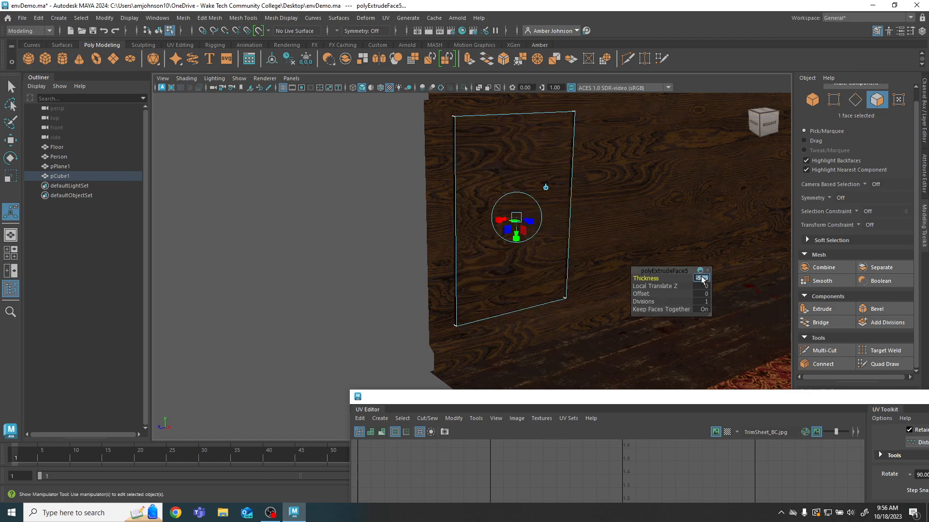
type("0")
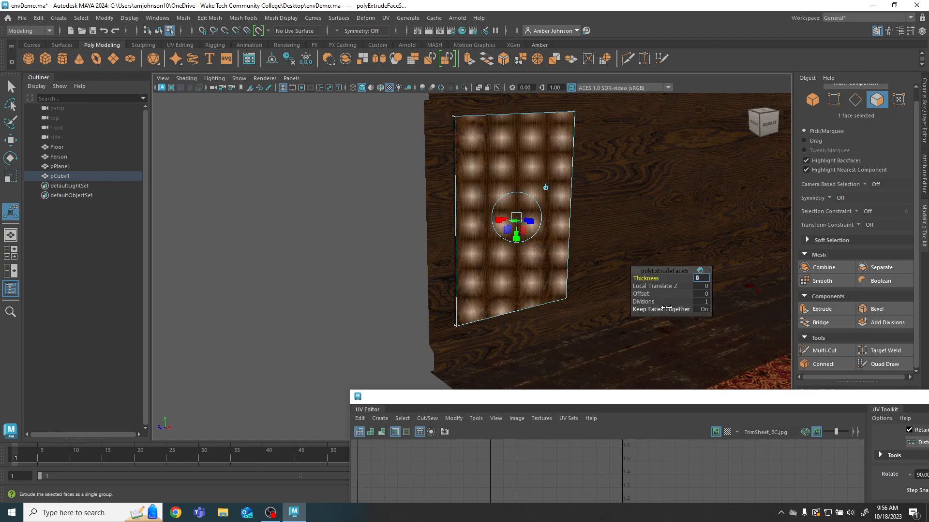
left_click_drag(646, 296, 672, 298)
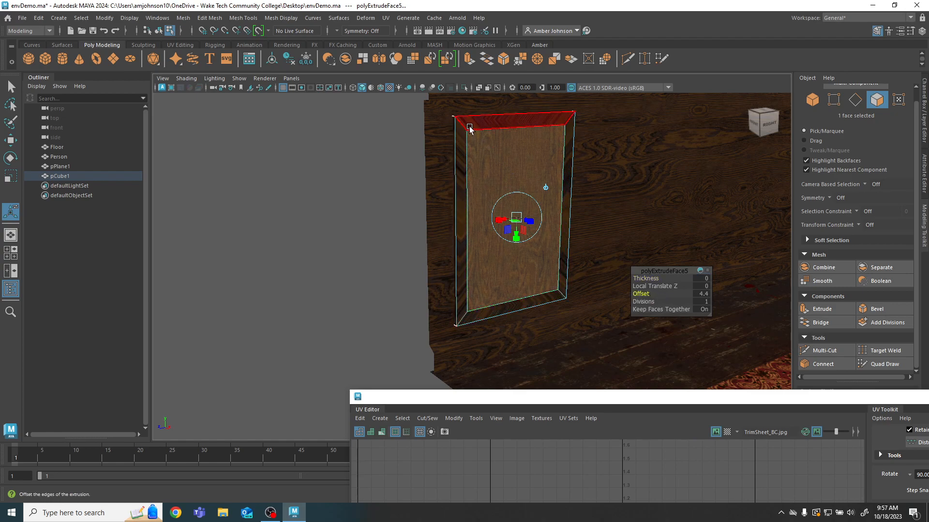
left_click(699, 294)
type("5")
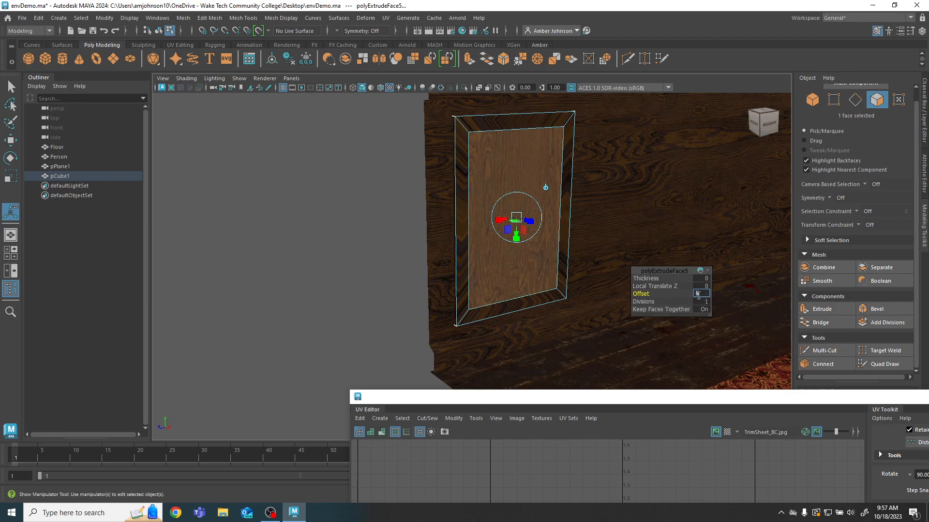
type("w")
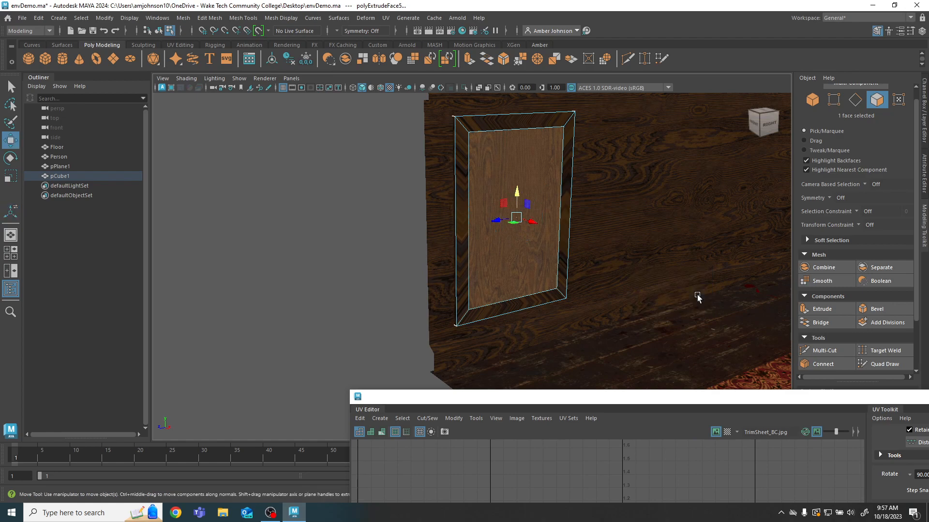
Step: Push the inset front face slightly back toward the wall to recess it, and return to object selection
scroll(538, 203, "up", 2)
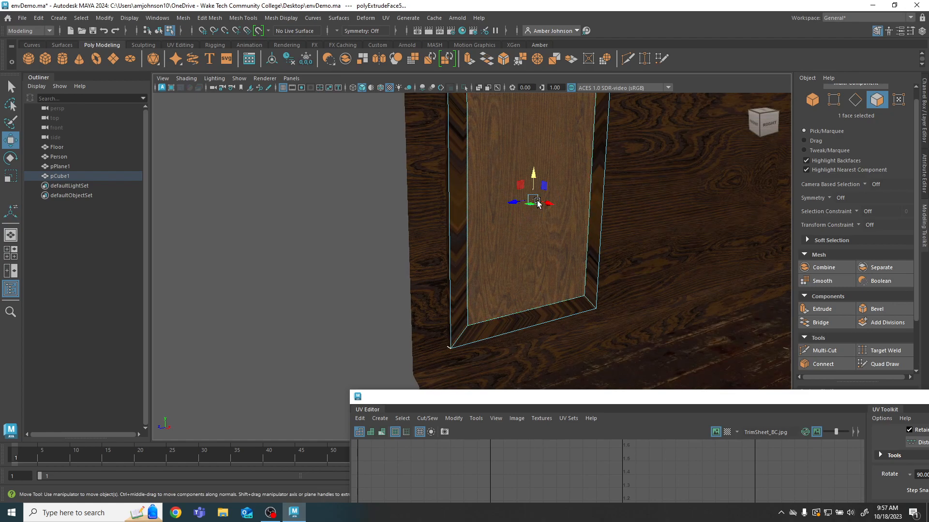
left_click_drag(539, 204, 712, 213, "alt")
mouse_move(518, 232)
left_mouse_down("alt")
mouse_move(495, 237)
mouse_move(520, 234)
left_mouse_up("alt")
left_click_drag(732, 259, 707, 255)
left_click(813, 99)
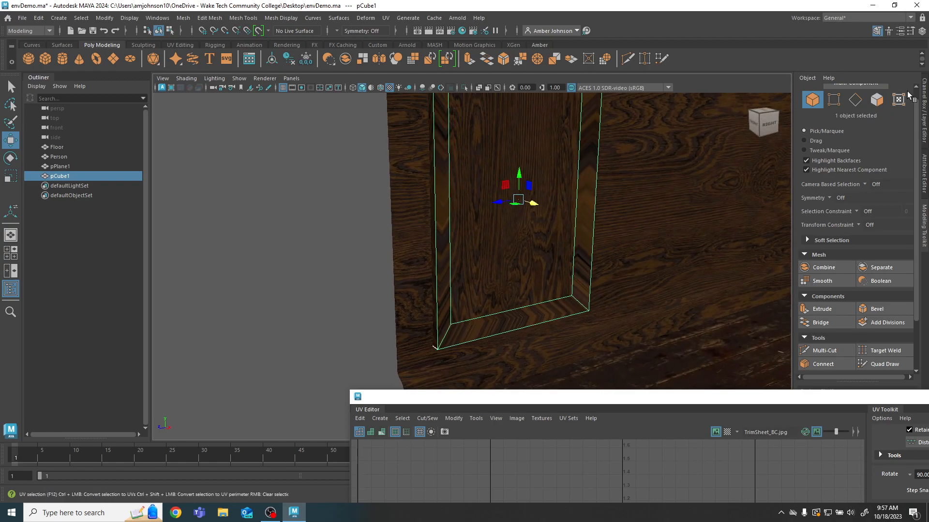
Step: Extrude the panel's recessed front face with a thickness of 0 and an offset of 1, and return to object selection
left_click(877, 100)
scroll(864, 242, "down", 2)
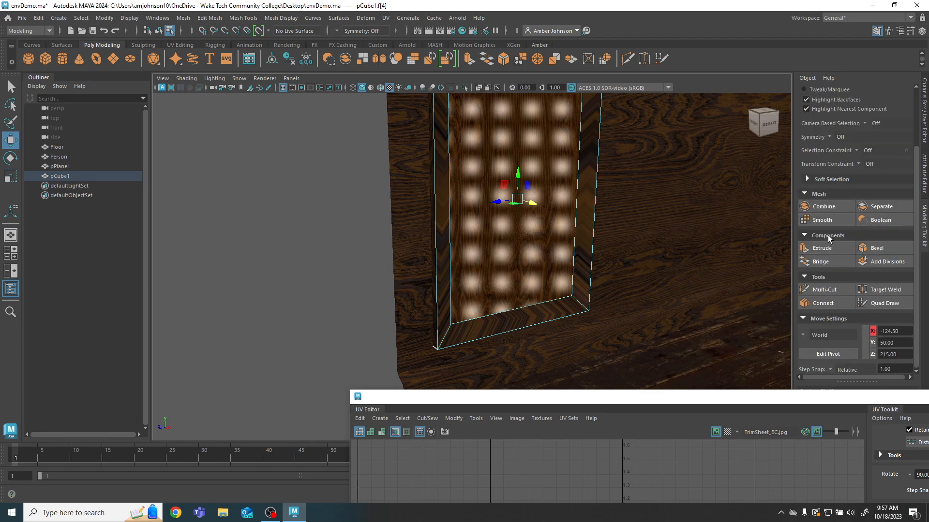
left_click(828, 248)
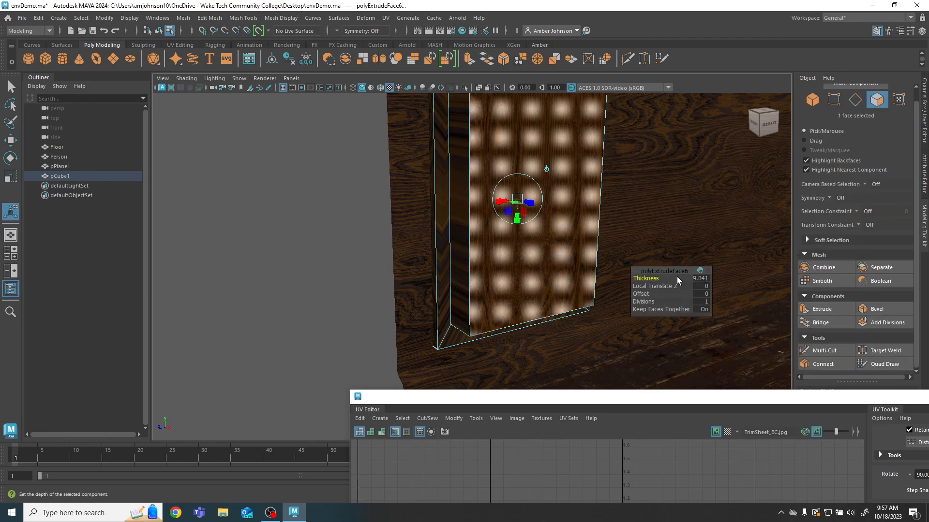
key("Return")
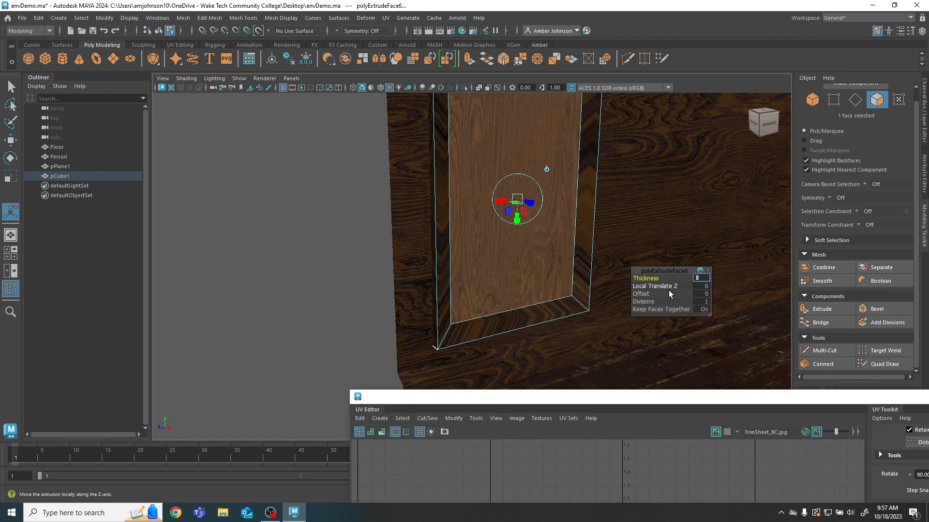
left_click(704, 294)
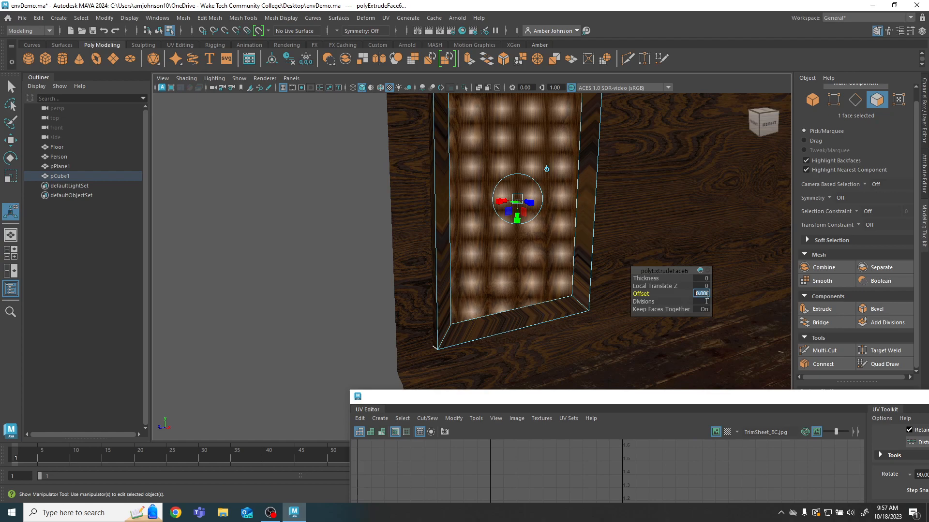
key("Return")
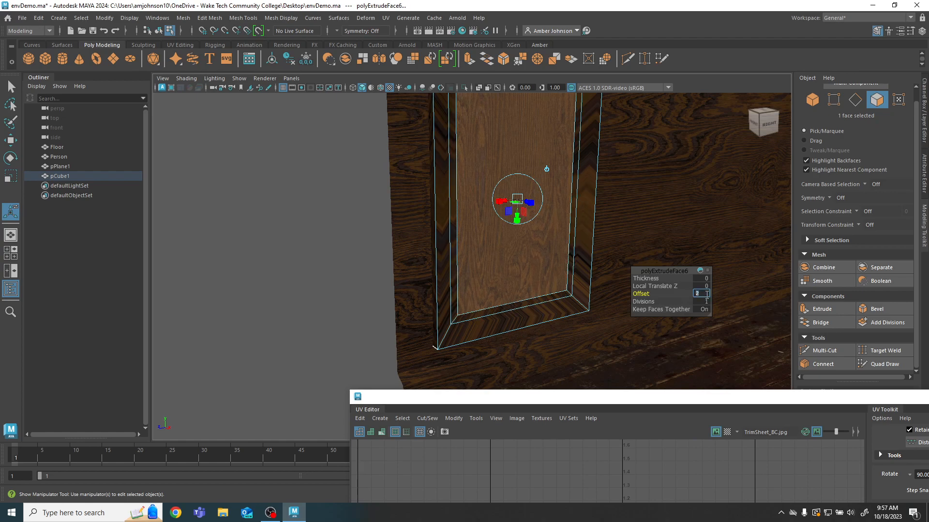
type("1")
key("Return")
middle_click_drag(500, 115, 496, 218, "alt")
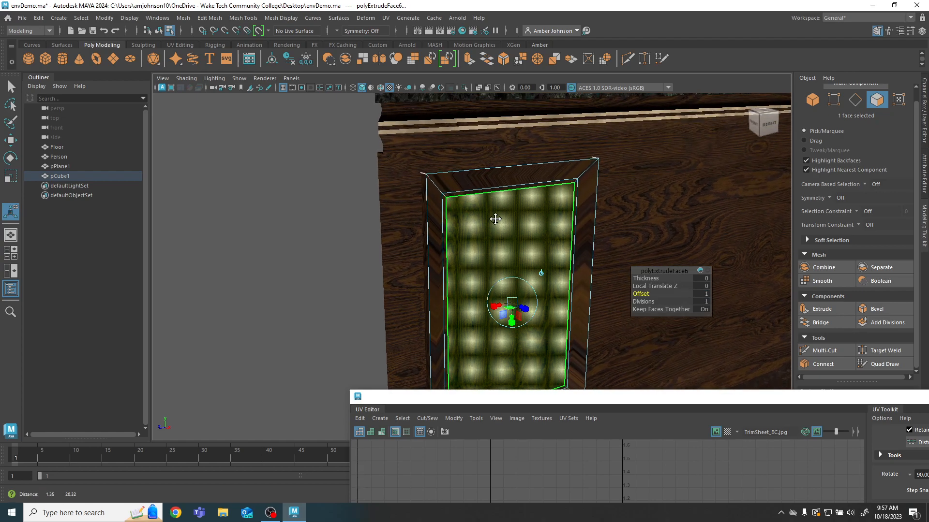
key("w")
left_click_drag(566, 241, 497, 282, "alt")
key("F8")
Step: Unfold the UVs of all the panel's faces and set their texel density to 10.24 px/unit at map size 2048
left_click_drag(540, 398, 371, 220)
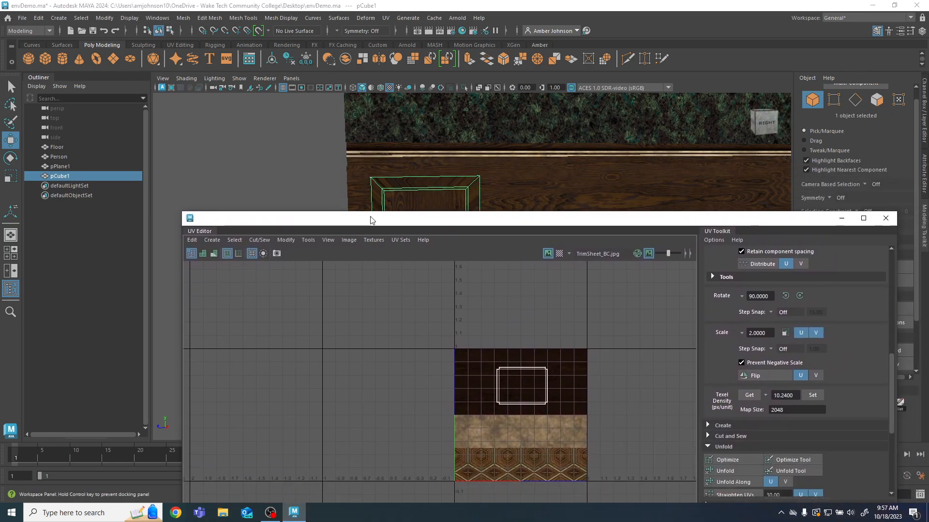
key("F11")
left_click(519, 367)
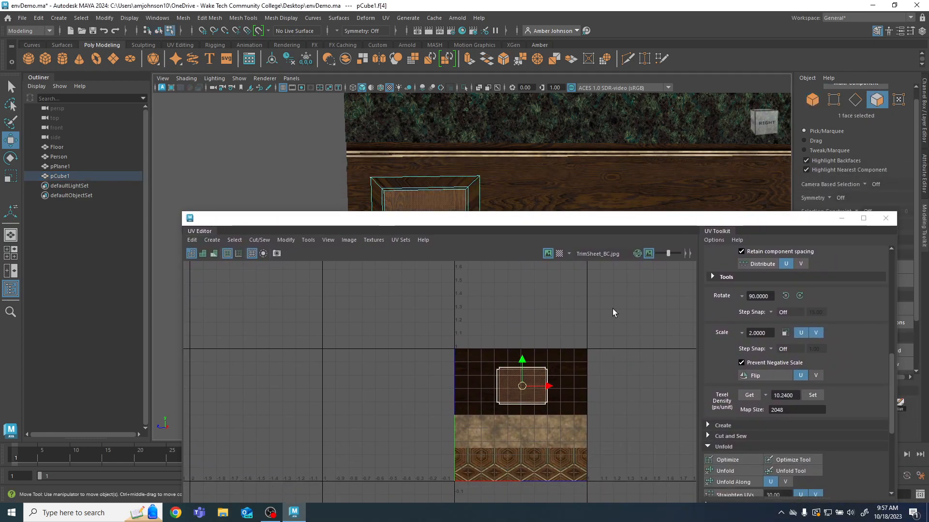
left_click_drag(612, 309, 415, 443)
scroll(815, 351, "down", 4)
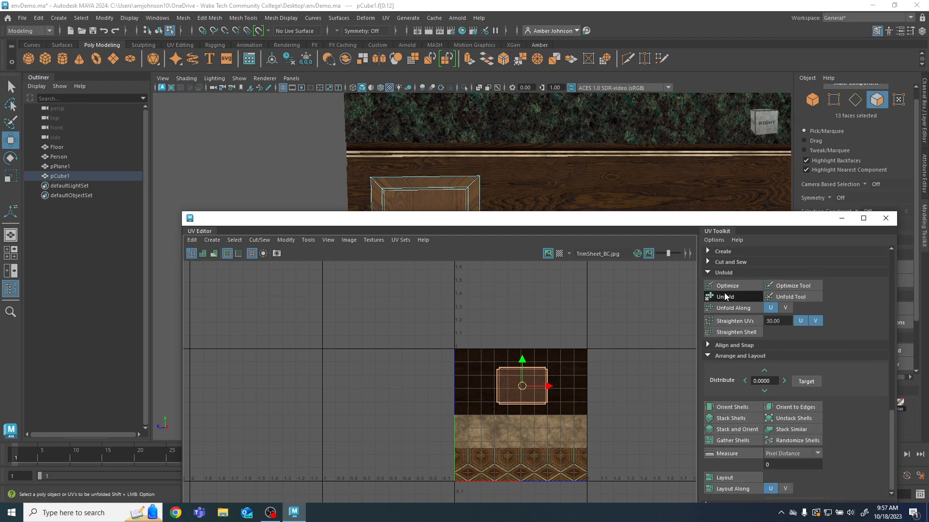
left_click(725, 297)
scroll(809, 323, "up", 4)
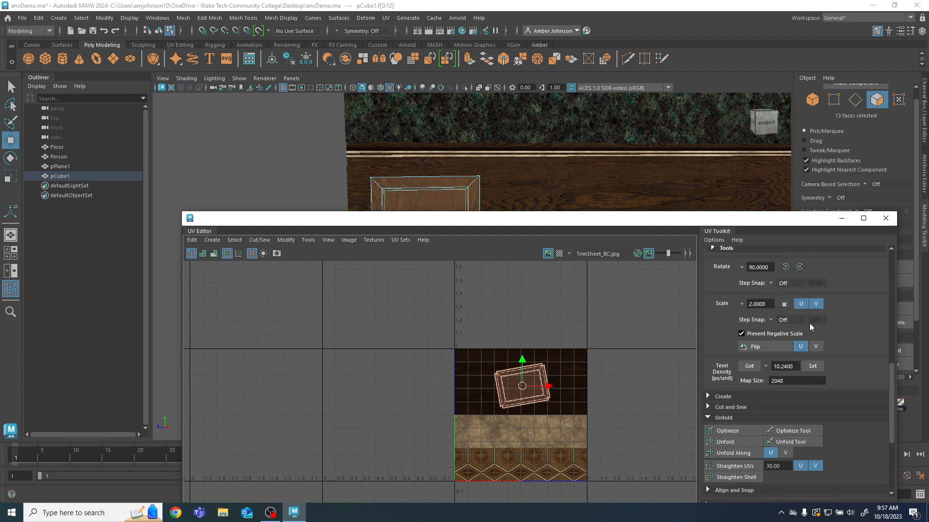
left_click(814, 367)
Step: Orient the panel's UV shell squarely to the grid and rotate it 90 degrees on the dark wood area
scroll(815, 392, "down", 4)
left_click(735, 405)
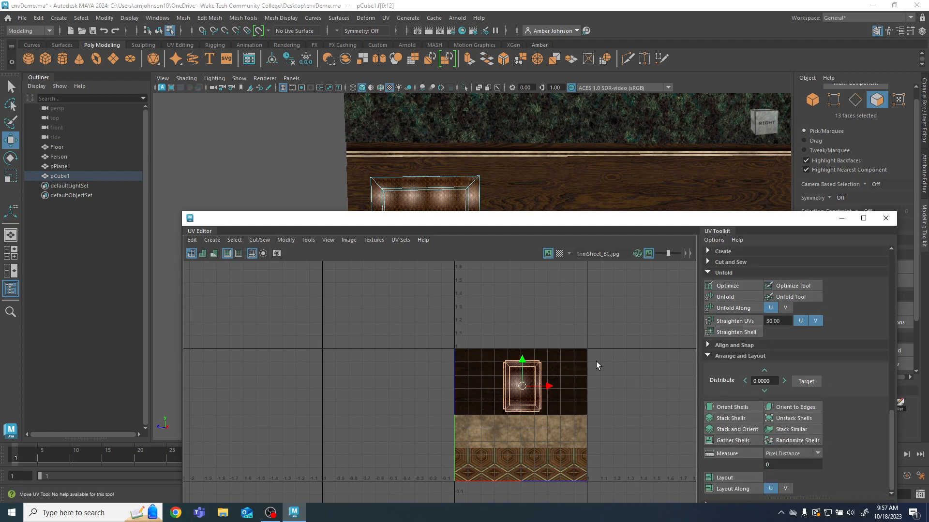
scroll(825, 324, "up", 4)
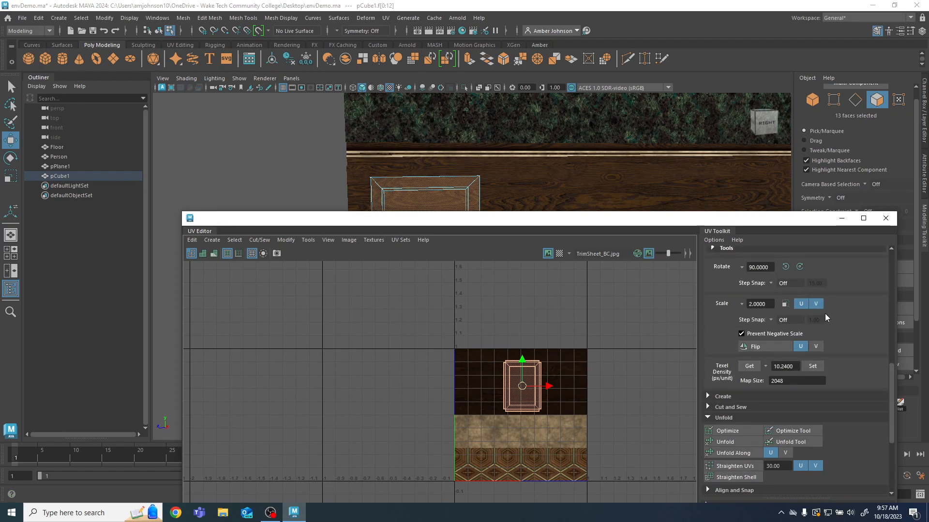
left_click(799, 266)
Step: Examine the wood grain on the panel's frame and recessed center against the surrounding wainscoting
left_click_drag(510, 222, 665, 265)
left_click(429, 420)
left_click_drag(472, 263, 496, 332)
scroll(461, 282, "up", 4)
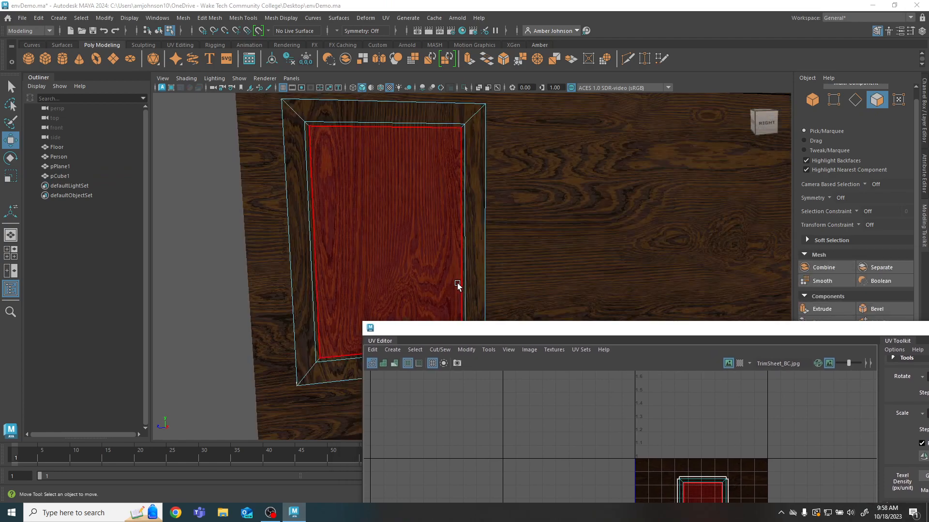
left_click_drag(460, 283, 461, 291, "alt")
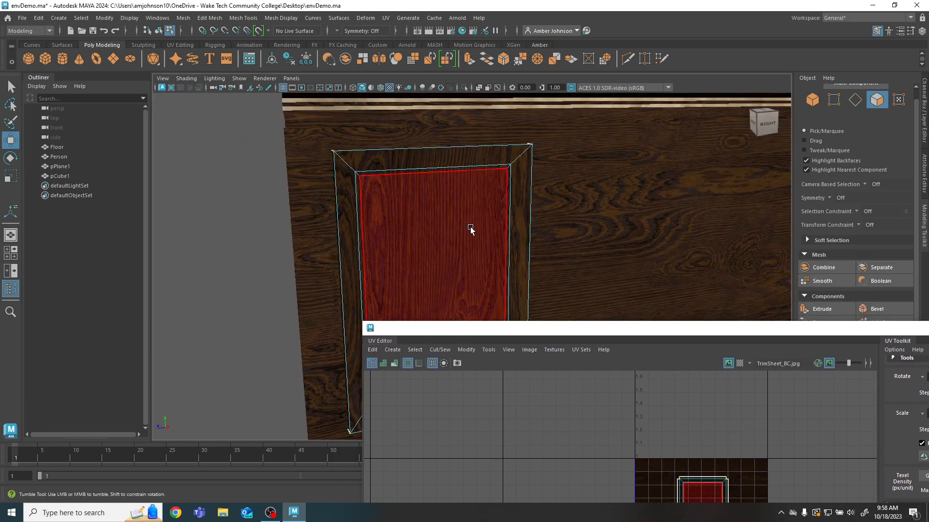
left_click_drag(469, 227, 526, 207, "alt")
left_click(812, 99)
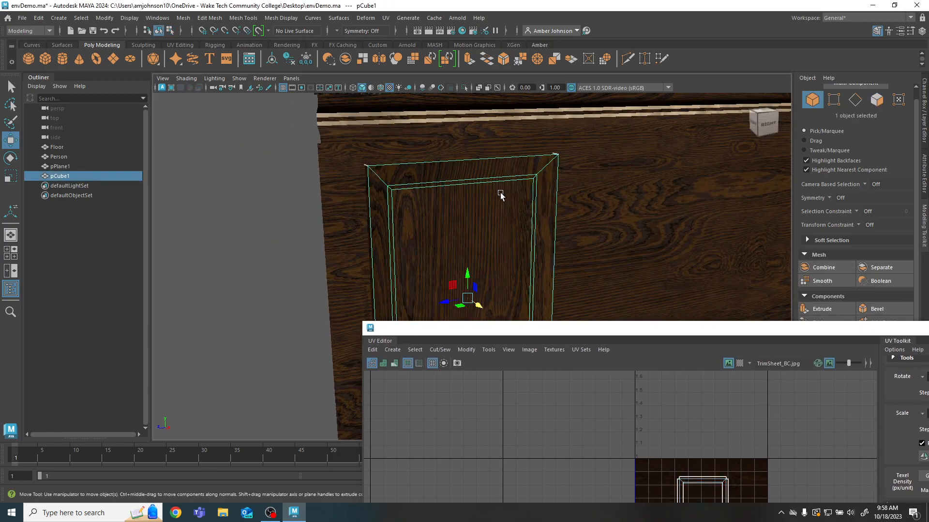
key("q")
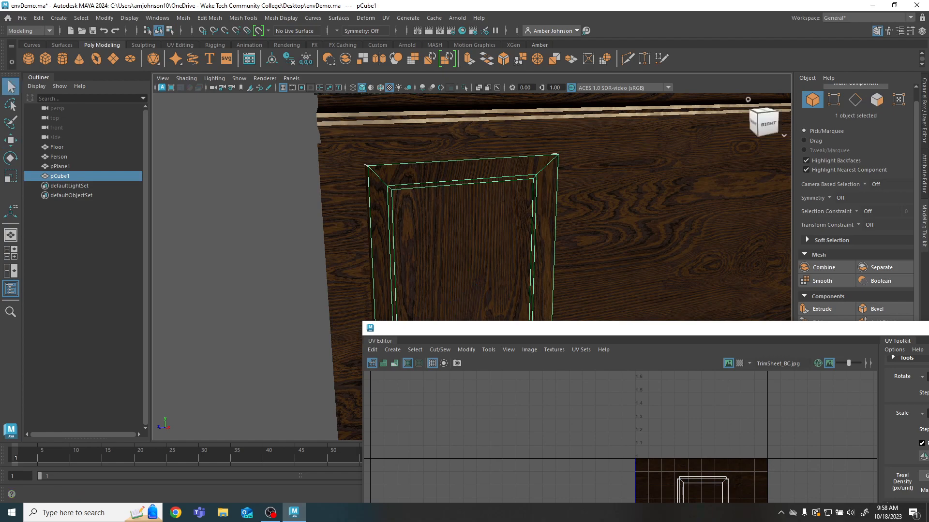
Step: Cut the four narrow inset border faces into their own UV shell and move it down onto the tan strip of the trim sheet
left_click(877, 99)
left_click(457, 182)
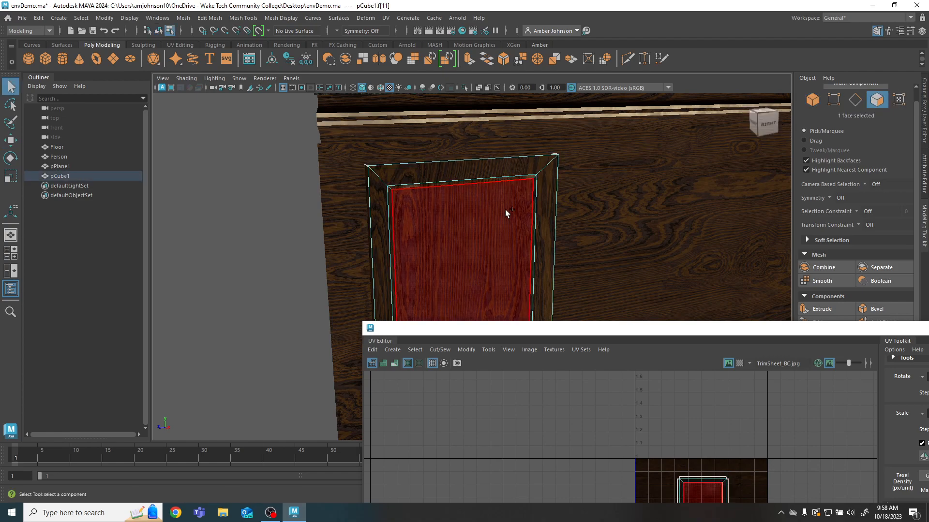
left_click(392, 223, "shift")
middle_click_drag(692, 276, 704, 162, "alt")
left_click(482, 224, "shift")
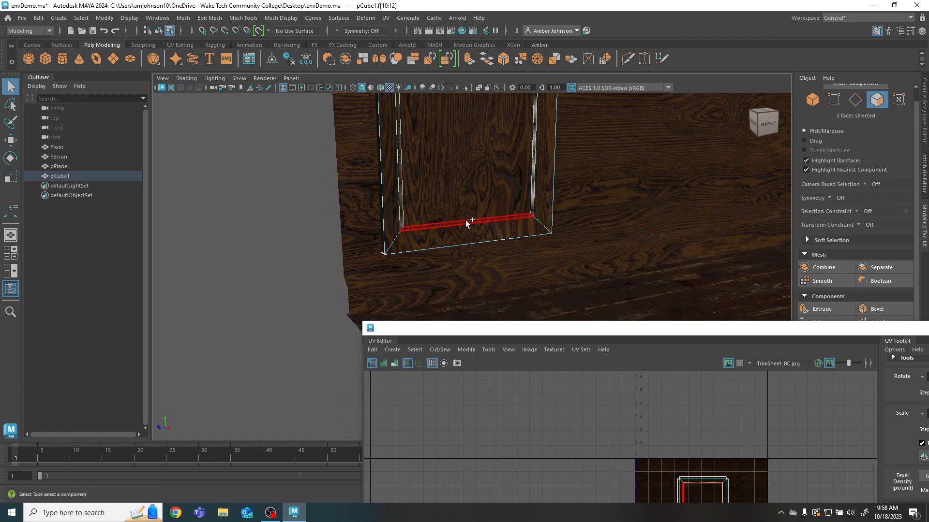
left_click_drag(560, 329, 415, 151)
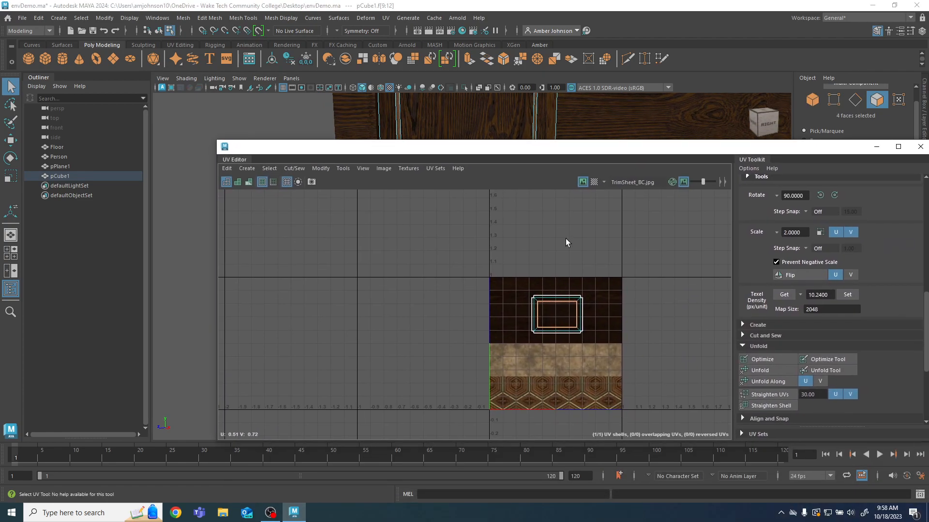
key("shift+x")
key("w")
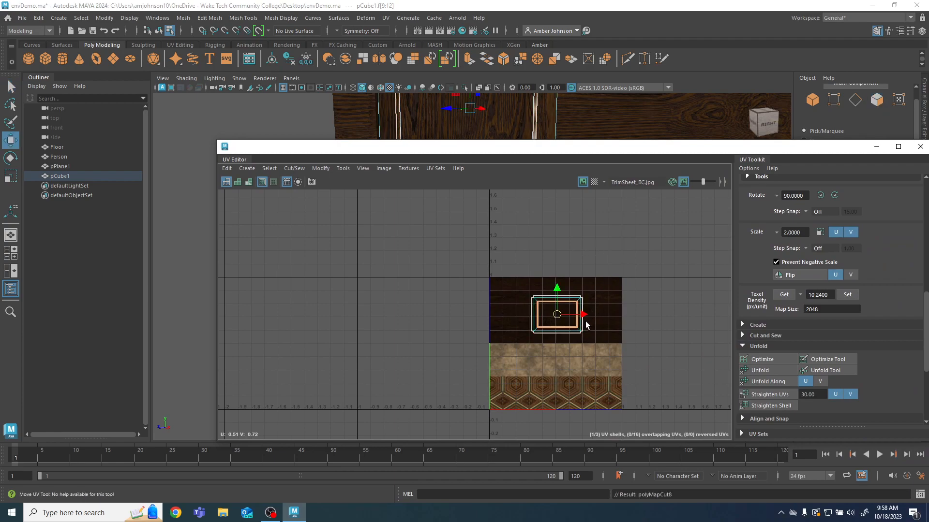
left_click_drag(553, 287, 551, 339)
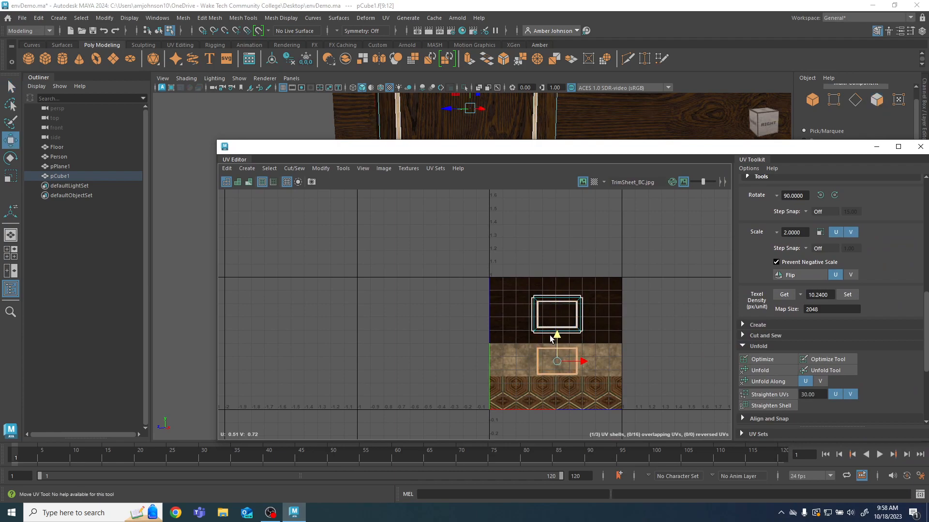
left_click(691, 334)
Step: Return to object selection and examine the panel's narrow inset border against the dark wood from several angles
left_click_drag(661, 147, 473, 317)
left_click(733, 315)
left_click(814, 101)
left_click(278, 309)
left_click_drag(277, 309, 368, 370, "alt")
left_click(474, 268)
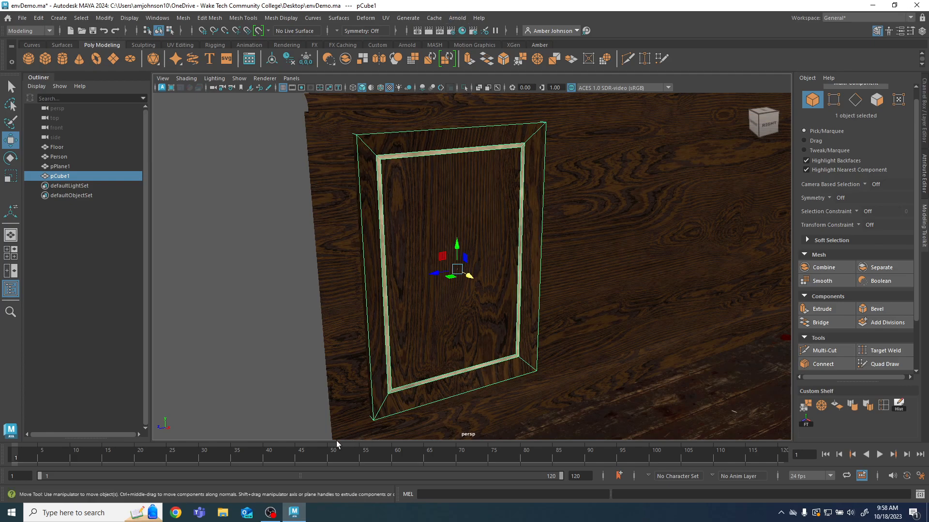
left_click(386, 17)
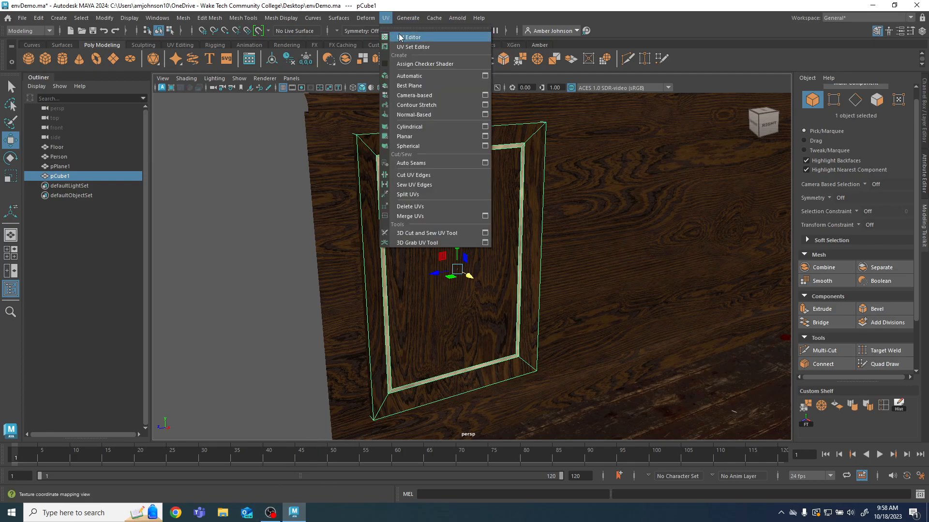
left_click(399, 33)
left_click(710, 322)
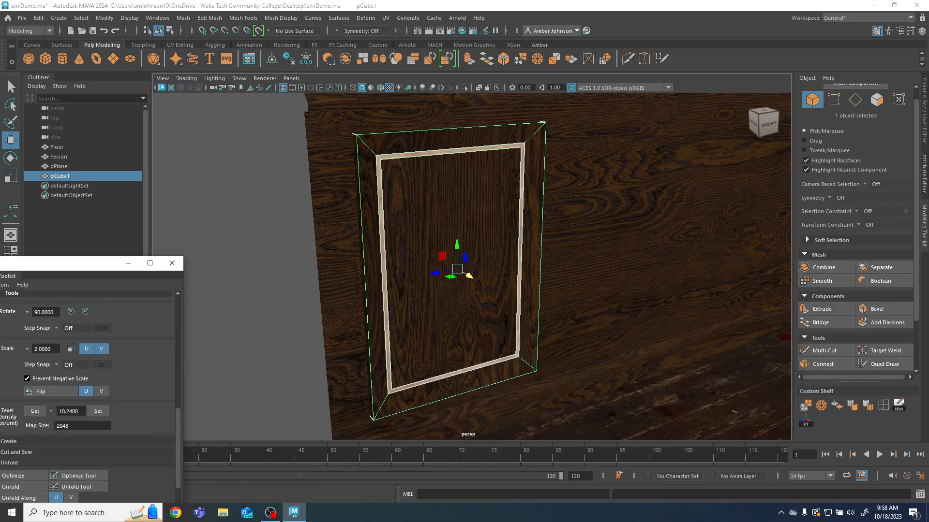
left_click(841, 107)
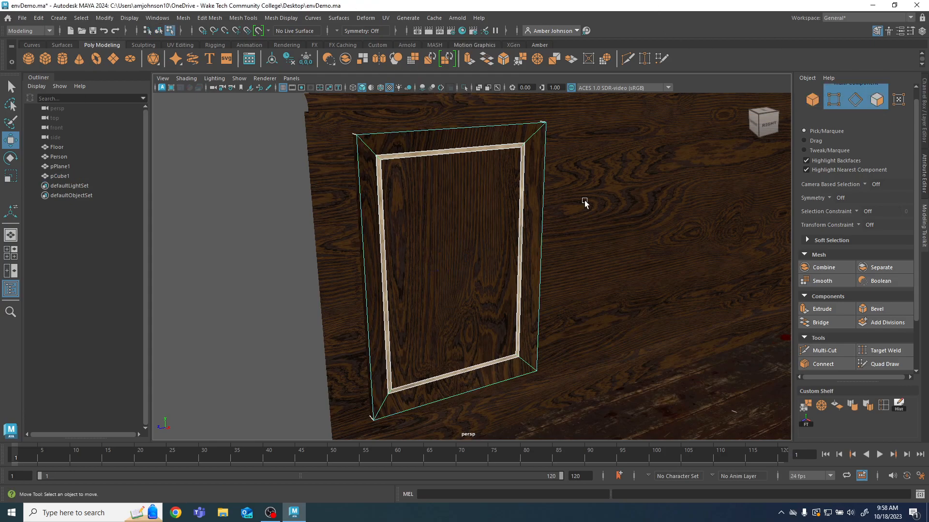
left_click(812, 99)
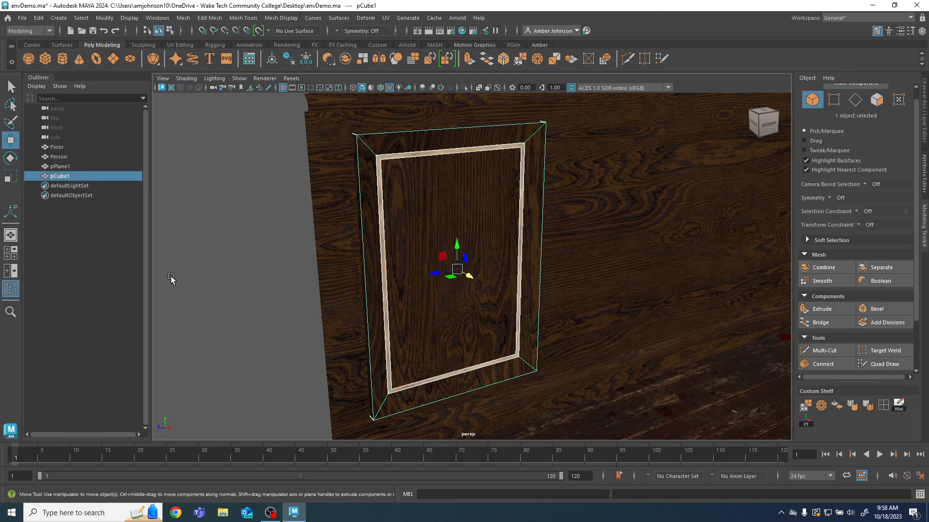
left_click(500, 195)
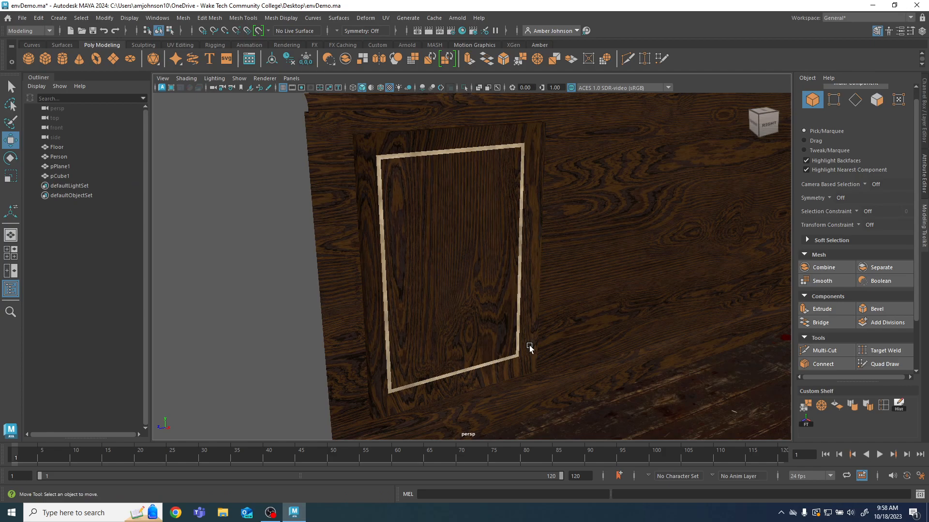
scroll(460, 237, "up", 3)
mouse_move(476, 237)
left_mouse_down("alt")
mouse_move(466, 227)
mouse_move(472, 236)
left_mouse_up("alt")
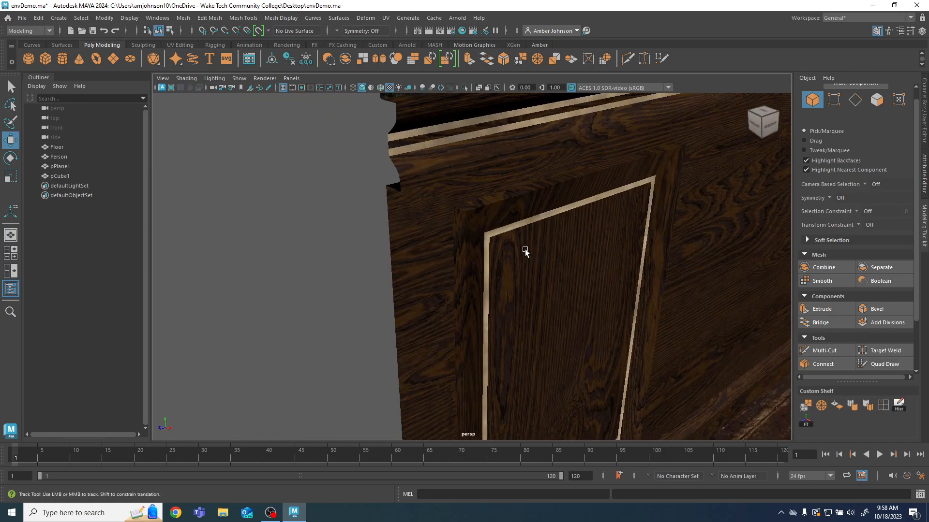
left_click_drag(525, 248, 503, 237, "alt")
Step: Select the panel's outer, corner and inset border edges, harden them, and deselect the panel in object selection
left_click(504, 237)
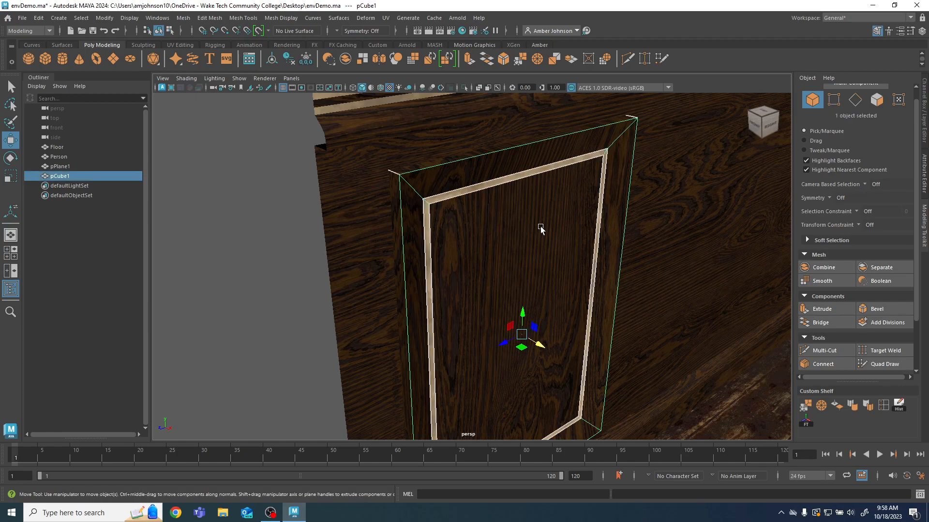
left_click(856, 99)
left_click(412, 190)
key("q")
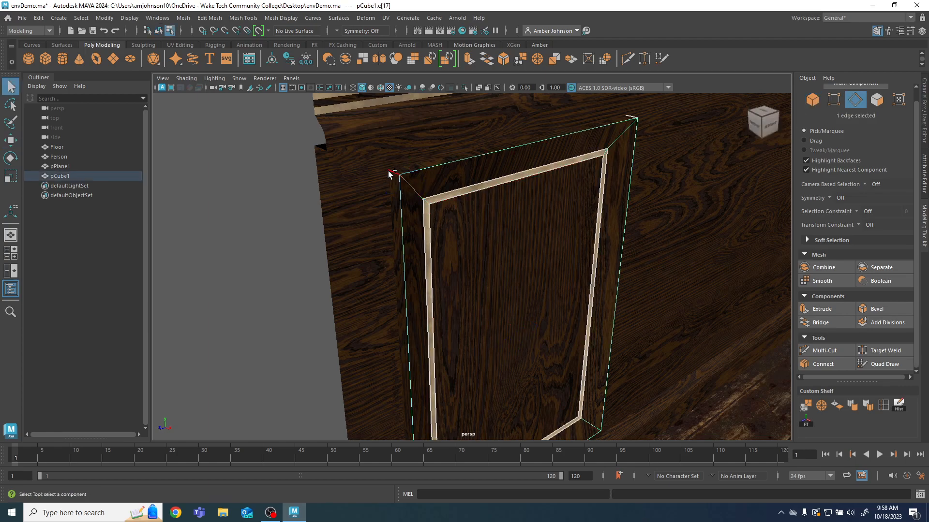
left_click(630, 118, "shift")
left_click(630, 116, "shift")
left_click(613, 167, "shift")
left_click(600, 152, "shift")
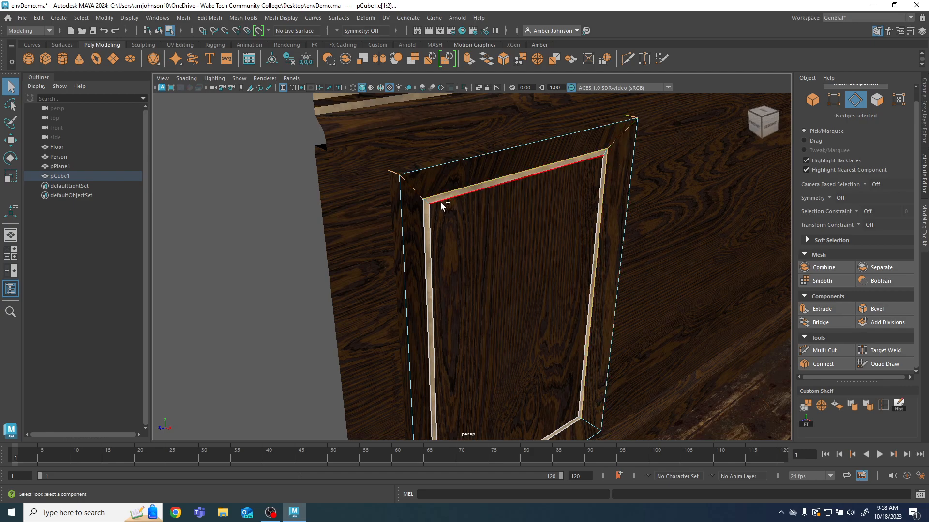
left_click(420, 217, "shift")
left_click(477, 199, "shift")
left_click(600, 199, "shift")
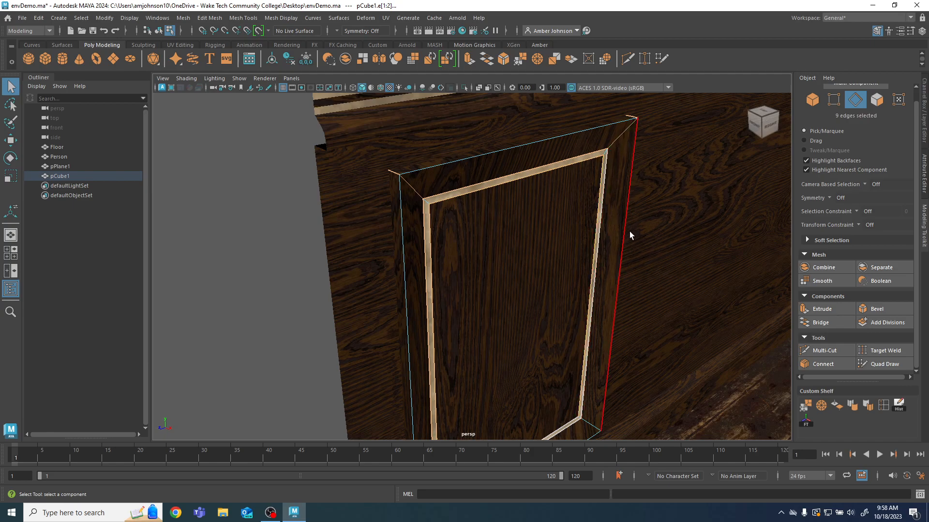
left_click_drag(610, 346, 621, 333, "alt")
left_click(469, 124, "shift")
left_click(445, 163, "shift")
middle_click_drag(614, 381, 533, 332, "alt")
left_click(467, 336, "shift")
left_click(615, 262, "shift")
left_click(605, 251, "shift")
left_click(595, 263, "shift")
left_click(556, 265, "shift")
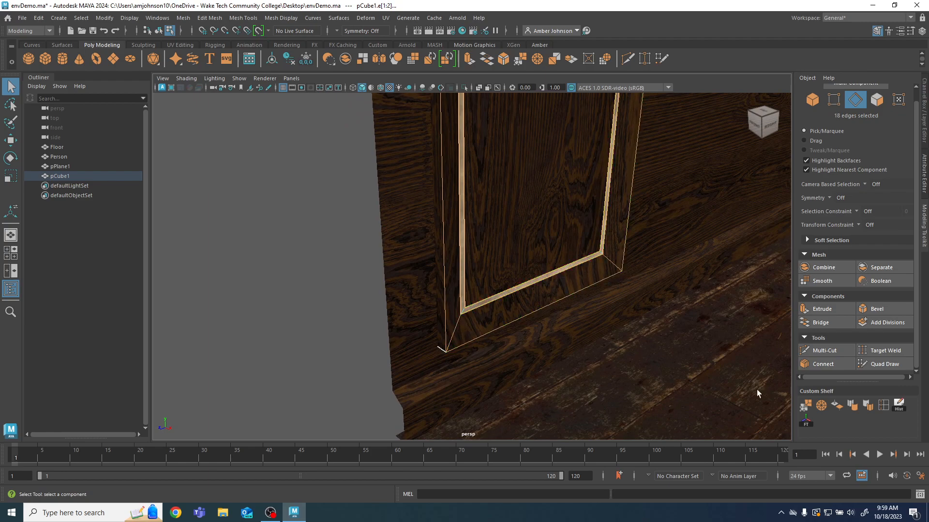
left_click(868, 404)
key("F8")
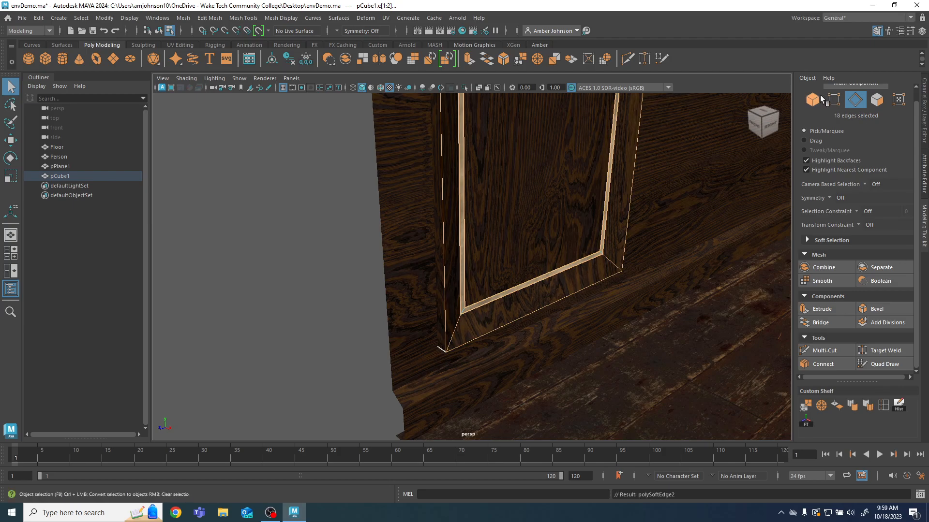
left_click(349, 271)
left_click_drag(349, 271, 488, 318, "alt")
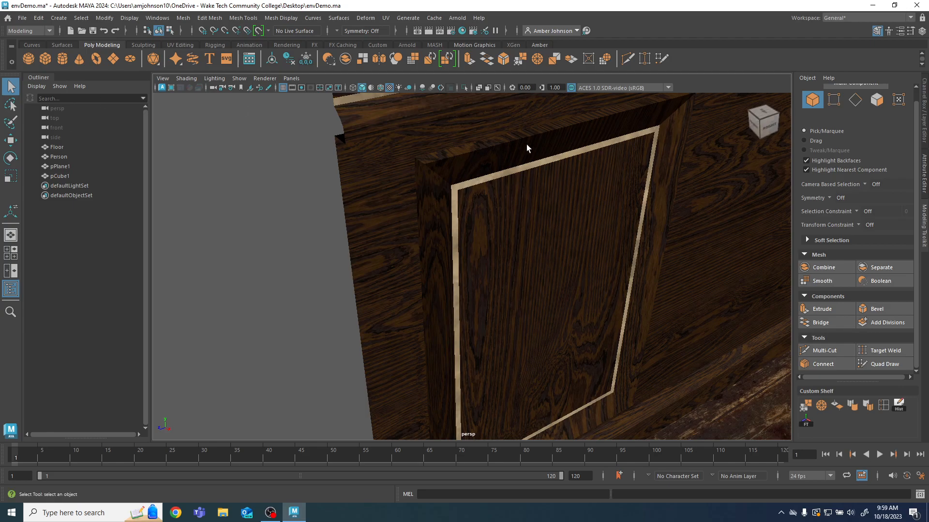
Step: Select the framed wainscoting panel and bring the UV Editor up to show its UV layout and shell selection options
left_click_drag(617, 172, 612, 174, "alt")
middle_click_drag(612, 174, 623, 295, "alt")
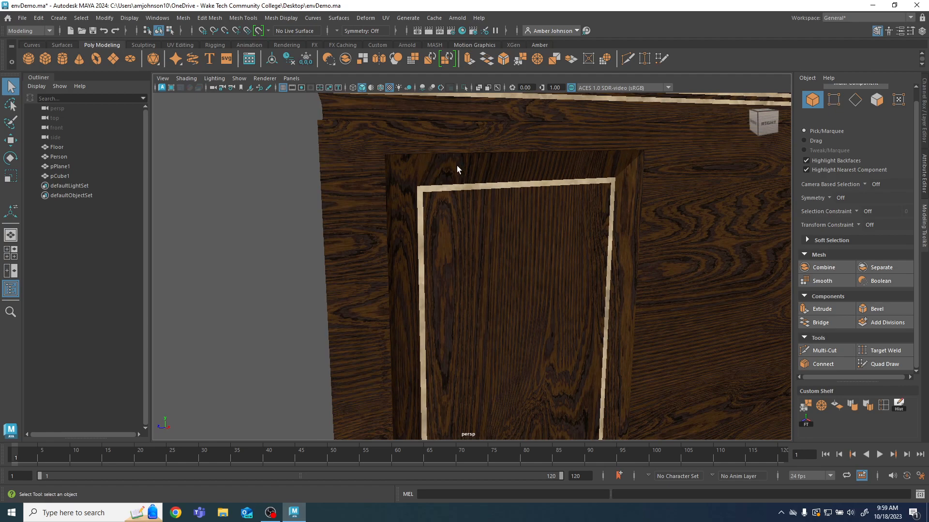
left_click_drag(0, 140, 207, 147)
left_click(526, 245)
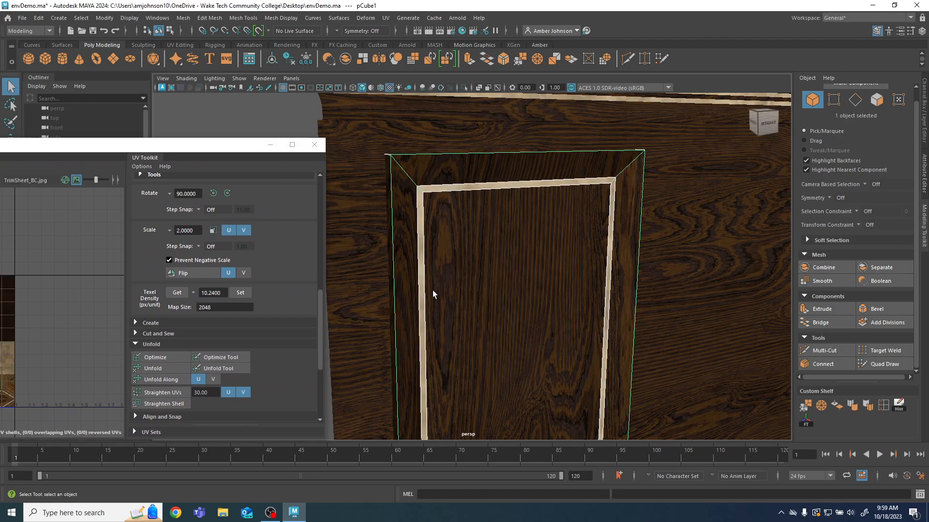
left_click_drag(144, 146, 528, 113)
scroll(633, 191, "up", 5)
scroll(626, 202, "up", 4)
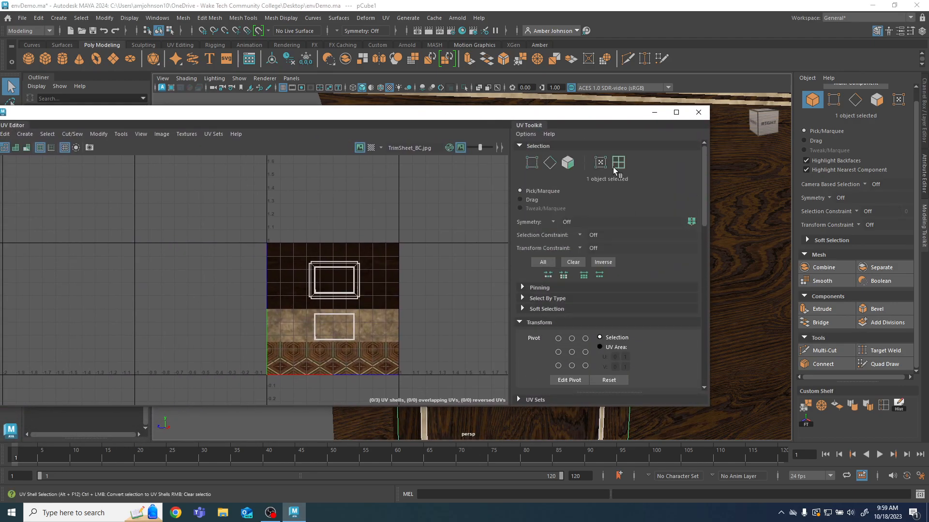
Step: Select the UV shell of the panel's outer frame and move it off the trim sheet into the empty space above
left_click(618, 164)
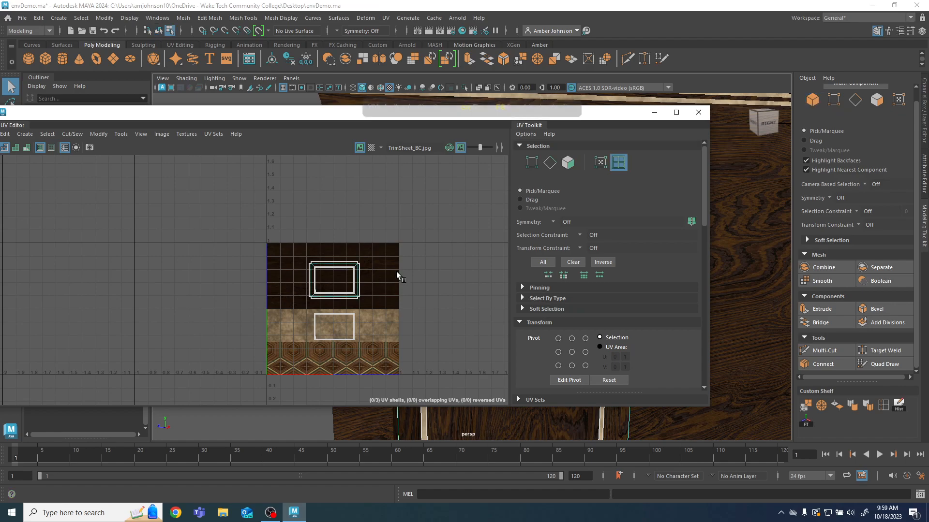
left_click(330, 265)
key("w")
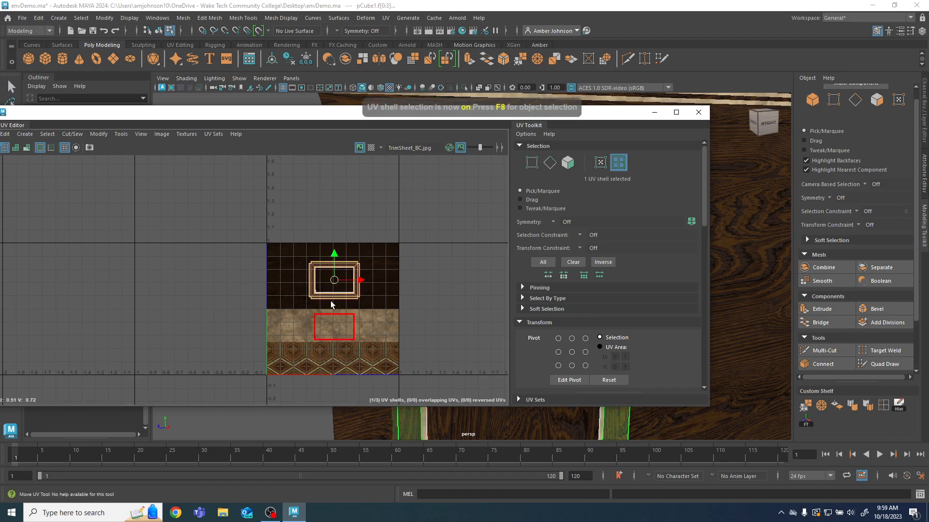
left_click_drag(331, 273, 386, 214)
scroll(445, 226, "up", 3)
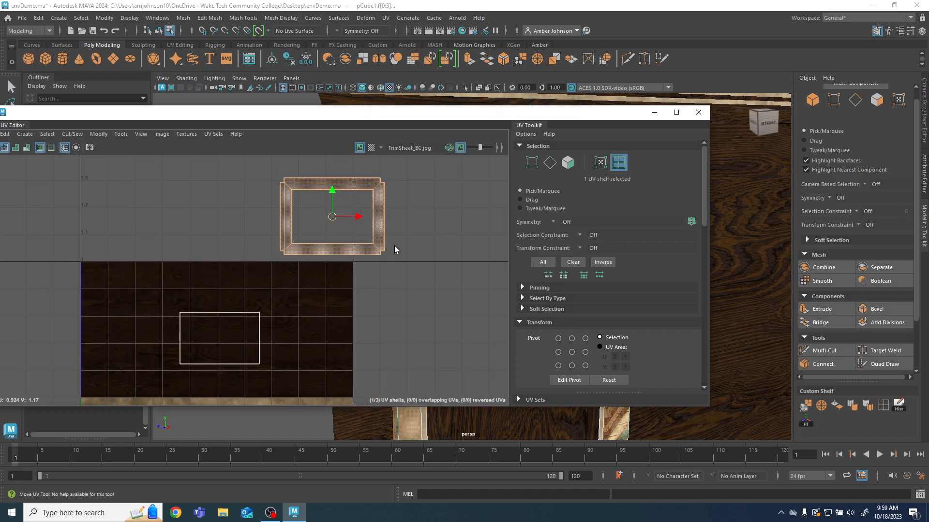
Step: Cut the four faces on the frame's two vertical sides into their own UV shells and rotate them 90 degrees clockwise
key("F11")
left_click_drag(437, 238, 271, 255)
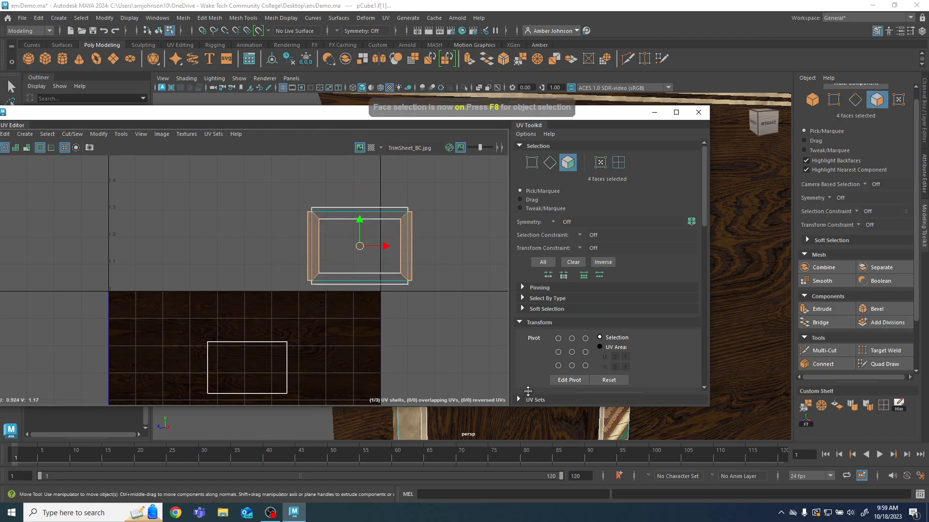
key("ctrl+shift+x")
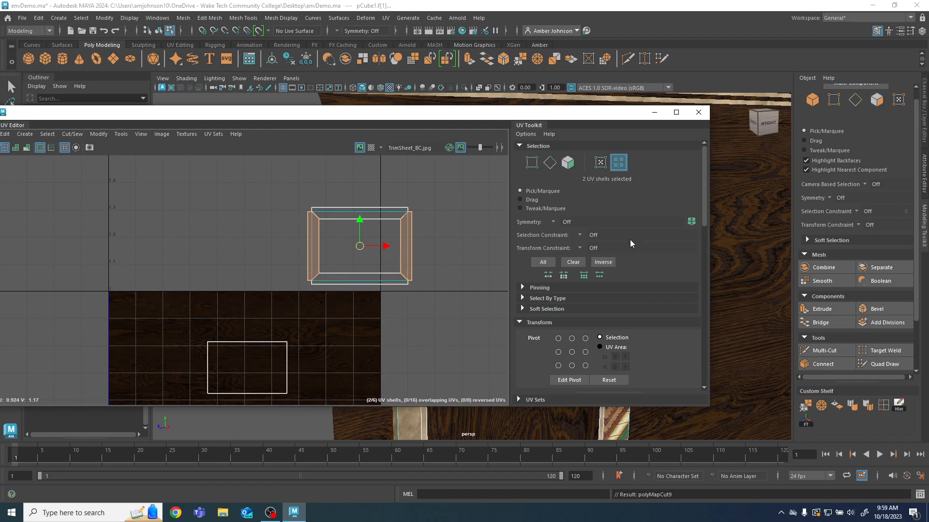
scroll(625, 241, "down", 8)
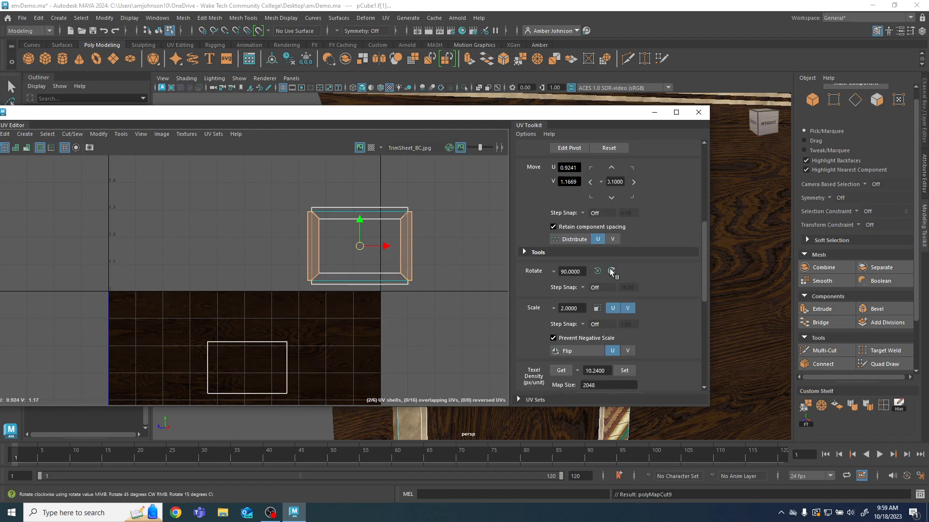
left_click(610, 269)
Step: Move the two pairs of horizontal frame shells down onto the dark wood strip of the trim sheet, either side of the center panel's shell
left_click(472, 176)
left_click_drag(456, 174, 280, 252)
left_click_drag(364, 207, 162, 313)
left_click_drag(434, 224, 321, 320)
left_click_drag(359, 286, 362, 366)
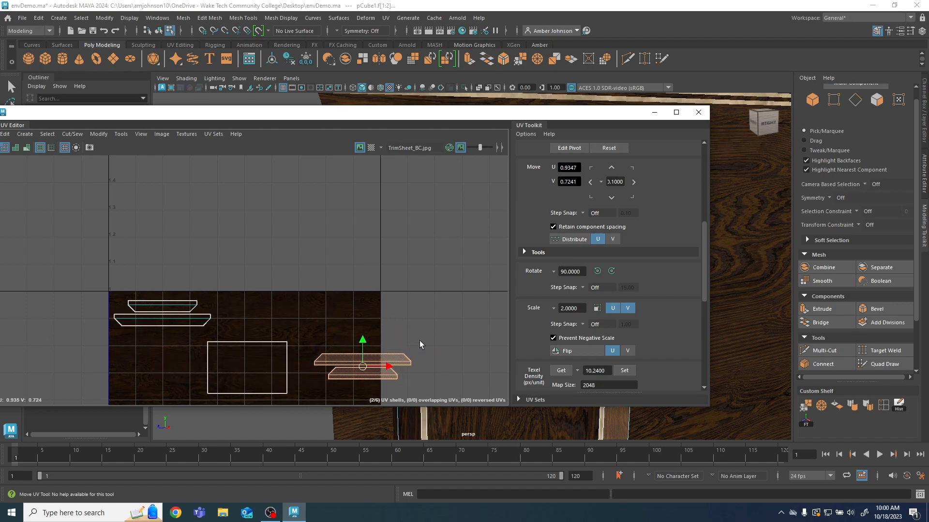
Step: Set the UV Editor aside, deselect the panel in object selection, and examine the frame's wood grain against the whole wall
left_click_drag(532, 104, 0, 78)
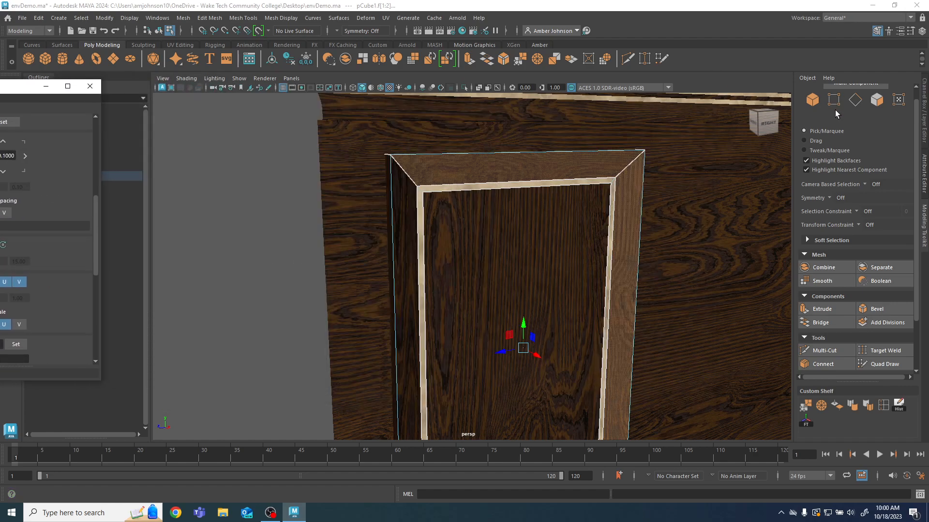
left_click(253, 253)
left_click(814, 100)
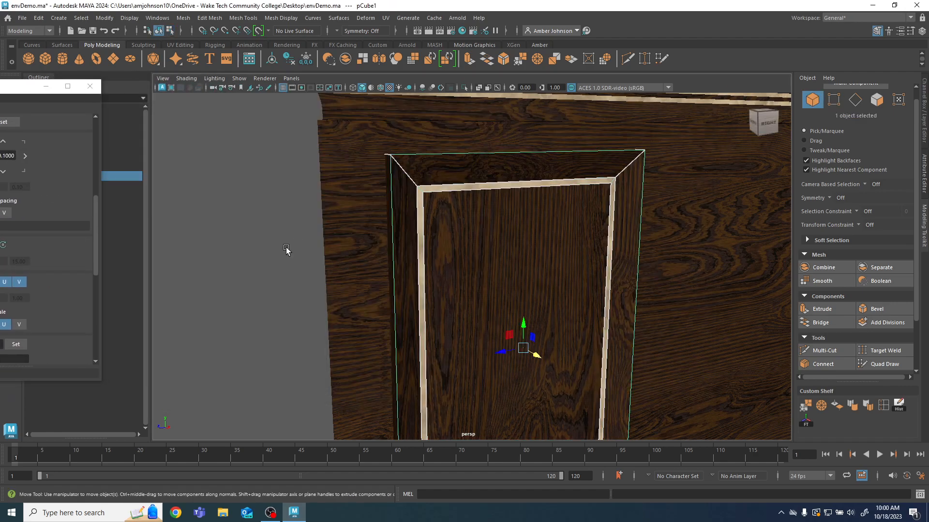
left_click(245, 246)
scroll(407, 298, "down", 3)
middle_click_drag(514, 402, 507, 352, "alt")
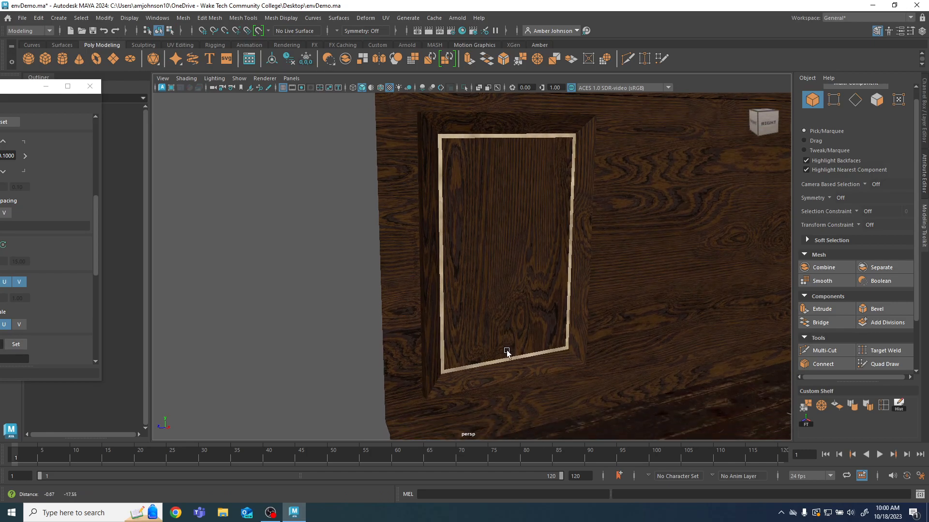
scroll(536, 246, "down", 4)
left_click_drag(420, 314, 397, 334, "alt")
left_click_drag(454, 334, 490, 310, "alt")
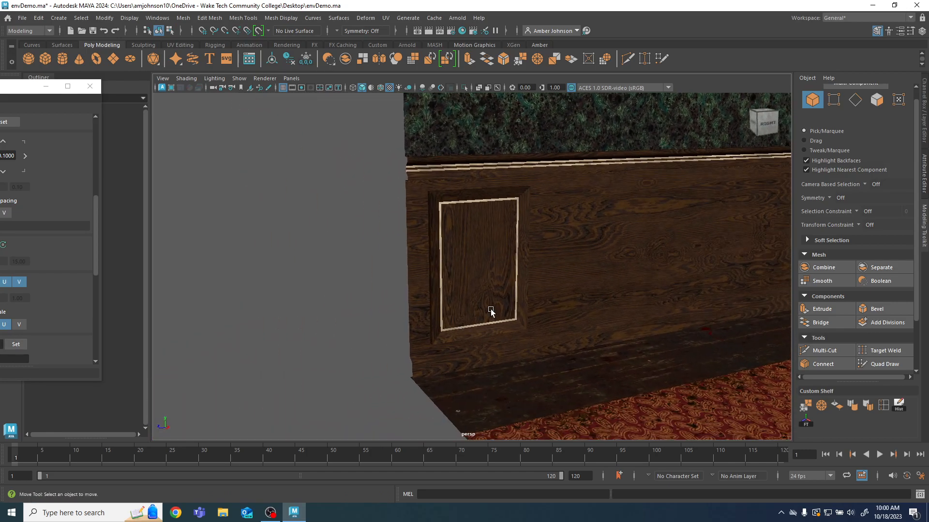
Step: Duplicate the framed panel and move the copy along the wall beside the original, to about Z 154
left_click(483, 278)
middle_click_drag(491, 307, 396, 302, "alt")
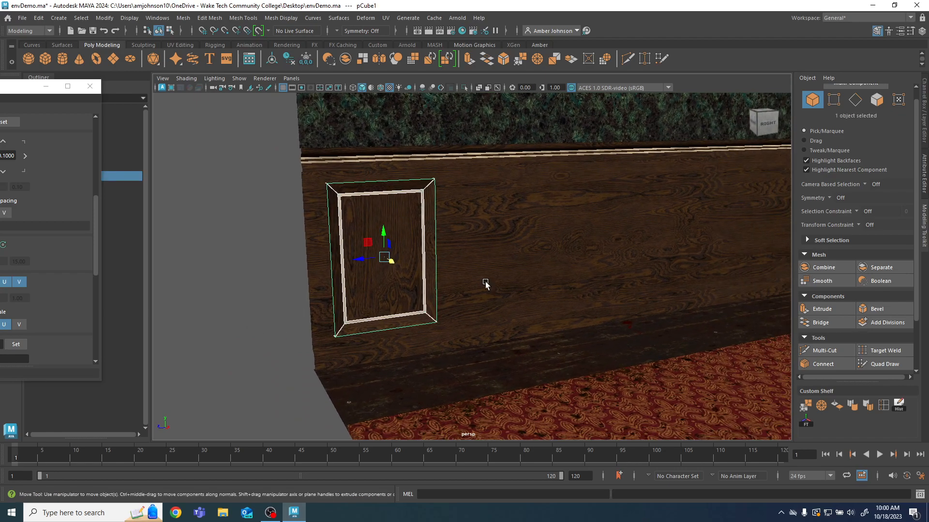
scroll(496, 306, "down", 2)
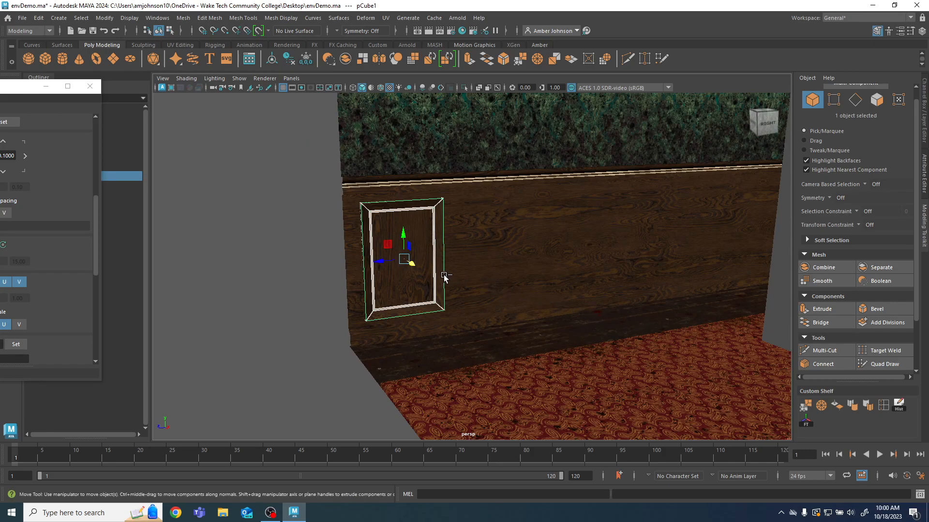
key("ctrl+d")
left_click_drag(381, 264, 471, 254)
scroll(865, 324, "down", 3)
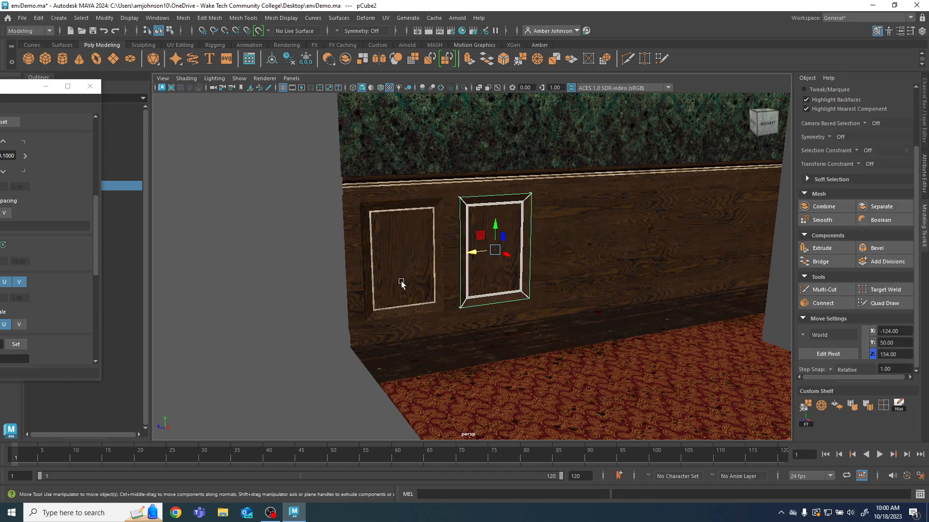
Step: Try the original panel at X -125, undo that change, and set its Z position to 200
left_click(420, 269)
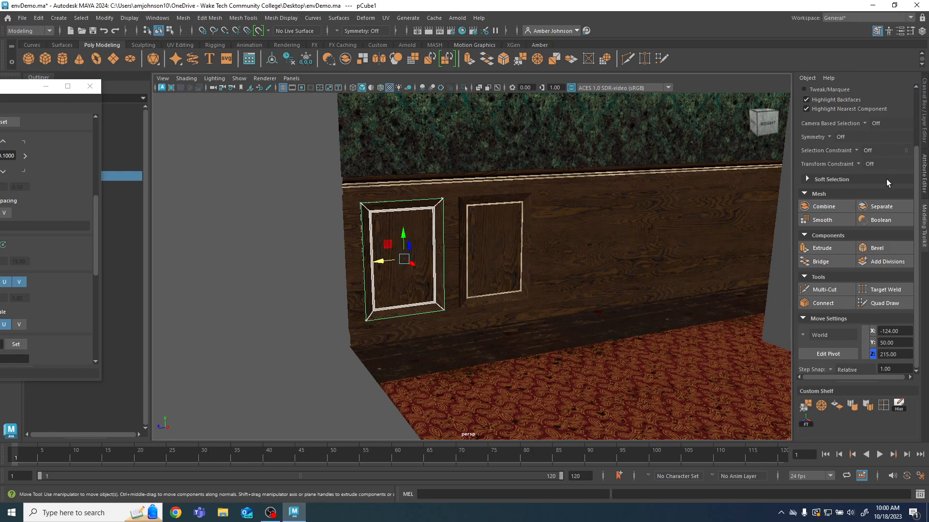
left_click(904, 332)
type("-125")
key("Return")
left_click(267, 330)
key("ctrl+z")
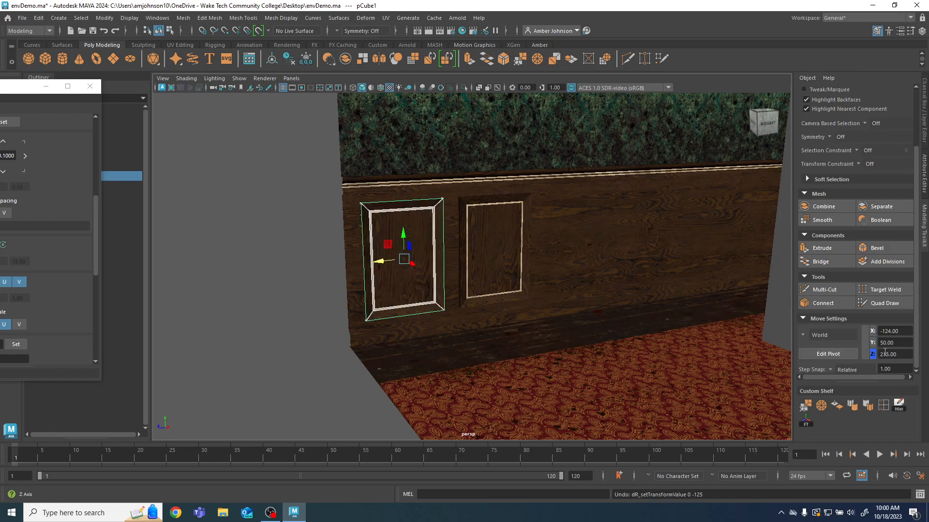
left_click(904, 353)
key("Return")
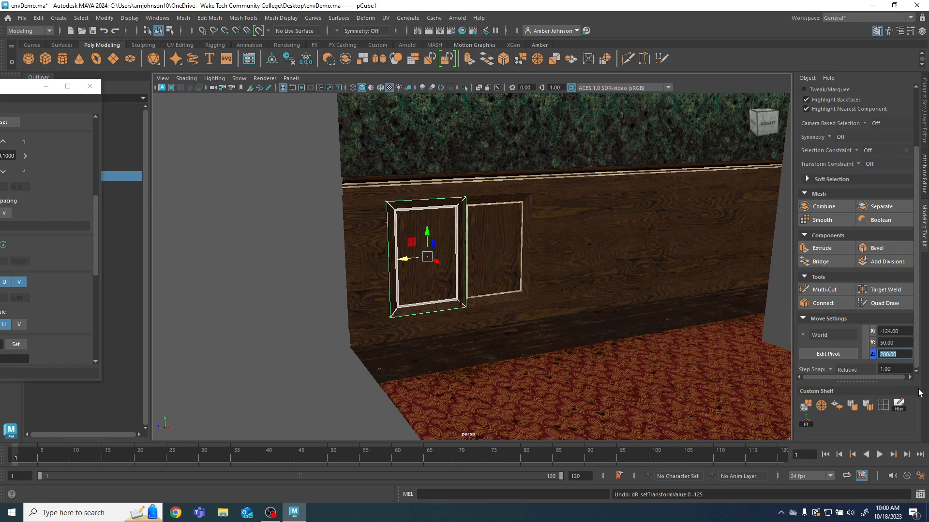
Step: Move the duplicate panel farther along the wall, try it at Z 100, and set its Z position to 150
left_click(500, 229)
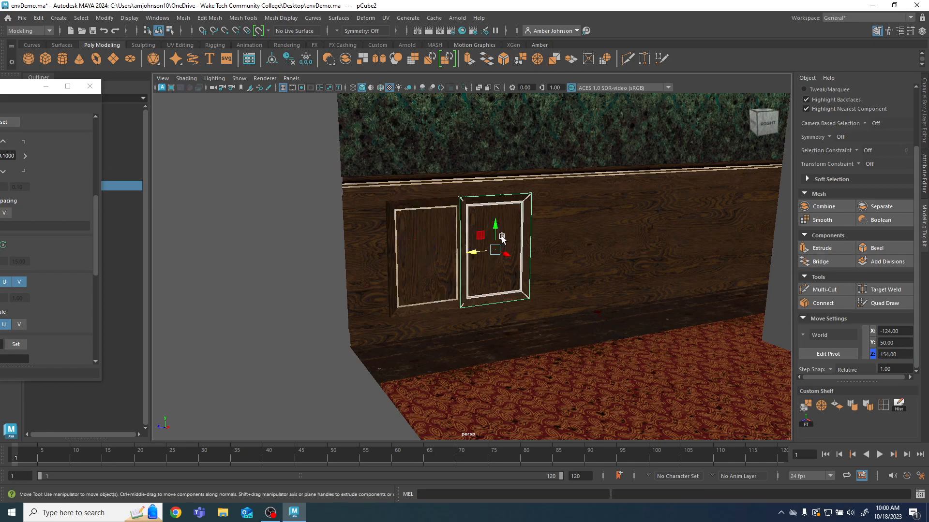
left_click_drag(472, 255, 509, 252)
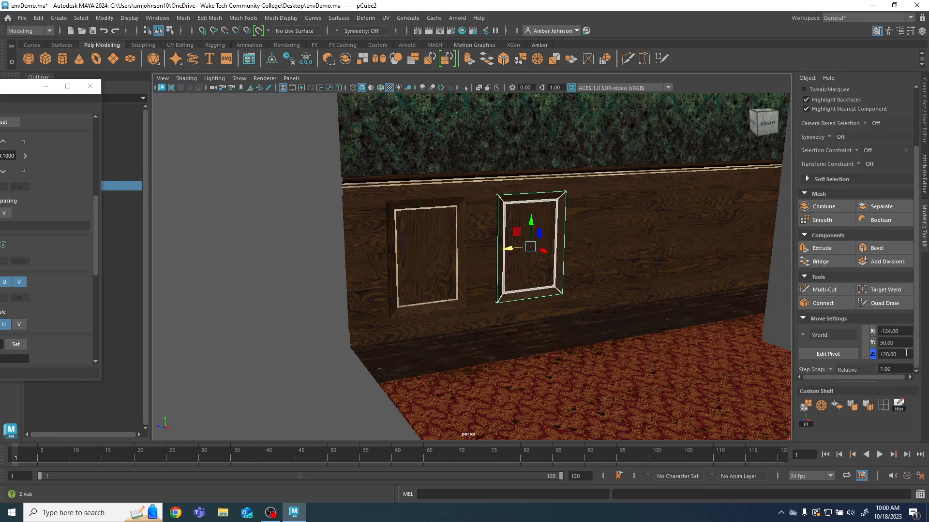
double_click(905, 354)
type("100")
key("Return")
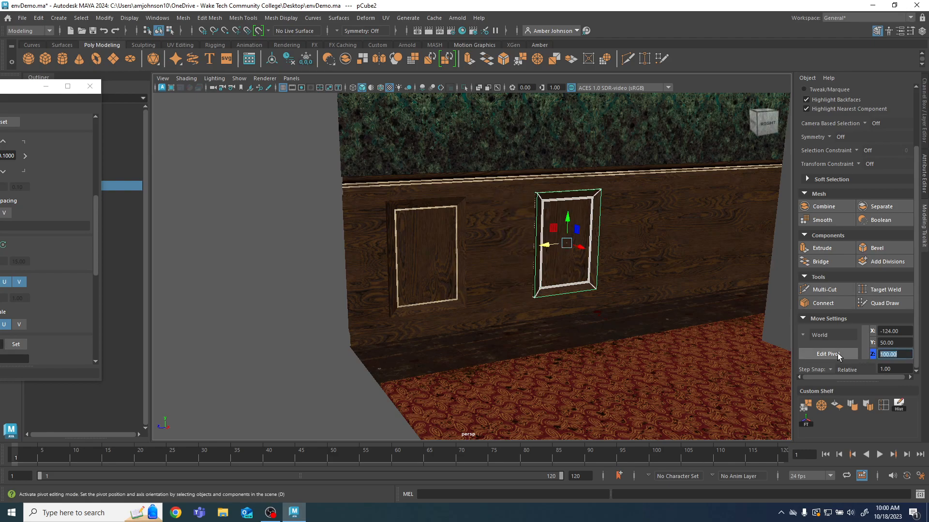
type("150")
key("Return")
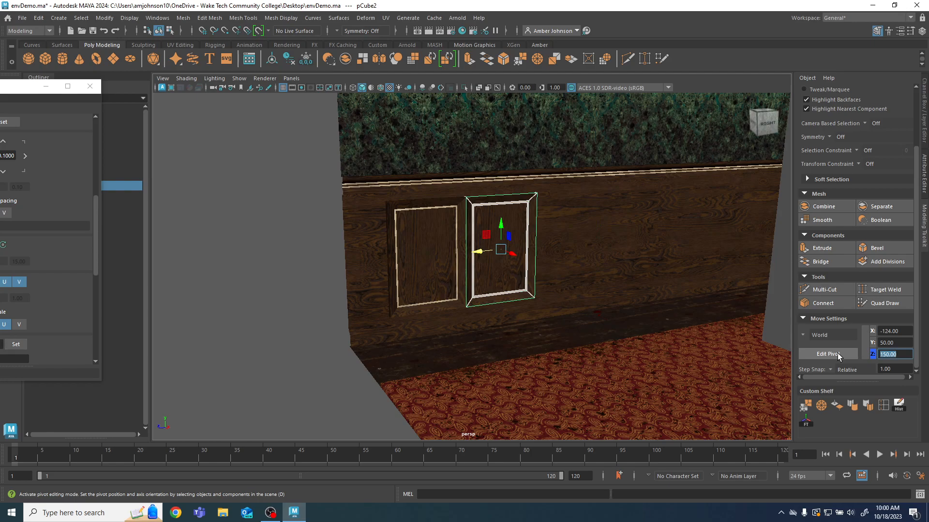
Step: Move the original panel toward the wall's end, try it at Z 225, and set its Z position to 210
left_click(426, 268)
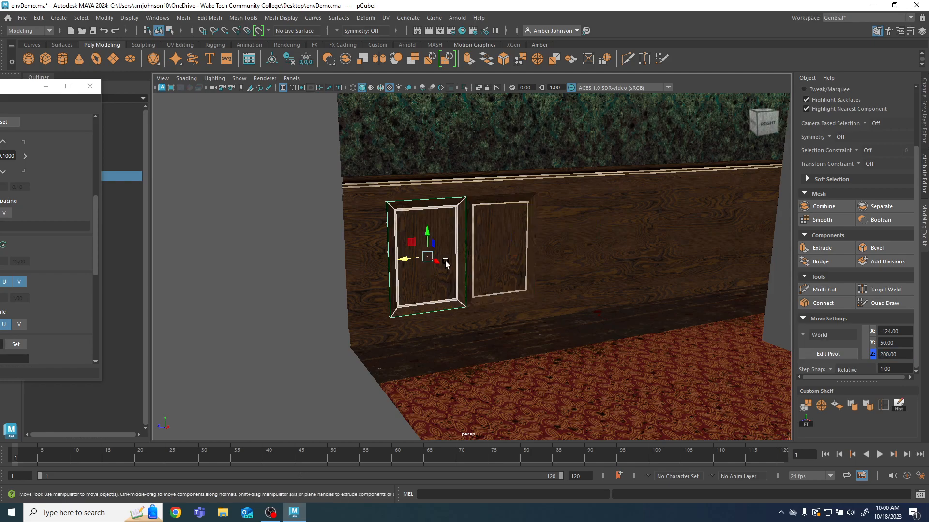
left_click_drag(401, 260, 381, 261)
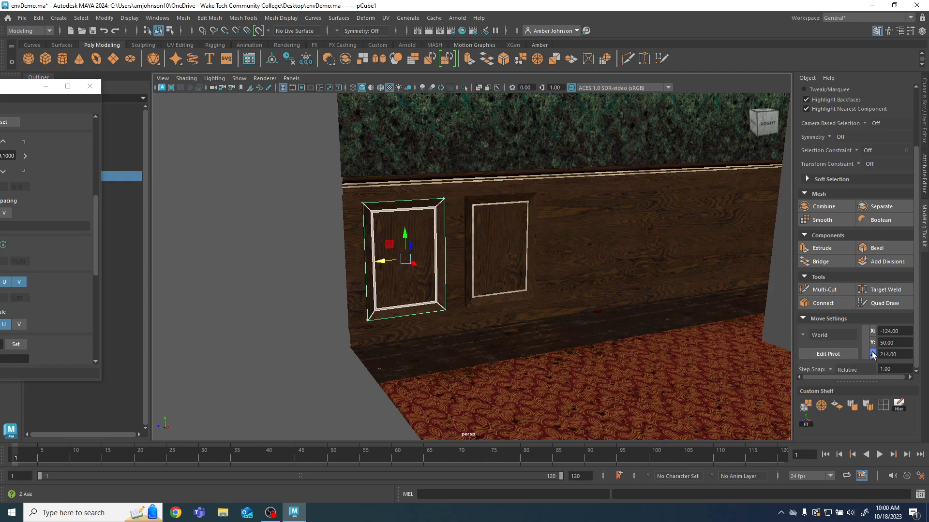
double_click(910, 352)
type("225")
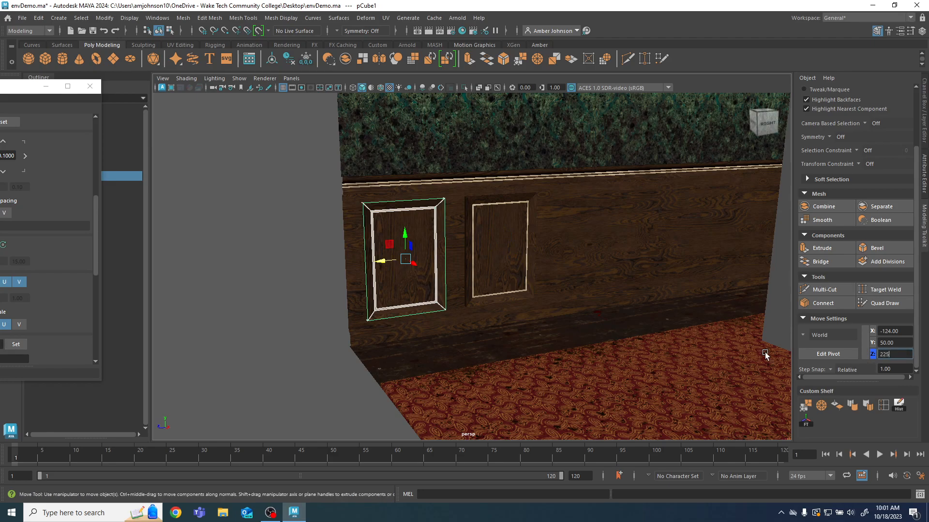
key("Return")
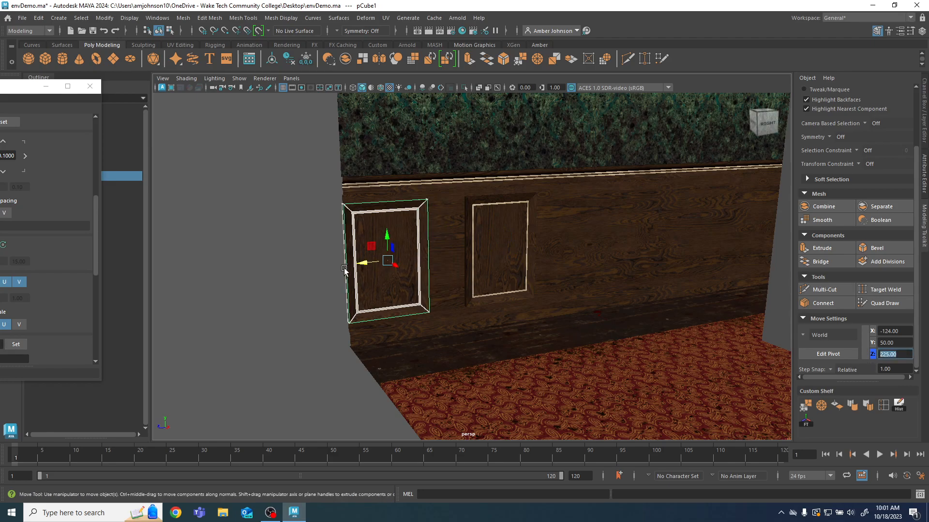
left_click_drag(366, 262, 389, 264)
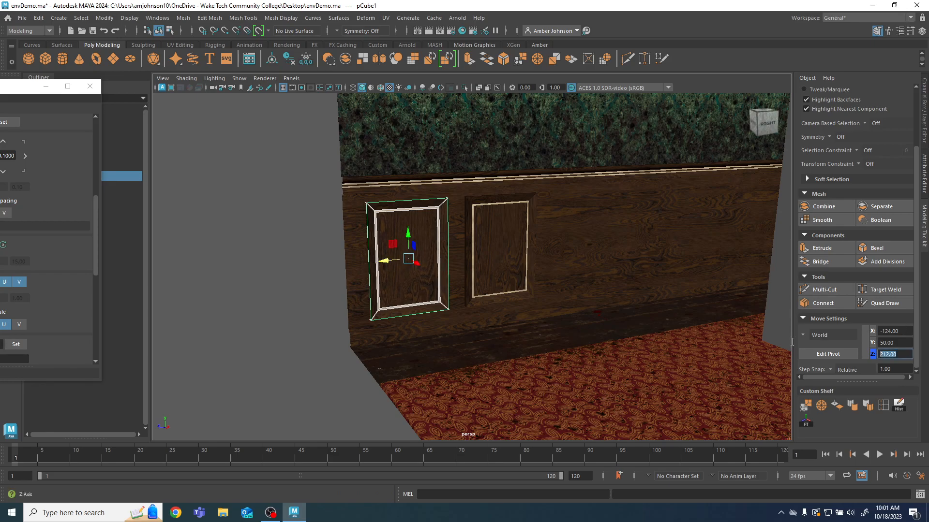
type("210")
key("Return")
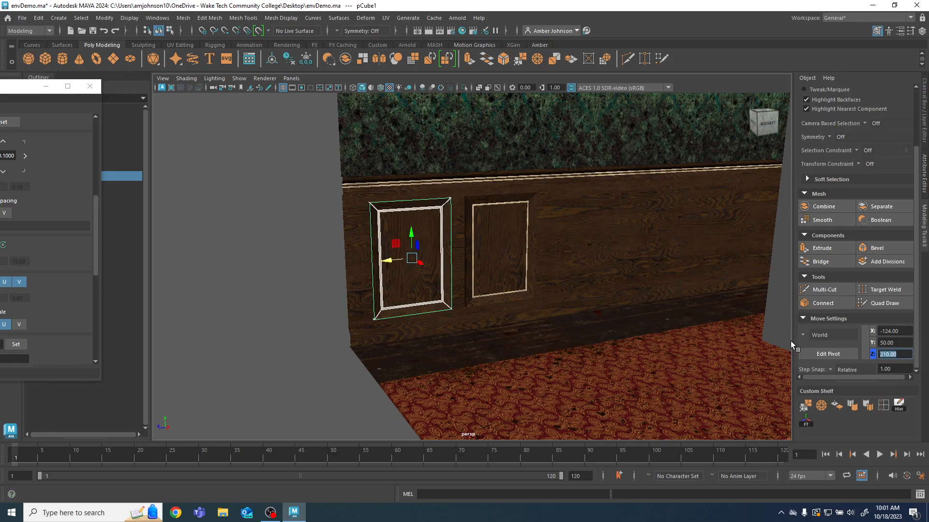
Step: Try the duplicate panel at Z 160, closer to the original, and return its Z position to 150
left_click(505, 251)
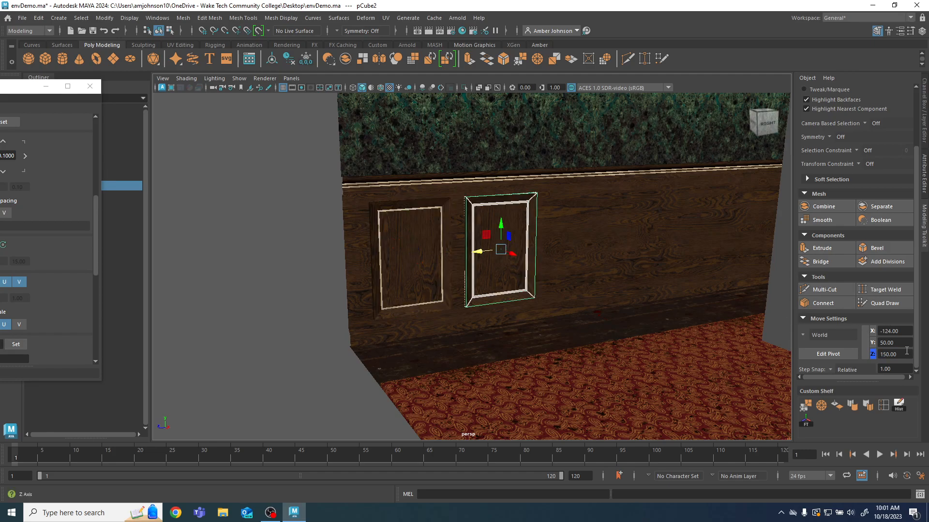
double_click(905, 355)
type("160")
key("Return")
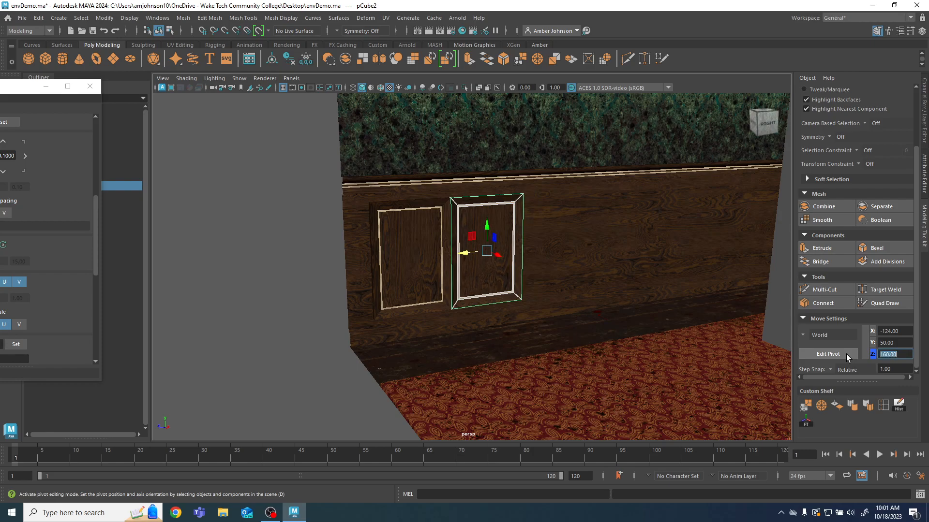
type("150")
key("Return")
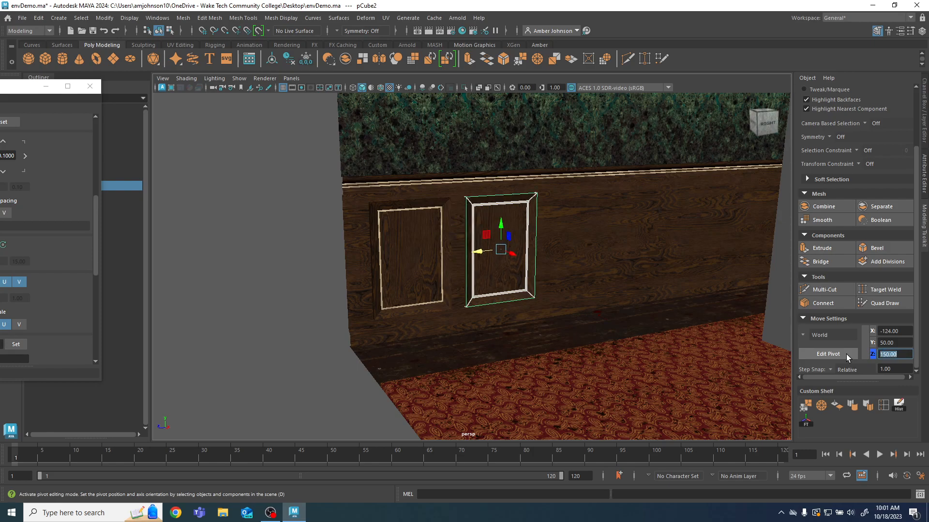
Step: Deselect the panels, view the spacing of both along the wall, and open the Windows Calculator
left_click(255, 370)
left_click_drag(255, 370, 349, 363, "alt")
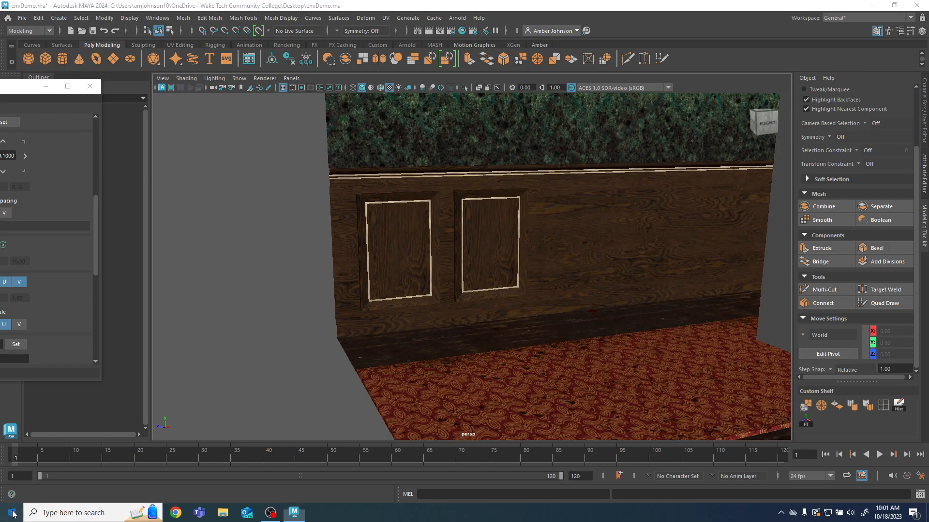
left_click(11, 514)
type("calc")
key("Return")
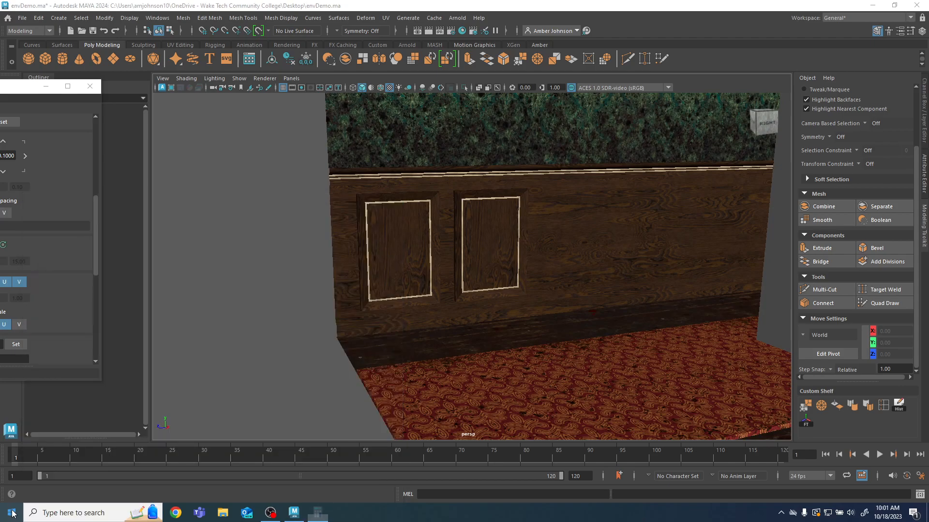
Step: Calculate the spacing between the two panels as 210 - 150 and move the Calculator aside
left_click_drag(328, 124, 338, 129)
type("210 - 150")
key("Return")
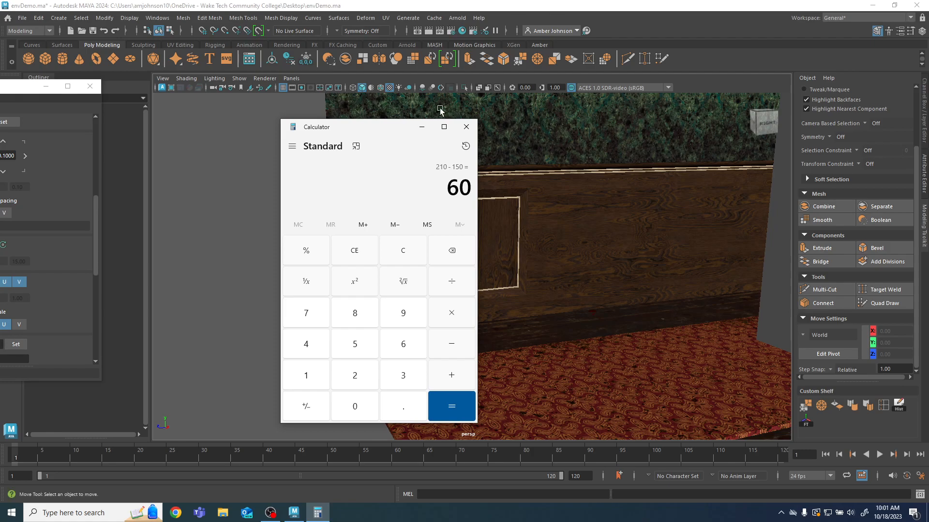
left_click_drag(389, 130, 221, 129)
Step: Duplicate the second wood panel and set the copy's Z position to 90
left_click(506, 245)
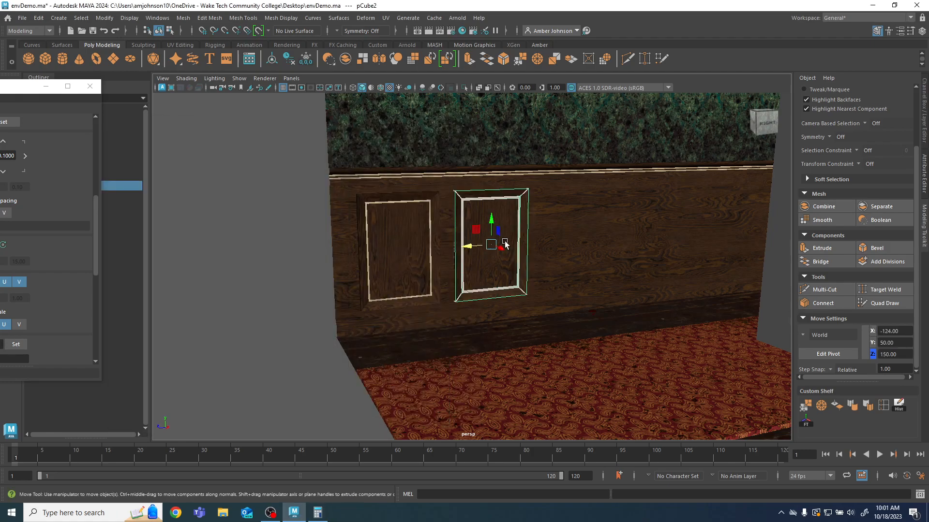
middle_click_drag(603, 329, 565, 335, "alt")
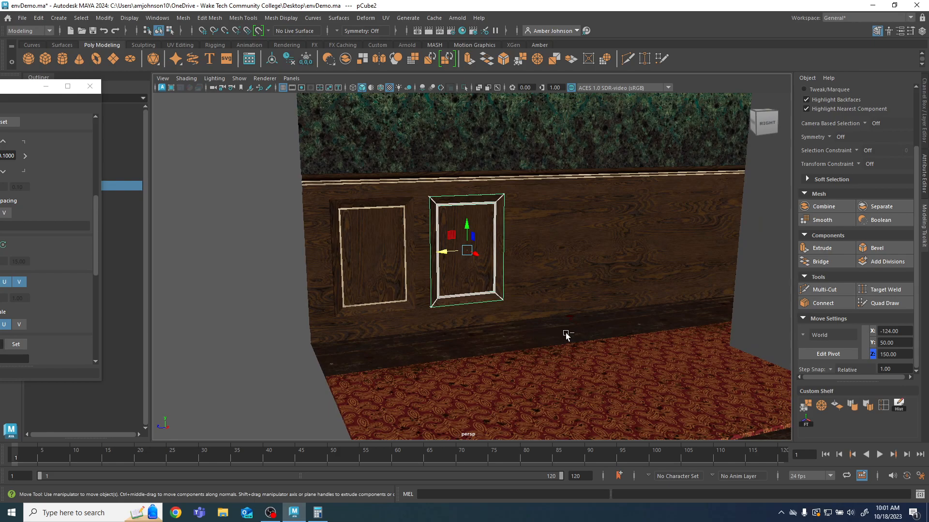
key("ctrl+d")
left_click(900, 354)
type("90")
key("Return")
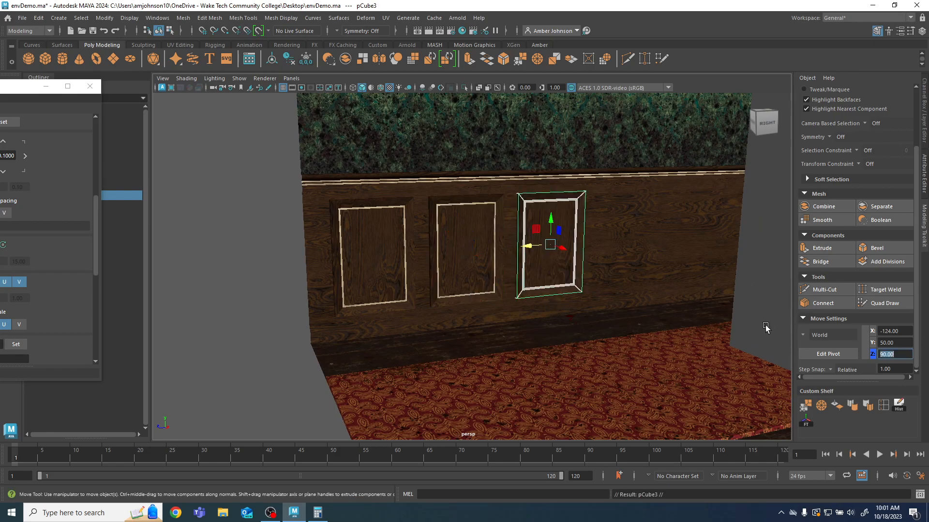
Step: Duplicate the third panel and set the copy's Z position to 30
middle_click_drag(725, 276, 611, 286, "alt")
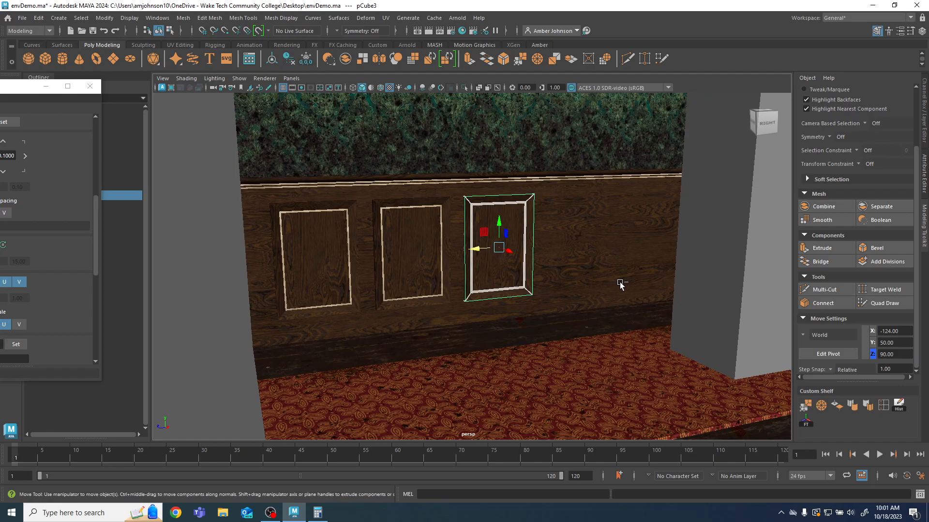
key("ctrl+d")
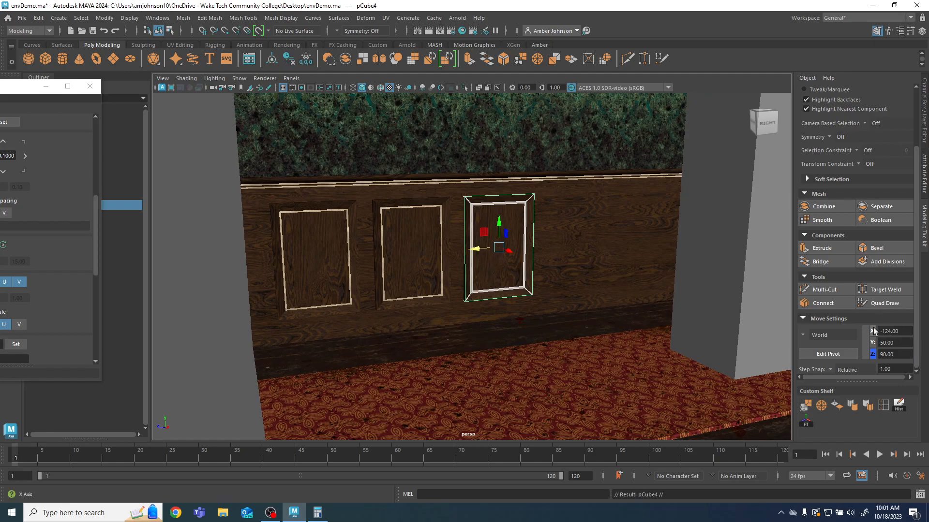
left_click(903, 351)
type("30")
key("Return")
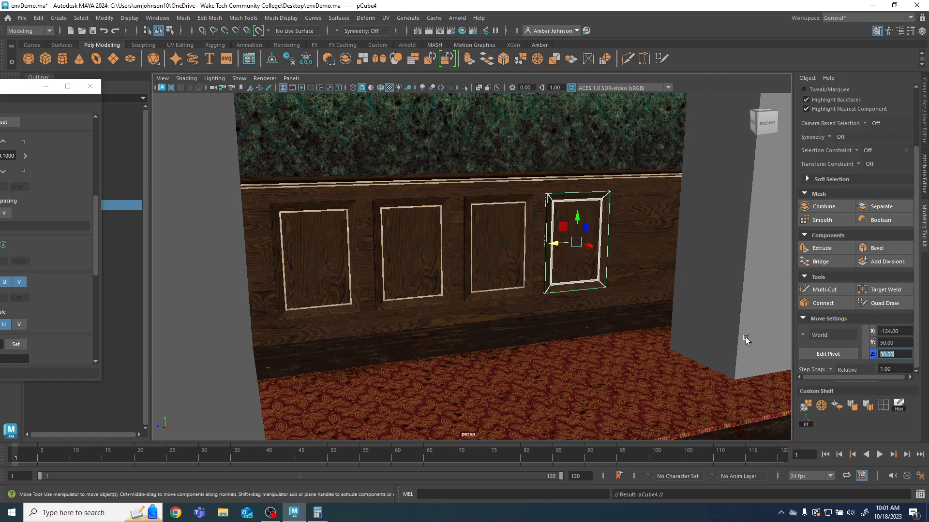
Step: Duplicate the fourth panel, set the copy's Z position to -30, and dismiss the update notification
left_click_drag(477, 285, 498, 266, "alt")
left_click_drag(623, 261, 576, 304, "alt")
key("ctrl+d")
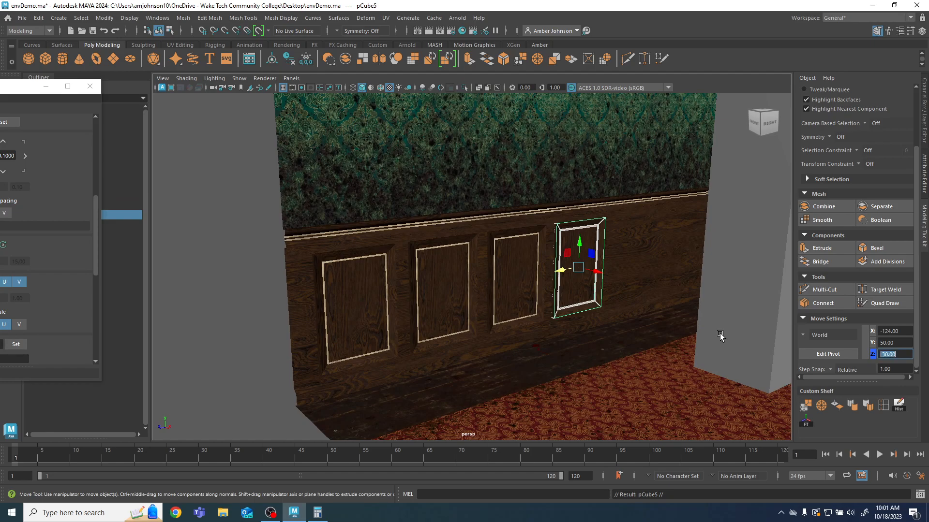
key("Return")
left_click_drag(561, 261, 569, 286, "alt")
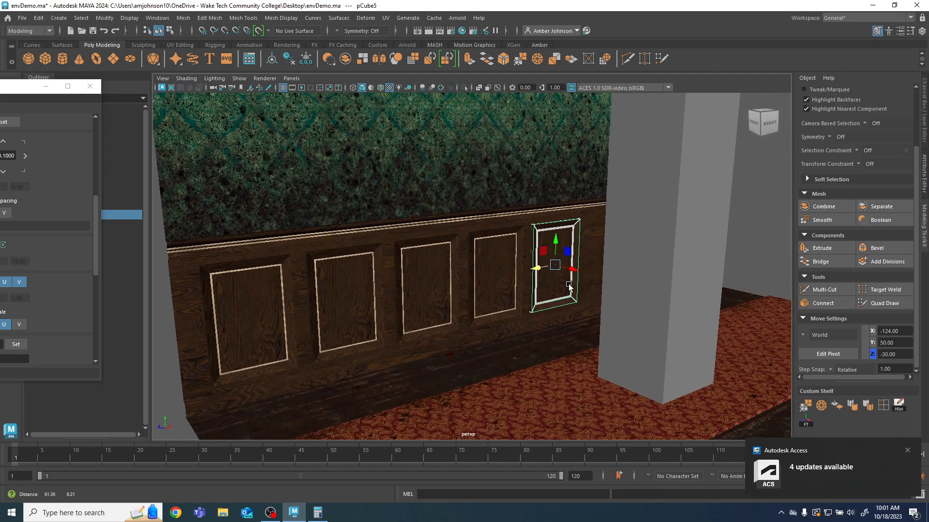
left_click(907, 450)
Step: Duplicate the fifth panel and set the copy's Z position to -90
middle_click_drag(538, 282, 516, 286, "alt")
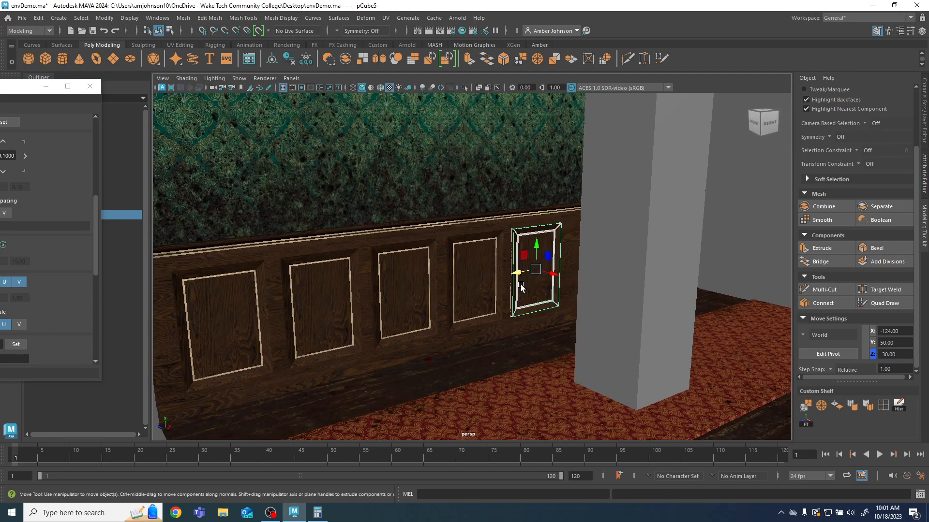
key("ctrl+d")
double_click(903, 354)
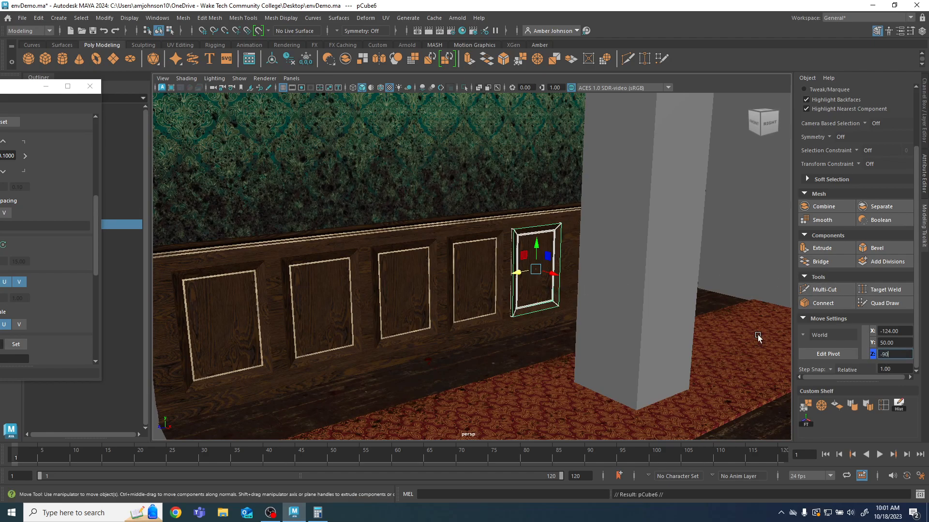
type("-90")
key("Return")
Step: Duplicate the sixth panel beyond the pillar and set the copy's Z position to -150
left_click_drag(668, 338, 517, 307, "alt")
key("ctrl+d")
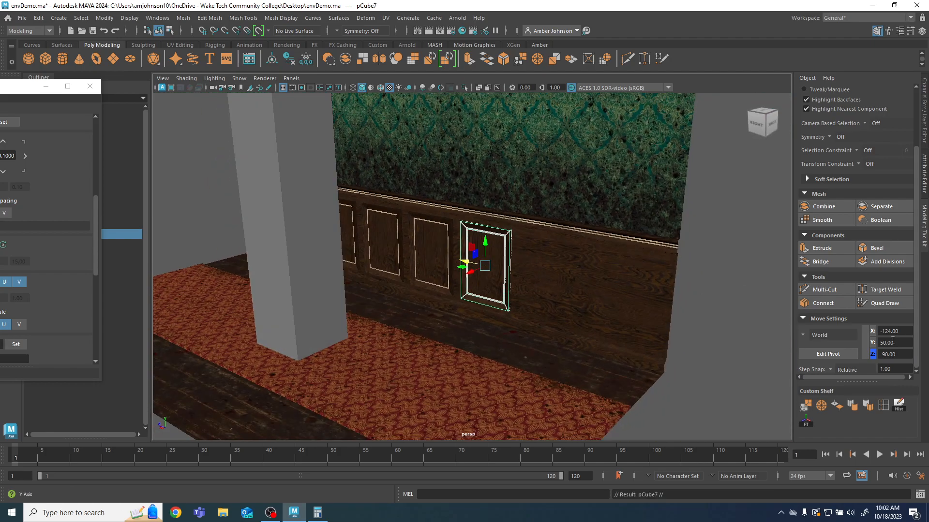
left_click(902, 356)
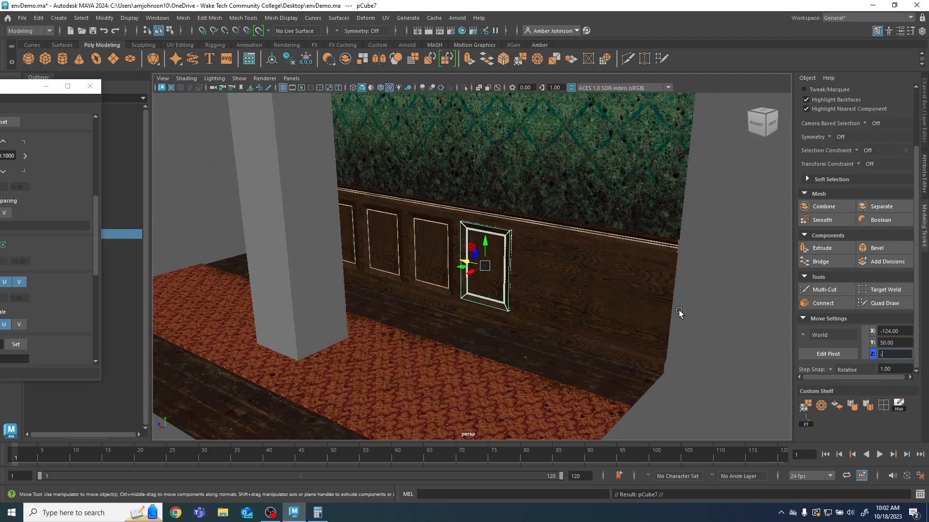
type("-150")
key("Return")
left_click_drag(615, 334, 593, 326, "alt")
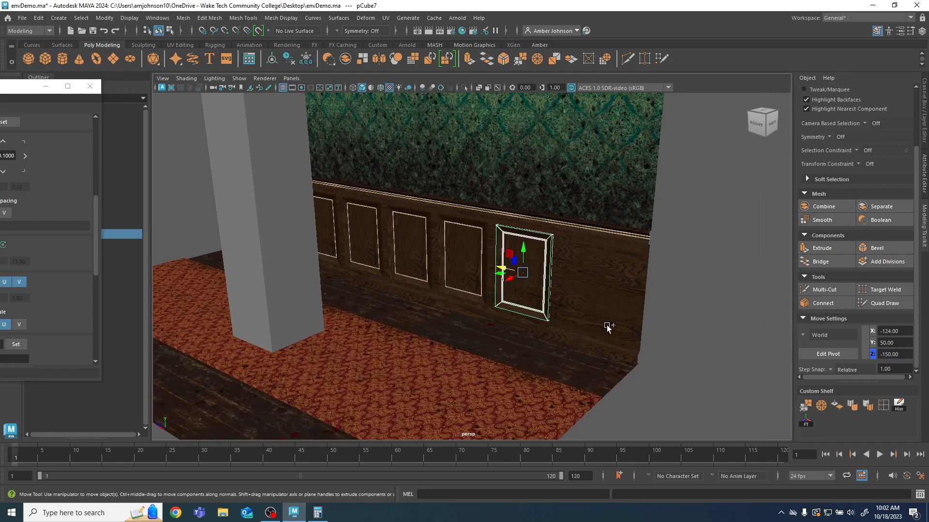
Step: Undo the newest panel's last move, then reselect it as an object with the Move tool
key("ctrl+shift+x")
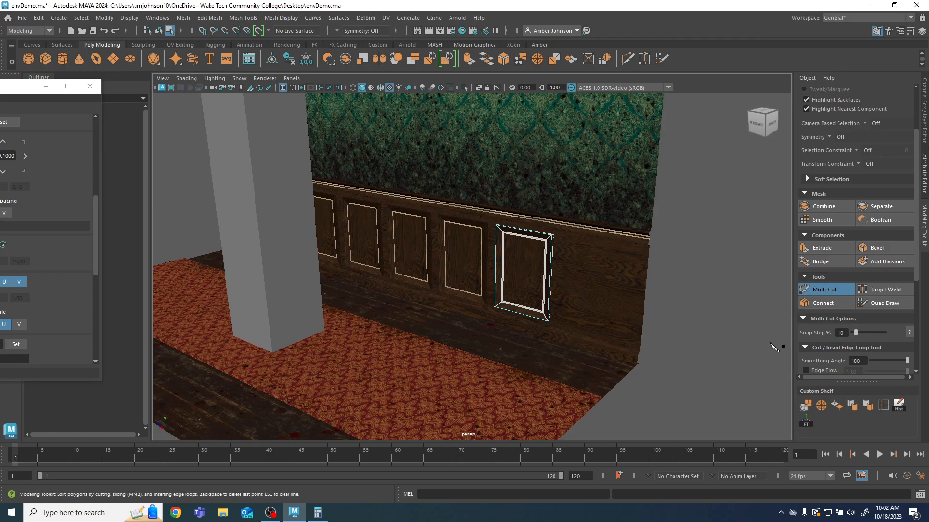
key("ctrl+z")
left_click(836, 289)
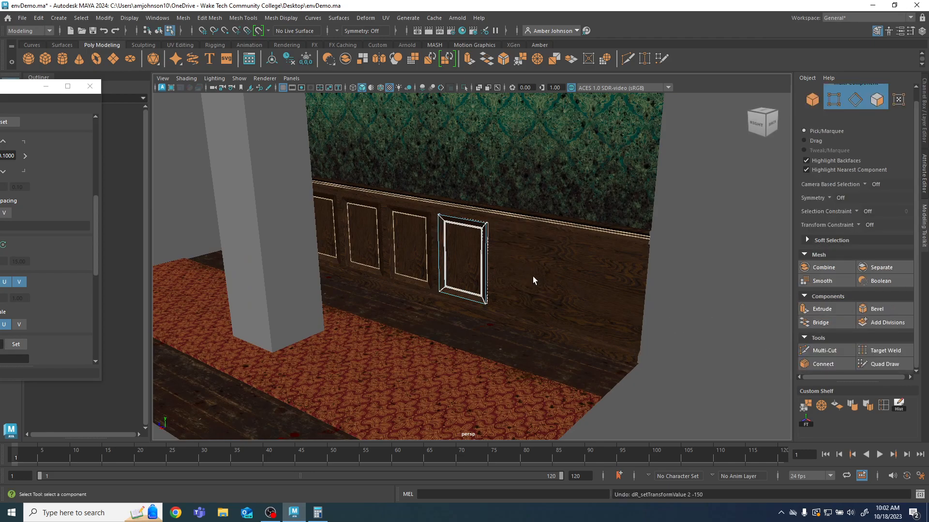
key("w")
scroll(882, 318, "down", 3)
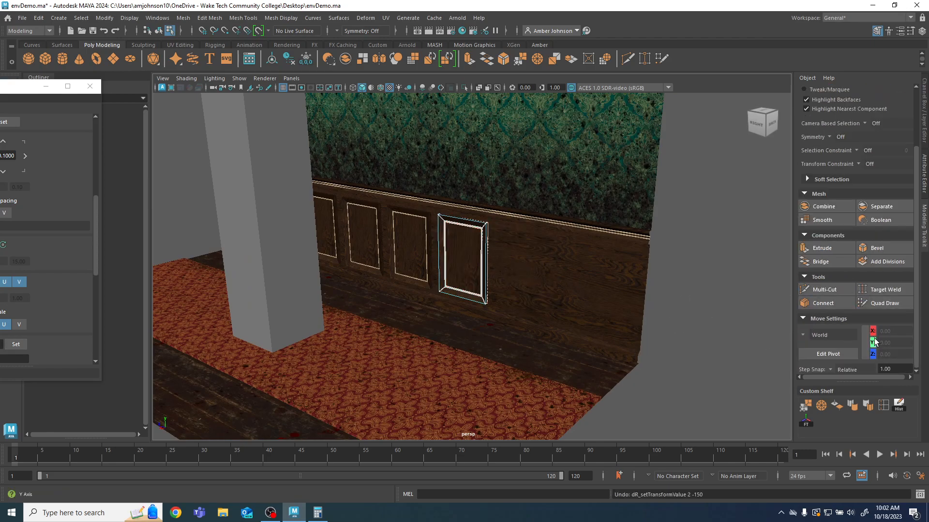
left_click(462, 257)
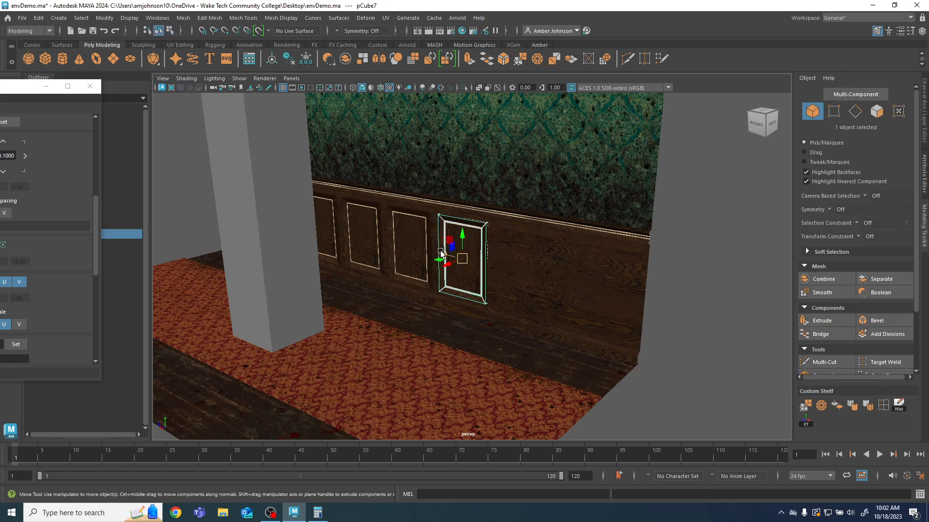
Step: Move the newest panel farther along the wall and set its Z position to -150
left_click_drag(438, 261, 479, 263)
scroll(903, 319, "down", 3)
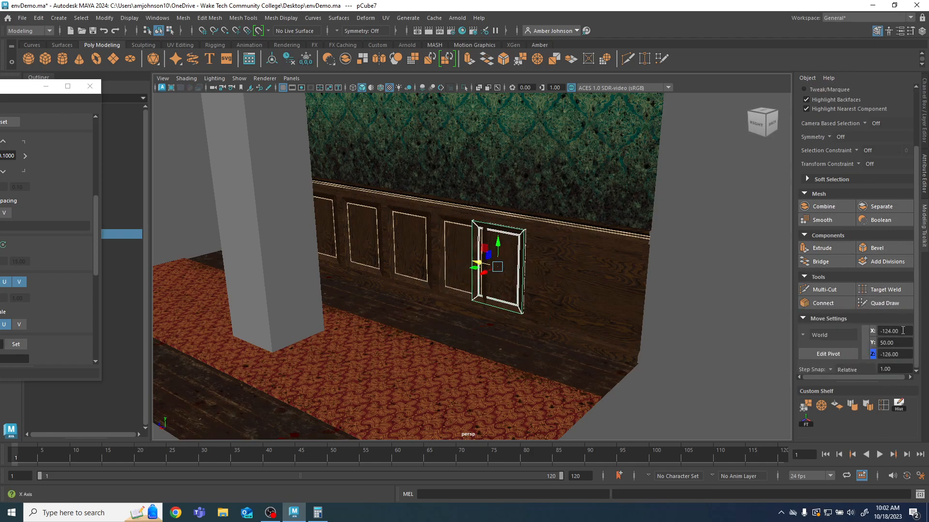
double_click(911, 354)
type("-150")
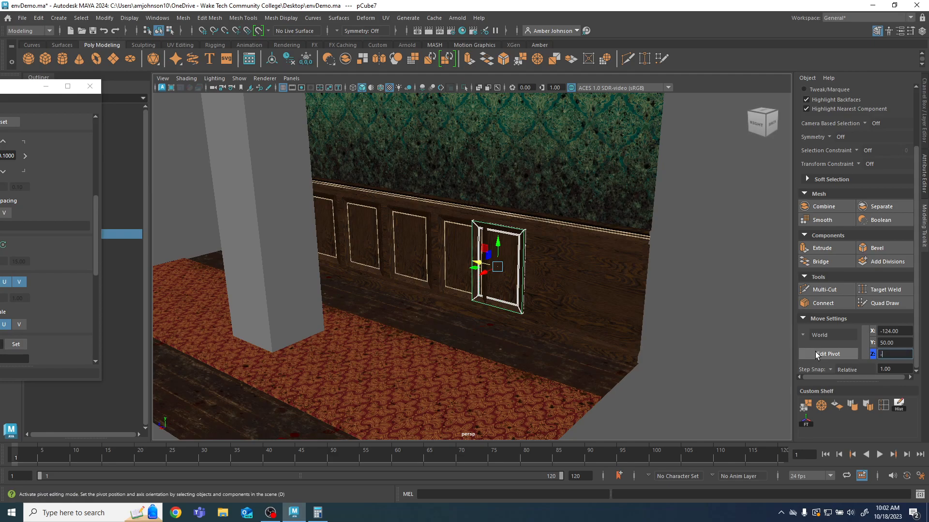
key("Return")
Step: Duplicate the seventh panel, set the copy's Z position to -210 near the wall's end, and deselect it
middle_click_drag(644, 315, 607, 306, "alt")
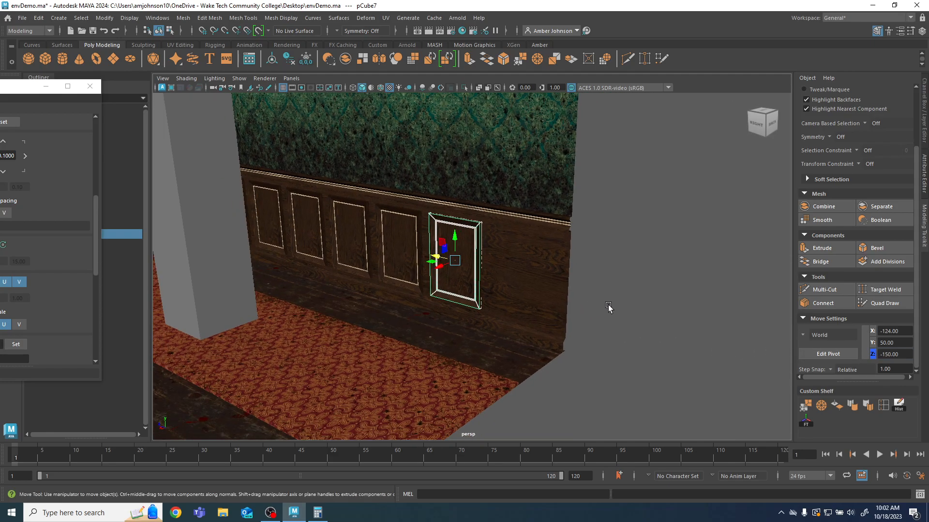
key("ctrl+d")
left_click(905, 354)
type("-200")
key("Return")
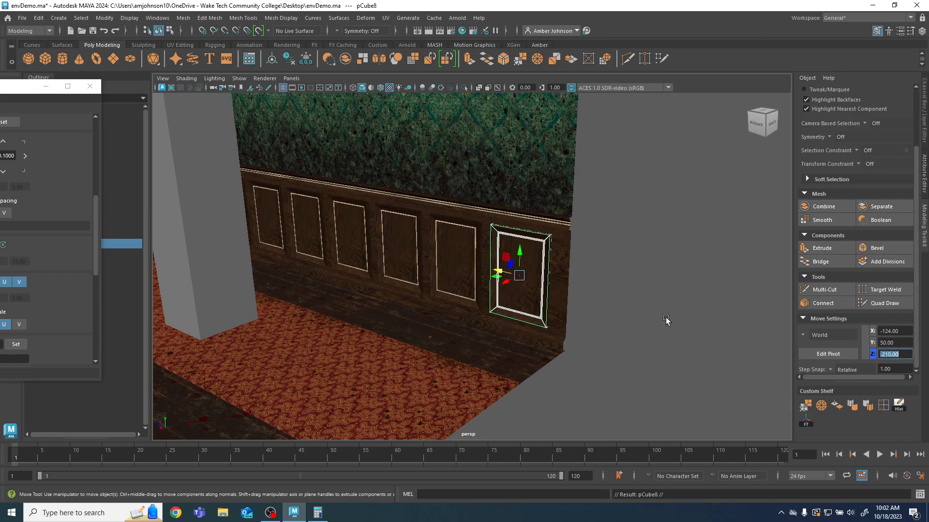
left_click(653, 357)
Step: Examine the full row of wainscot panels up close for even spacing and repeating wood grain
left_click_drag(340, 395, 518, 377, "alt")
right_click_drag(479, 335, 603, 336, "alt")
left_click_drag(603, 335, 474, 302, "alt")
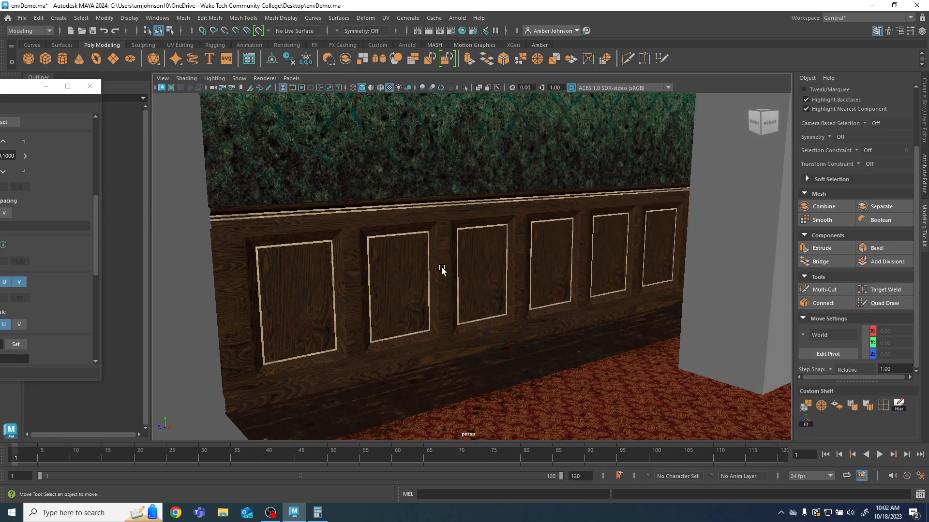
scroll(442, 268, "up", 3)
middle_click_drag(402, 284, 462, 279, "alt")
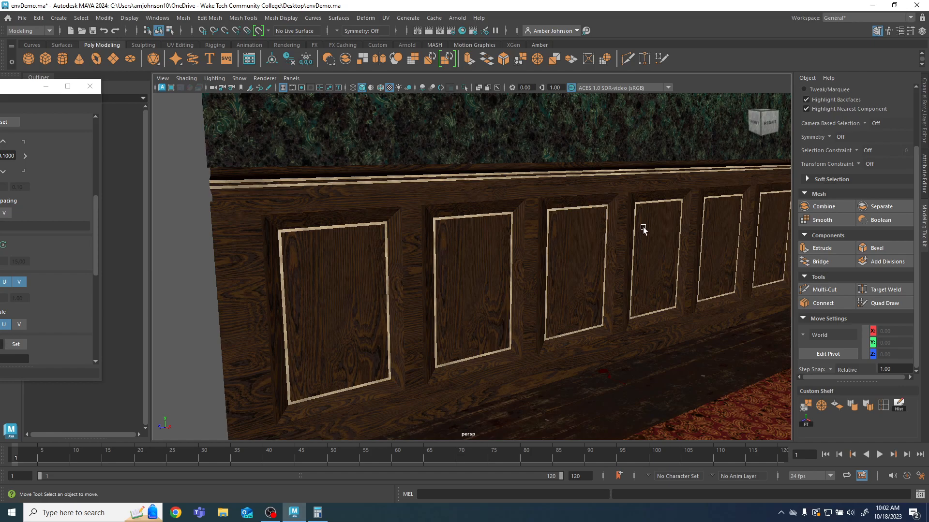
left_click_drag(687, 308, 614, 308, "alt")
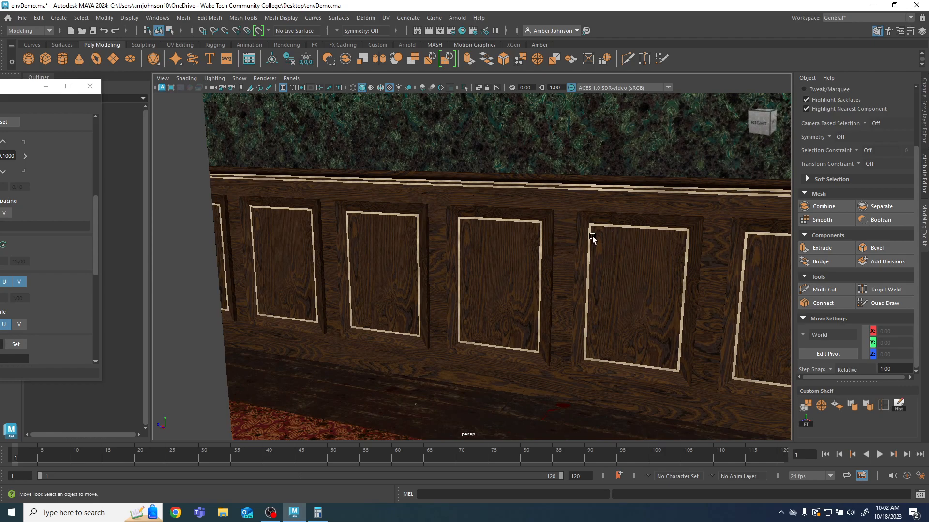
left_click_drag(663, 283, 644, 314, "alt")
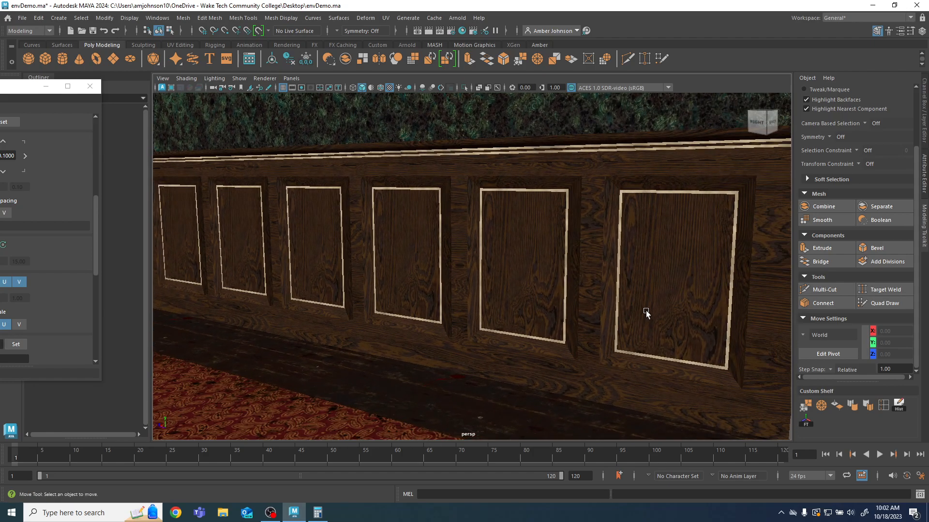
Step: Select the panel at the far end of the wall and enable UV shell selection in the UV Editor
left_click(660, 285)
left_click_drag(0, 90, 455, 75)
scroll(512, 251, "down", 3)
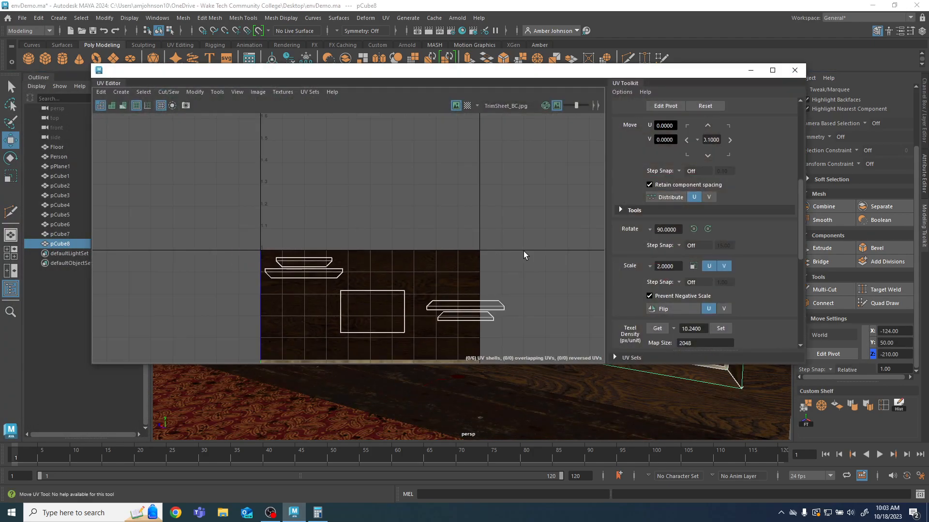
scroll(475, 250, "down", 1)
left_click_drag(255, 180, 532, 314)
scroll(734, 119, "up", 5)
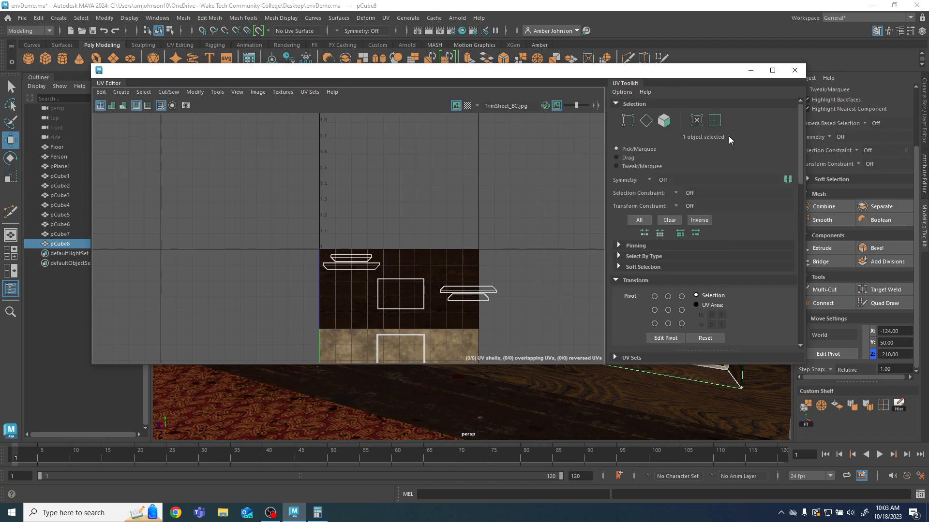
left_click(714, 120)
Step: Shift the end panel's UV shells within their trim-sheet strips to vary its grain, and move the UV Editor aside
left_click(392, 288)
left_click_drag(390, 285, 356, 305)
left_click_drag(554, 264, 462, 277)
left_click_drag(292, 236, 380, 271)
middle_click_drag(531, 310, 543, 238, "alt")
left_click(425, 295)
left_click_drag(442, 280, 402, 279)
left_click_drag(696, 71, 208, 89)
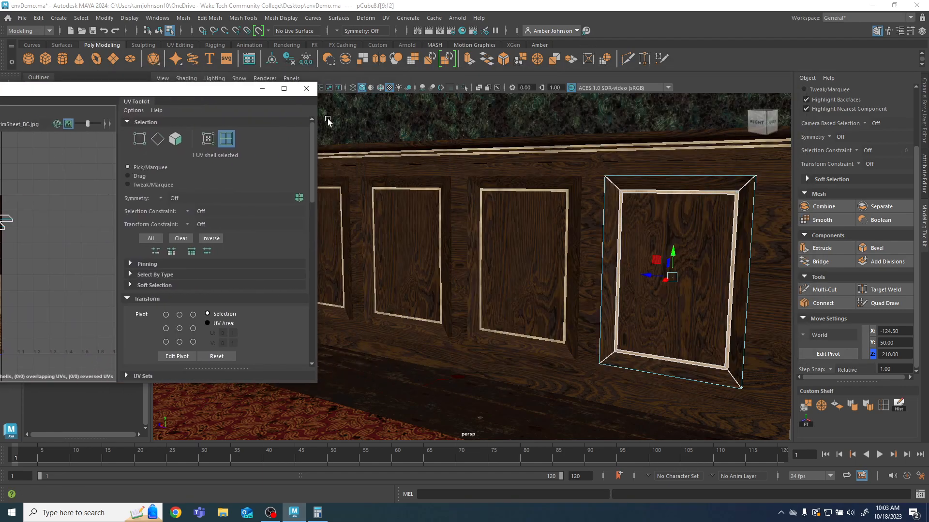
Step: Select the panel next to the end one and shift its centre and frame UV shells along the trim sheet
scroll(878, 143, "up", 3)
left_click(813, 111)
left_click(531, 251)
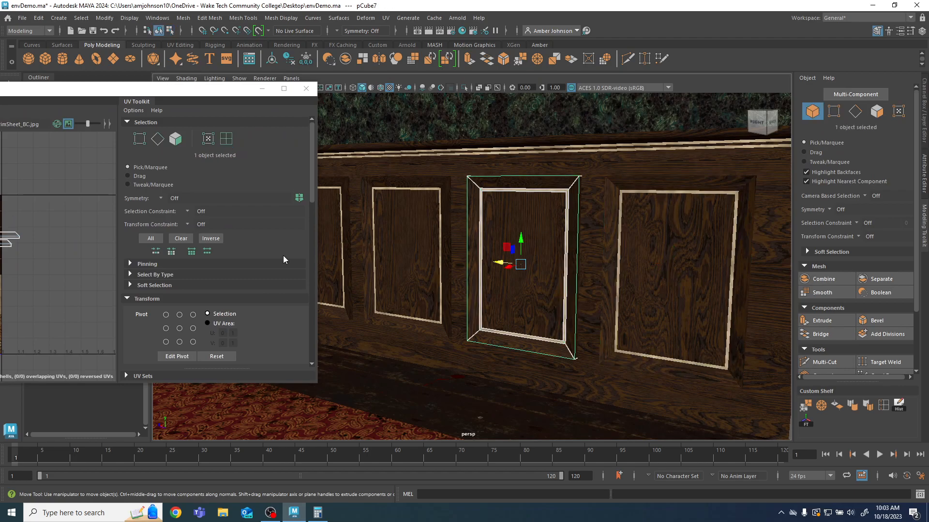
left_click(226, 139)
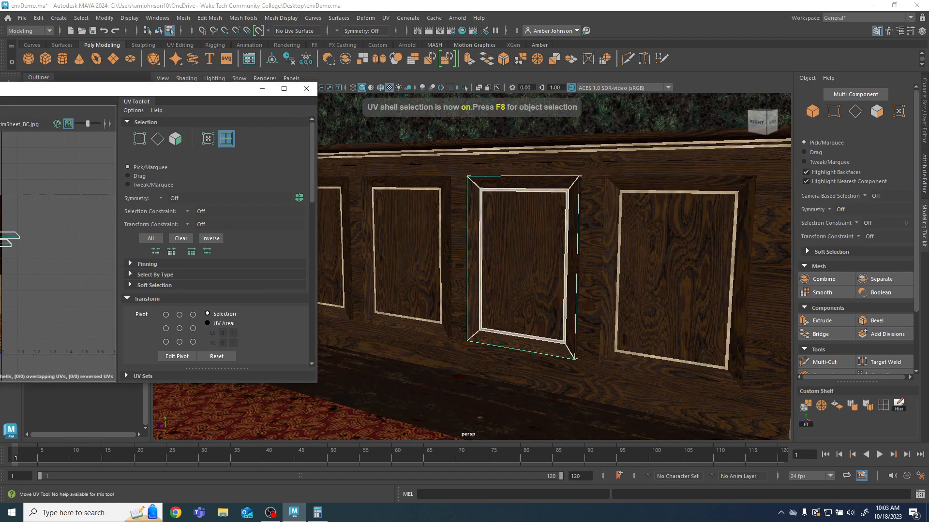
left_click(522, 266)
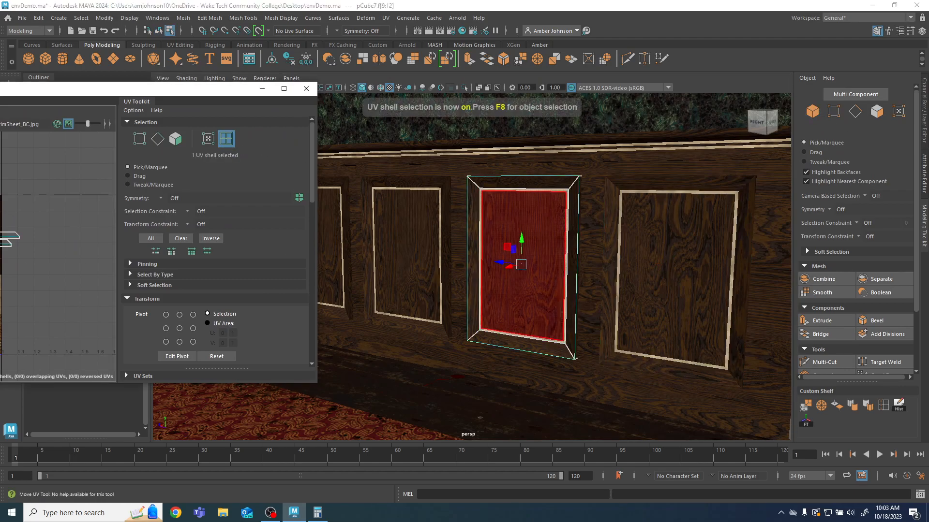
left_click(518, 290)
left_click(473, 310)
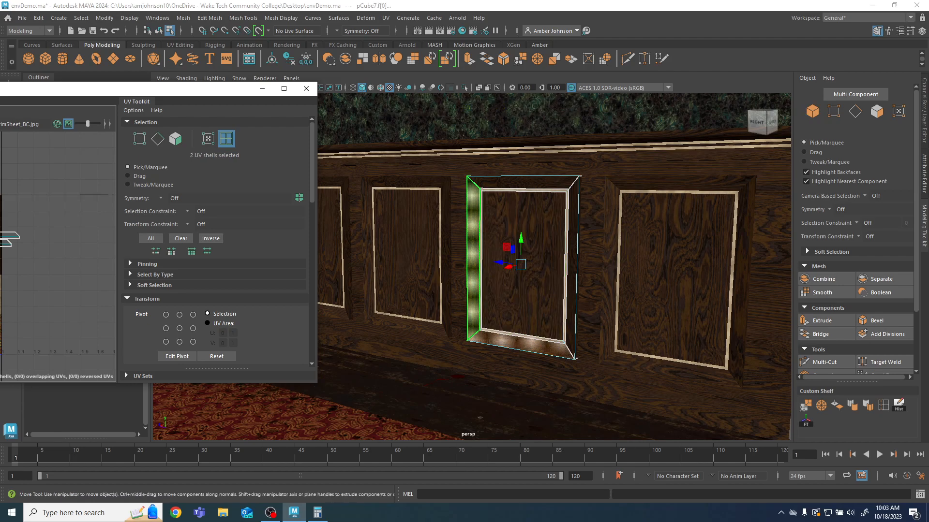
left_click_drag(84, 210, 1, 238)
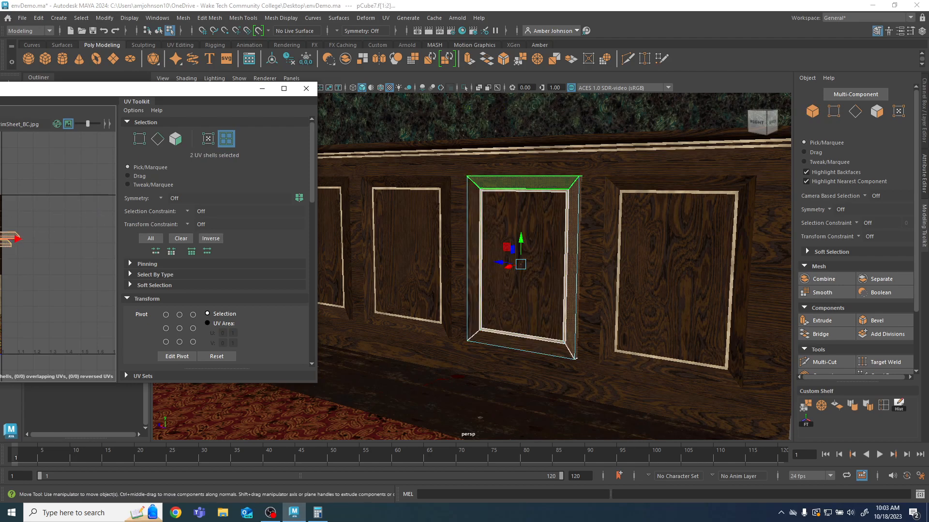
left_click(408, 236)
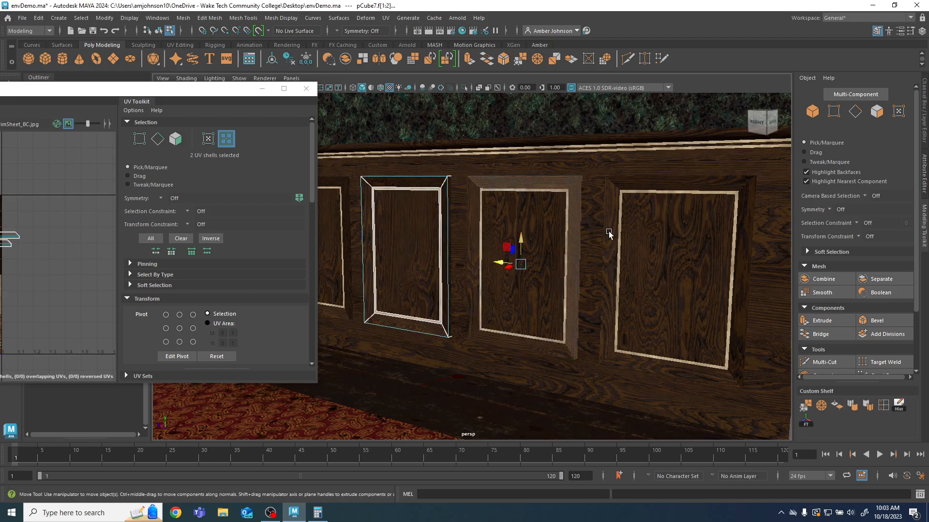
Step: Select the third panel from the far end and shift its frame and centre UV shells along the trim sheet
left_click(813, 111)
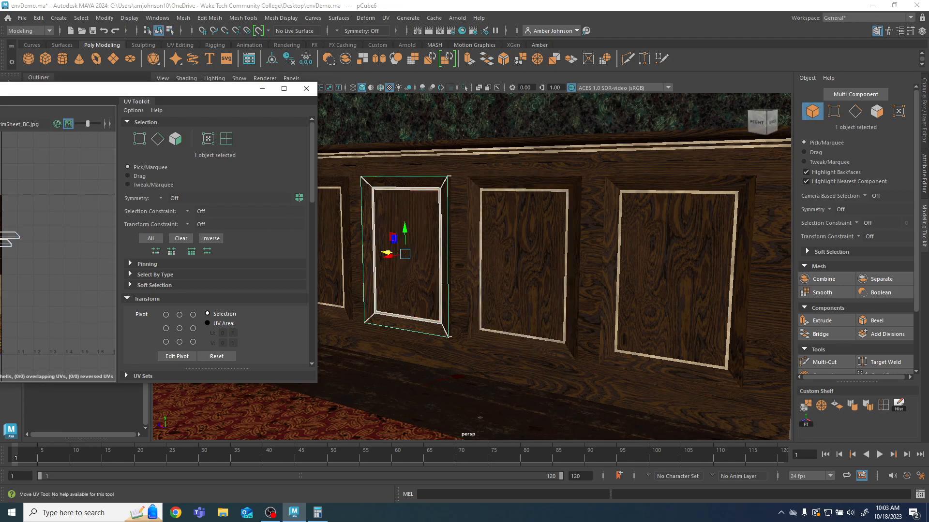
left_click(226, 138)
left_click_drag(1, 193, 88, 289)
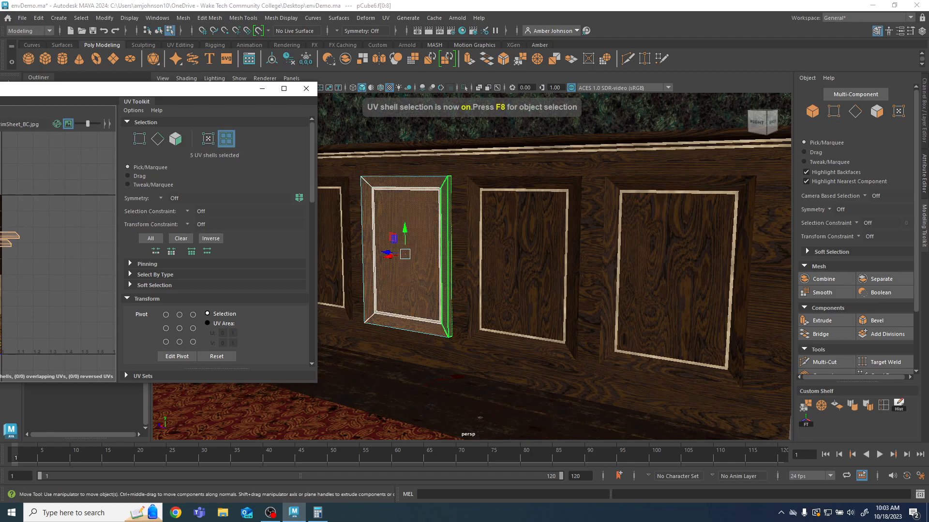
left_click_drag(2, 239, 40, 237)
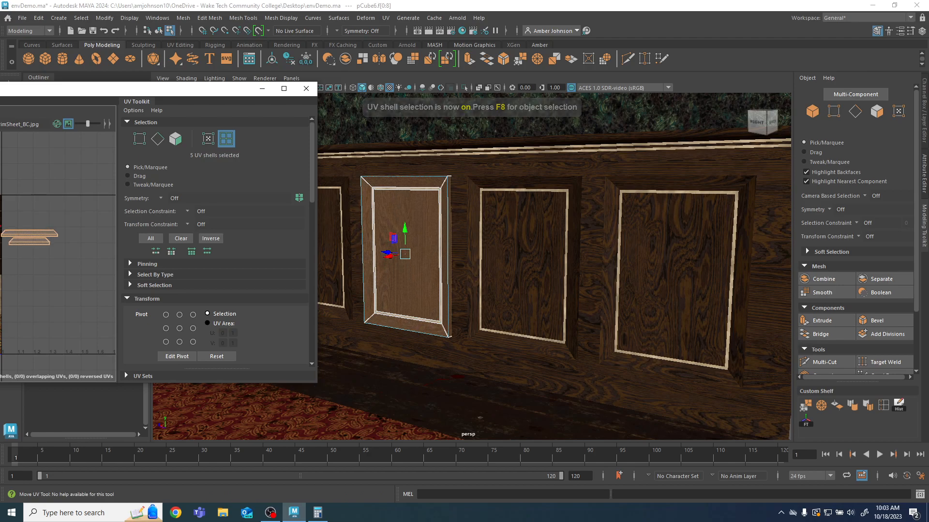
left_click(374, 252)
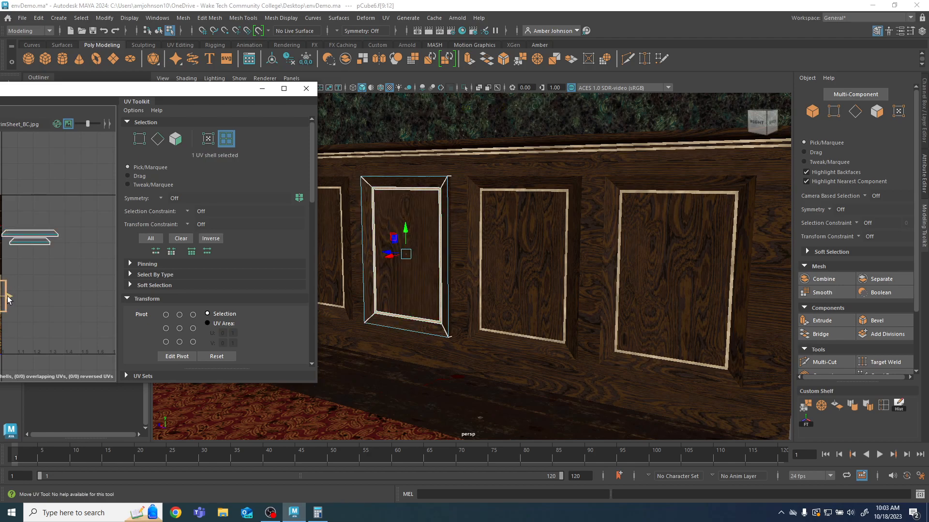
Step: Select the fourth panel from the far end and offset its centre and frame UV shells to vary the grain
left_click(811, 112)
middle_click_drag(387, 325, 633, 324, "alt")
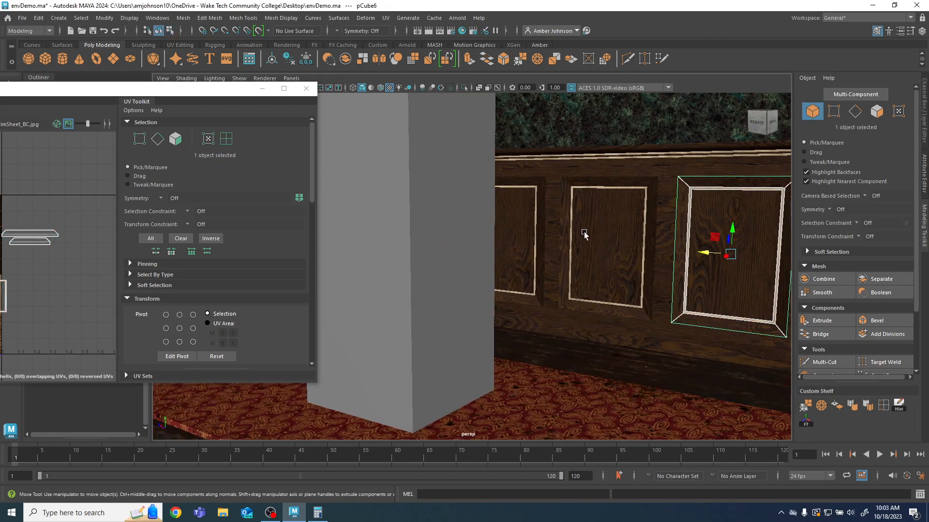
left_click(585, 231)
left_click(226, 139)
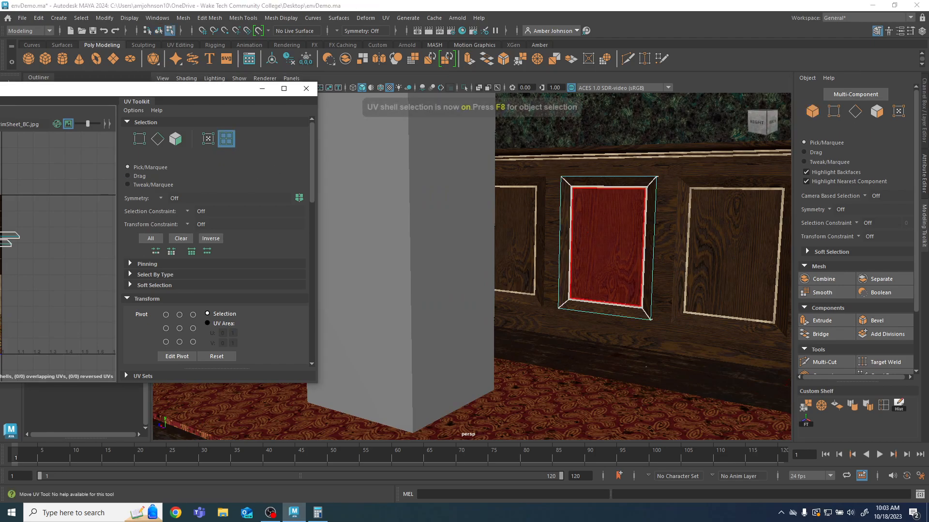
left_click(571, 237)
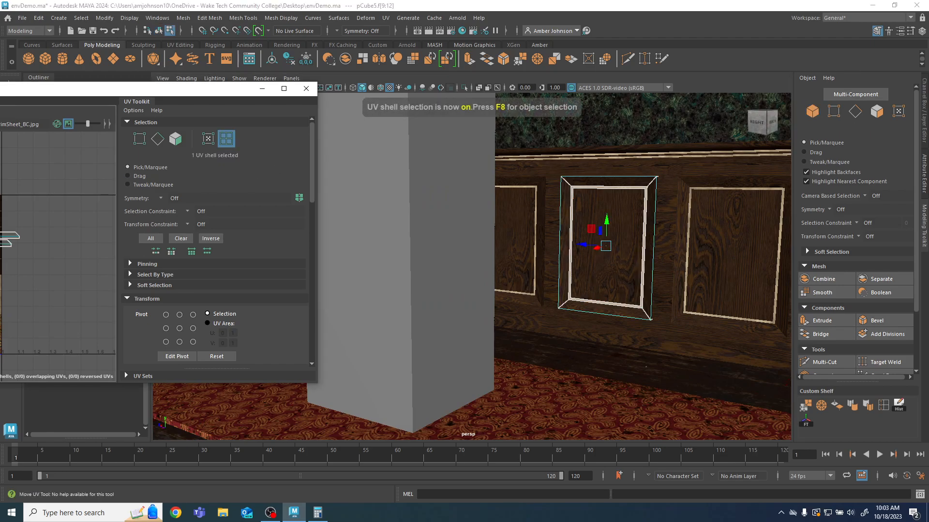
left_click(588, 258)
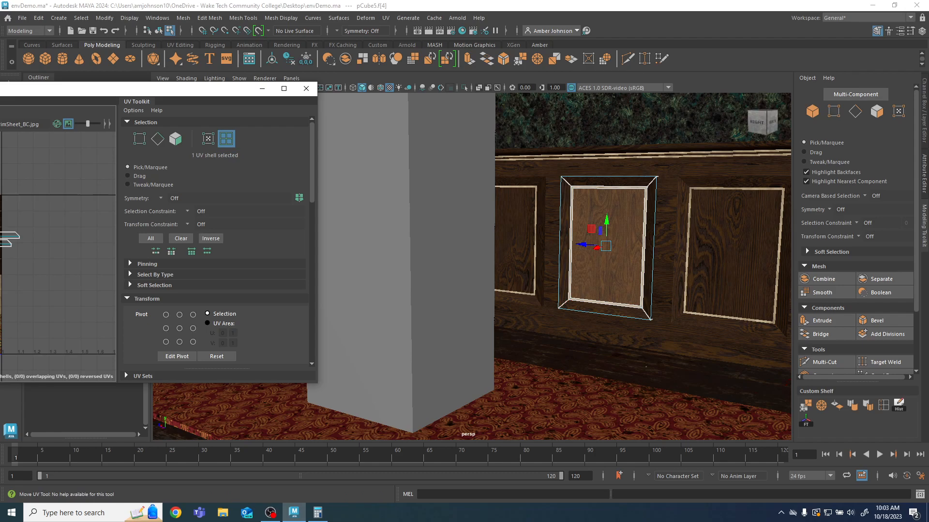
left_click(567, 305)
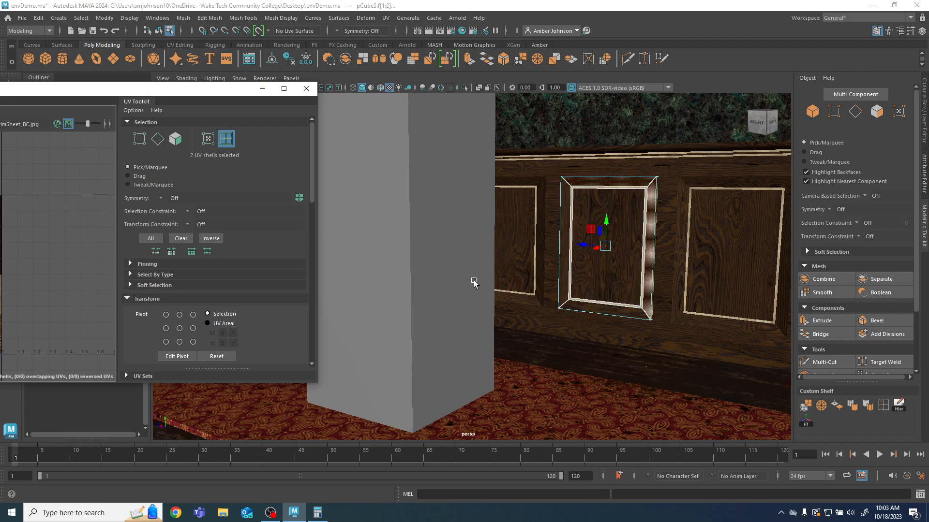
Step: Select the fifth panel from the far end, beside the figure block, and slide its centre and frame UV shells along their strips
left_click(813, 111)
left_click(527, 219)
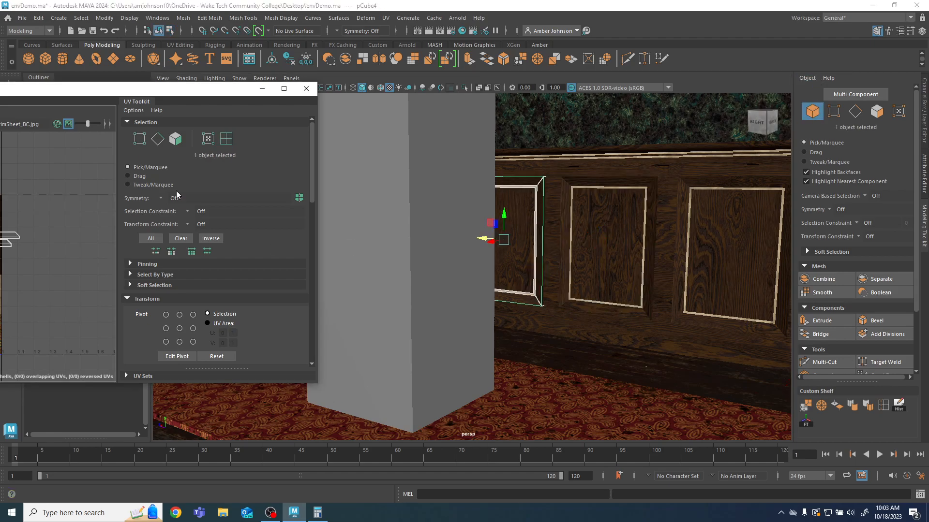
left_click(226, 139)
left_click(506, 237)
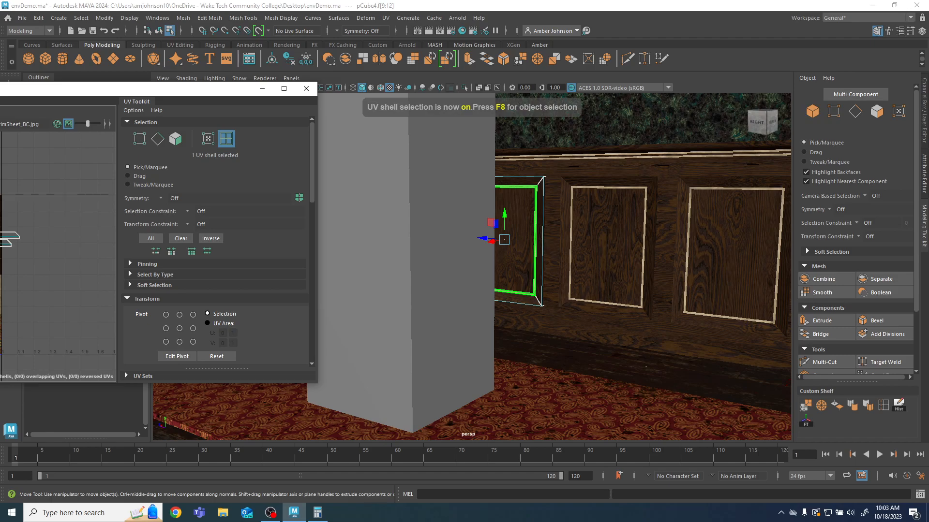
left_click_drag(0, 298, 2, 293)
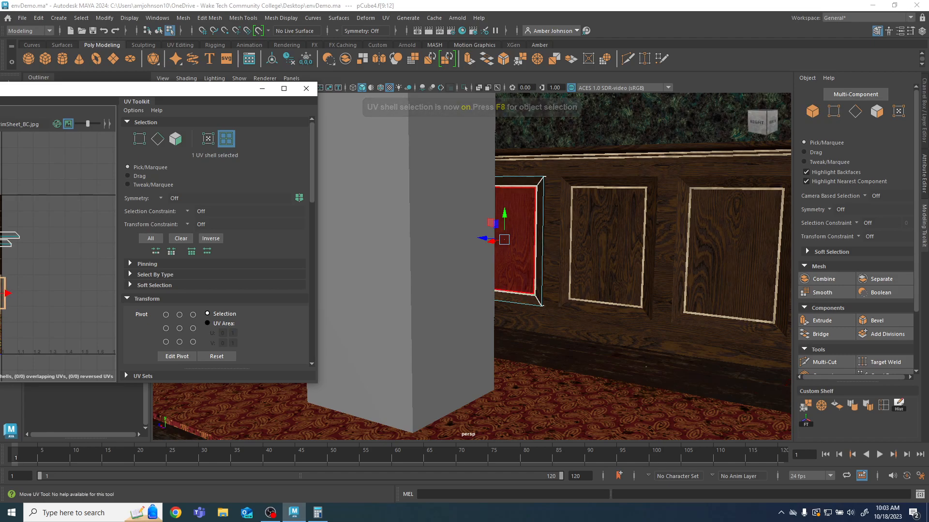
left_click(515, 242)
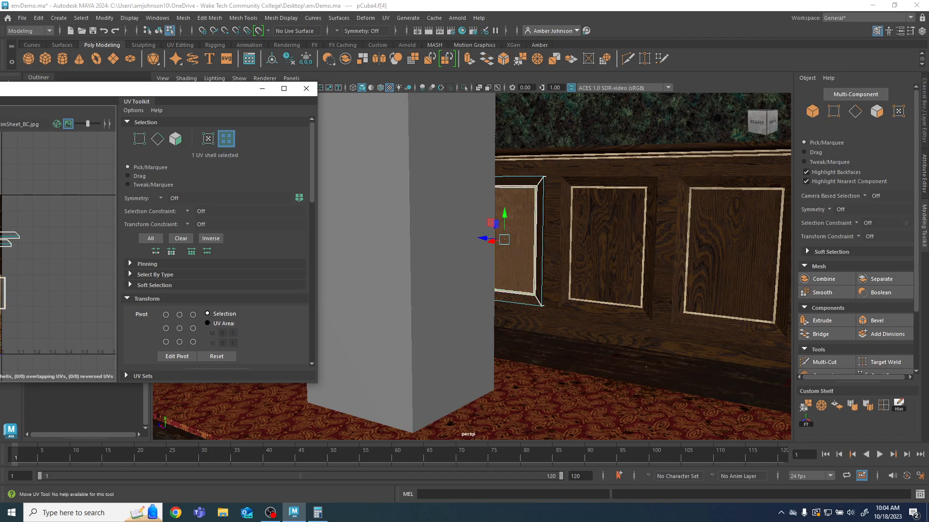
left_click(540, 213)
left_click(524, 181, "shift")
left_click_drag(18, 238, 0, 239)
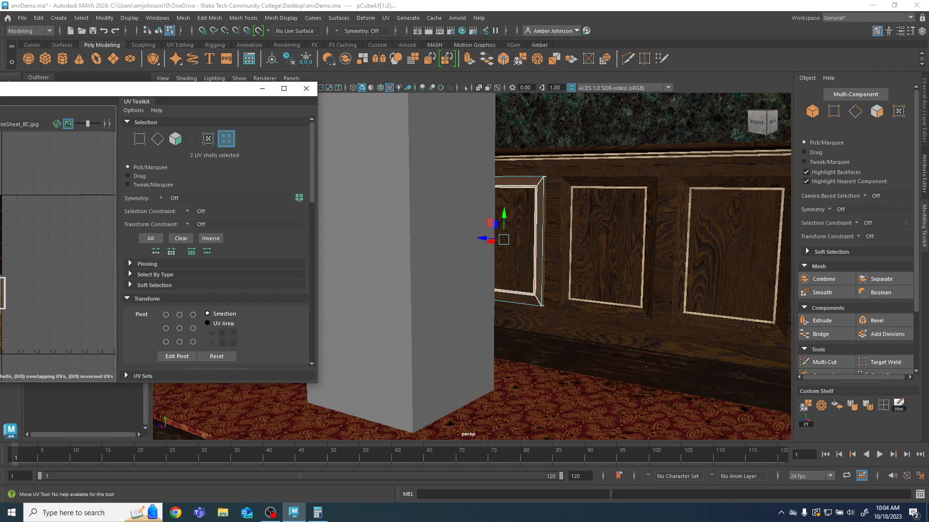
Step: Select the third panel from the near end of the wall and shift its centre and frame UV shells within the trim strips
middle_click_drag(492, 301, 563, 326, "alt")
mouse_move(563, 326)
left_mouse_down("alt")
mouse_move(545, 338)
mouse_move(554, 324)
left_mouse_up("alt")
left_click(813, 112)
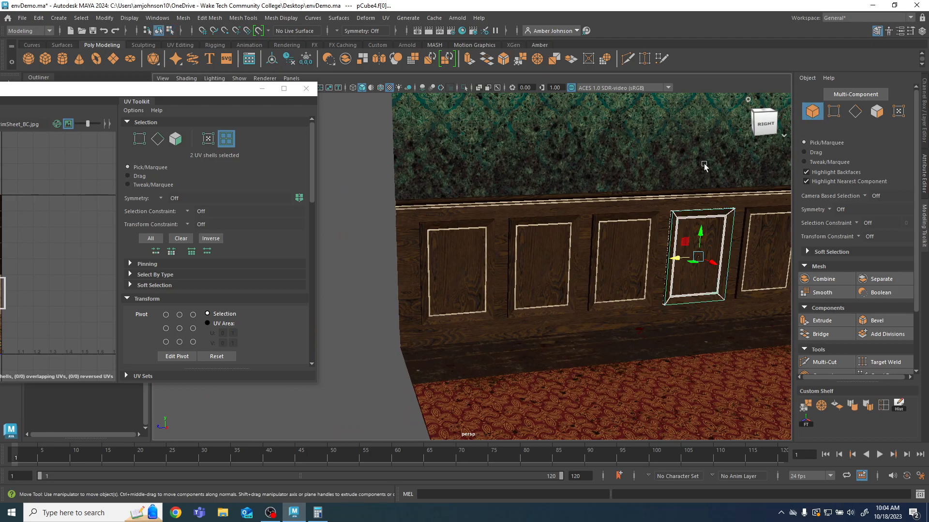
left_click(612, 248)
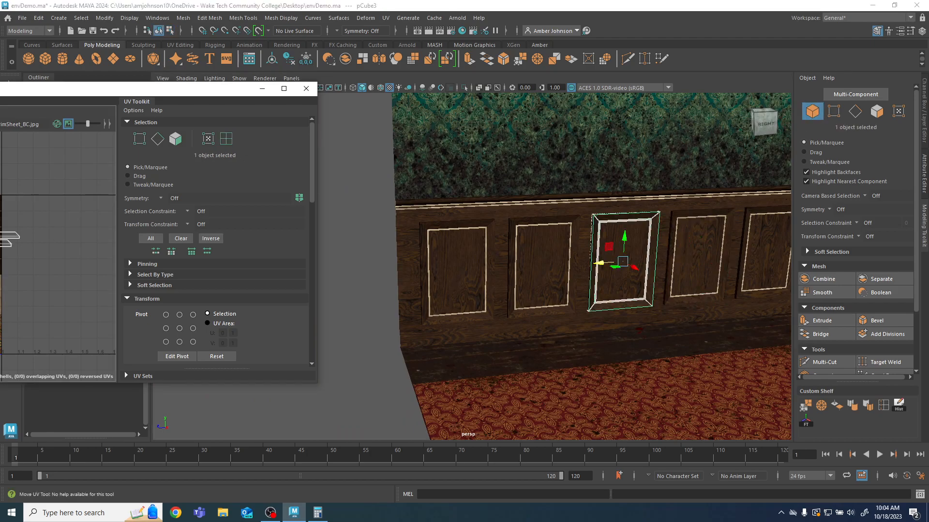
left_click(226, 138)
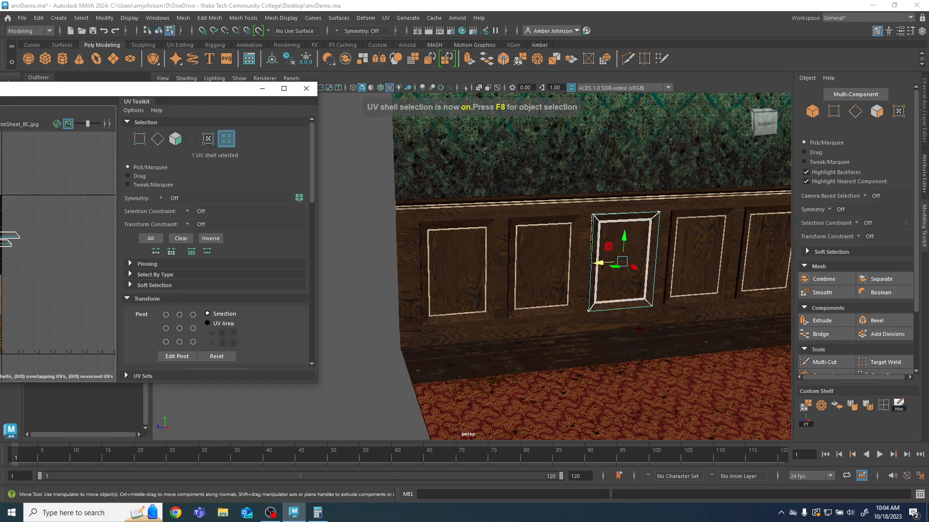
left_click(623, 280)
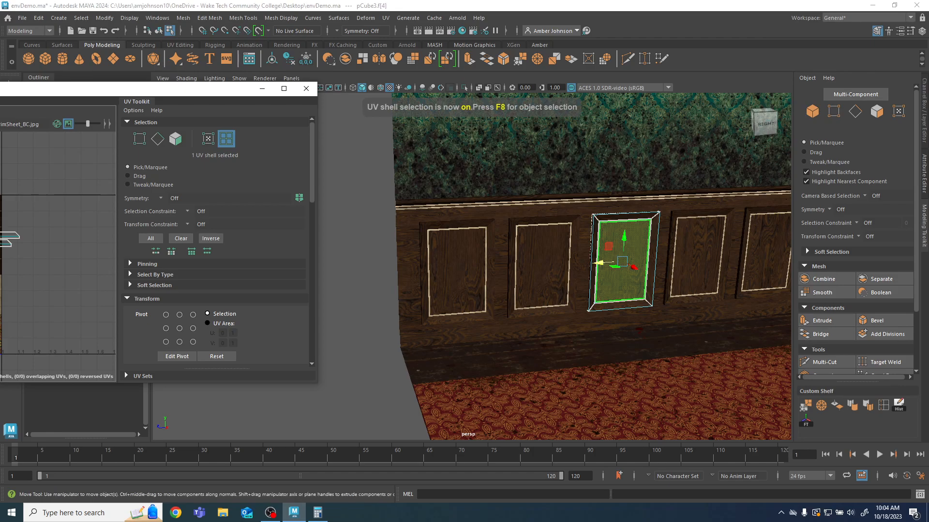
left_click(620, 305)
left_click(593, 269, "shift")
left_click_drag(78, 215, 0, 239)
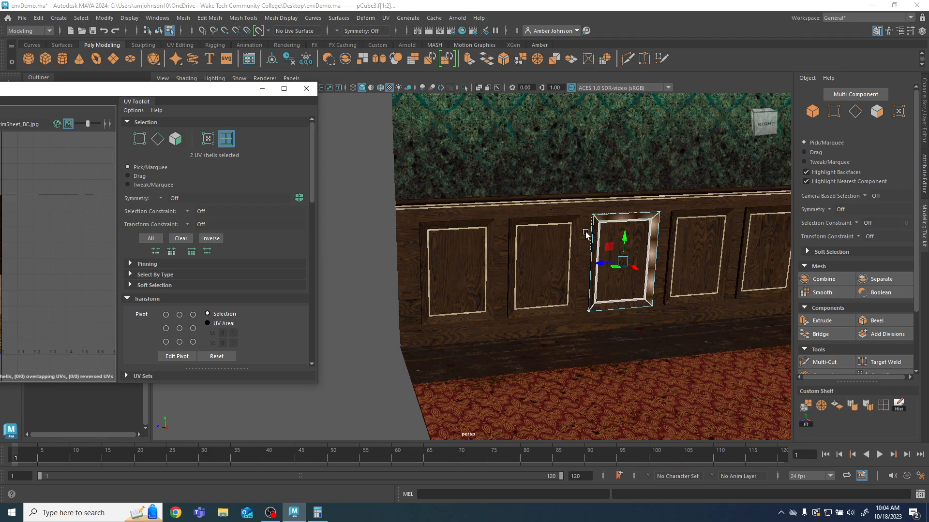
Step: Offset the UV shells of the second panel from the near end, close the UV Editor and return to object selection
left_click(812, 111)
left_click(544, 254)
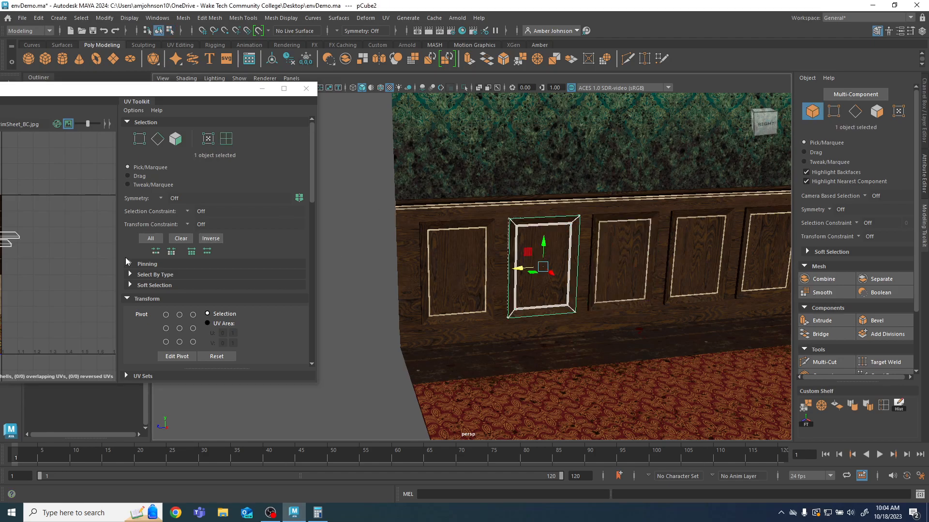
left_click(226, 139)
left_click(544, 280)
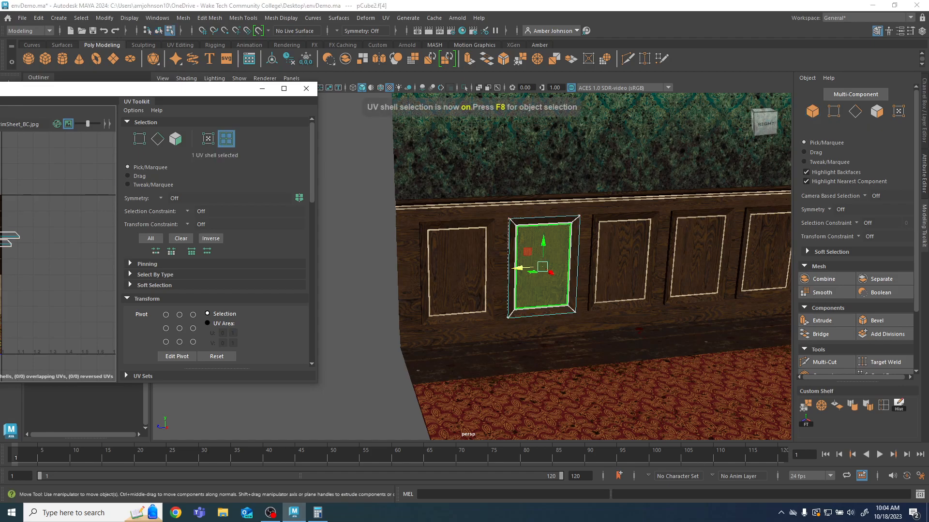
left_click_drag(69, 212, 0, 231)
left_click(1, 257)
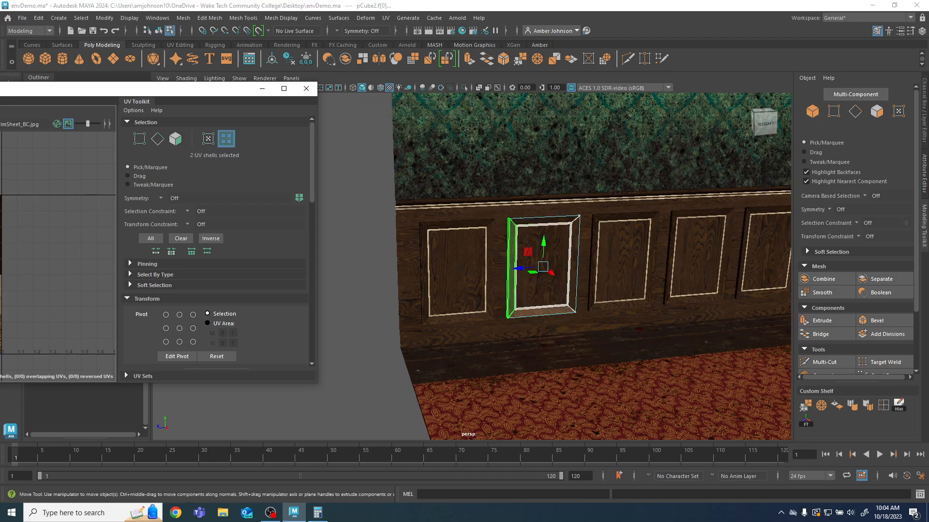
left_click(1, 257)
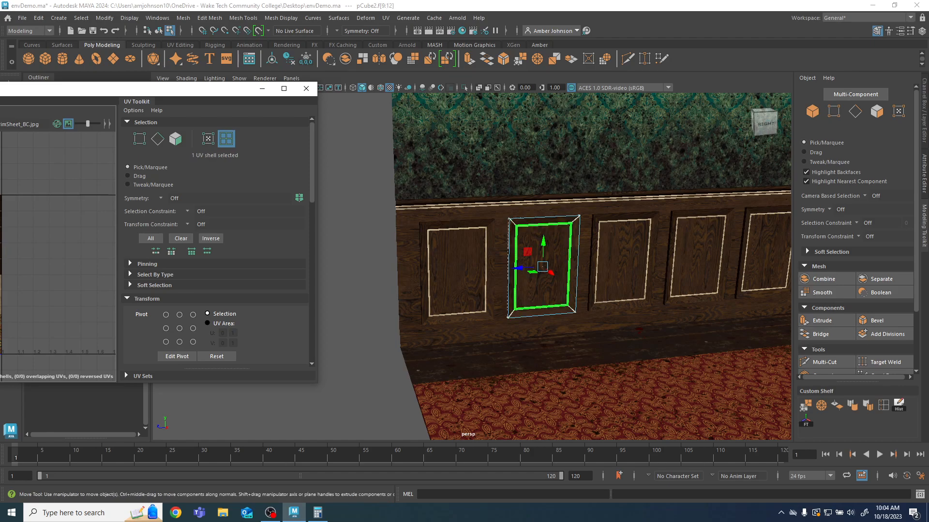
left_click(306, 88)
key("F8")
Step: Select the centre face of the panel at the far end and reopen the UV Editor
left_click_drag(696, 270, 557, 300, "alt")
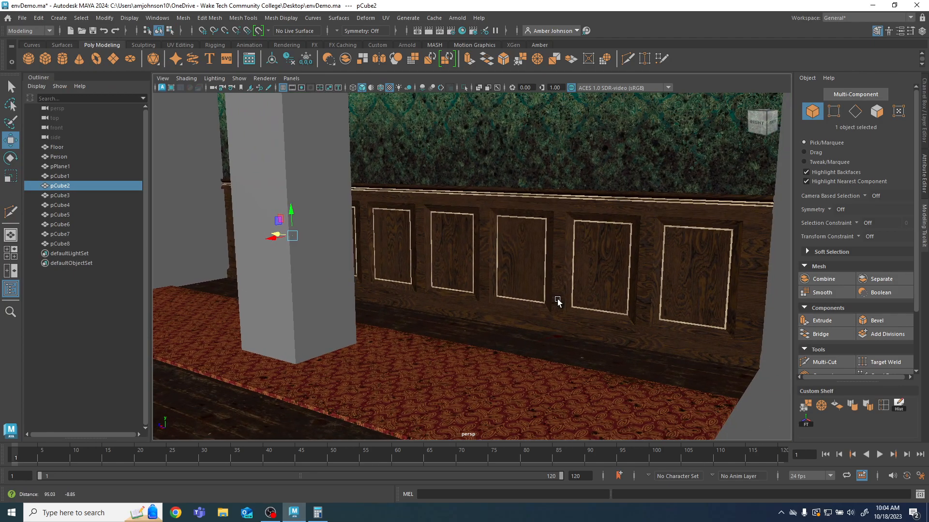
left_click(686, 271)
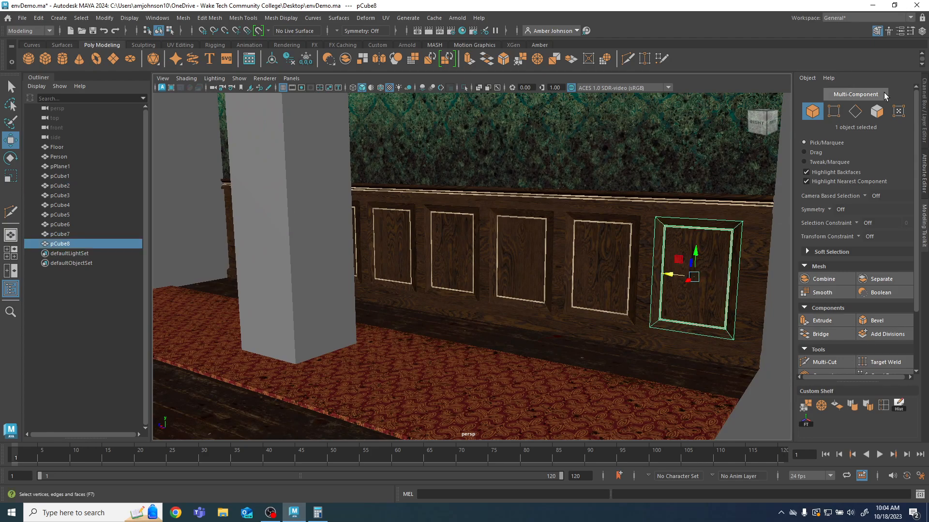
left_click(882, 114)
left_click(706, 283)
left_click(386, 18)
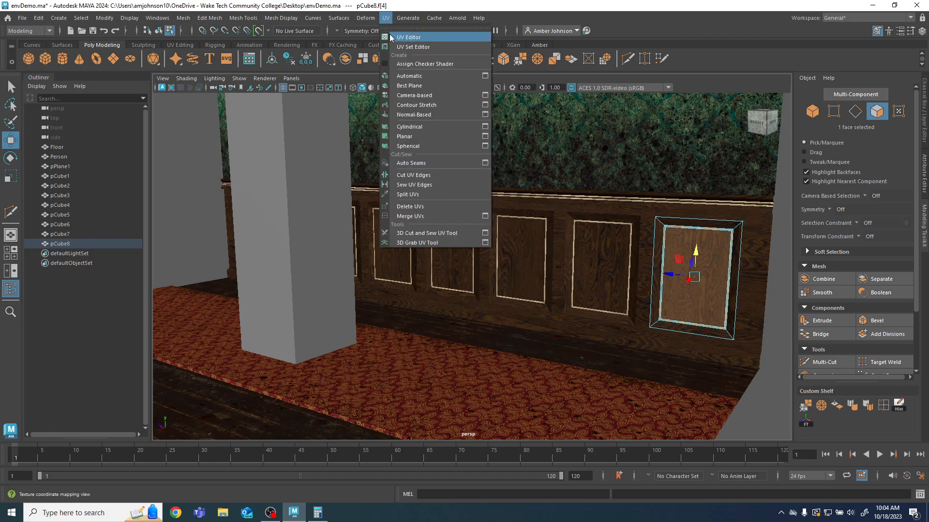
left_click(406, 35)
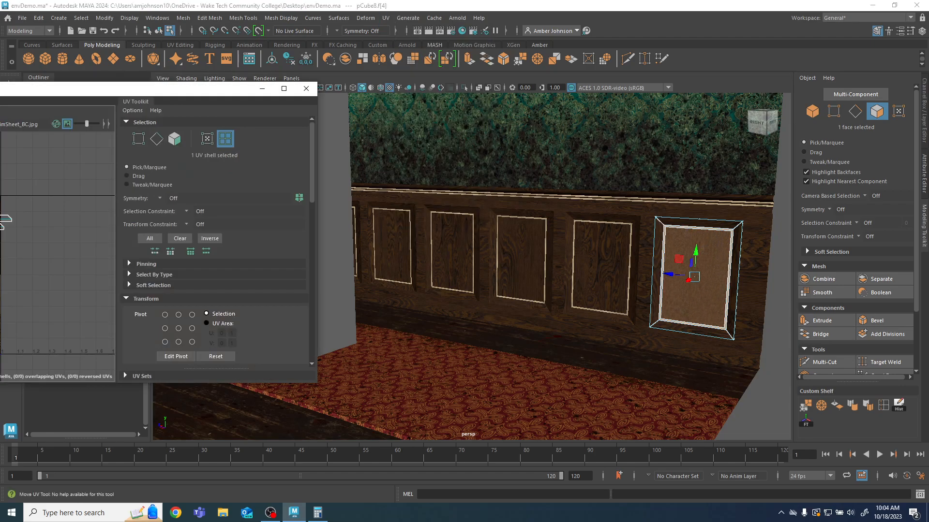
left_click_drag(415, 362, 492, 322, "alt")
left_click_drag(468, 290, 565, 289, "alt")
double_click(618, 258)
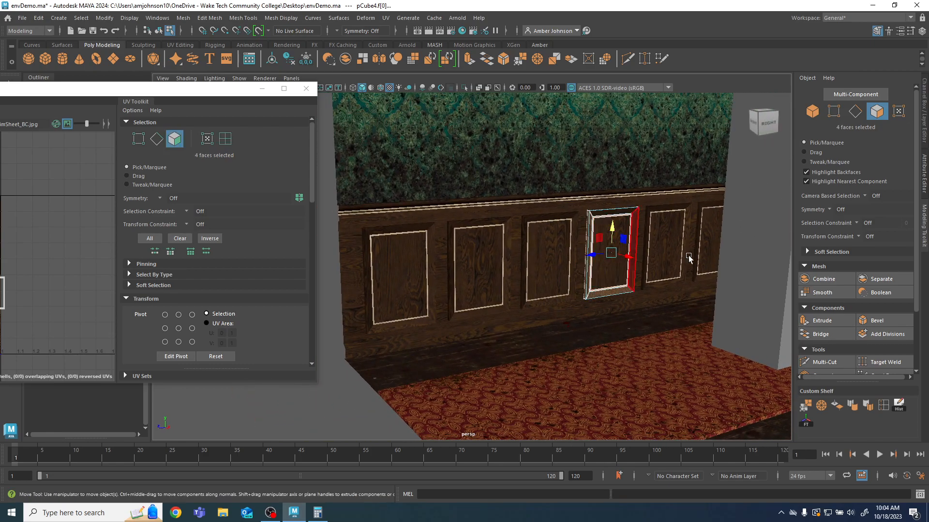
left_click(616, 273)
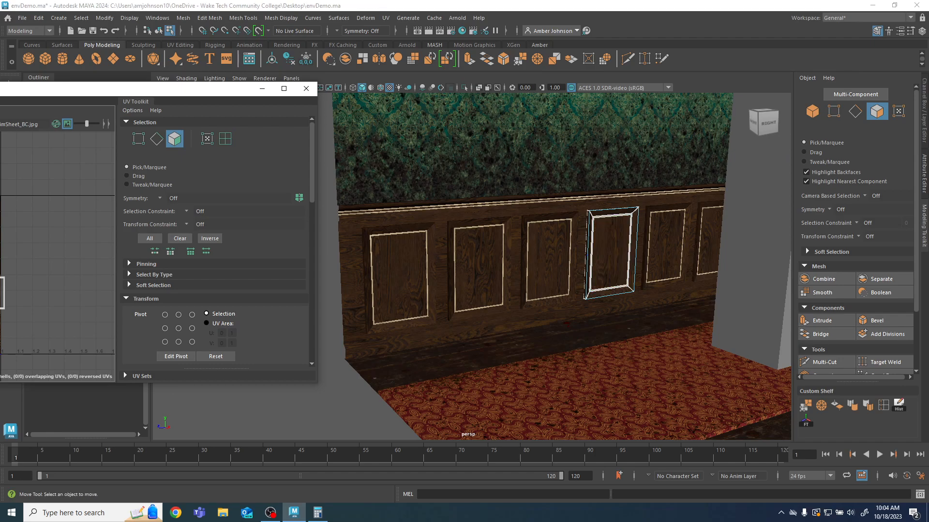
Step: Close the UV Editor, clear the selection in object mode and examine the wall's panels from several angles
left_click(306, 88)
left_click(812, 112)
left_click(260, 198)
left_click_drag(349, 284, 586, 317, "alt")
middle_click_drag(569, 284, 569, 289, "alt")
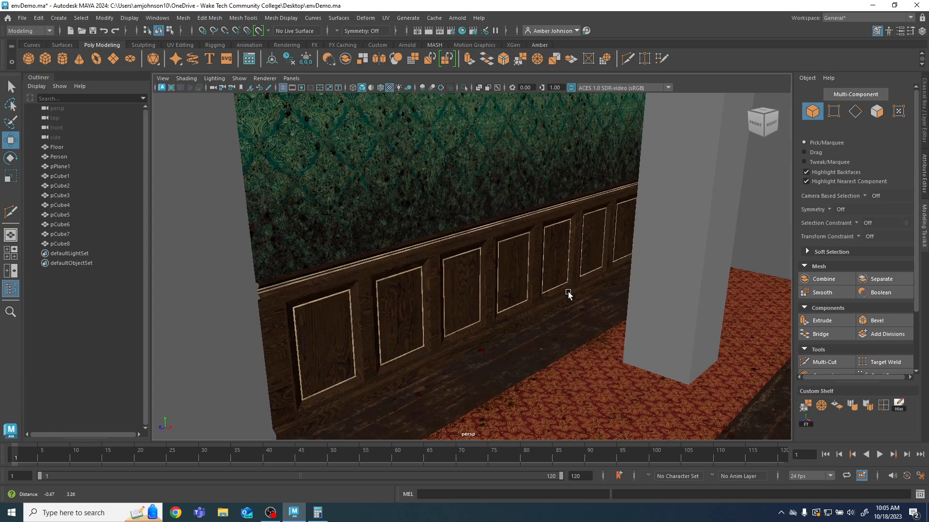
scroll(569, 289, "down", 3)
scroll(576, 336, "down", 3)
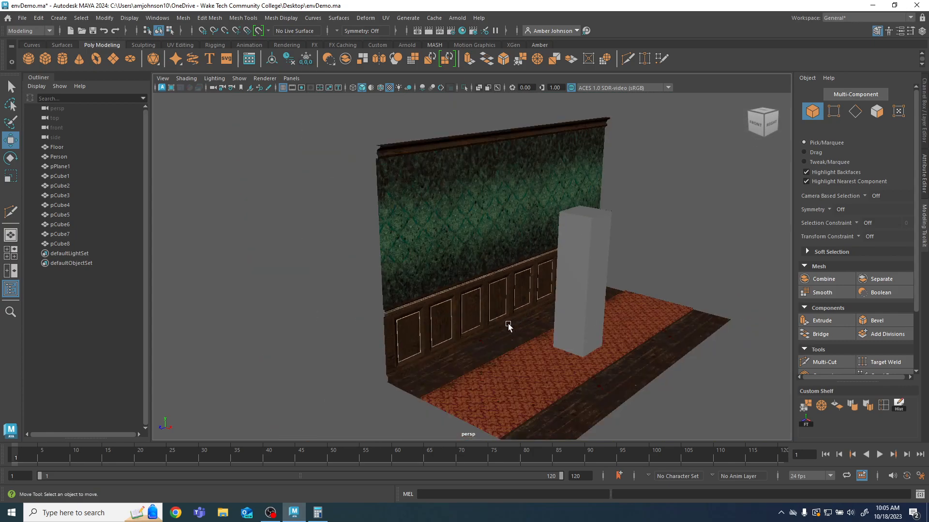
left_click_drag(507, 327, 445, 311, "alt")
scroll(446, 311, "up", 5)
left_click_drag(169, 256, 242, 265, "alt")
Step: Combine the wall plane pPlane1 and the eight panels pCube1 through pCube8 into one mesh
left_click(68, 168)
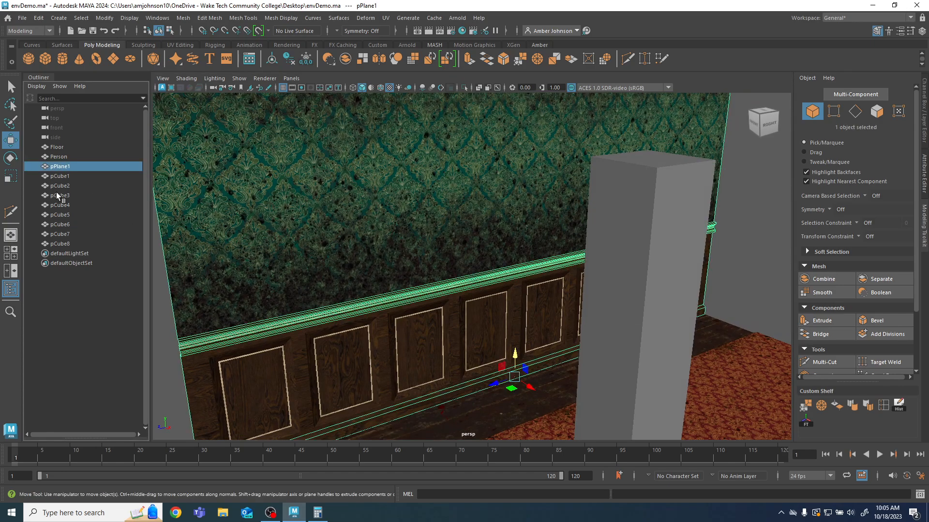
left_click(65, 244, "shift")
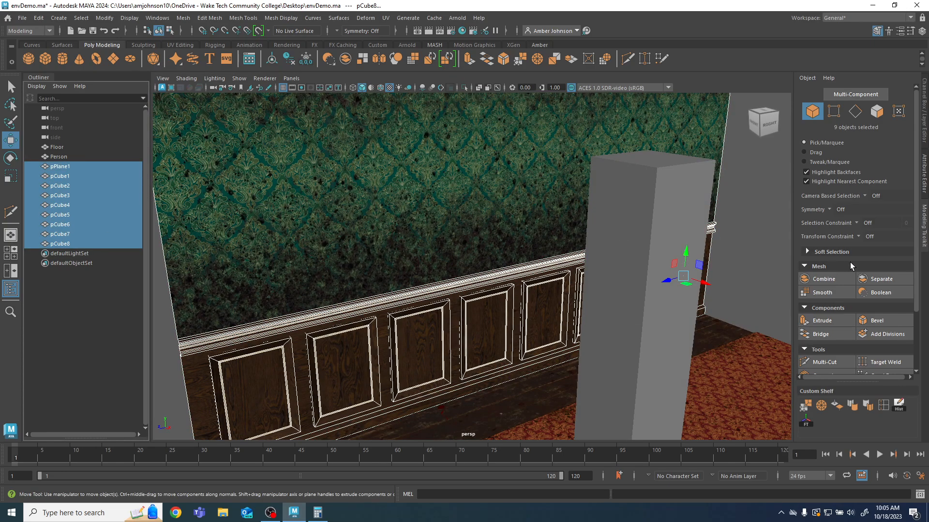
scroll(850, 265, "down", 5)
left_click(824, 207)
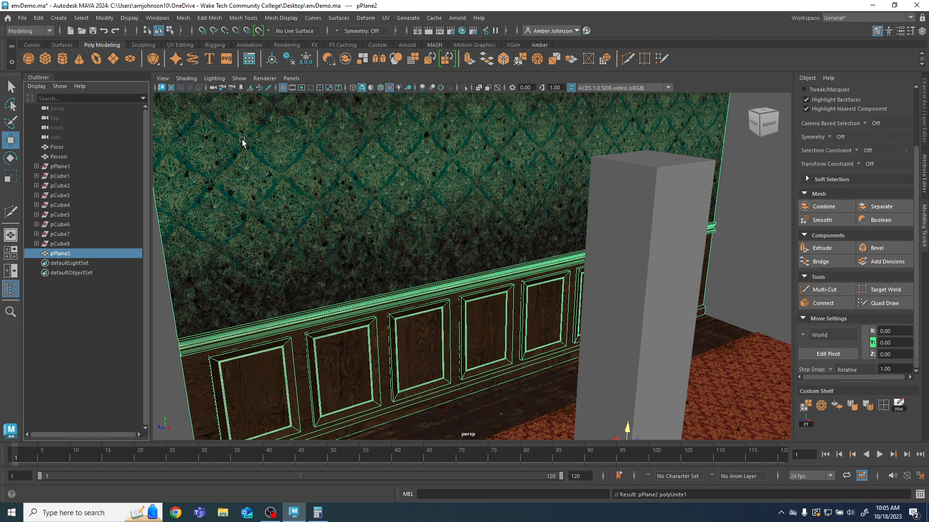
Step: Delete the construction history of the objects from Person through pPlane2, and rename the combined mesh pPlane2 as Wall
left_click(61, 157, "shift")
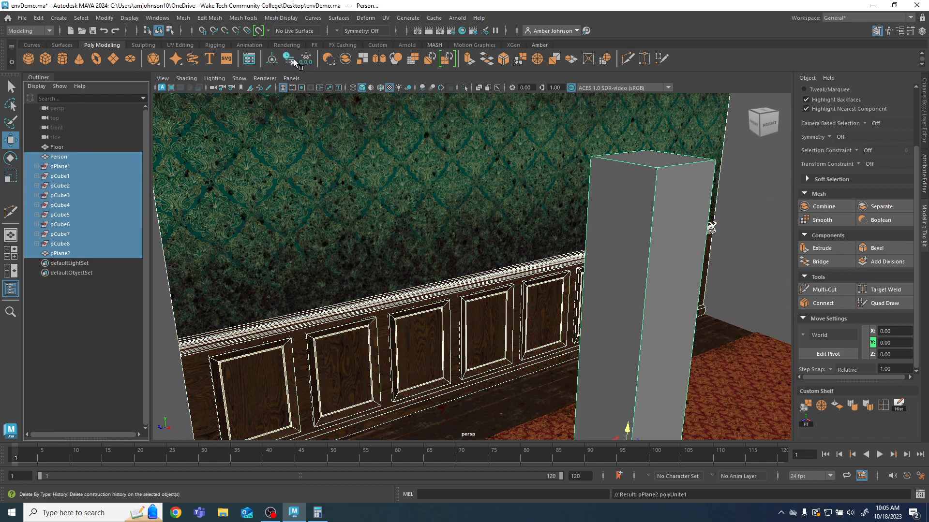
left_click(294, 59)
left_click(91, 212)
double_click(62, 166)
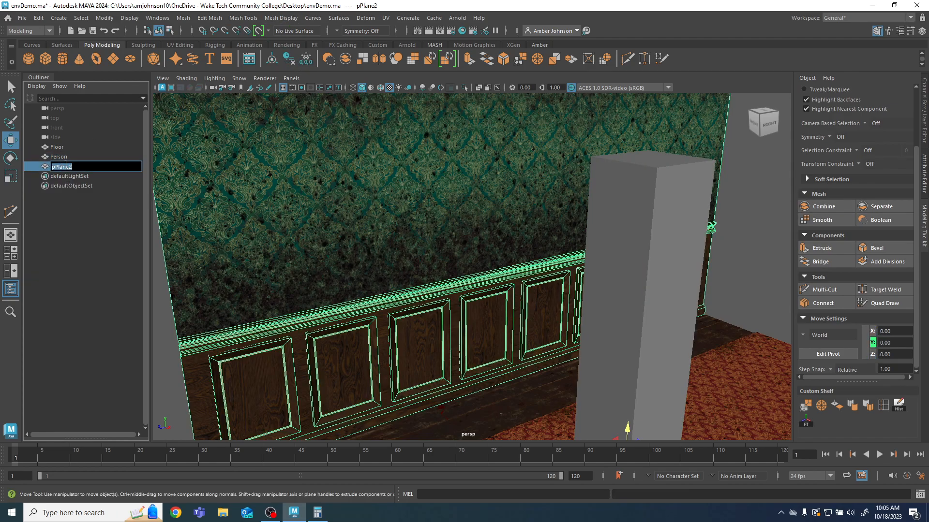
type("Wall")
key("Return")
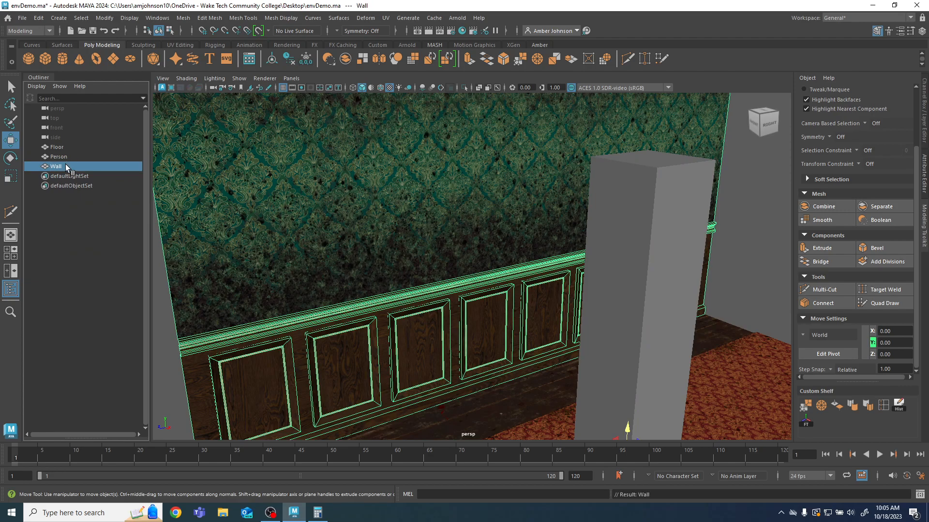
Step: Select the wall's faces in multi-component mode, return to object selection and examine the combined wall
scroll(828, 145, "up", 3)
left_click(855, 95)
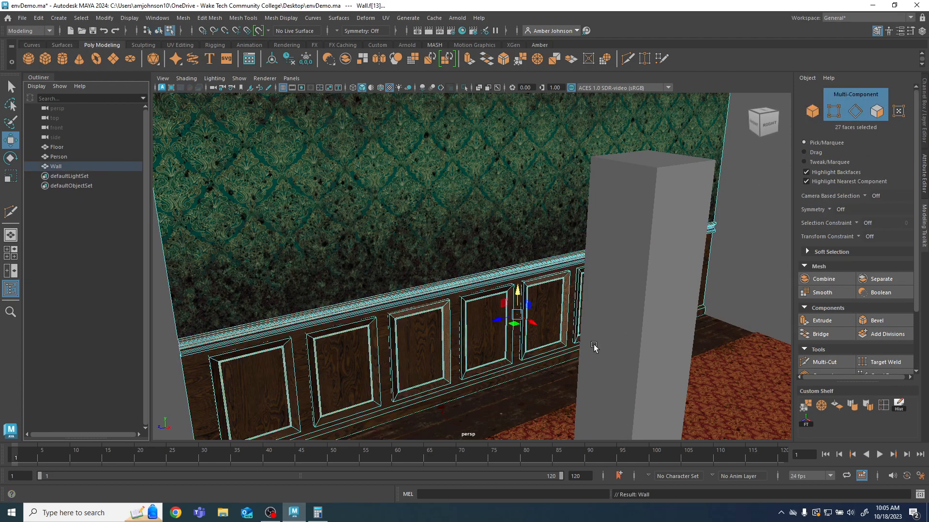
scroll(622, 321, "down", 7)
left_click(813, 110)
left_click(682, 255)
left_click_drag(683, 284, 556, 281, "alt")
scroll(551, 285, "up", 6)
middle_click_drag(695, 366, 673, 308, "alt")
Step: Duplicate the wall and slide the copy lengthwise to the original's end, at a Translate Z of about -499
left_click(578, 234)
scroll(707, 208, "down", 5)
left_click_drag(707, 208, 580, 270, "alt")
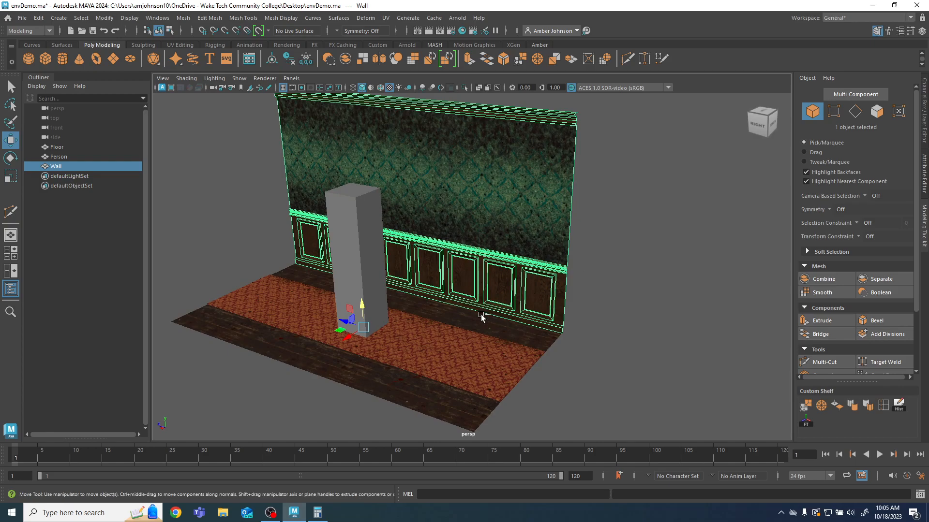
key("ctrl+d")
left_click_drag(342, 322, 659, 369)
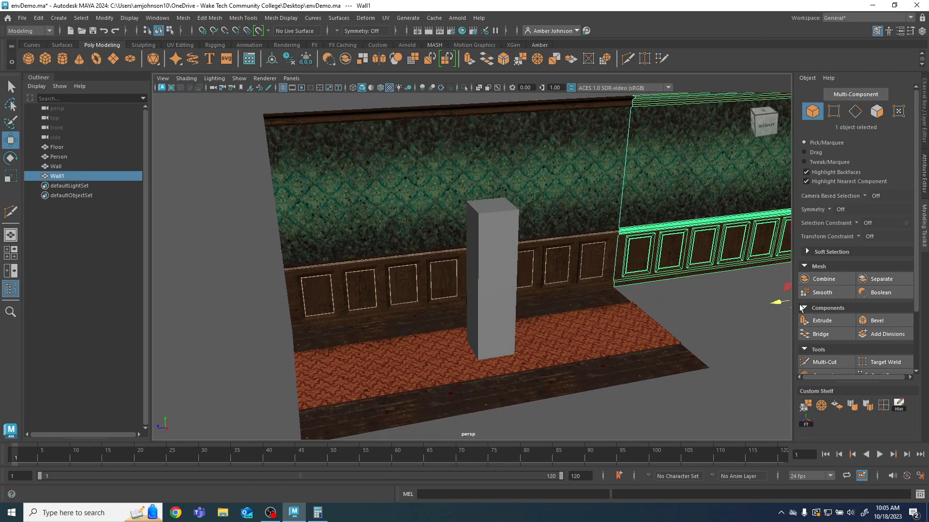
left_click_drag(772, 305, 769, 305)
left_click(625, 343)
left_click_drag(626, 343, 486, 276, "alt")
Step: Rotate the wall copy about the vertical axis and set its Rotate Y to 90
left_click(482, 234)
left_click_drag(482, 234, 578, 301, "alt")
key("e")
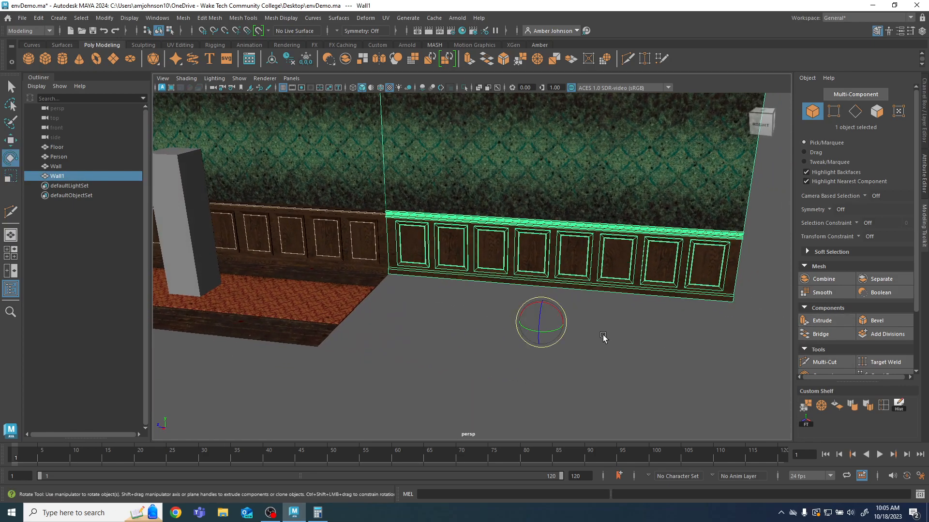
left_click_drag(556, 339, 562, 291)
scroll(866, 286, "down", 3)
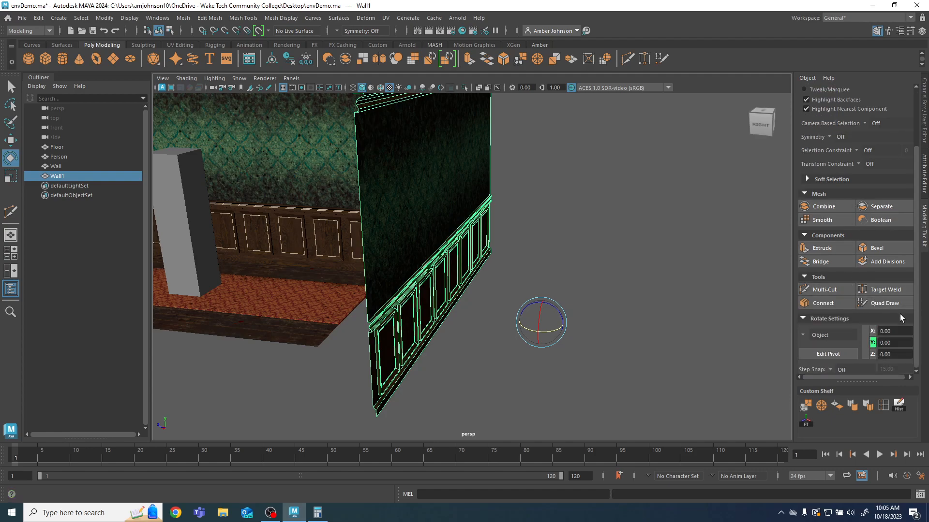
left_click(924, 113)
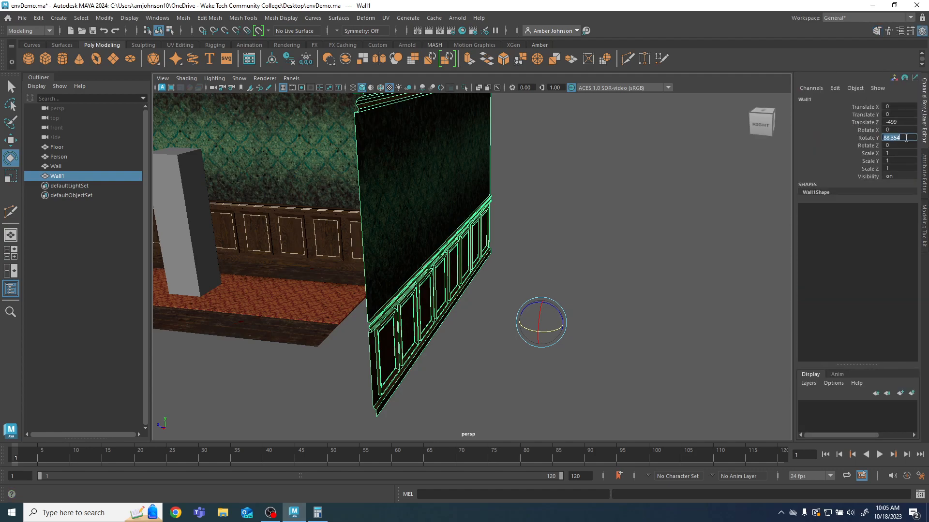
key("Return")
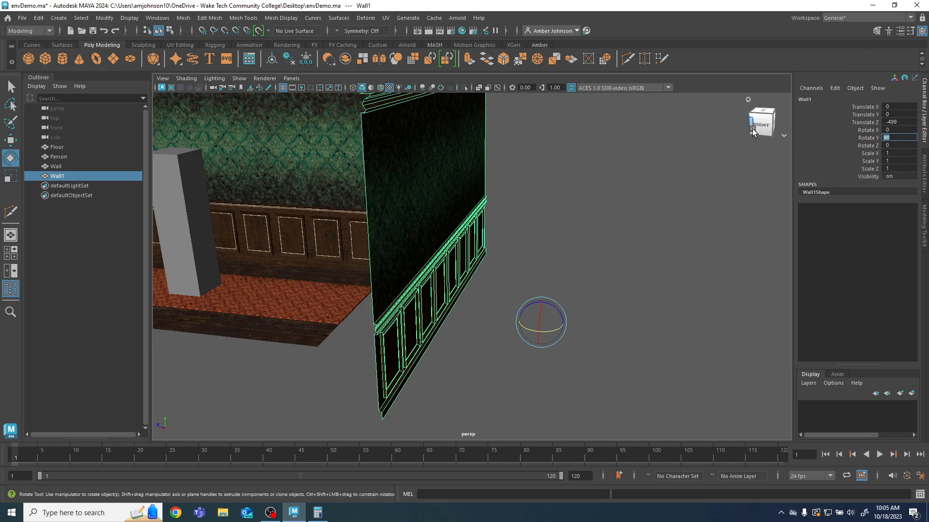
Step: Move the rotated wall copy to form an outside corner with the original, setting Translate X and Translate Z to -375
left_click_drag(607, 307, 578, 323, "alt")
key("w")
left_click_drag(412, 351, 515, 234)
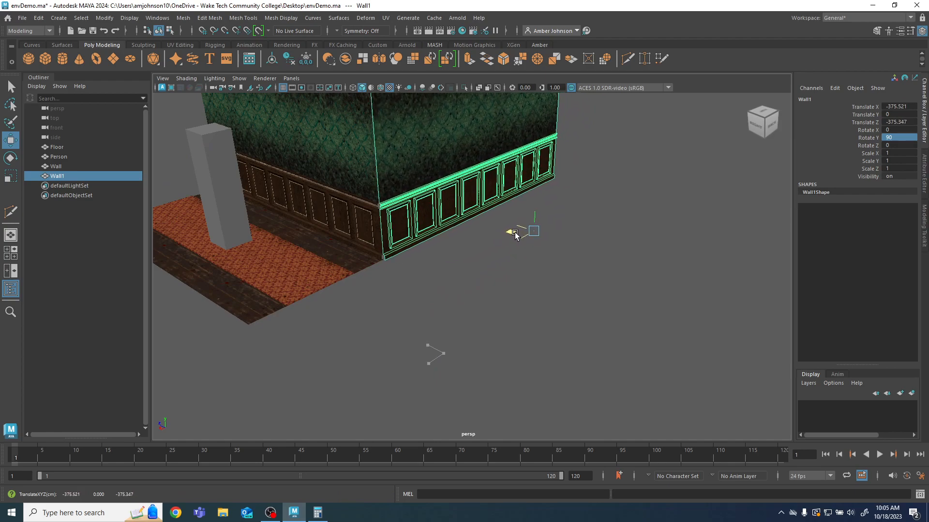
left_click(905, 106)
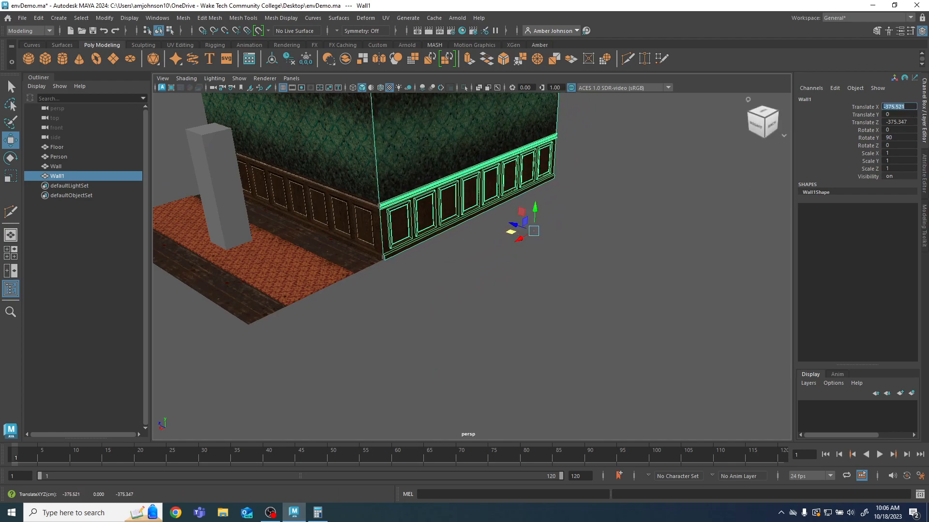
key("Tab")
key("Tab")
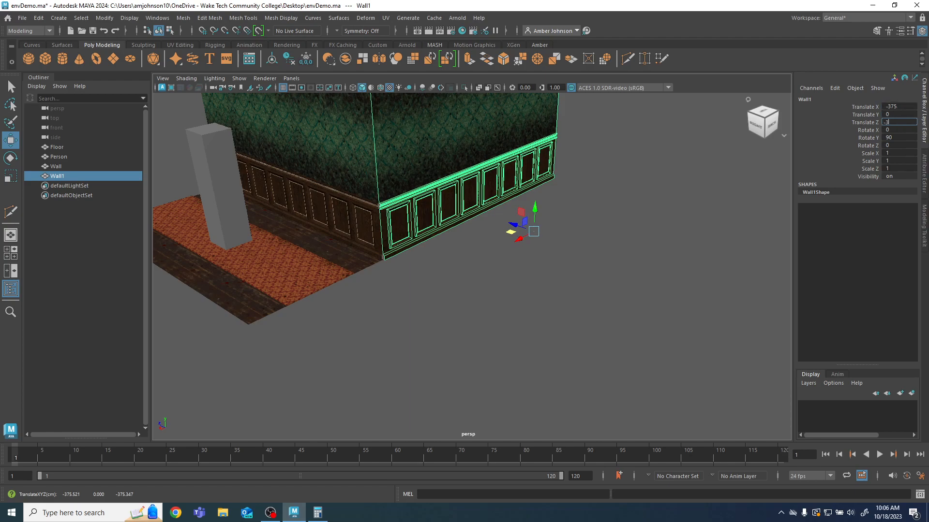
type("-375")
key("Return")
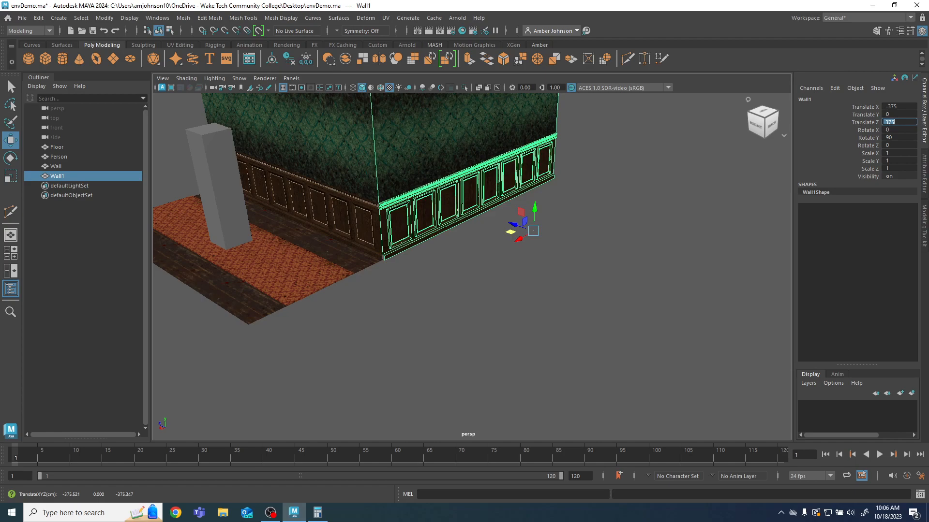
Step: Clear the selection and examine the corner where the two walls meet from several angles
left_click(640, 384)
left_click_drag(641, 383, 410, 281, "alt")
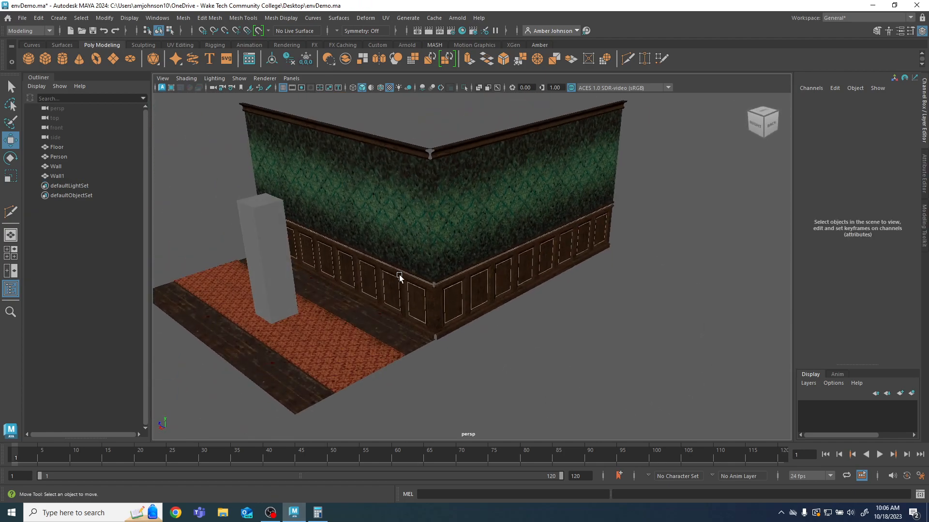
scroll(533, 341, "up", 4)
left_click_drag(453, 382, 483, 363, "alt")
scroll(490, 379, "down", 4)
scroll(490, 380, "down", 3)
left_click(410, 335)
left_click(589, 313)
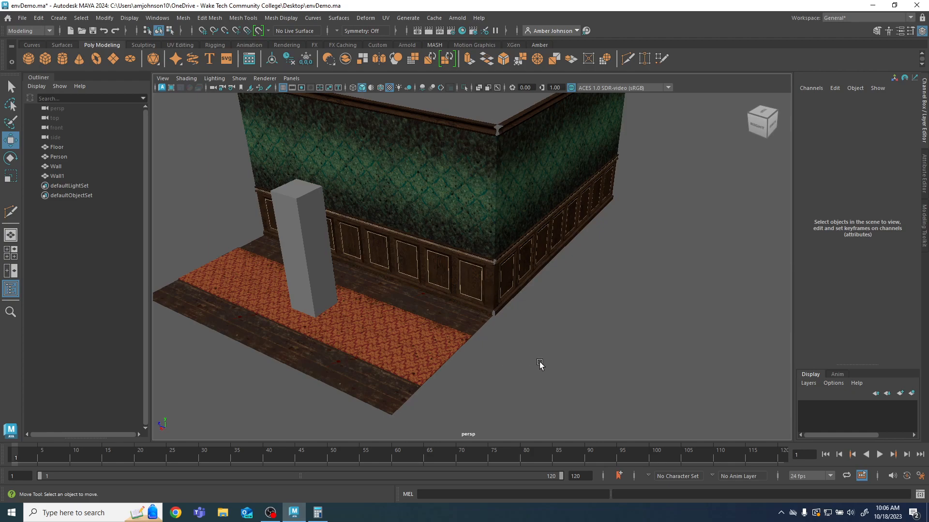
scroll(491, 353, "down", 3)
left_click_drag(492, 353, 536, 349, "alt")
scroll(529, 362, "up", 3)
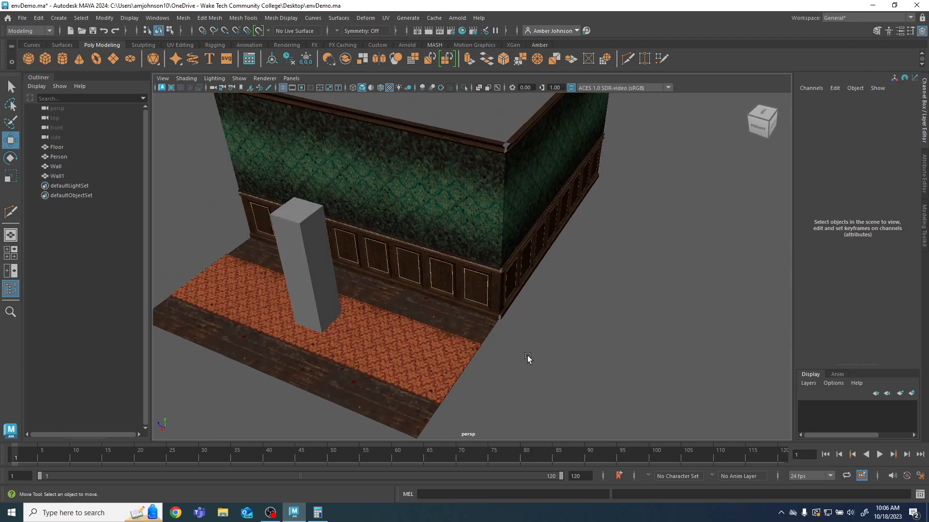
Step: Duplicate the floor, move the copy out beyond the wall corner and set its Rotate Y to 90
left_click(431, 339)
key("ctrl+d")
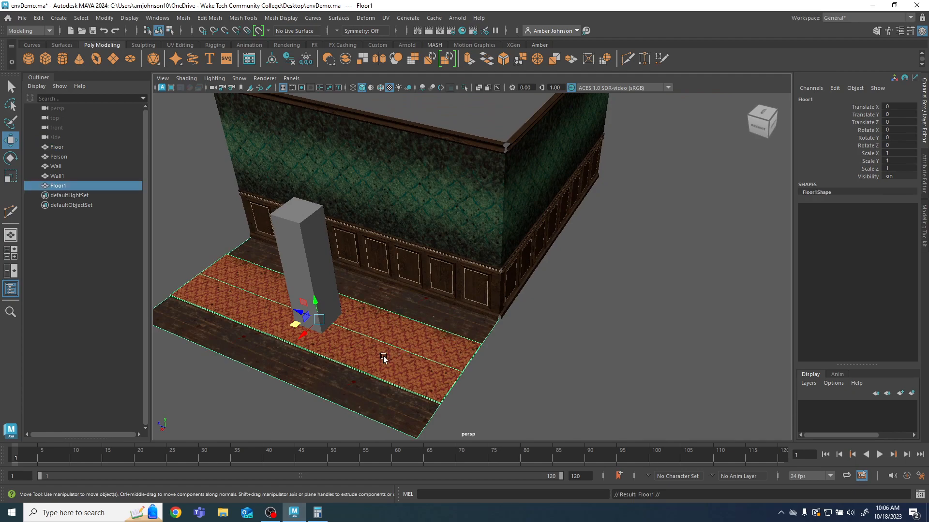
left_click_drag(297, 322, 662, 311)
left_click(903, 121)
left_click(898, 138)
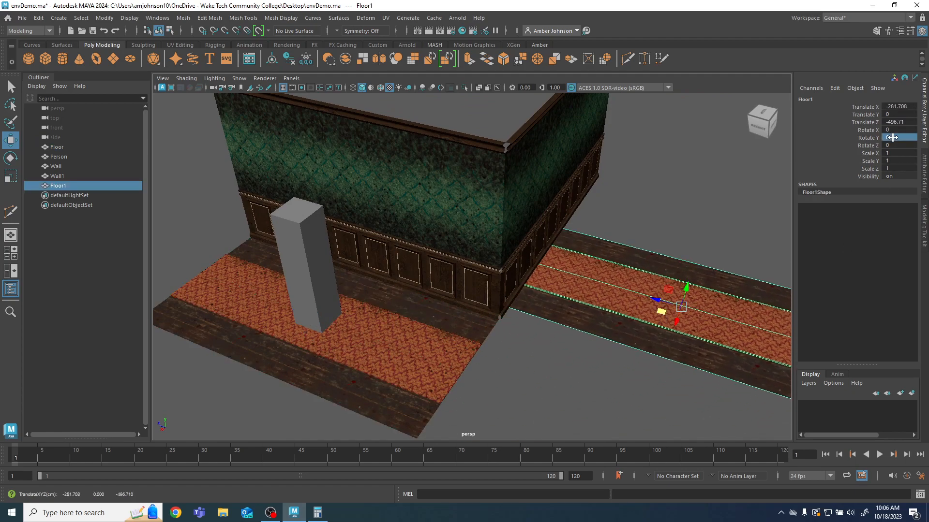
type("90")
key("Return")
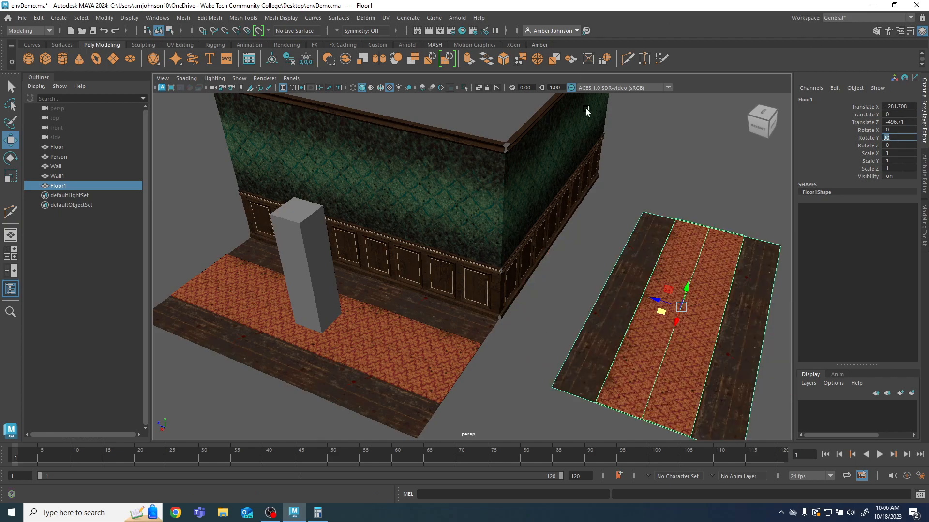
Step: Align the rotated floor copy along the second wall by setting its Translate X and Translate Z to -375
left_click_drag(658, 312, 603, 259)
left_click(914, 106)
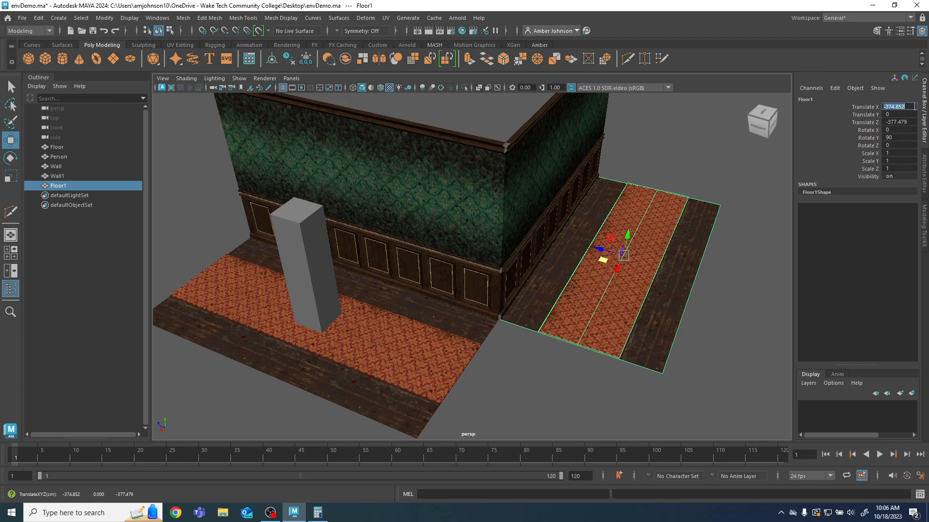
type("-375")
key("Tab")
key("Tab")
type("-375")
key("Return")
left_click(701, 373)
Step: Duplicate the original wall and set the copy's Rotate Y to 180 to enclose the opposite side of the hallway
left_click_drag(625, 382, 557, 345, "alt")
left_click_drag(373, 289, 649, 339, "alt")
left_click(514, 290)
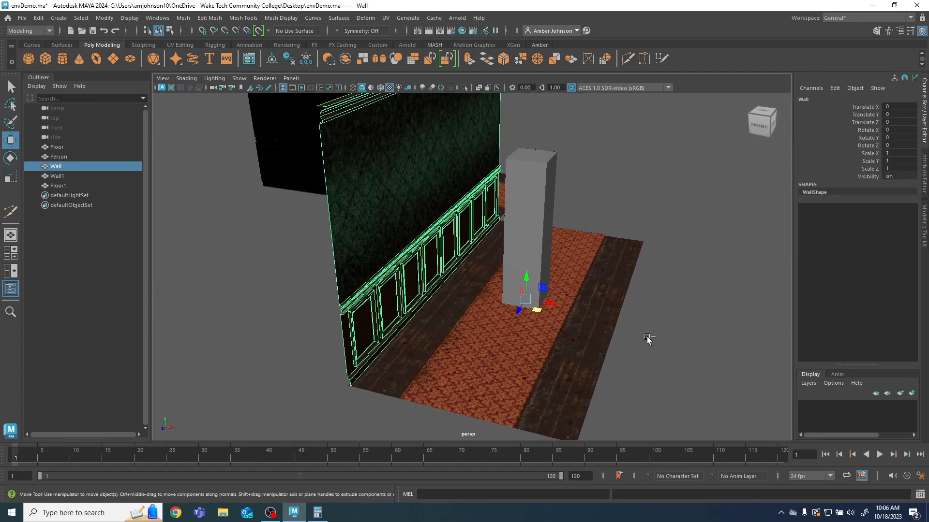
key("ctrl+d")
key("r")
key("e")
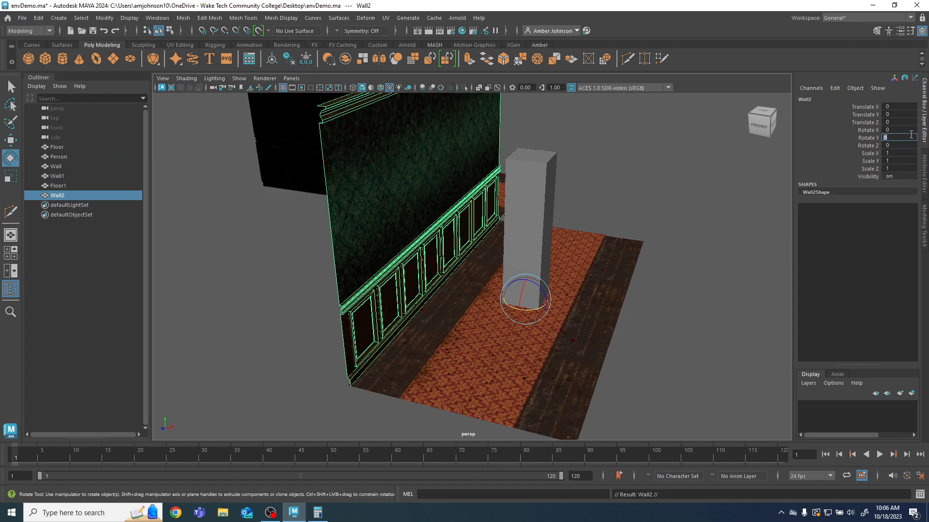
type("180")
key("Return")
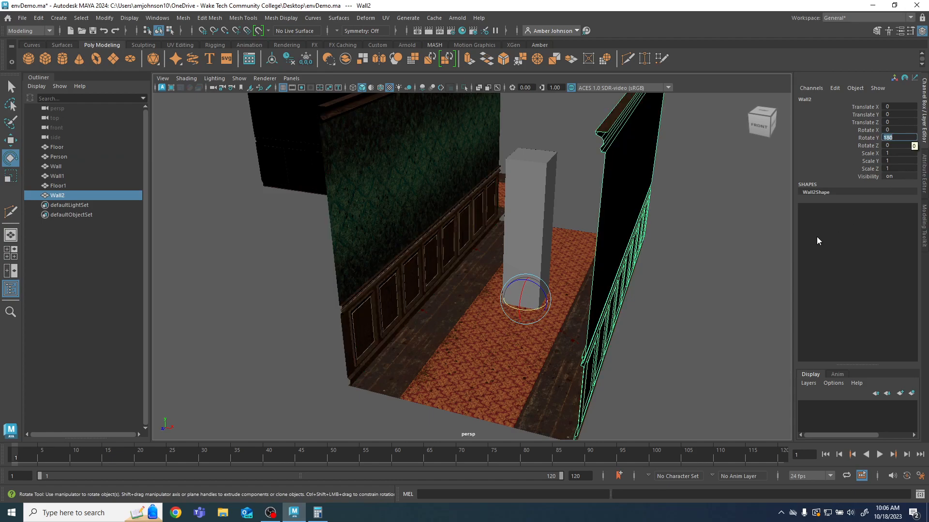
left_click(626, 394)
left_click_drag(626, 394, 500, 312, "alt")
left_click_drag(593, 202, 443, 355, "alt")
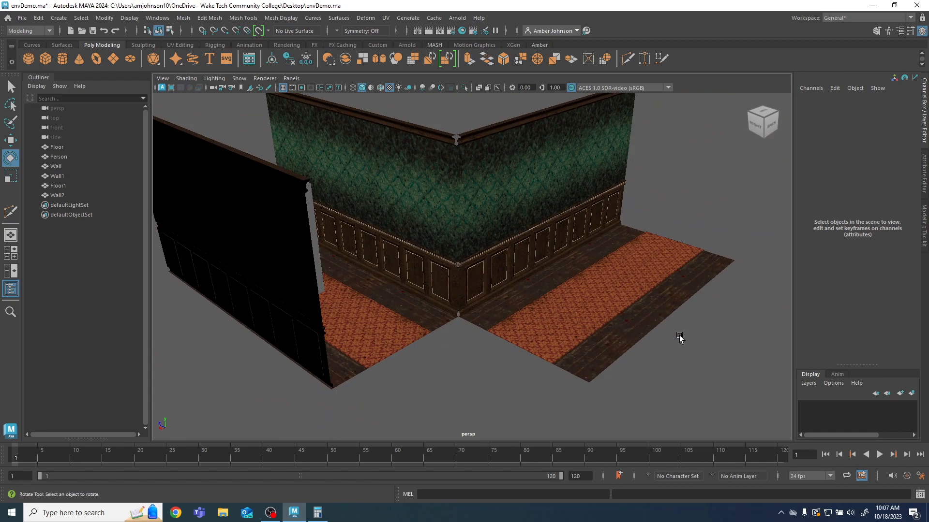